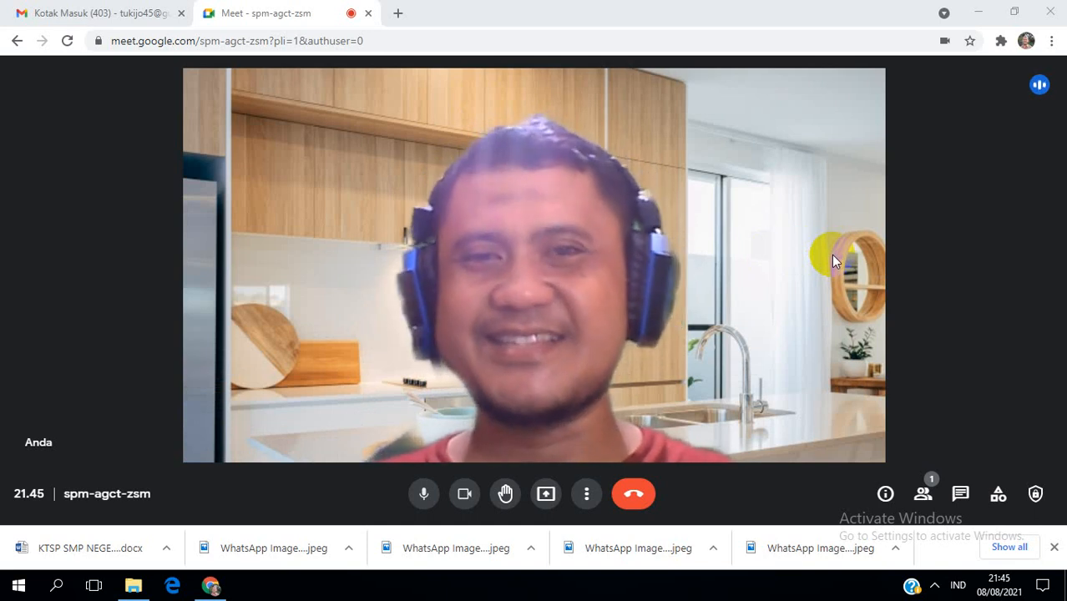
Present the entire screen to everyone in the Google Meet call.
{"action": "left_click", "coordinate": [543, 496]}
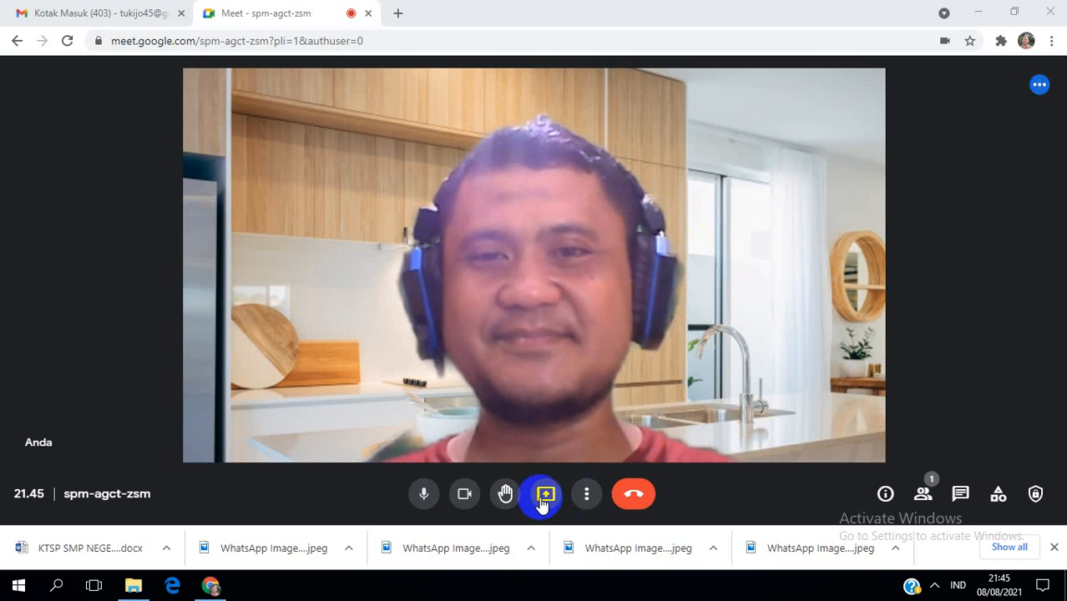
{"action": "left_click", "coordinate": [546, 494]}
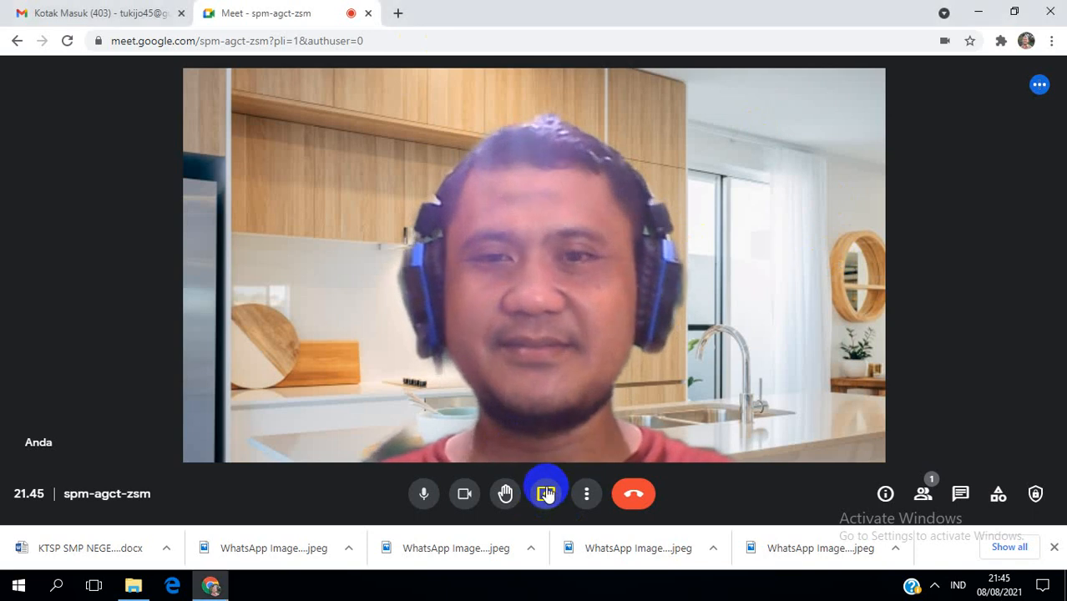
{"action": "left_click", "coordinate": [576, 380]}
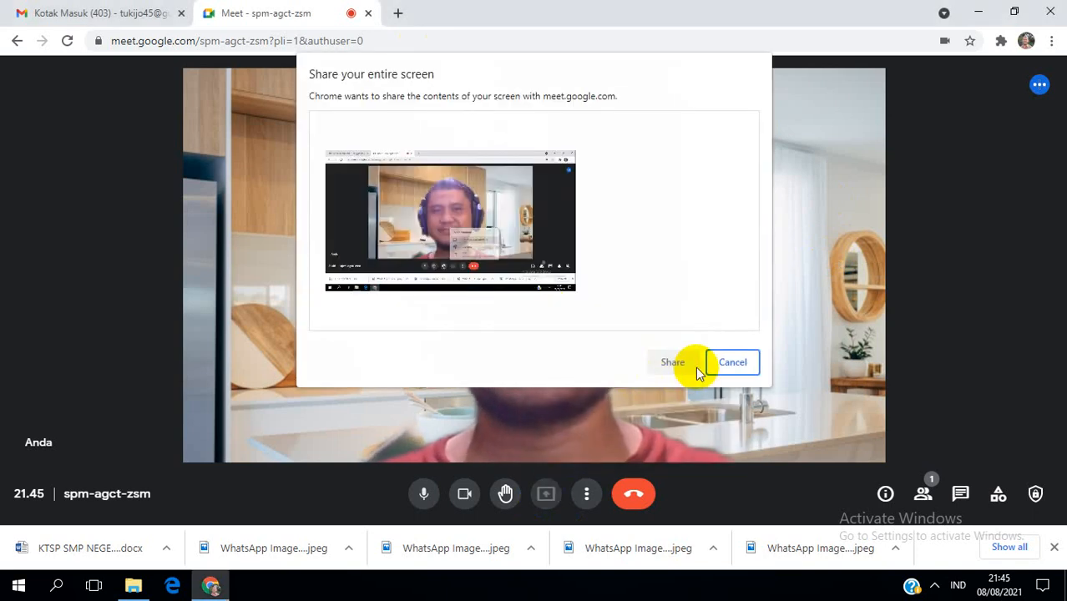
{"action": "left_click", "coordinate": [681, 363]}
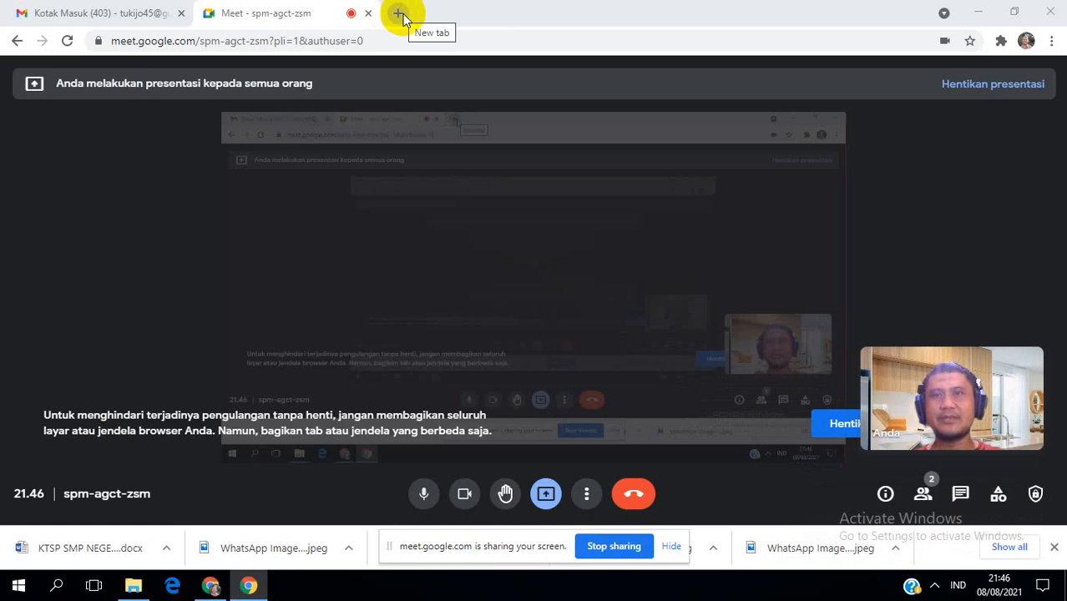
Search Google for padlet in a new browser tab.
{"action": "left_click", "coordinate": [401, 13]}
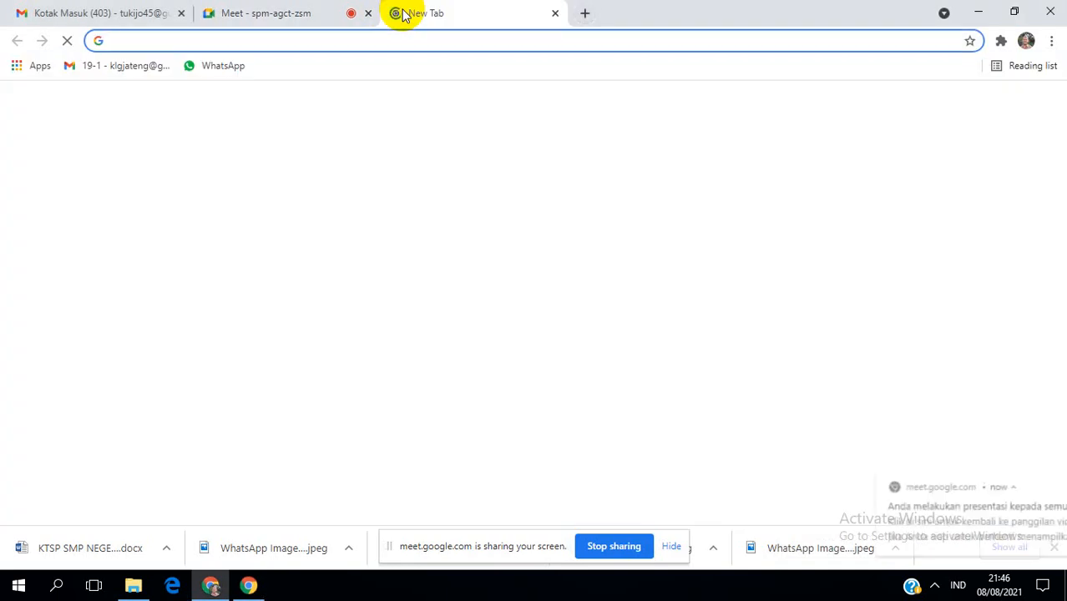
{"action": "left_click", "coordinate": [250, 44]}
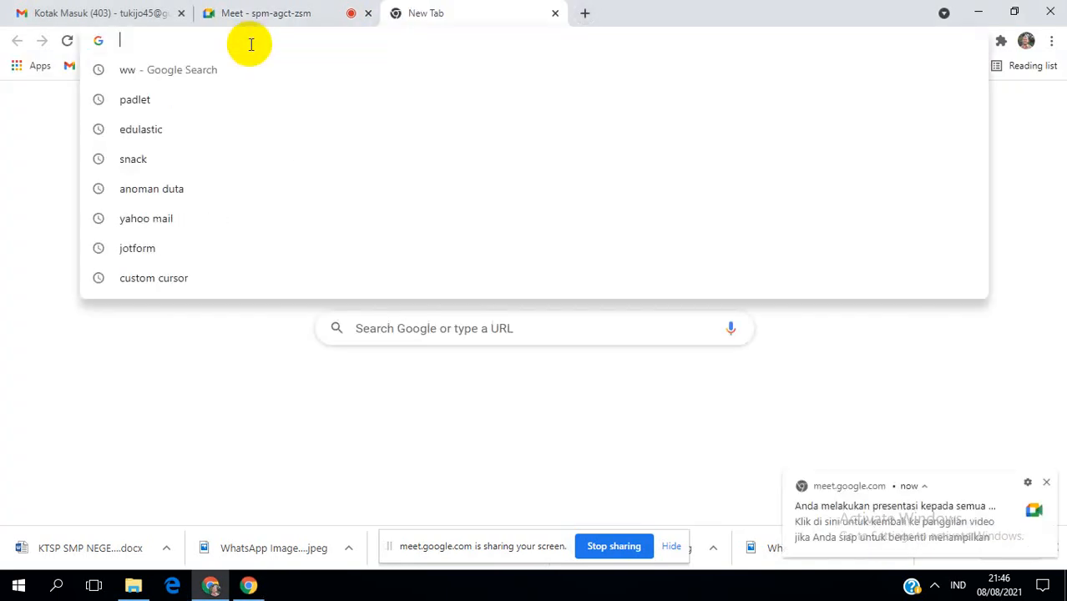
{"action": "type", "text": "PA"}
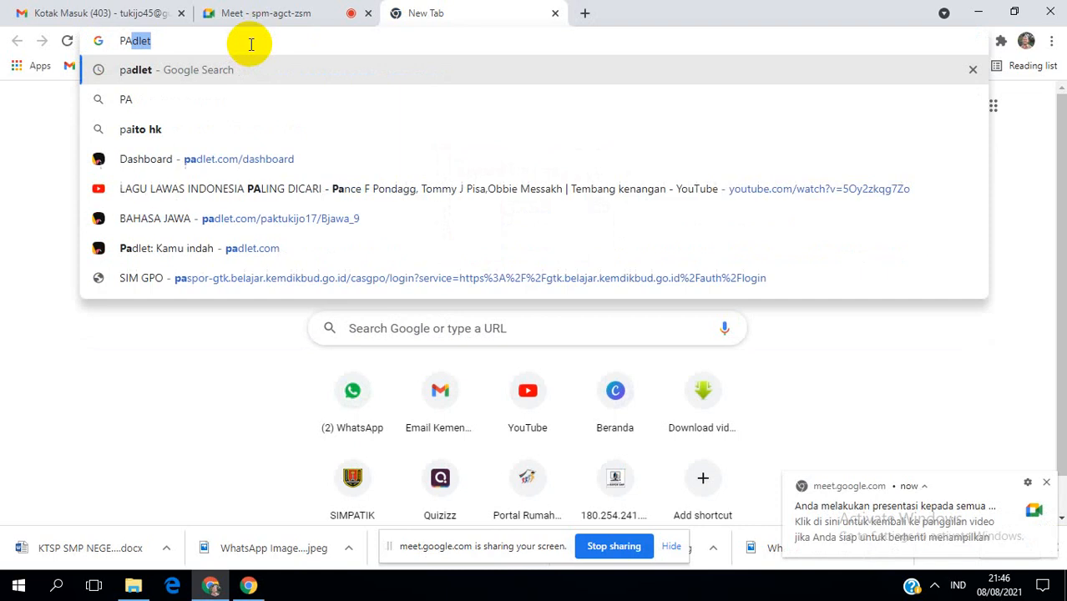
{"action": "left_click", "coordinate": [207, 71]}
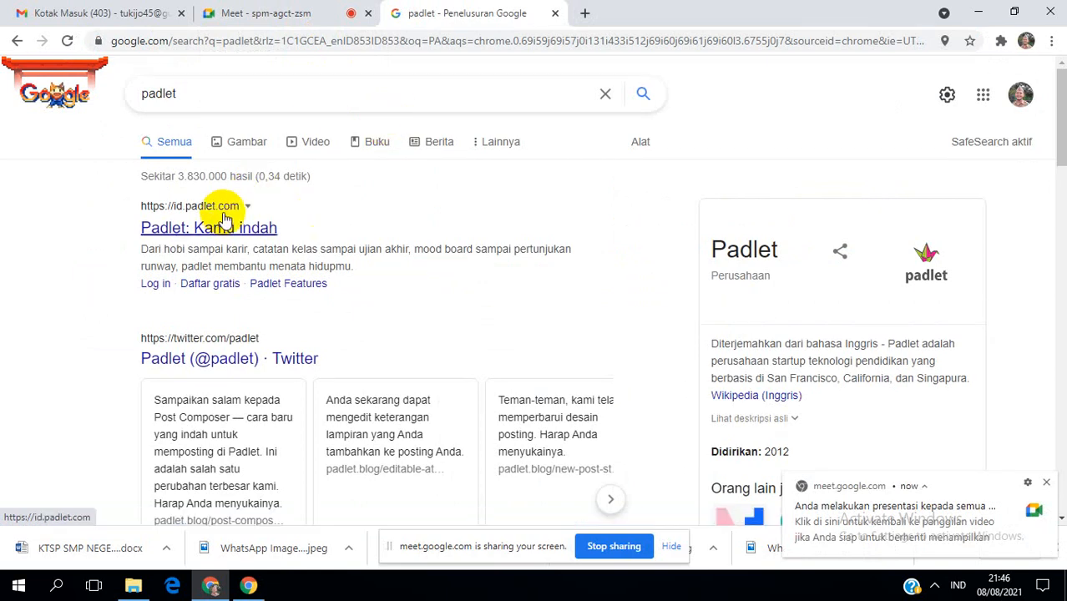
Find the "Log in to Padlet" entry in the search results and open Padlet through it.
{"action": "scroll", "coordinate": [231, 242], "scroll_direction": "down", "scroll_amount": 3}
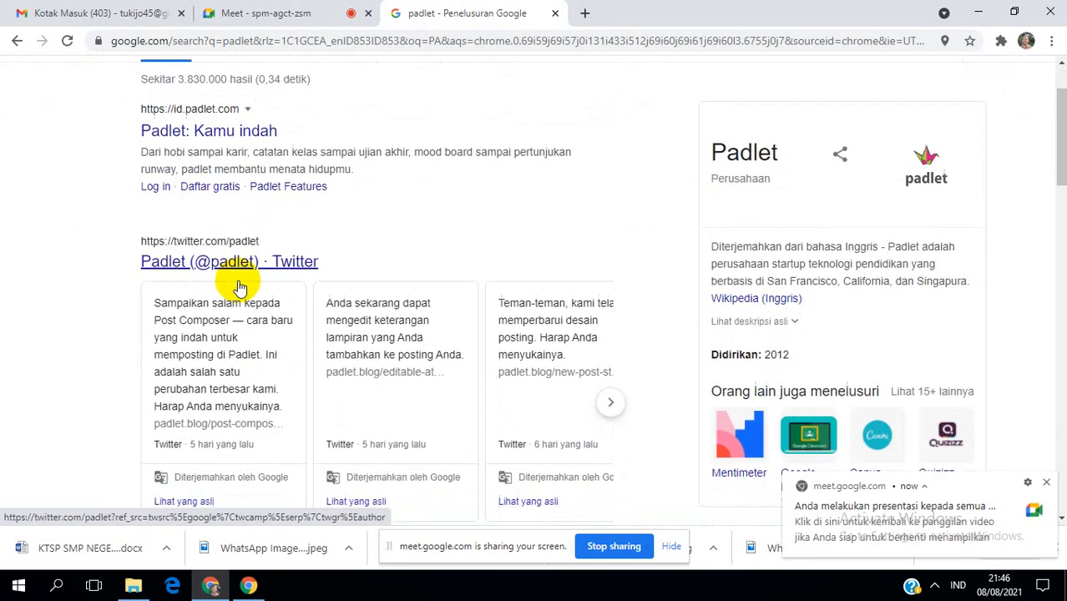
{"action": "scroll", "coordinate": [214, 318], "scroll_direction": "down", "scroll_amount": 2}
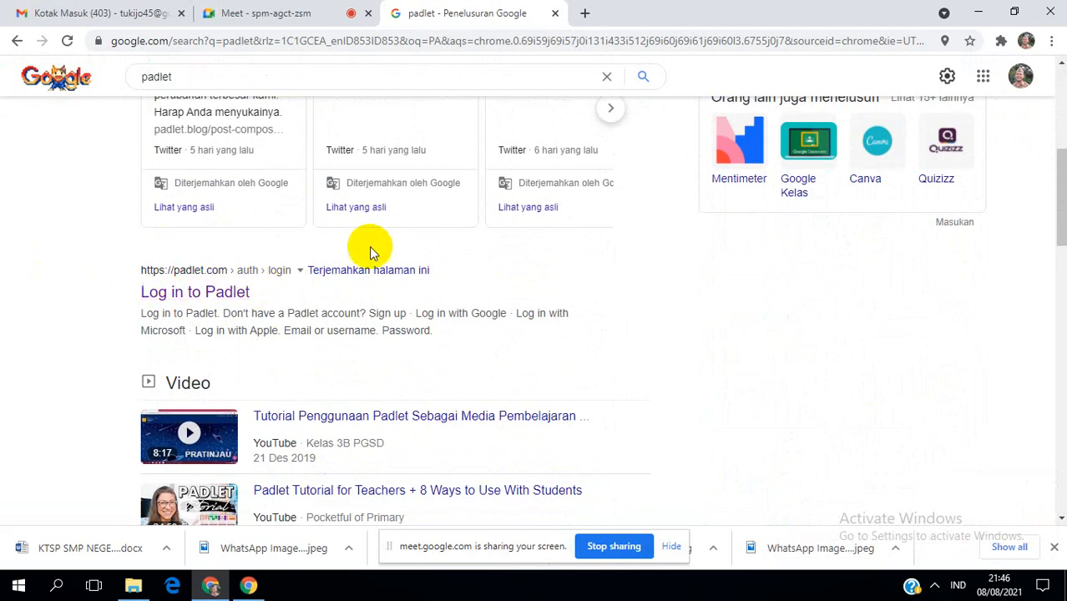
{"action": "right_click", "coordinate": [436, 255]}
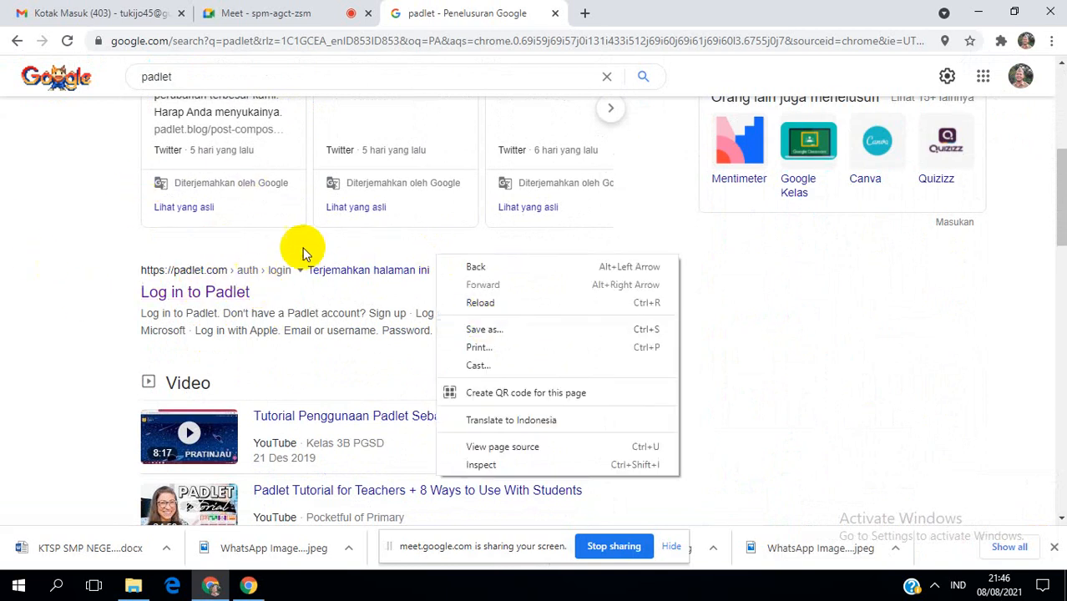
{"action": "left_click", "coordinate": [795, 361]}
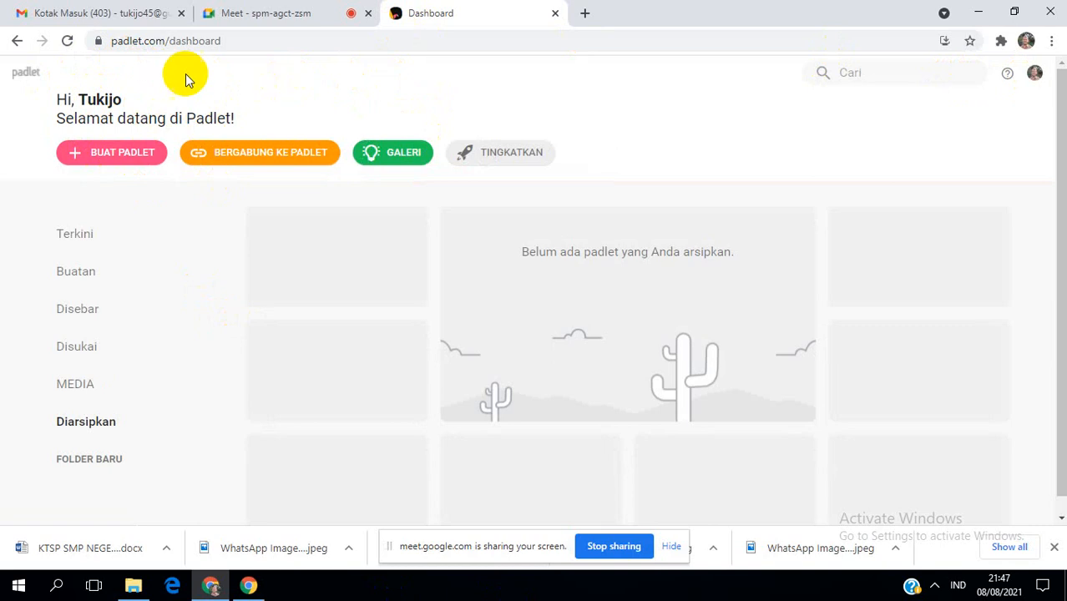
Log out of the current Padlet account and begin a Google sign-in with a different account.
{"action": "left_click", "coordinate": [1033, 73]}
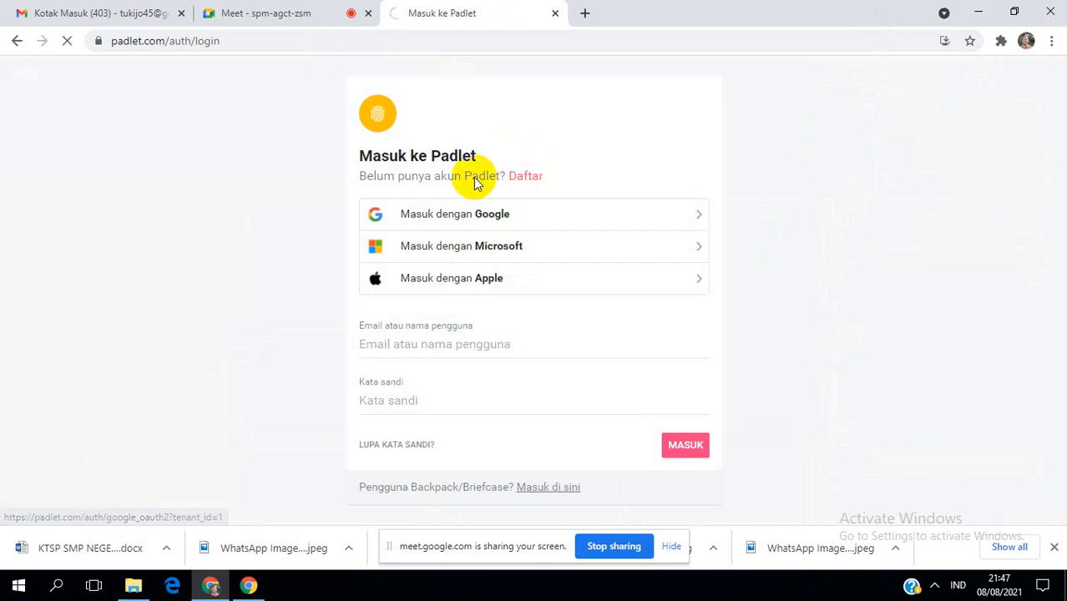
{"action": "left_click", "coordinate": [447, 217]}
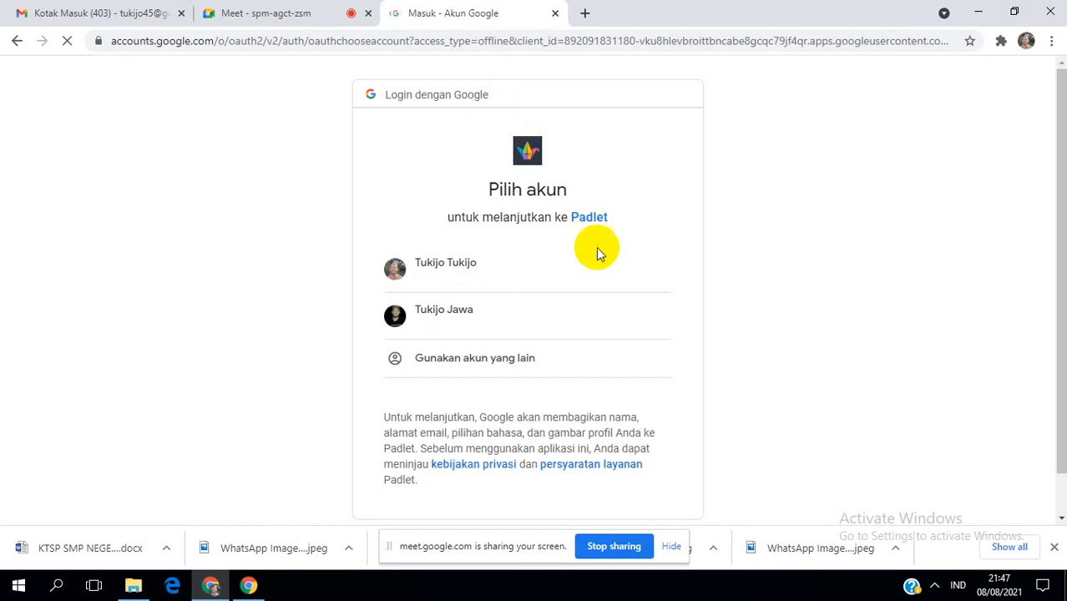
{"action": "left_click", "coordinate": [475, 360]}
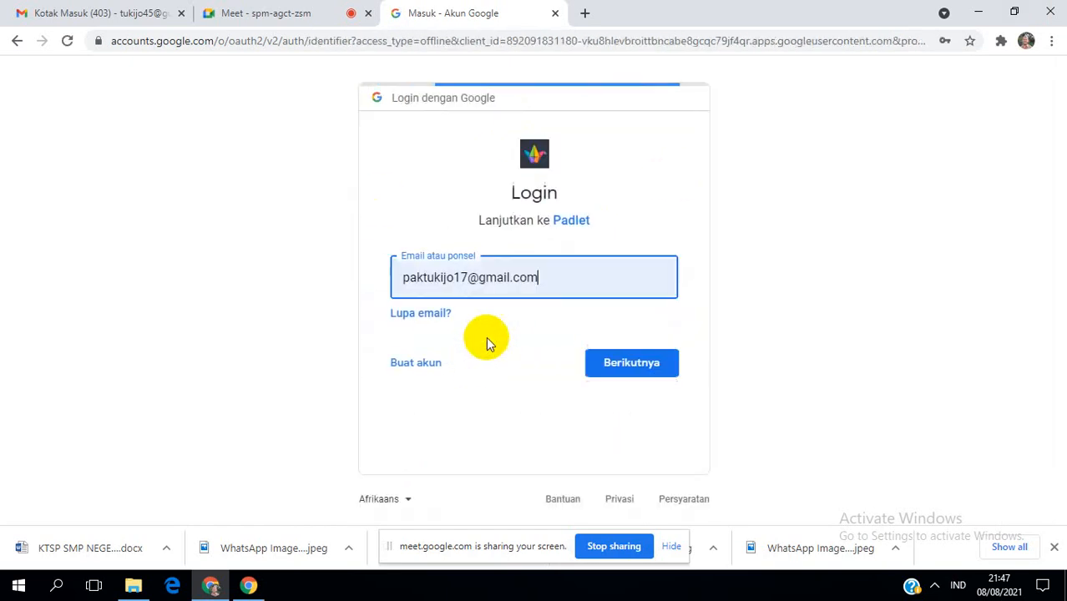
Sign in to Padlet through Google with another saved account, submitting its e-mail address and account password.
{"action": "left_click", "coordinate": [541, 277]}
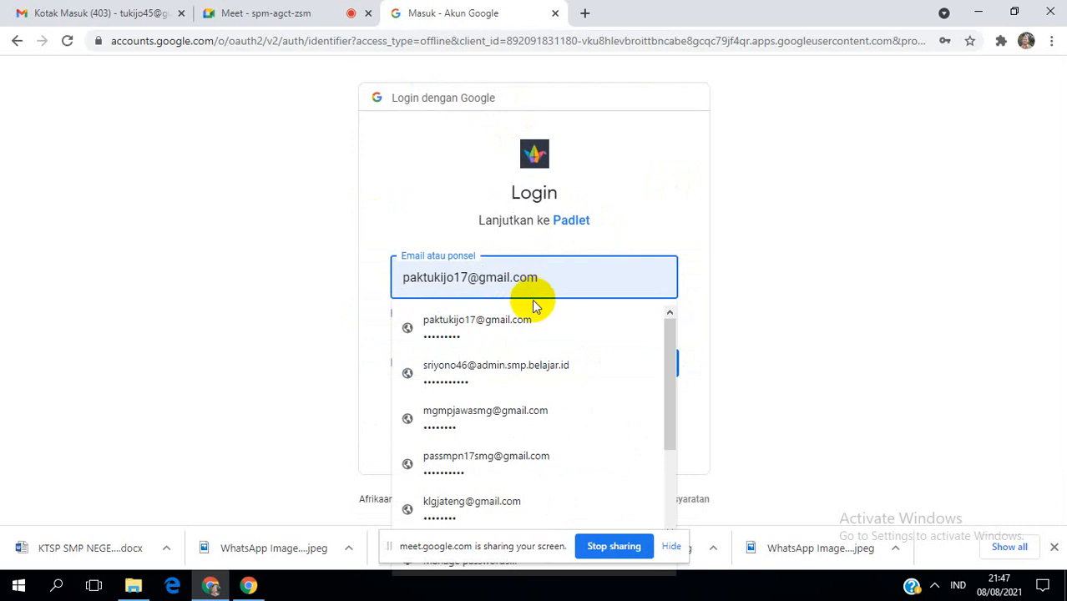
{"action": "scroll", "coordinate": [501, 468], "scroll_direction": "down", "scroll_amount": 2}
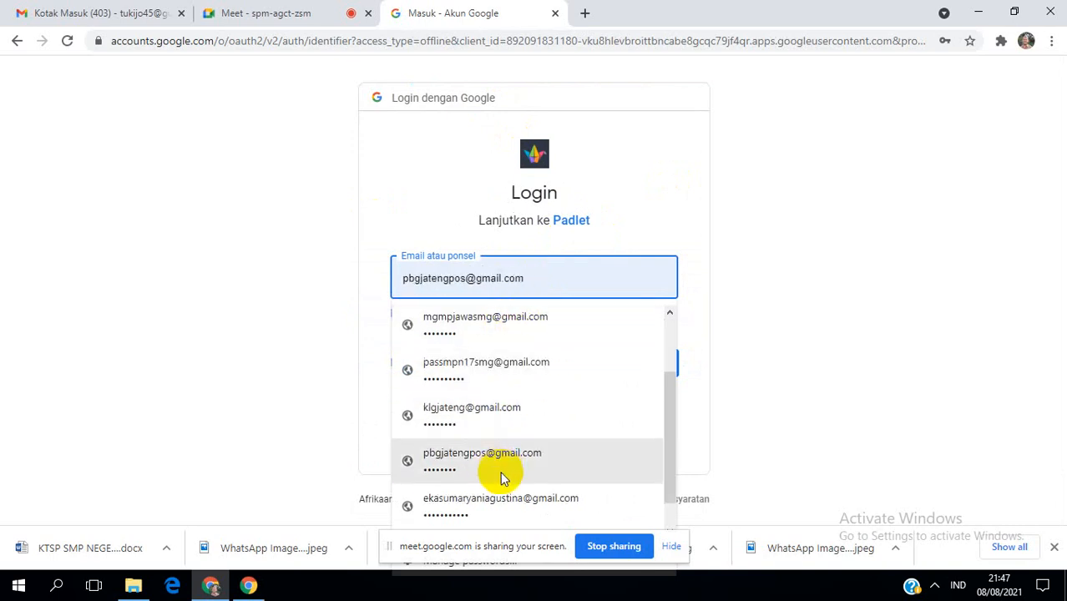
{"action": "scroll", "coordinate": [502, 475], "scroll_direction": "down", "scroll_amount": 1}
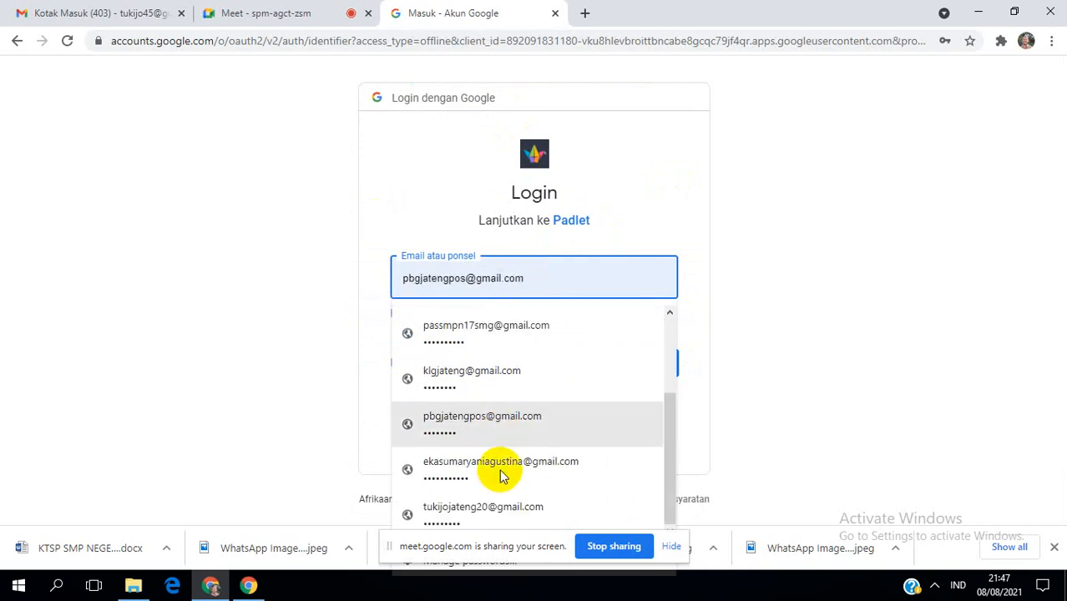
{"action": "left_click", "coordinate": [491, 515]}
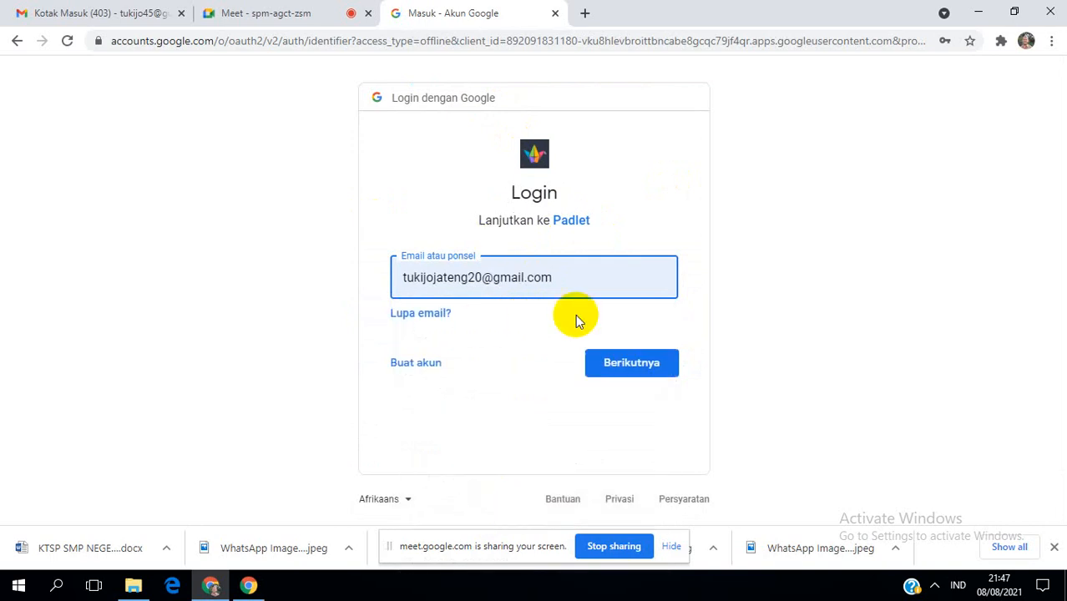
{"action": "left_click", "coordinate": [633, 359]}
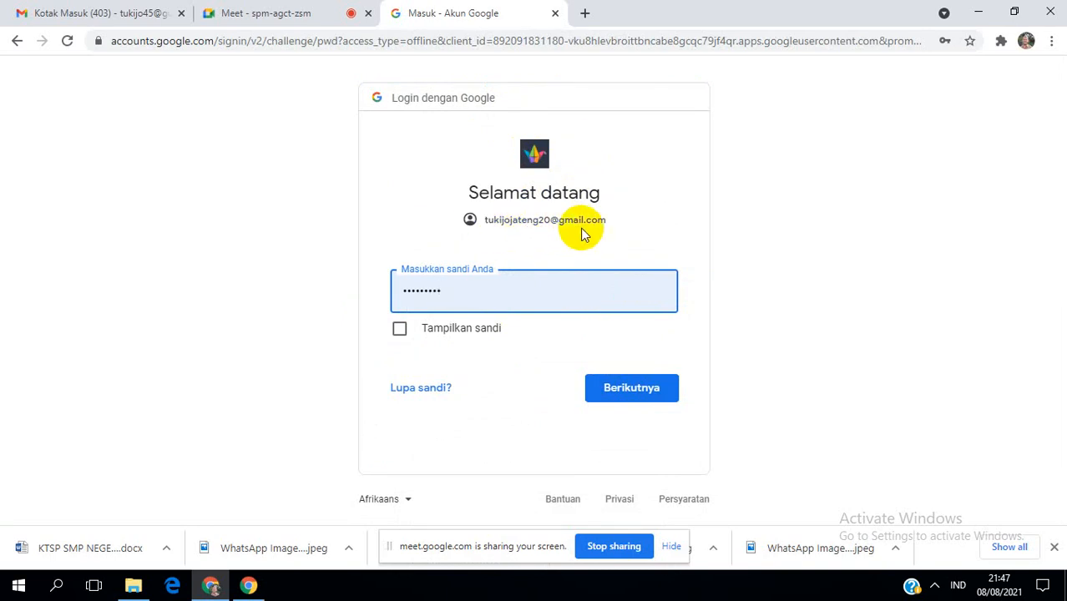
{"action": "left_click", "coordinate": [653, 398]}
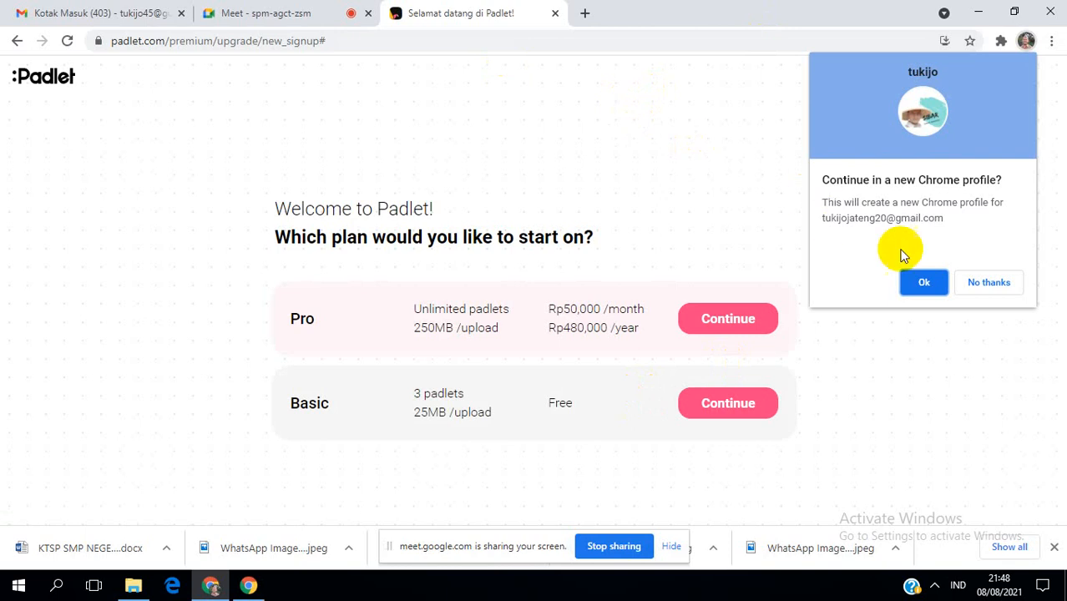
Decline the new Chrome profile and translate the Padlet plan selection page into Indonesian.
{"action": "left_click", "coordinate": [985, 288]}
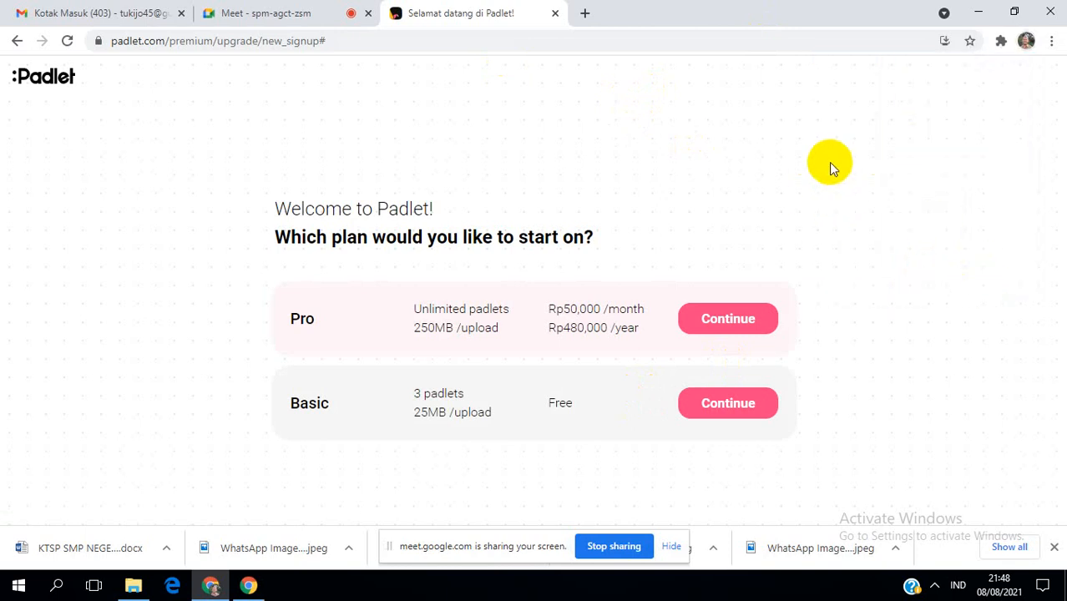
{"action": "right_click", "coordinate": [762, 162]}
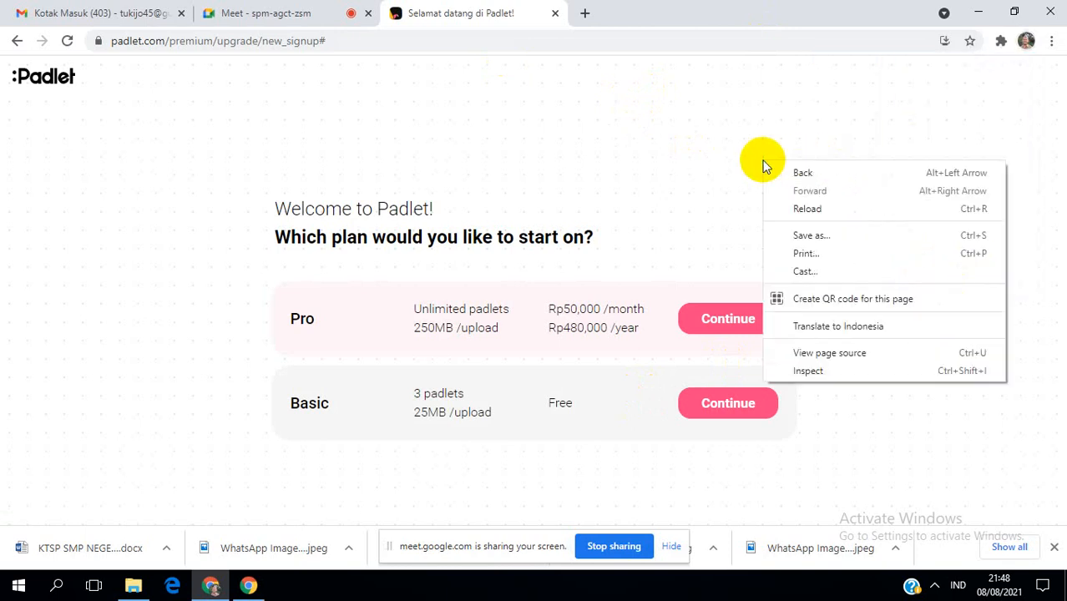
{"action": "left_click", "coordinate": [835, 327]}
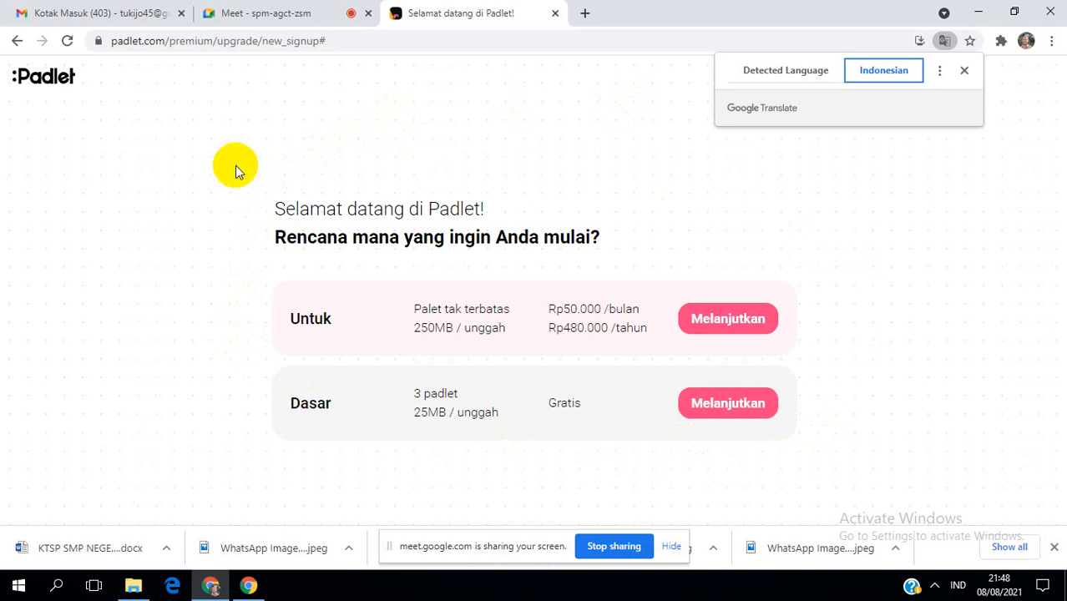
Review the plan question and continue with the free Basic (Dasar) plan of 3 padlets.
{"action": "left_click_drag", "start_coordinate": [477, 237], "coordinate": [451, 236]}
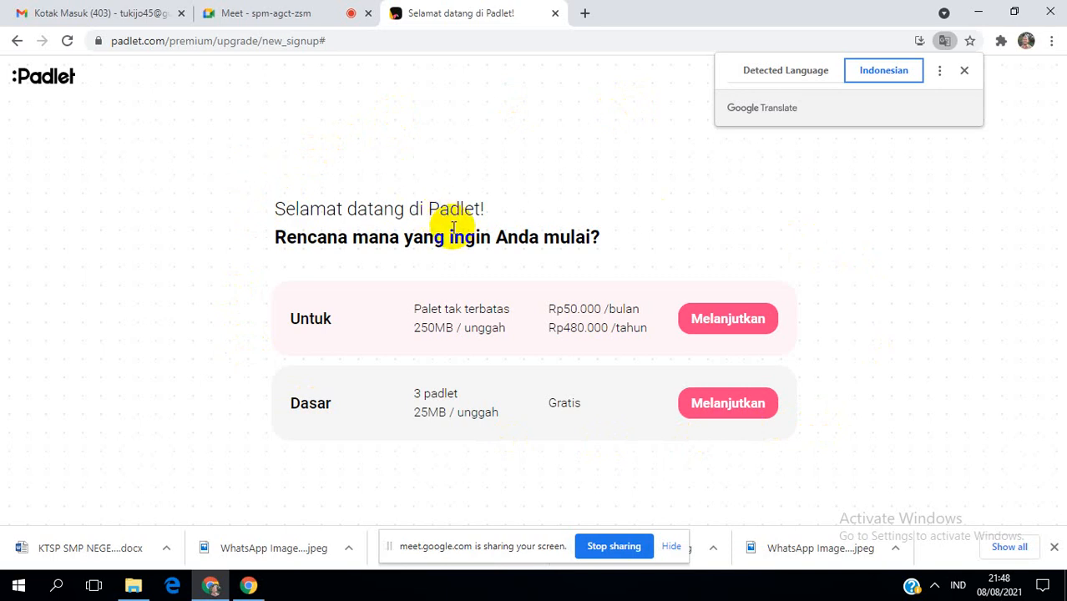
{"action": "left_click_drag", "start_coordinate": [572, 237], "coordinate": [592, 236]}
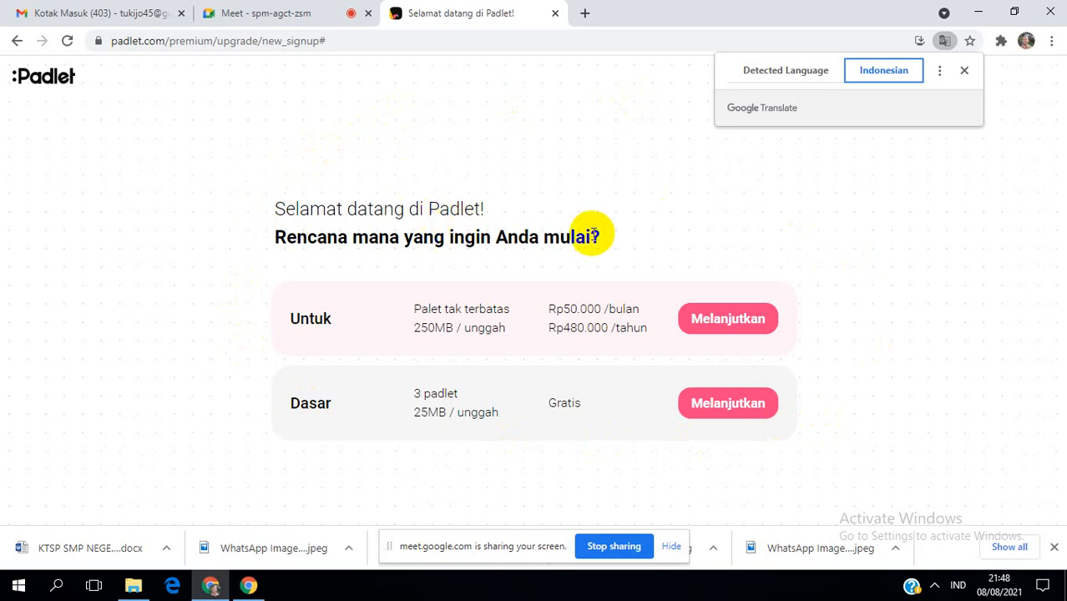
{"action": "left_click", "coordinate": [612, 276]}
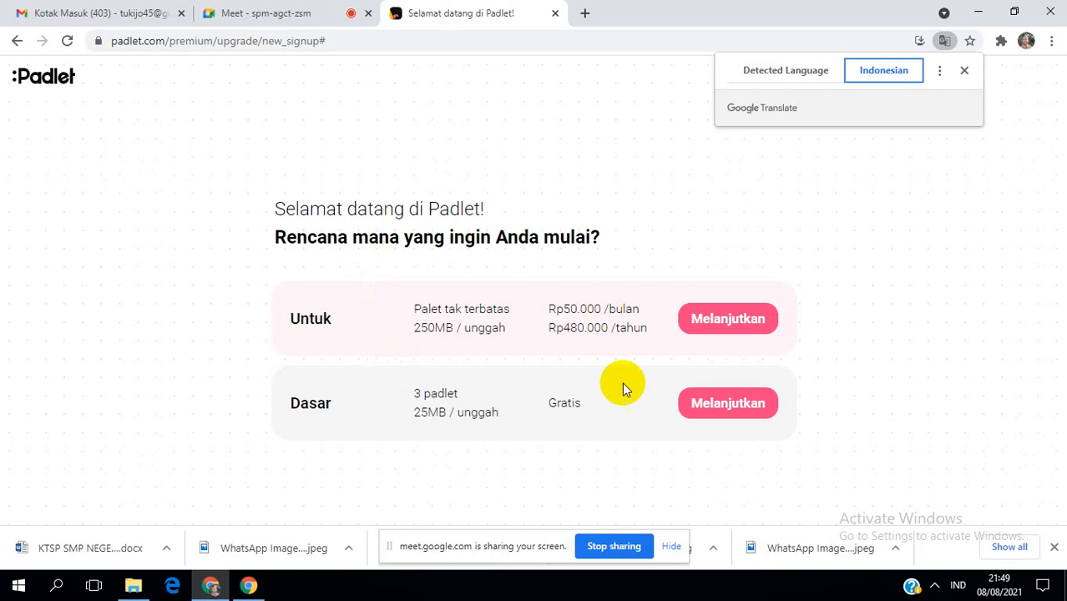
{"action": "left_click", "coordinate": [747, 406]}
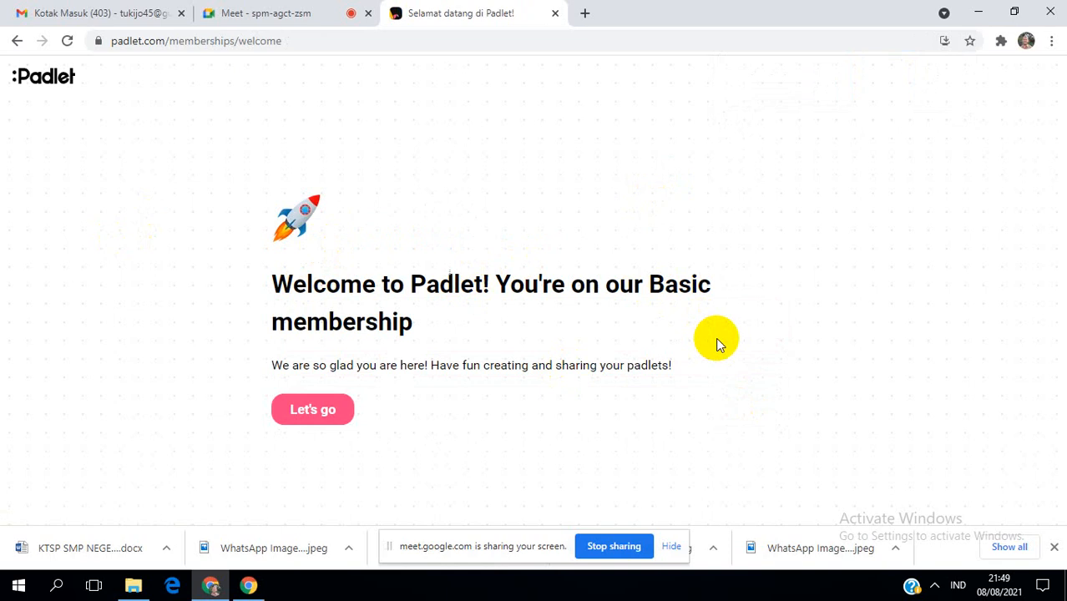
Translate the membership welcome page into Indonesian and continue to the Padlet dashboard.
{"action": "right_click", "coordinate": [750, 288]}
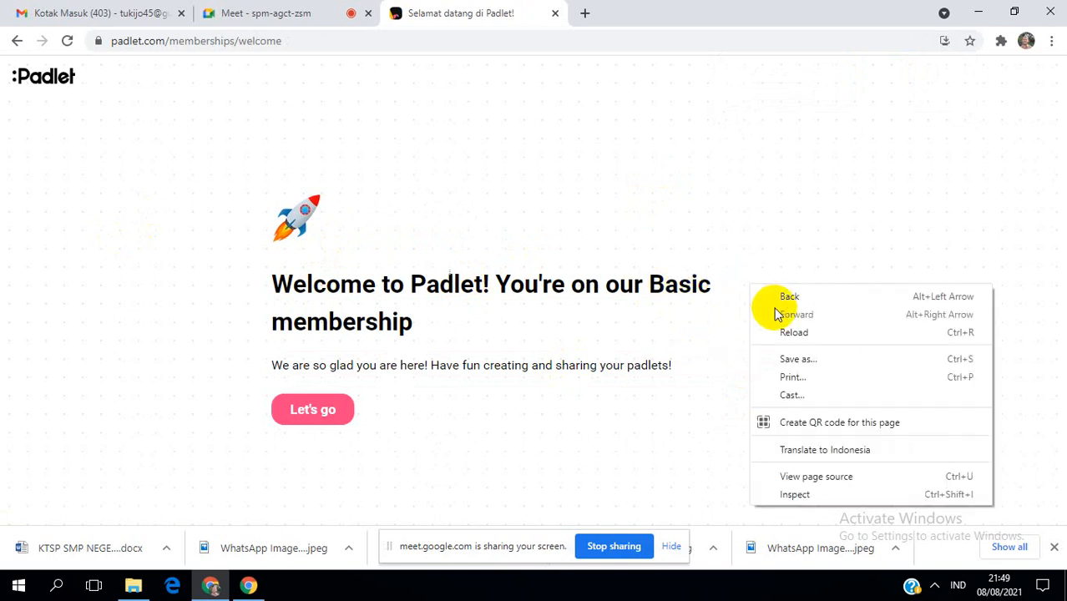
{"action": "left_click", "coordinate": [816, 455]}
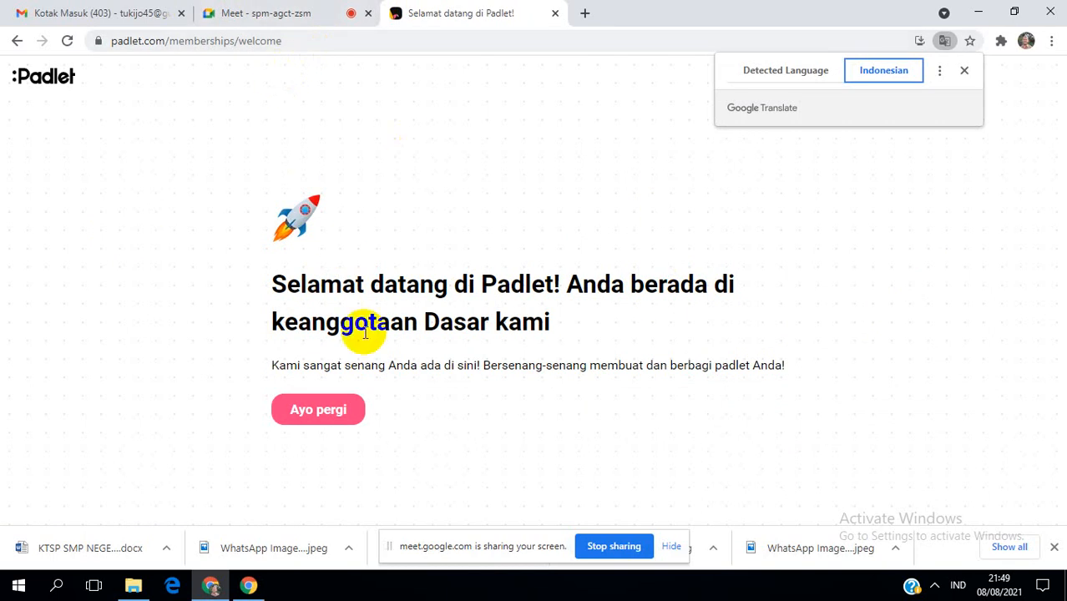
{"action": "left_click", "coordinate": [351, 415]}
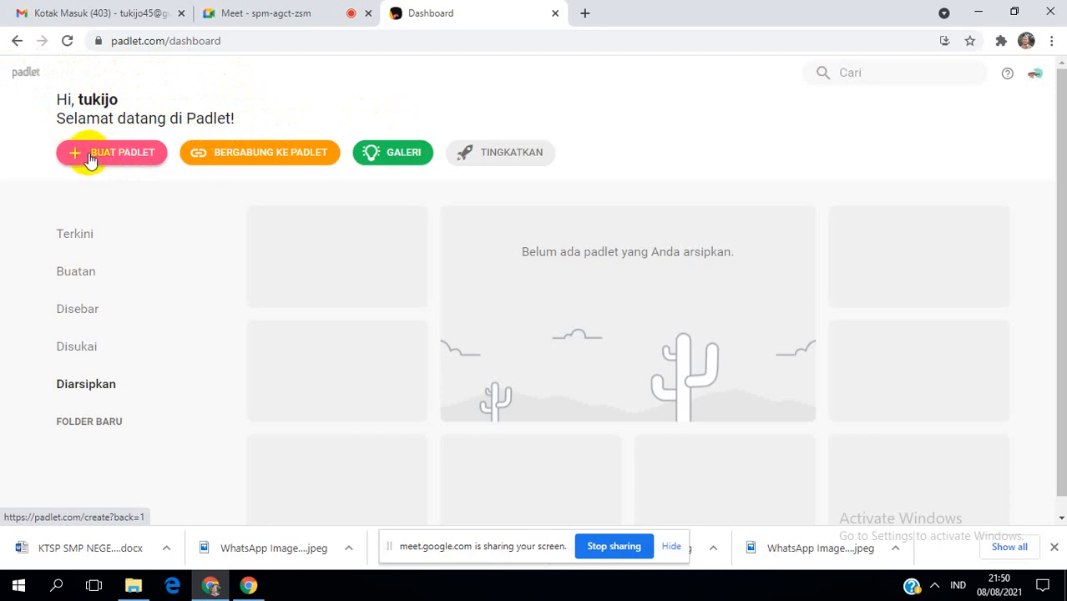
Open the dialog for joining an existing padlet by its URL.
{"action": "left_click", "coordinate": [259, 171]}
{"action": "left_click", "coordinate": [315, 160]}
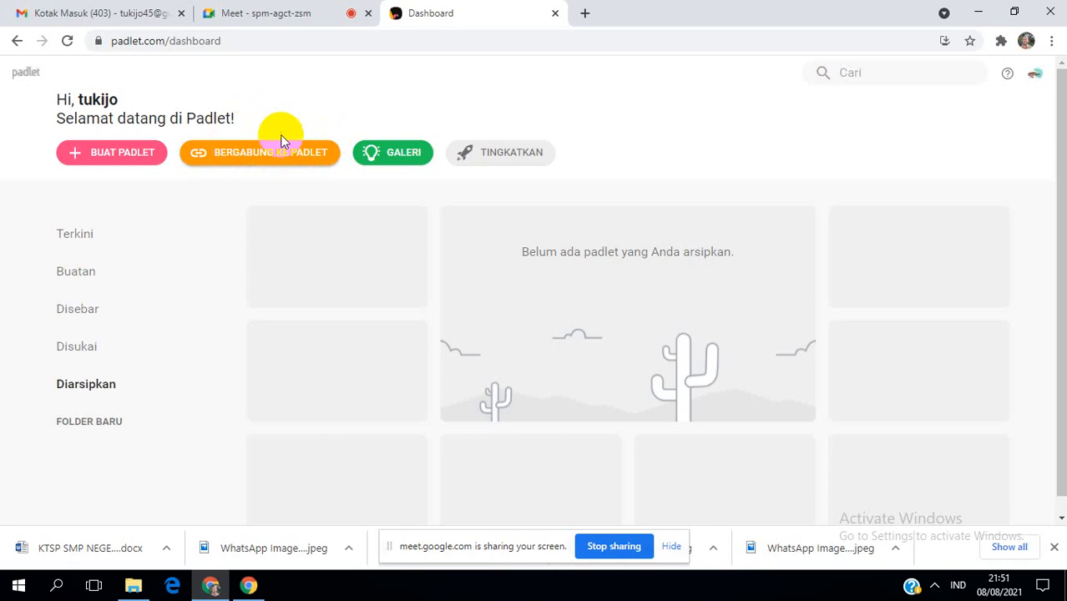
{"action": "left_click", "coordinate": [282, 162]}
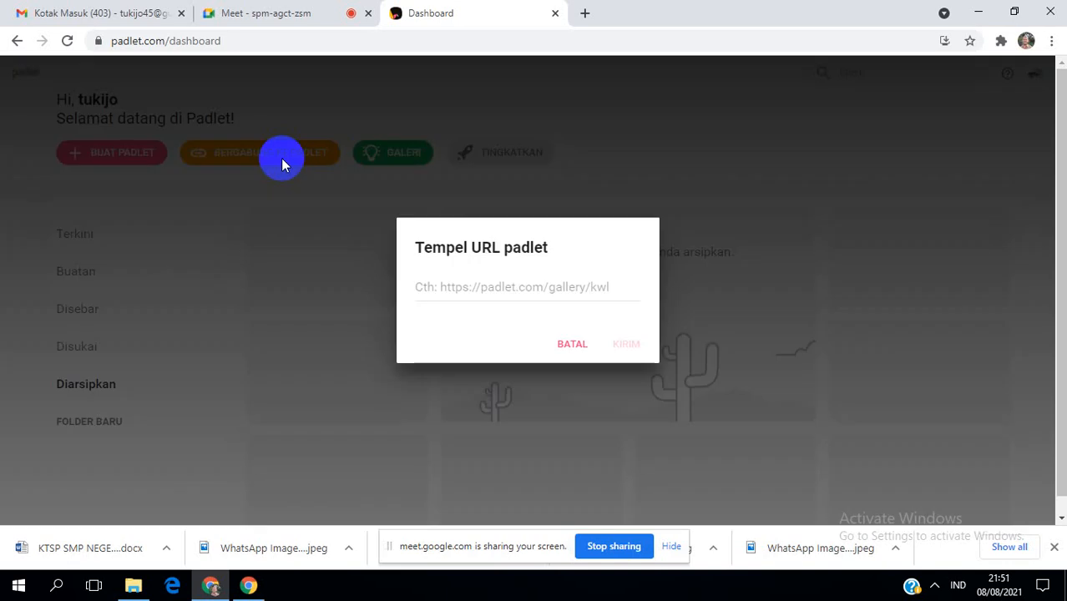
{"action": "left_click", "coordinate": [570, 349]}
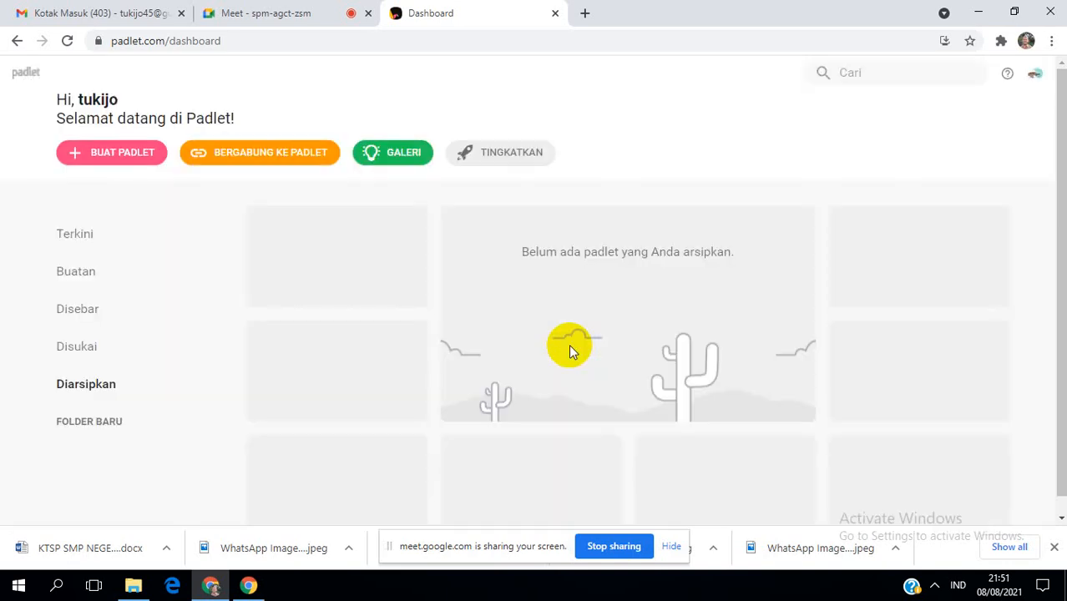
{"action": "left_click", "coordinate": [269, 154]}
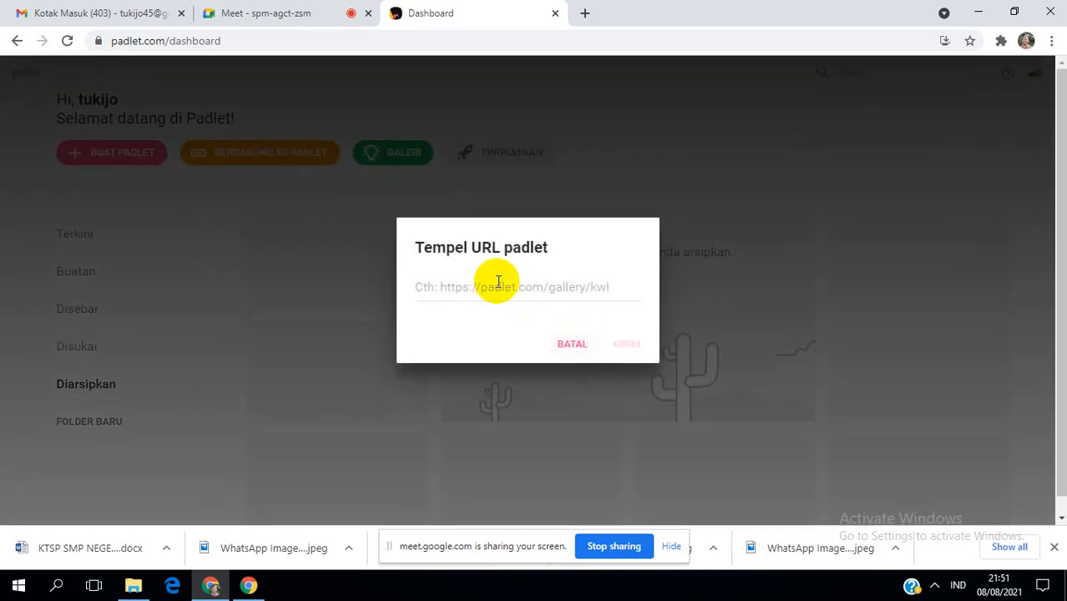
Cancel joining a padlet by URL, then open the Padlet gallery and translate it into Indonesian.
{"action": "left_click", "coordinate": [582, 347]}
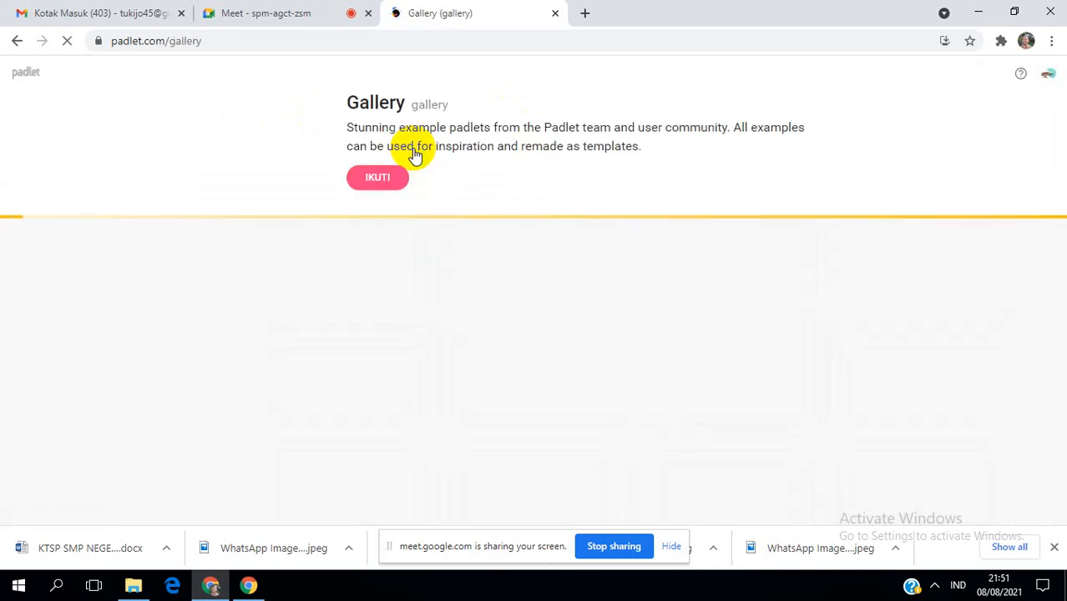
{"action": "right_click", "coordinate": [498, 198]}
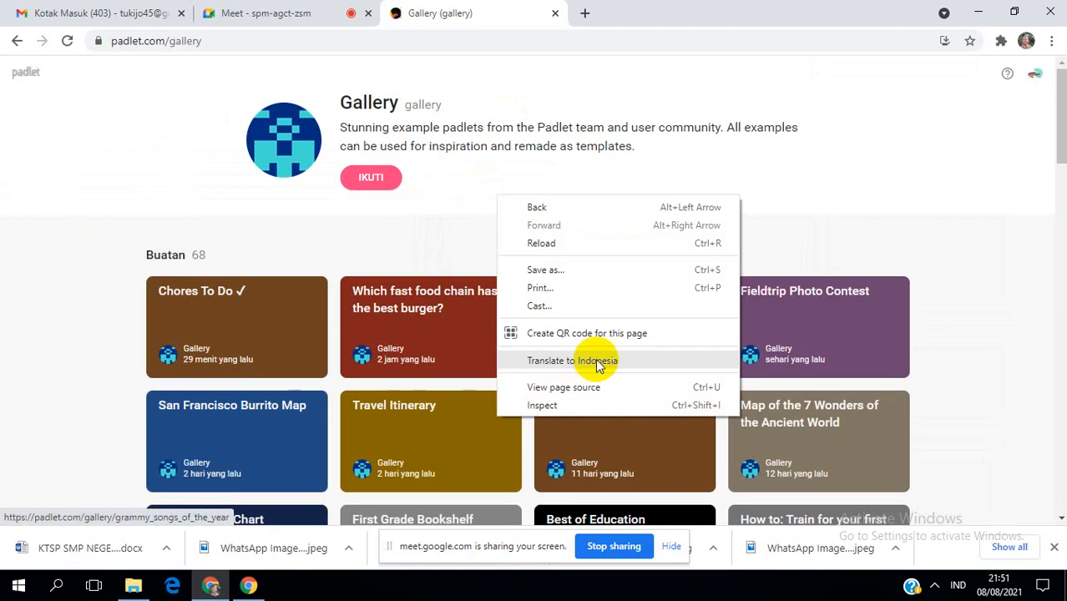
{"action": "left_click", "coordinate": [598, 365]}
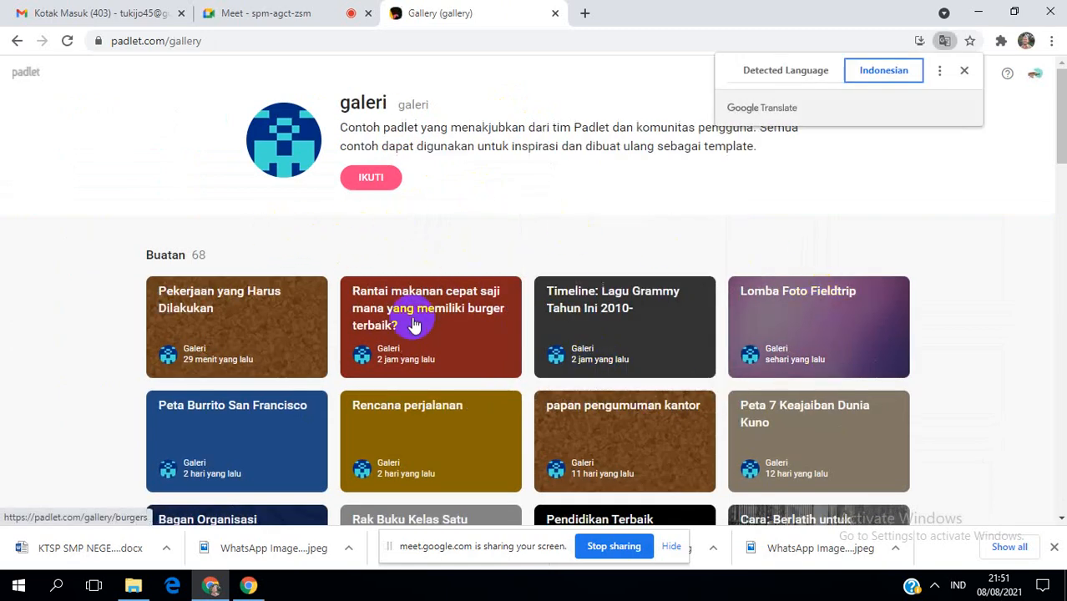
Look through the gallery's translated example padlets, then return to the dashboard.
{"action": "scroll", "coordinate": [410, 325], "scroll_direction": "down", "scroll_amount": 4}
{"action": "scroll", "coordinate": [411, 349], "scroll_direction": "down", "scroll_amount": 7}
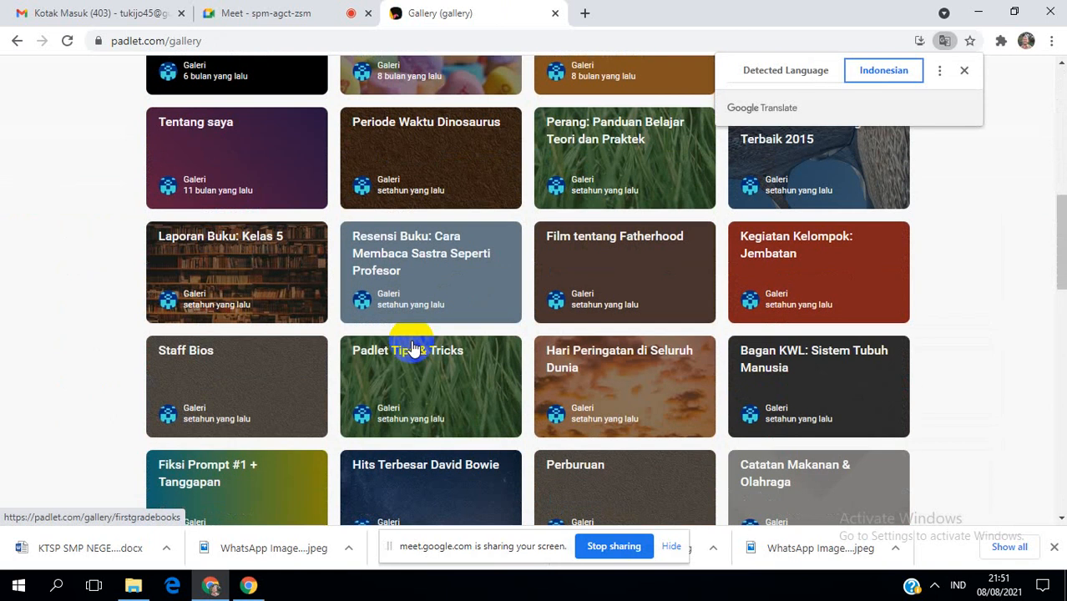
{"action": "scroll", "coordinate": [531, 371], "scroll_direction": "down", "scroll_amount": 5}
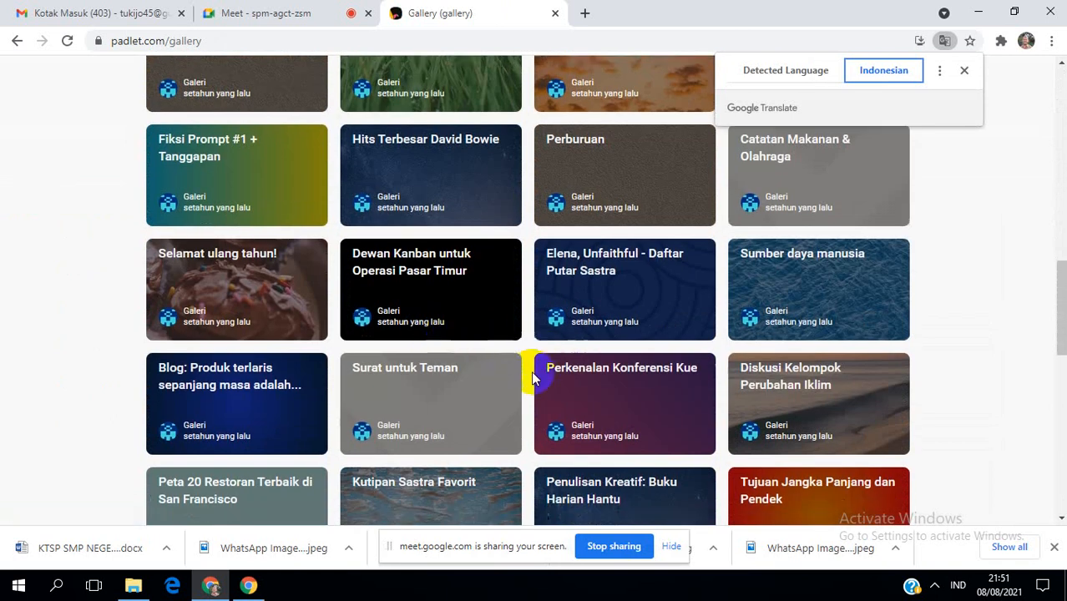
{"action": "scroll", "coordinate": [640, 389], "scroll_direction": "down", "scroll_amount": 2}
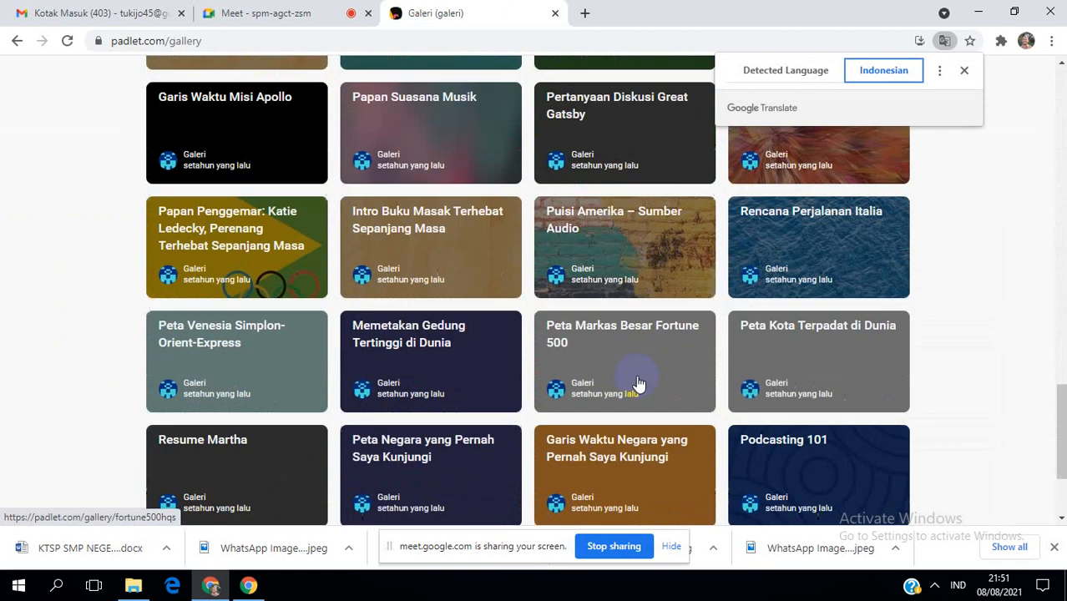
{"action": "scroll", "coordinate": [655, 368], "scroll_direction": "down", "scroll_amount": 2}
{"action": "scroll", "coordinate": [664, 363], "scroll_direction": "up", "scroll_amount": 12}
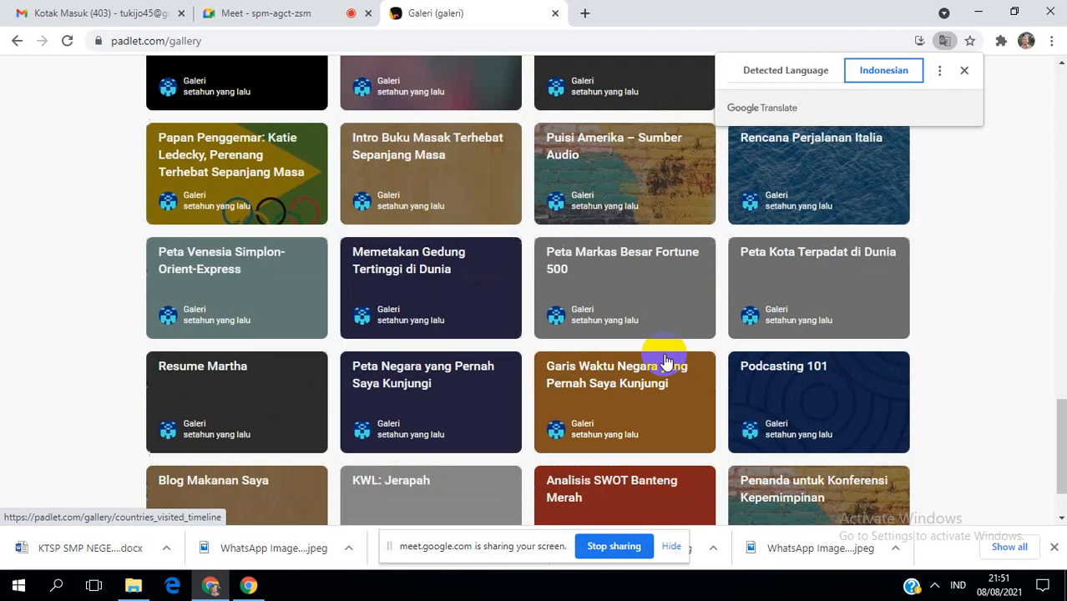
{"action": "scroll", "coordinate": [655, 364], "scroll_direction": "up", "scroll_amount": 10}
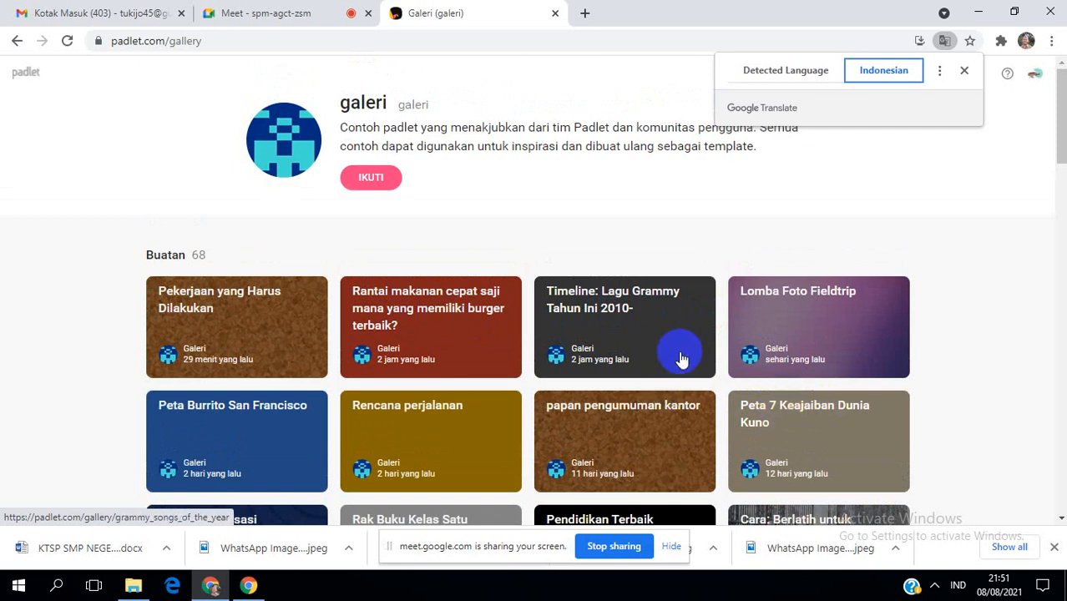
{"action": "scroll", "coordinate": [496, 430], "scroll_direction": "down", "scroll_amount": 15}
{"action": "scroll", "coordinate": [475, 418], "scroll_direction": "up", "scroll_amount": 10}
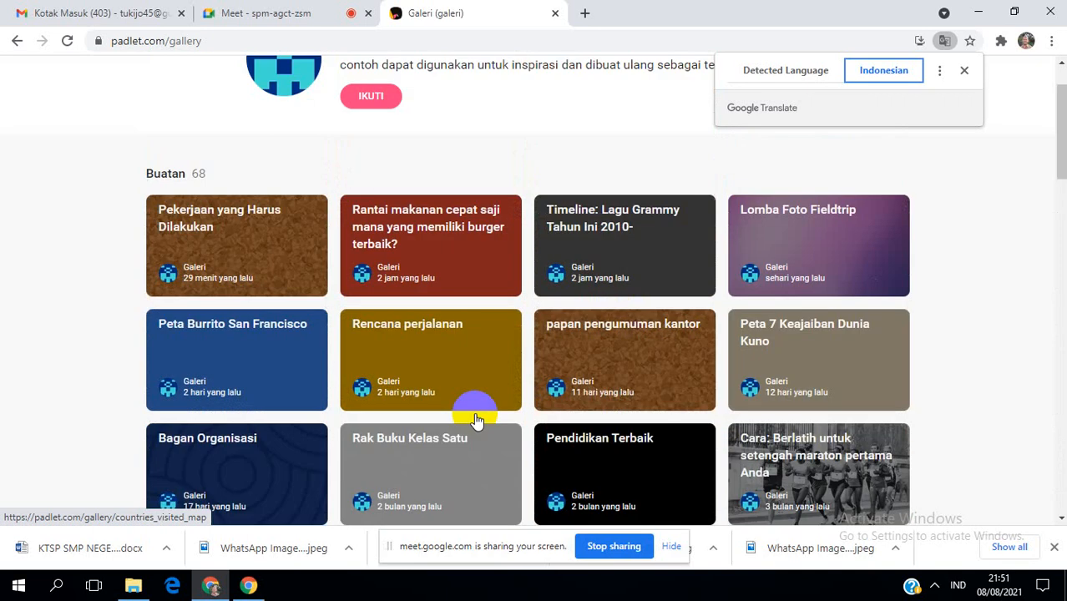
{"action": "left_click", "coordinate": [968, 70]}
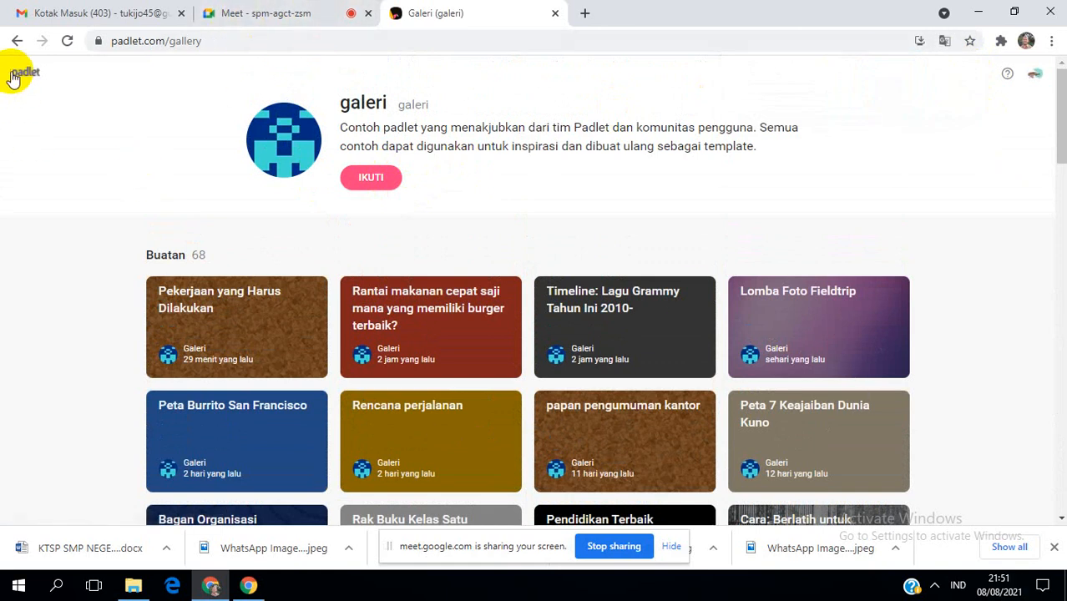
{"action": "left_click", "coordinate": [15, 41]}
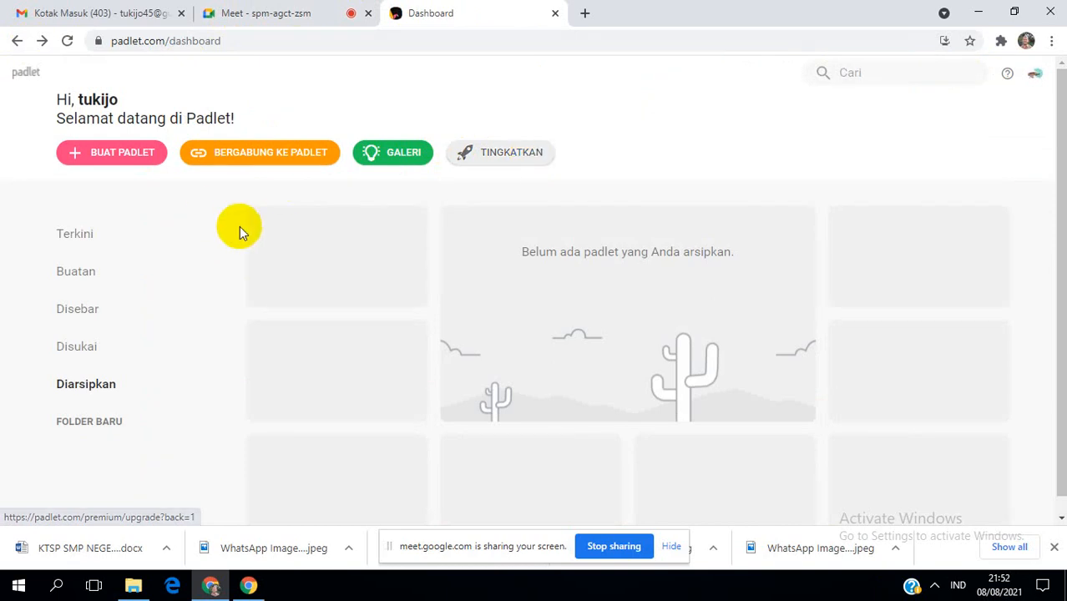
View the dashboard's Terkini, Buatan, Disebar, Disukai and Diarsipkan padlet lists one after another.
{"action": "scroll", "coordinate": [364, 369], "scroll_direction": "down", "scroll_amount": 1}
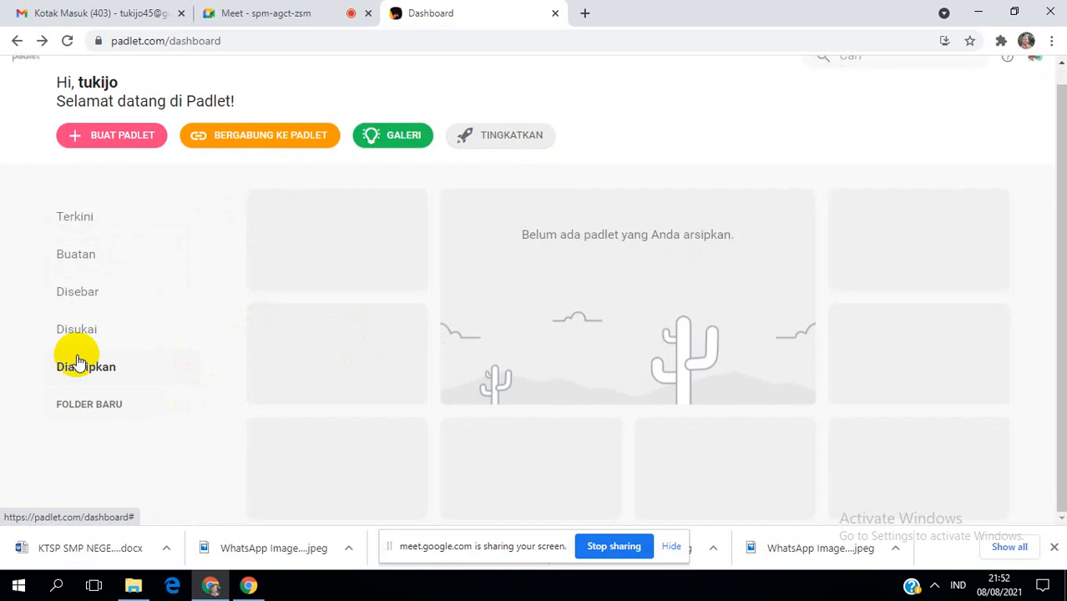
{"action": "left_click", "coordinate": [89, 228]}
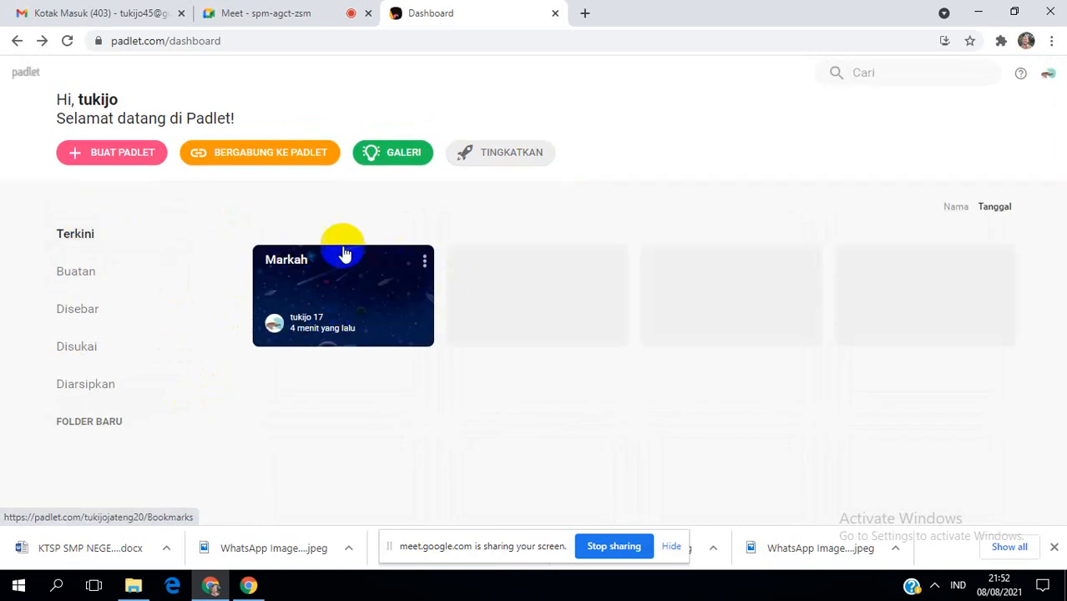
{"action": "left_click", "coordinate": [102, 275]}
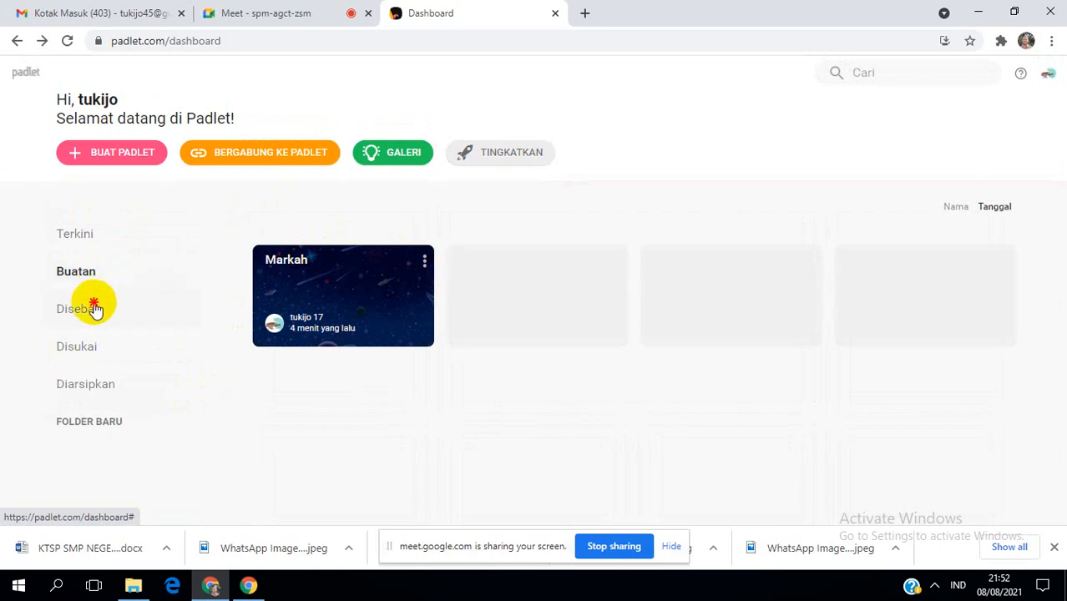
{"action": "left_click", "coordinate": [89, 308]}
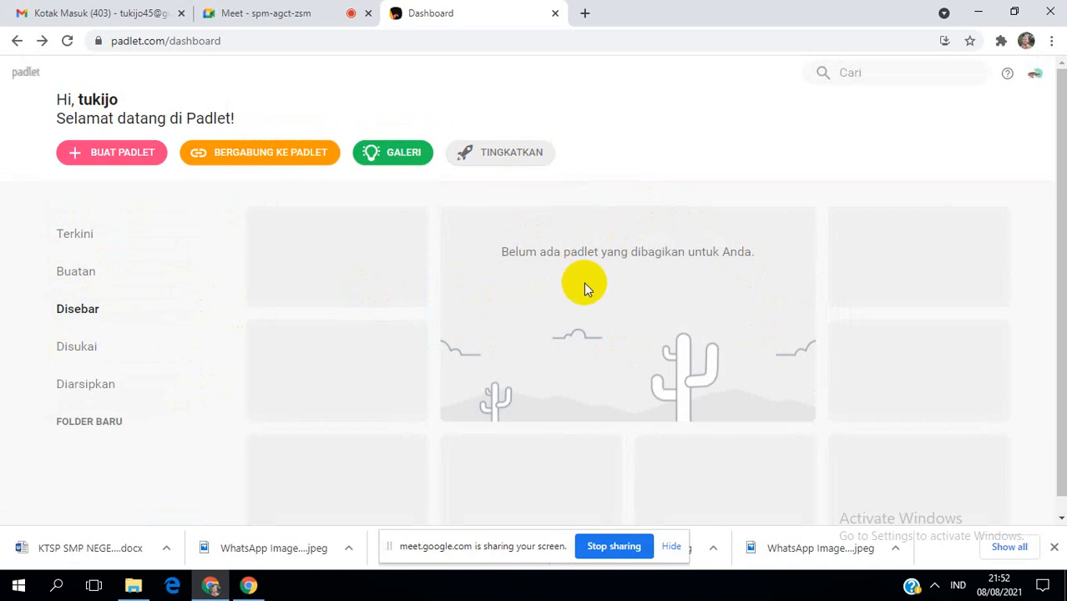
{"action": "left_click", "coordinate": [85, 345]}
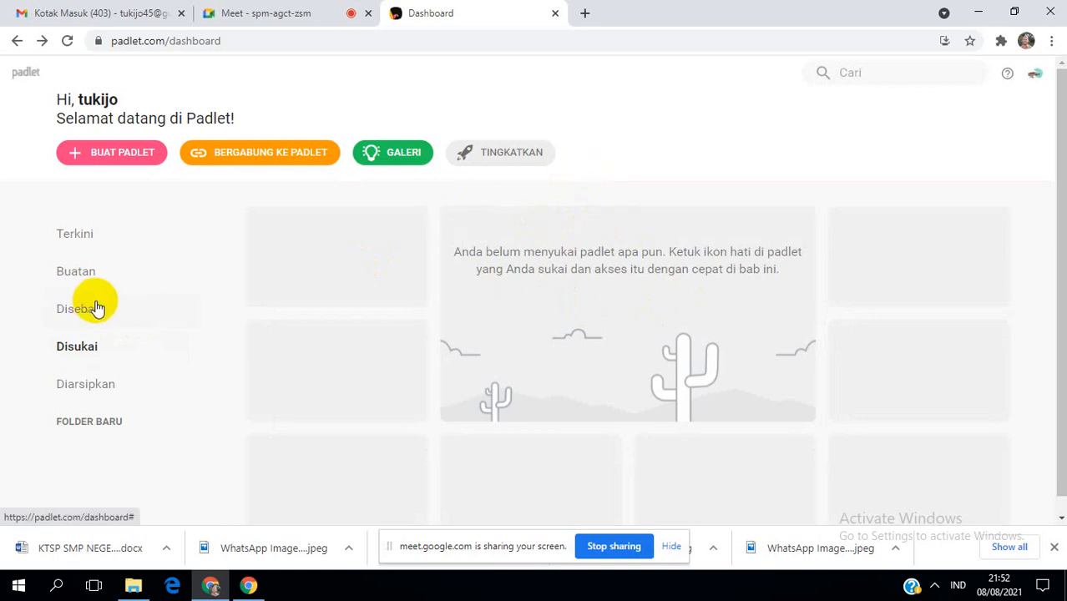
{"action": "left_click", "coordinate": [65, 389]}
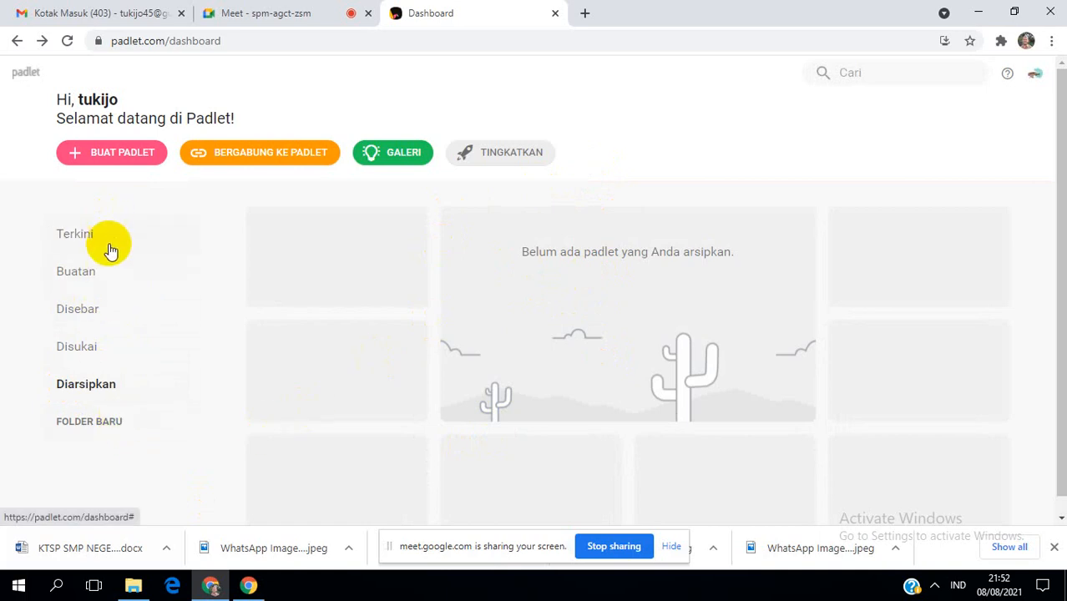
Create a new dashboard folder named MEDIA.
{"action": "left_click", "coordinate": [113, 422]}
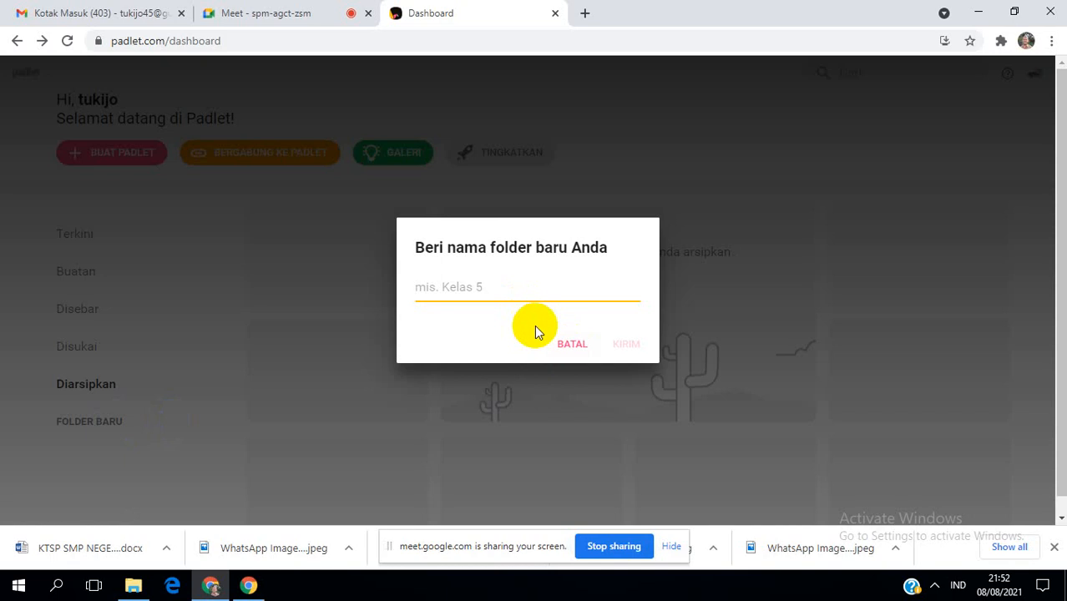
{"action": "type", "text": "MEDIA"}
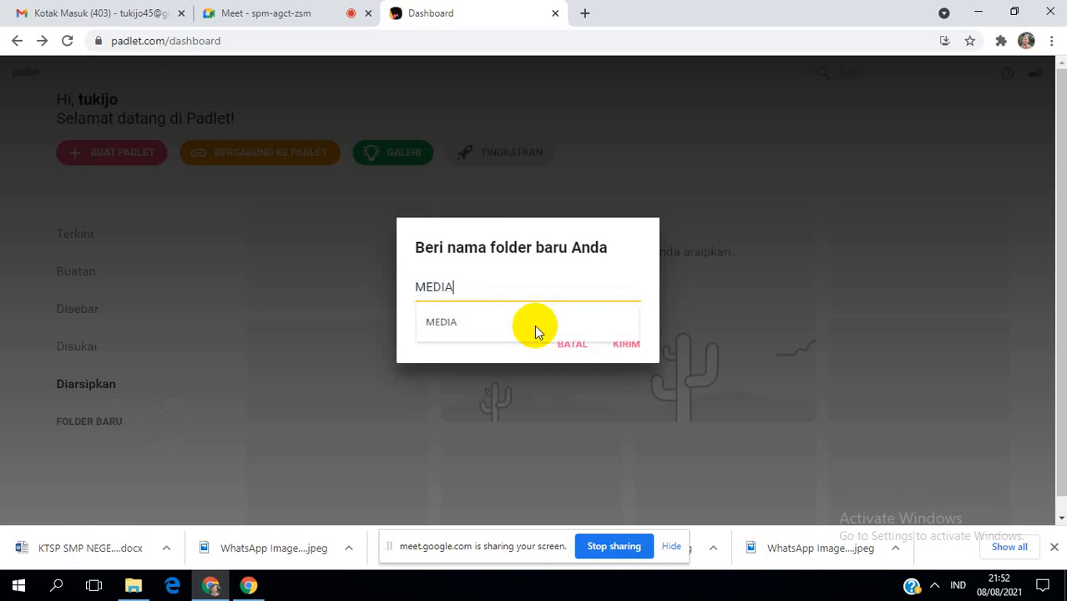
{"action": "left_click", "coordinate": [643, 348]}
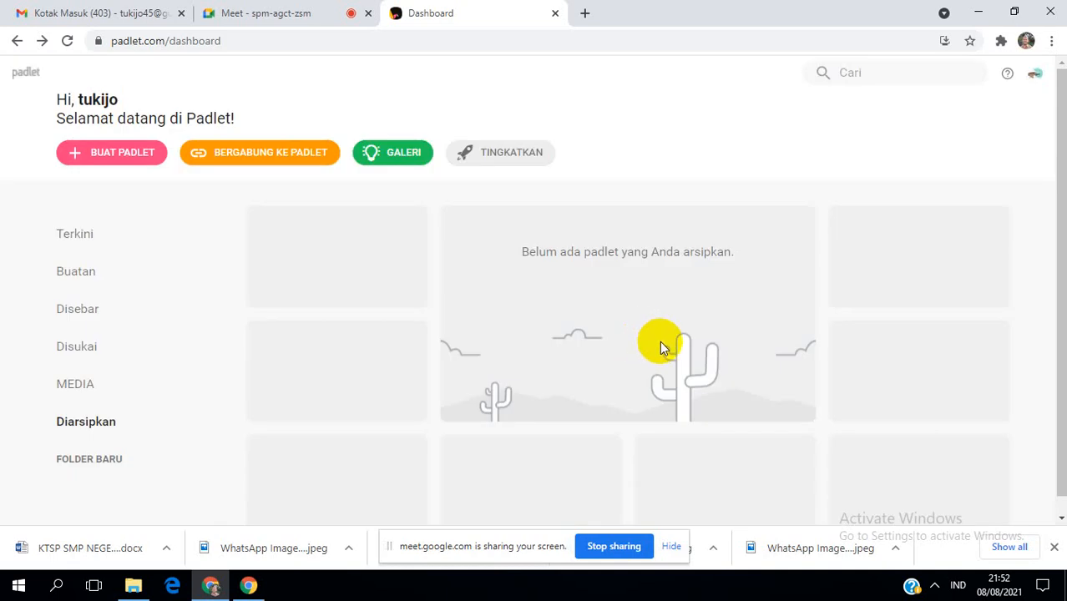
Open the MEDIA folder and check its rename and delete options, keeping the name MEDIA.
{"action": "left_click", "coordinate": [95, 384]}
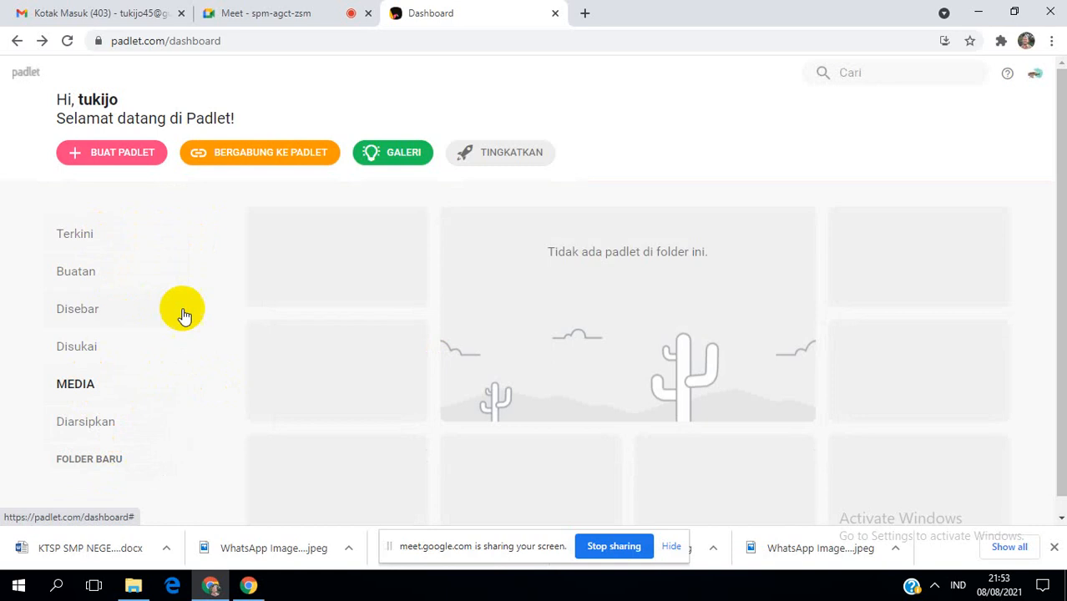
{"action": "left_click", "coordinate": [186, 383]}
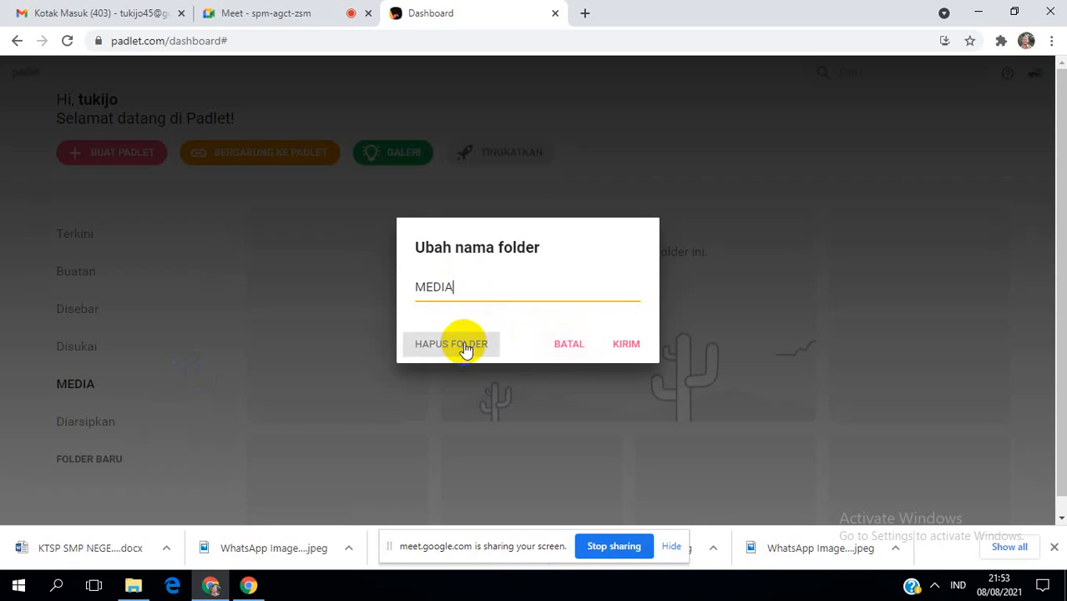
{"action": "left_click", "coordinate": [622, 348]}
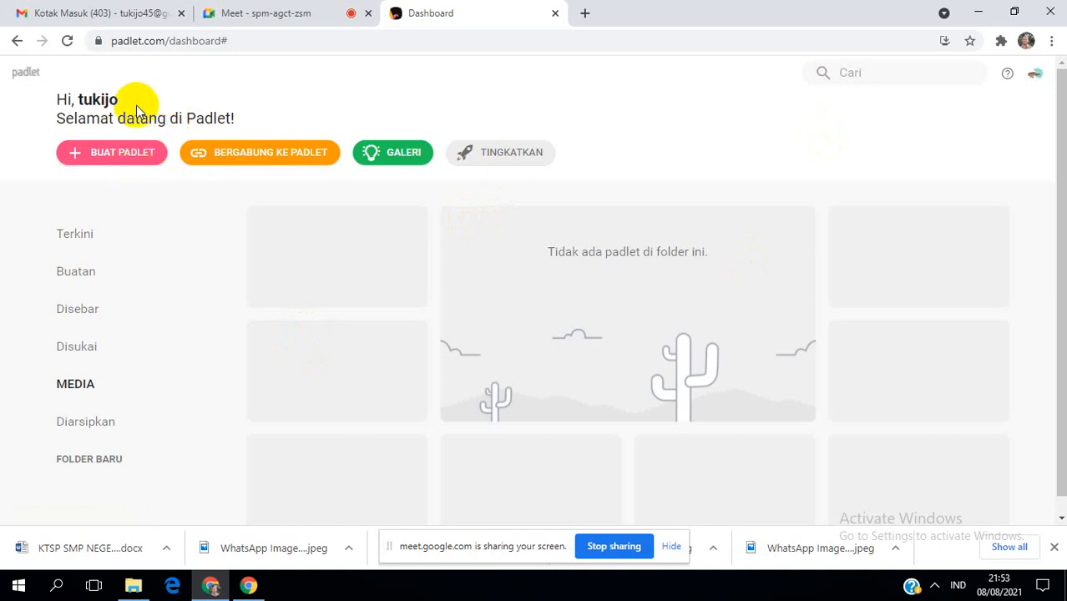
Start creating a padlet and preview the sample for the Dinding layout.
{"action": "left_click", "coordinate": [131, 164]}
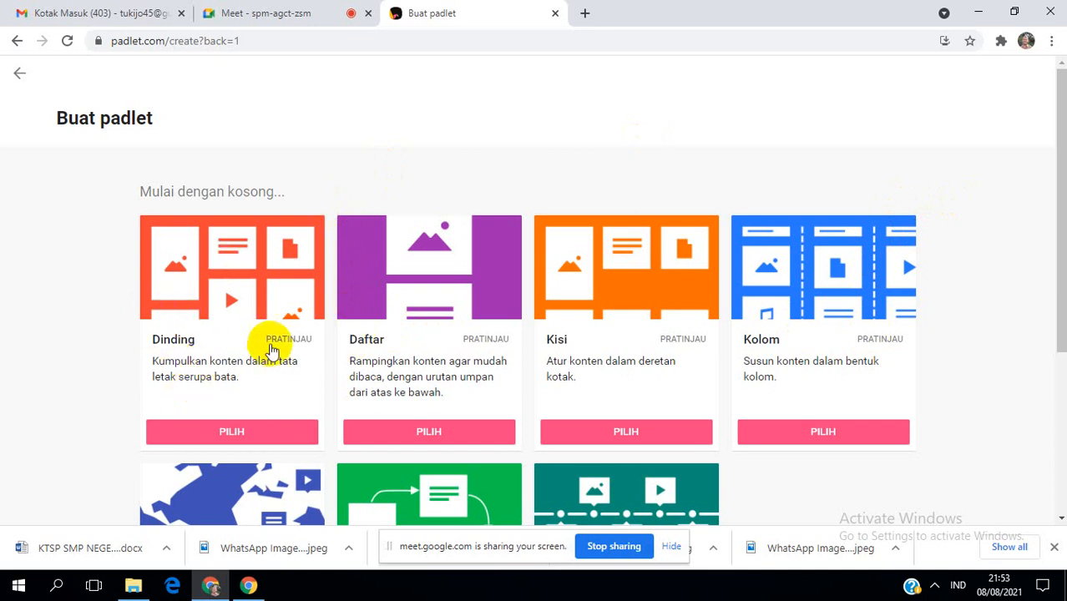
{"action": "left_click", "coordinate": [294, 340]}
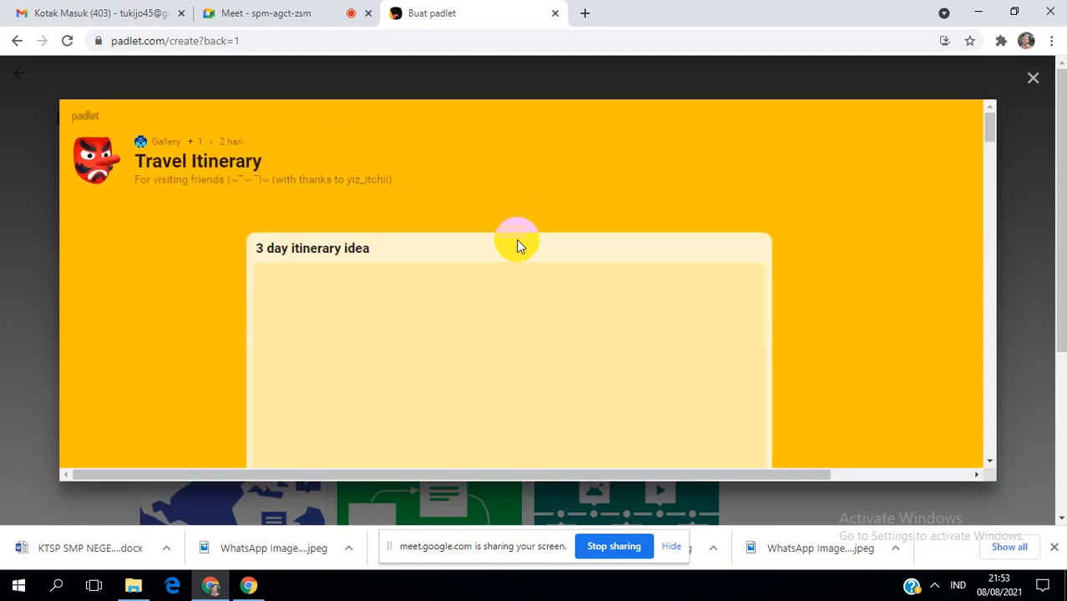
{"action": "scroll", "coordinate": [543, 326], "scroll_direction": "down", "scroll_amount": 5}
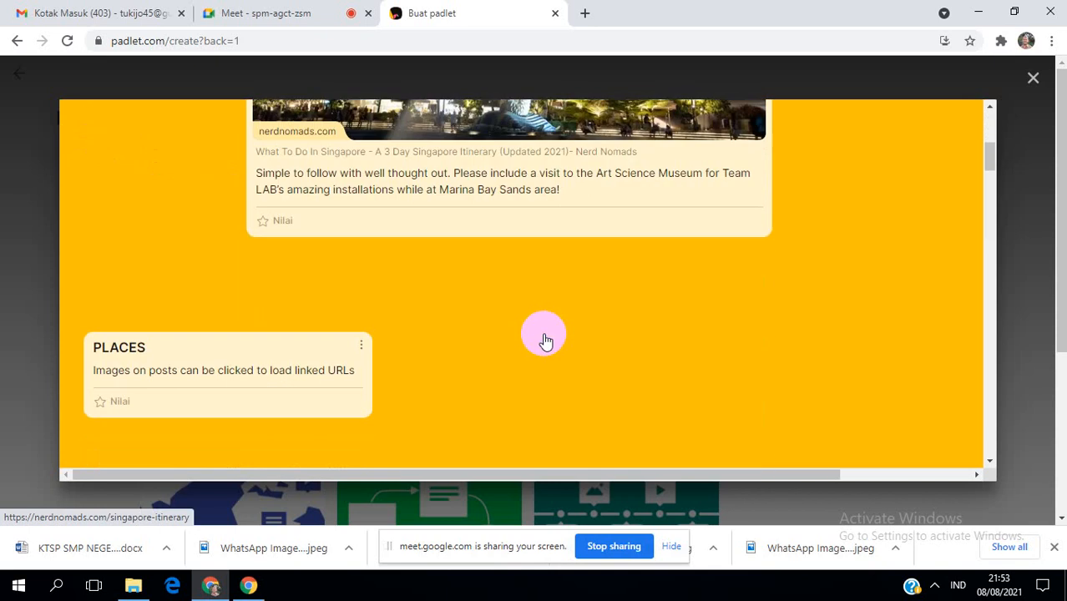
{"action": "scroll", "coordinate": [544, 344], "scroll_direction": "down", "scroll_amount": 10}
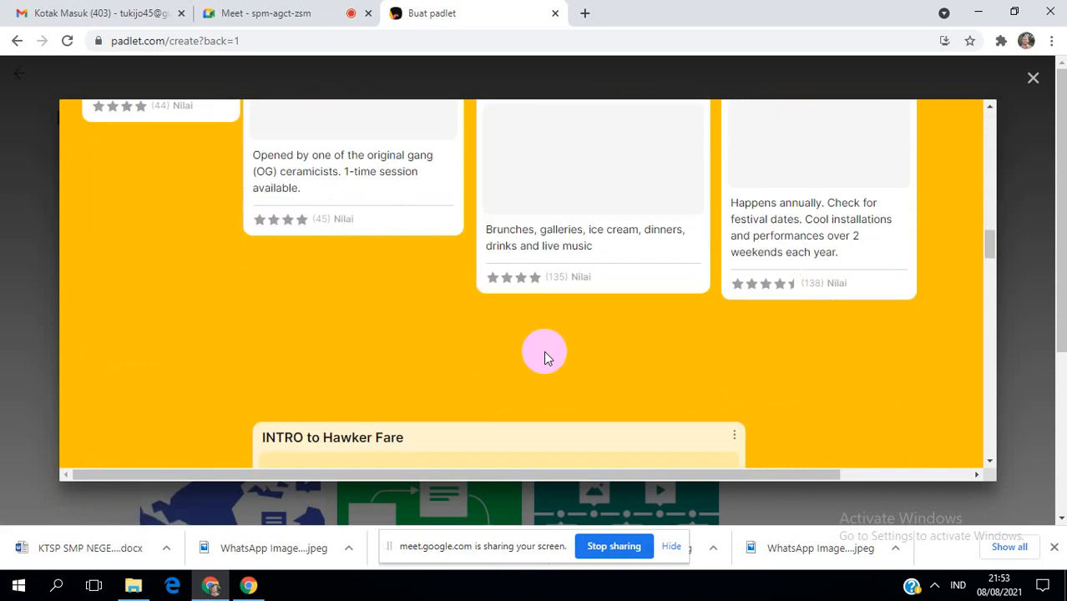
{"action": "scroll", "coordinate": [545, 357], "scroll_direction": "up", "scroll_amount": 12}
{"action": "left_click", "coordinate": [1033, 77]}
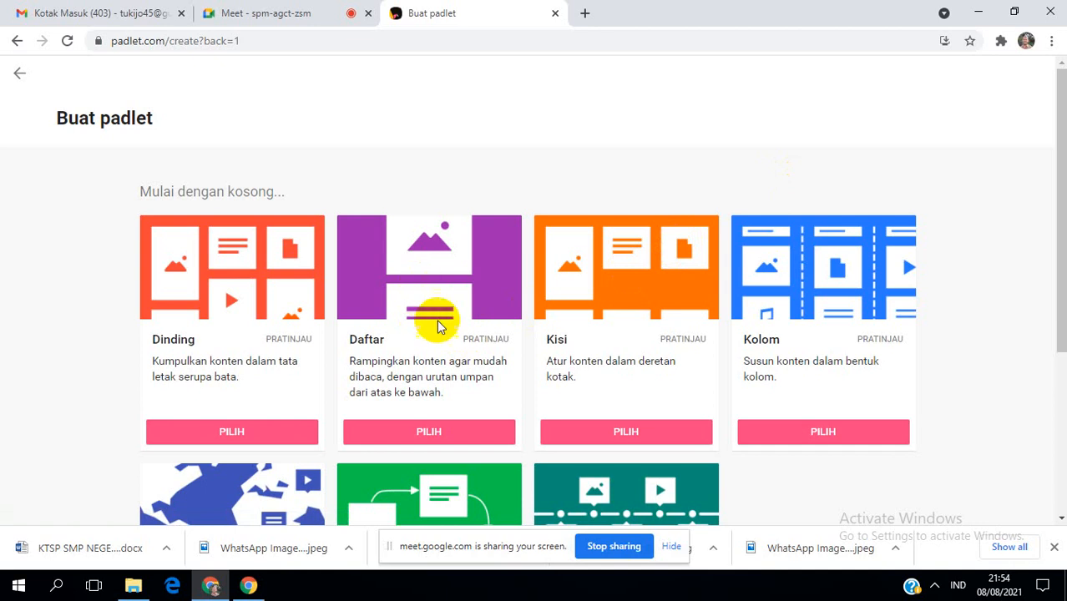
Preview the sample padlet for the Daftar layout and read through its posts.
{"action": "left_click", "coordinate": [489, 339]}
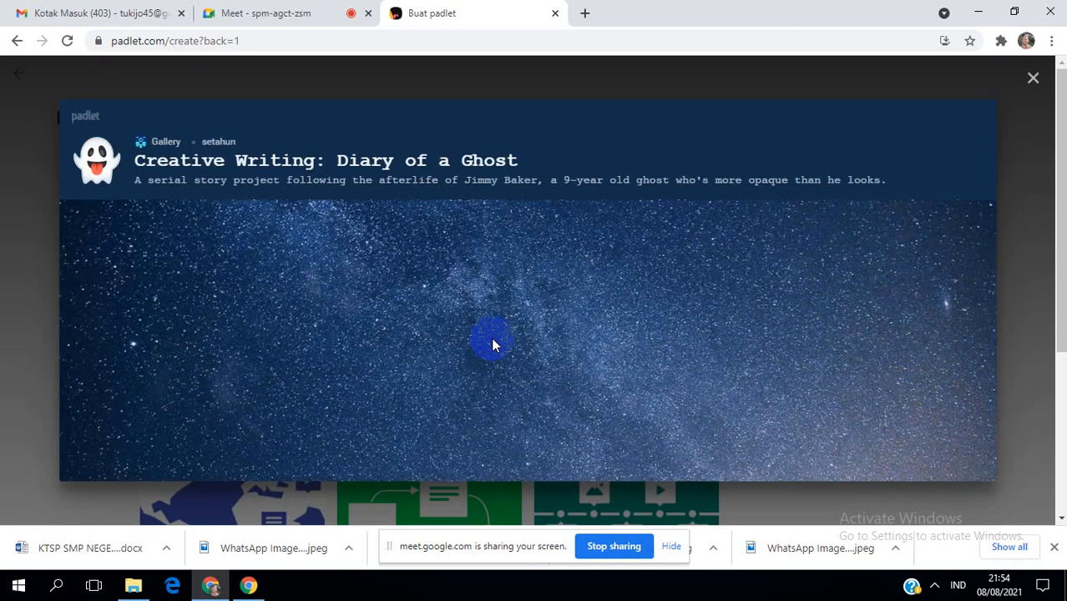
{"action": "scroll", "coordinate": [525, 304], "scroll_direction": "down", "scroll_amount": 20}
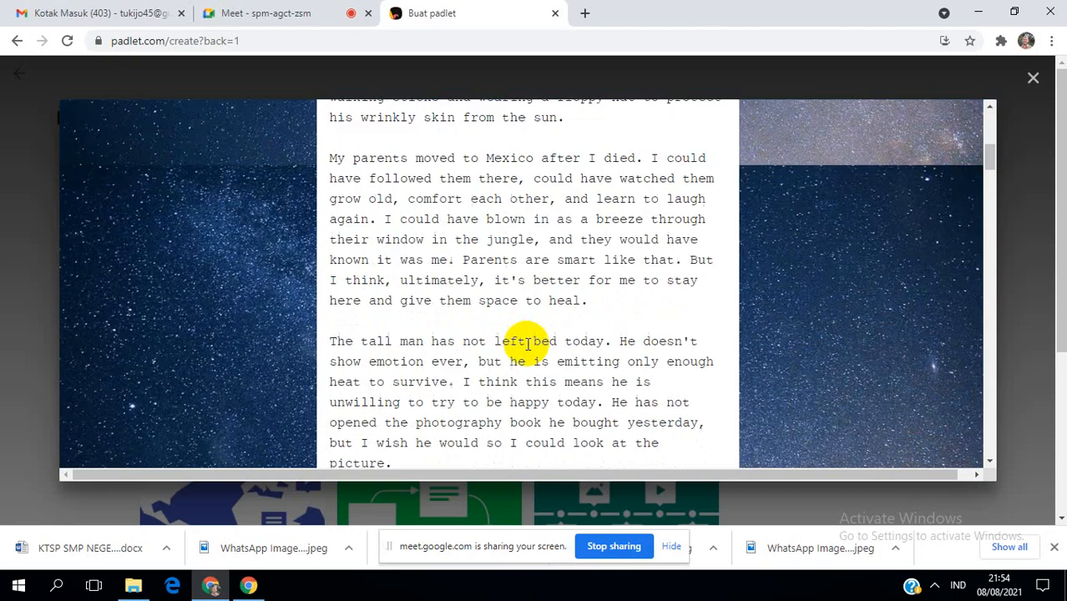
{"action": "scroll", "coordinate": [529, 345], "scroll_direction": "down", "scroll_amount": 10}
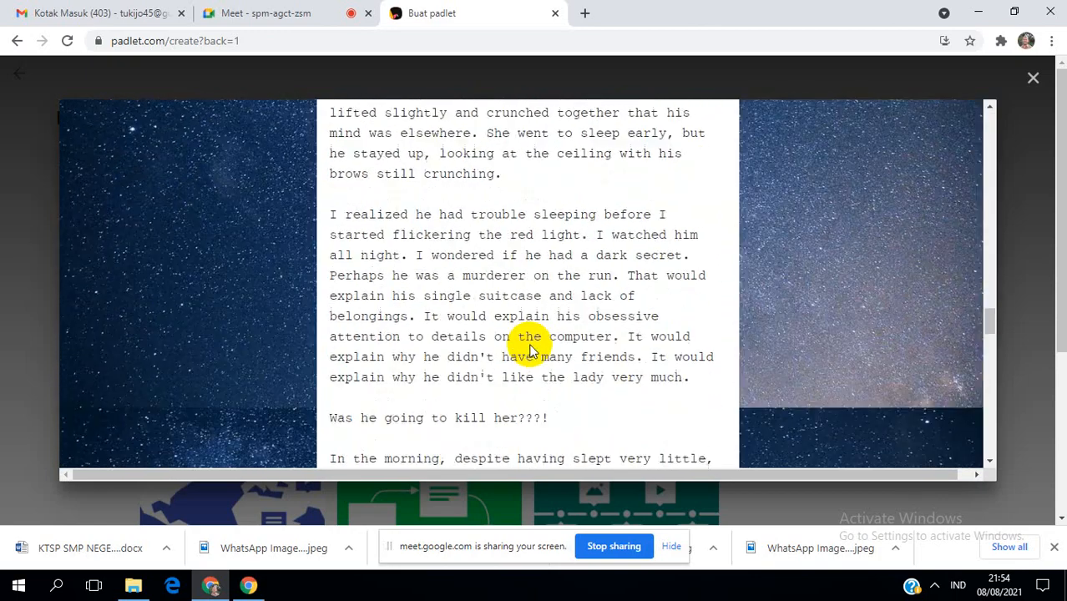
{"action": "left_click", "coordinate": [1033, 77]}
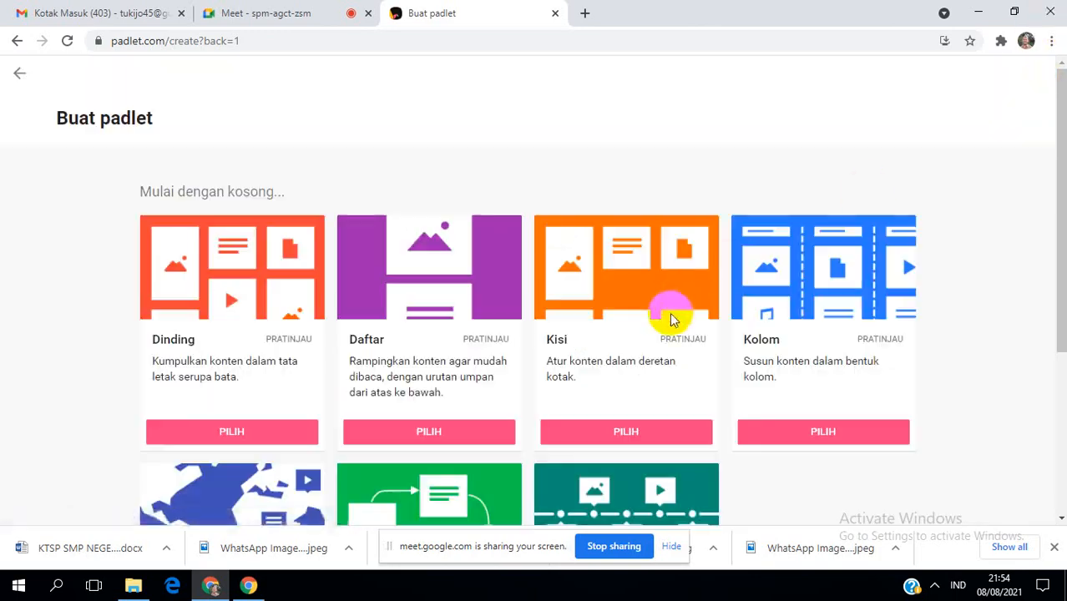
Preview the sample padlet for the Kisi layout, look through its posts, and close the preview.
{"action": "left_click", "coordinate": [686, 339]}
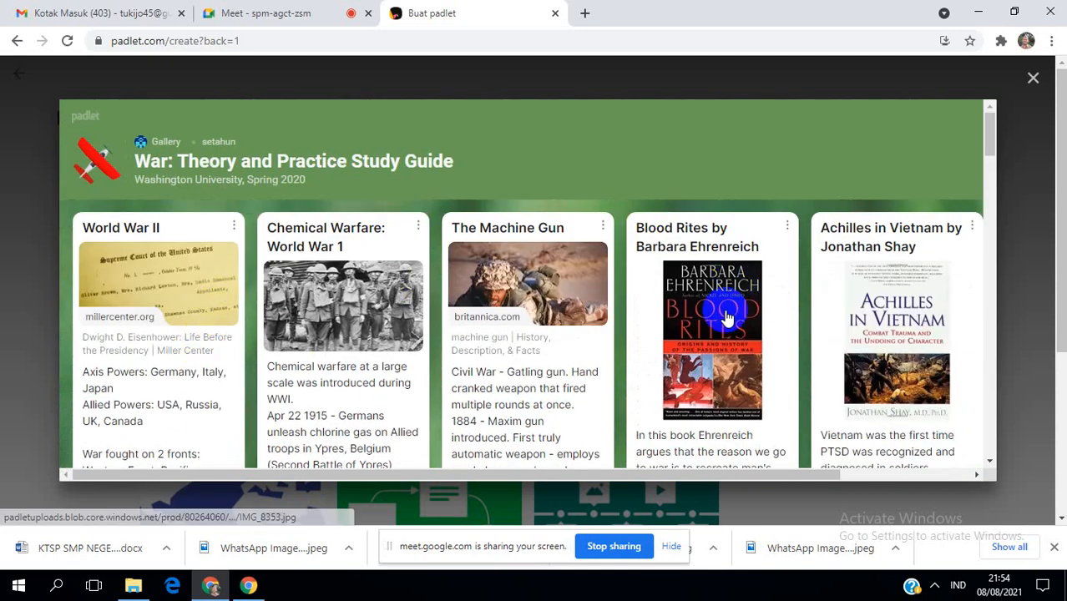
{"action": "scroll", "coordinate": [503, 286], "scroll_direction": "down", "scroll_amount": 10}
{"action": "scroll", "coordinate": [711, 392], "scroll_direction": "down", "scroll_amount": 5}
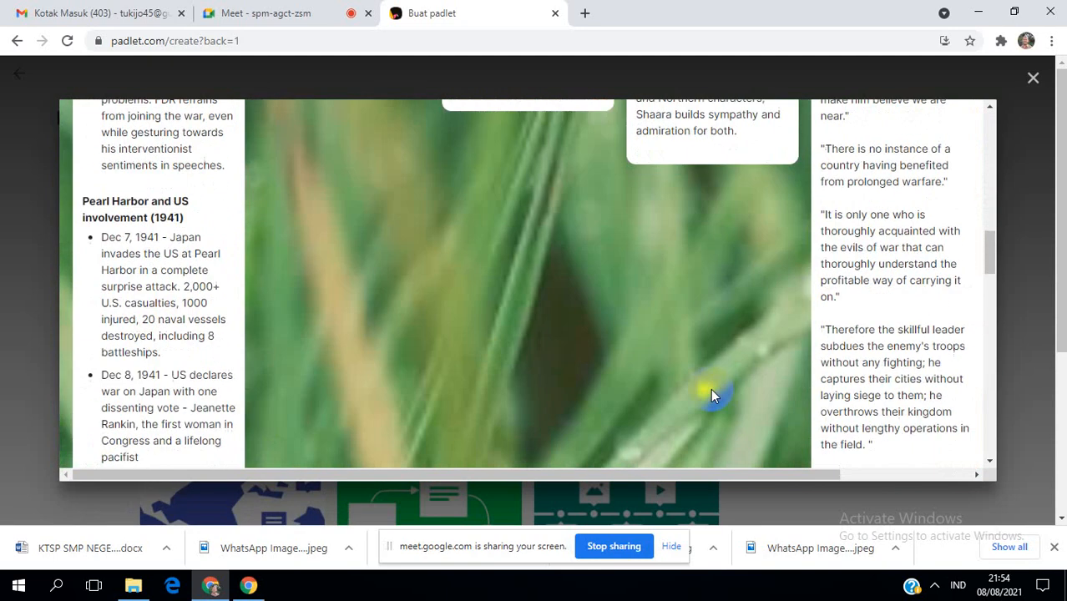
{"action": "scroll", "coordinate": [803, 266], "scroll_direction": "up", "scroll_amount": 7}
{"action": "scroll", "coordinate": [778, 333], "scroll_direction": "up", "scroll_amount": 5}
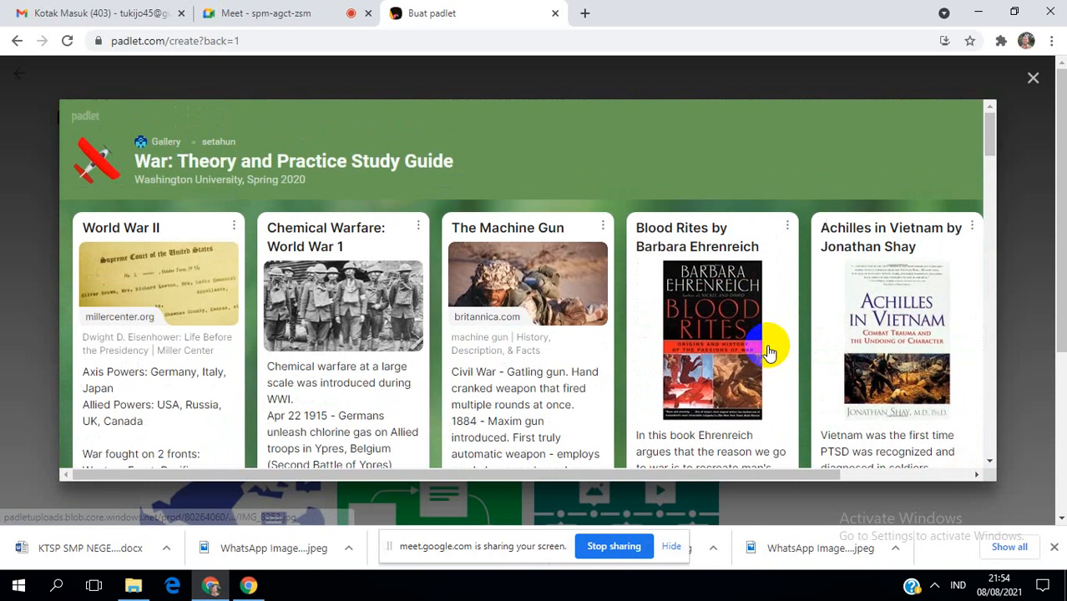
{"action": "left_click", "coordinate": [1033, 77]}
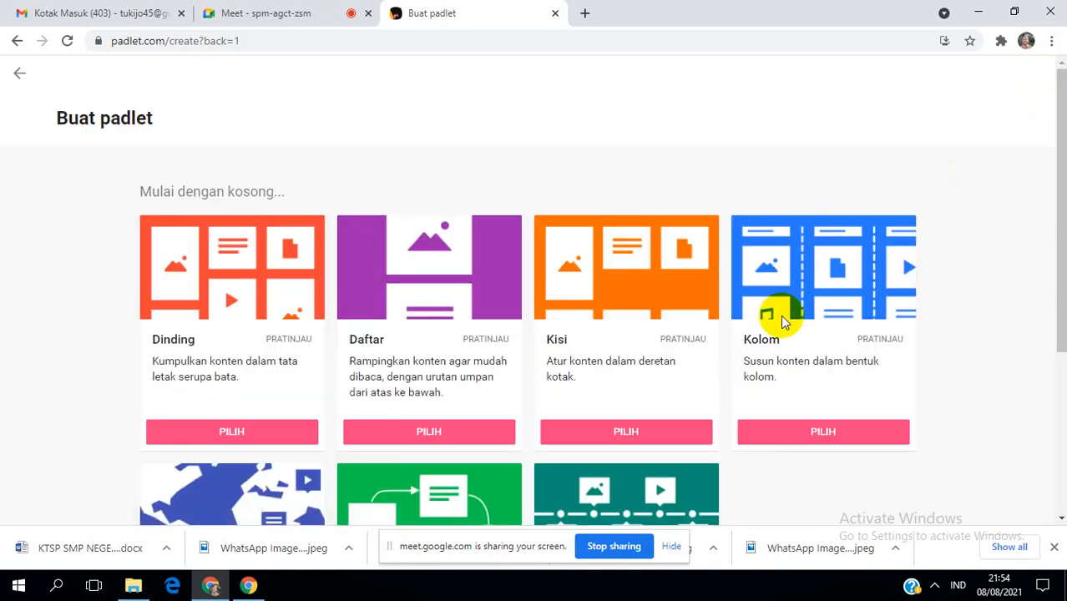
Preview the sample padlet for the Kolom layout, look through the posts in its columns, and close the preview.
{"action": "left_click", "coordinate": [877, 339]}
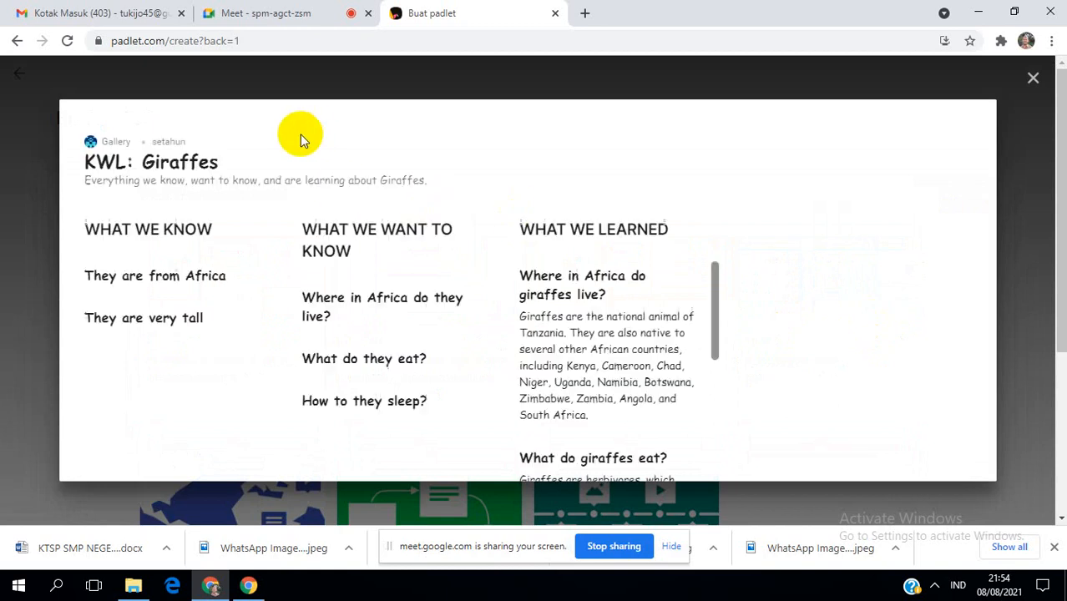
{"action": "scroll", "coordinate": [227, 353], "scroll_direction": "down", "scroll_amount": 5}
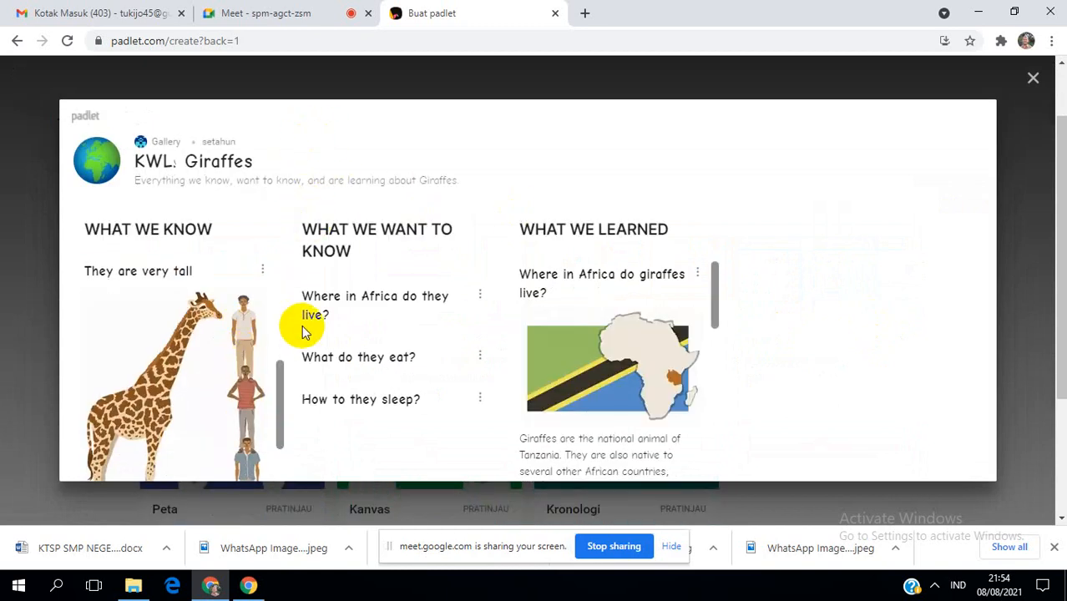
{"action": "scroll", "coordinate": [641, 331], "scroll_direction": "down", "scroll_amount": 5}
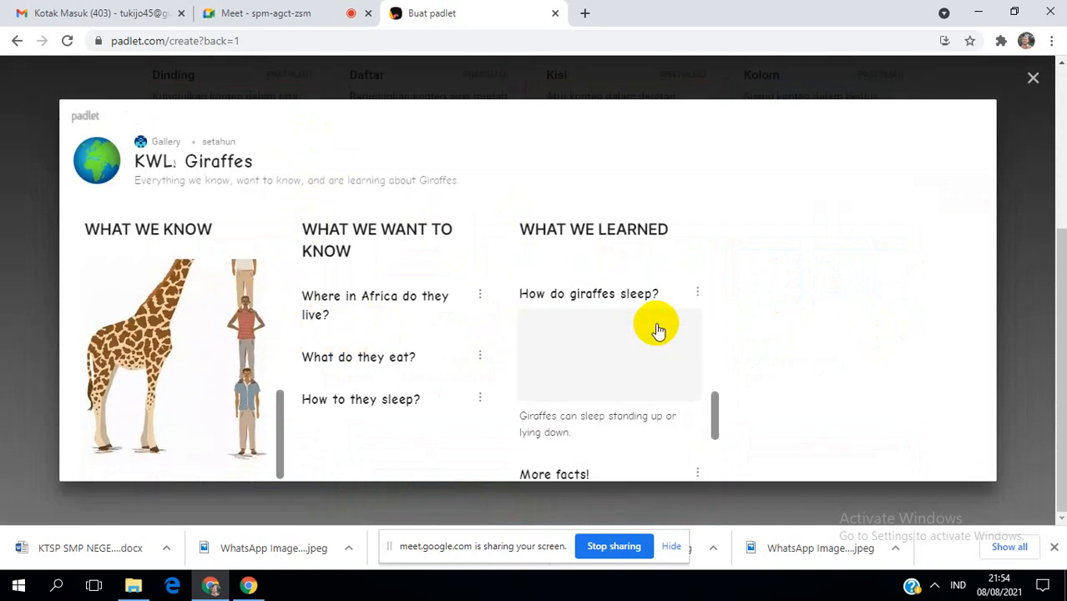
{"action": "scroll", "coordinate": [657, 325], "scroll_direction": "up", "scroll_amount": 1}
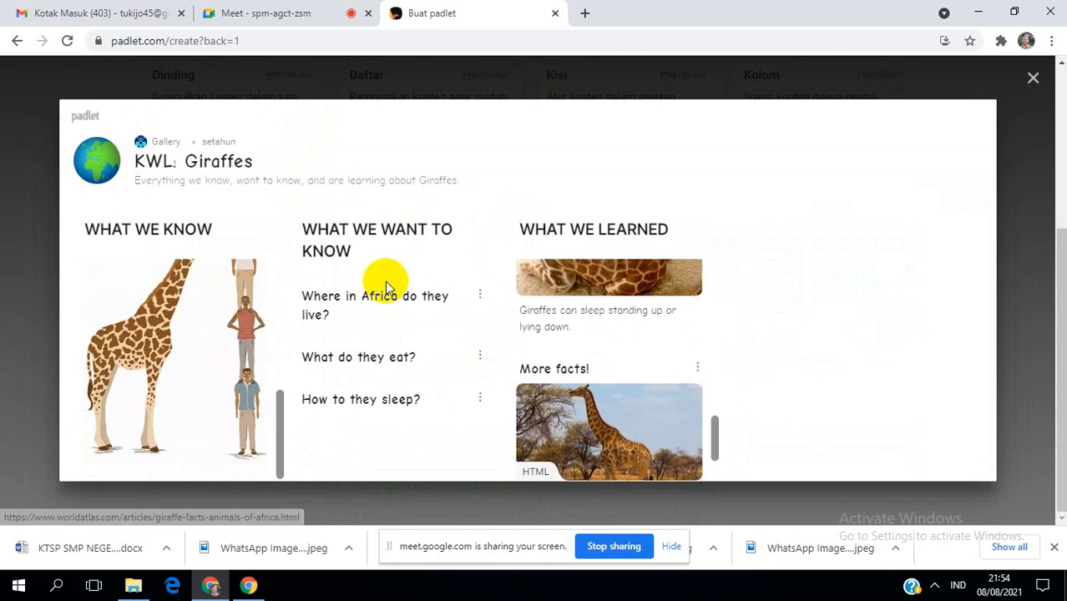
{"action": "scroll", "coordinate": [174, 297], "scroll_direction": "up", "scroll_amount": 4}
{"action": "scroll", "coordinate": [178, 303], "scroll_direction": "down", "scroll_amount": 4}
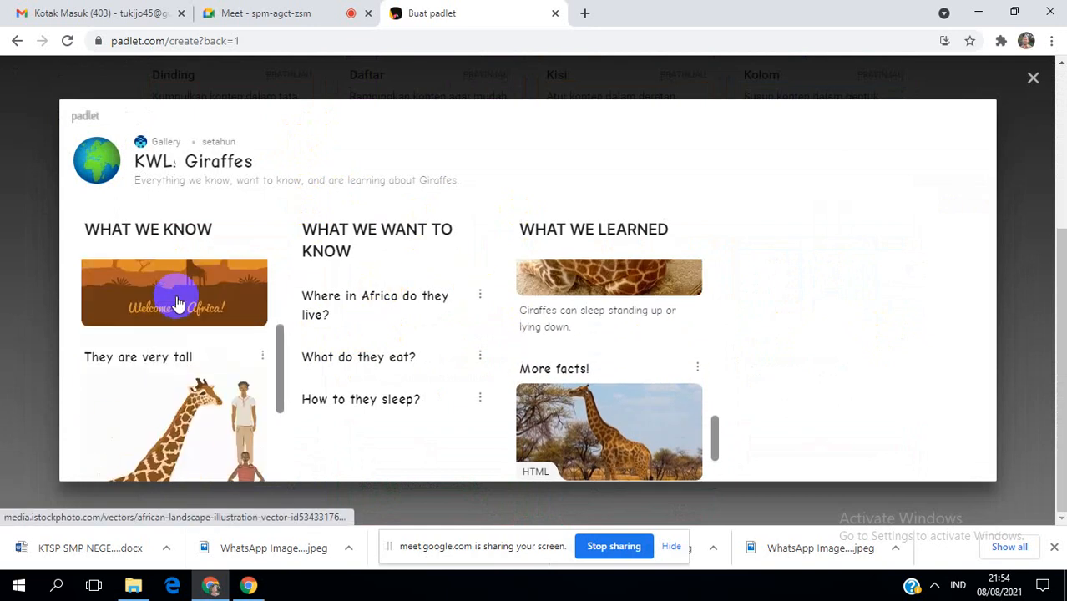
{"action": "scroll", "coordinate": [553, 277], "scroll_direction": "down", "scroll_amount": 1}
{"action": "scroll", "coordinate": [619, 264], "scroll_direction": "up", "scroll_amount": 1}
{"action": "scroll", "coordinate": [356, 278], "scroll_direction": "up", "scroll_amount": 4}
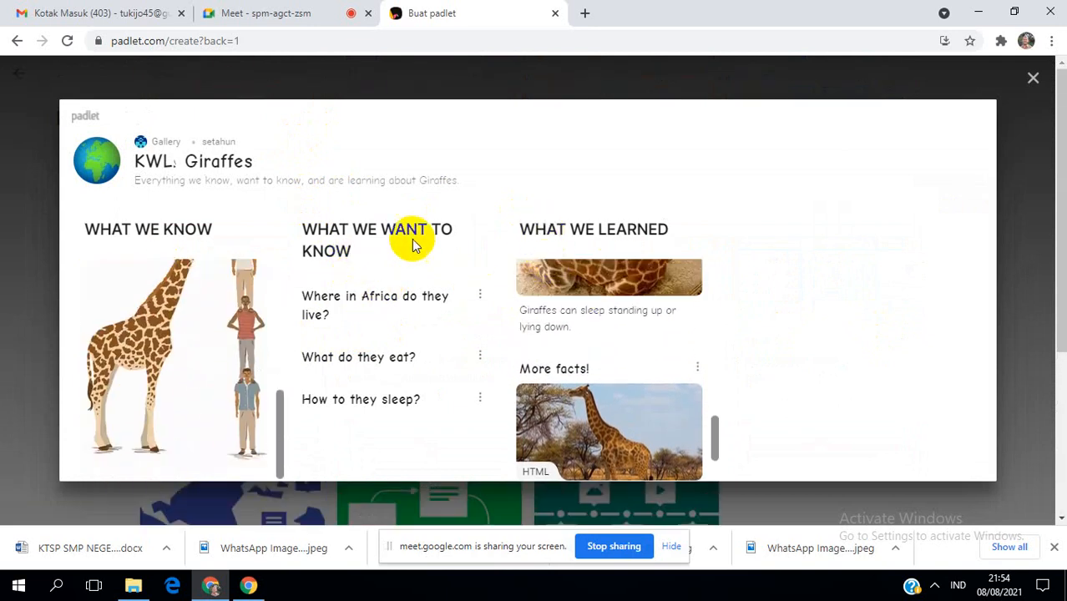
{"action": "left_click", "coordinate": [1034, 79]}
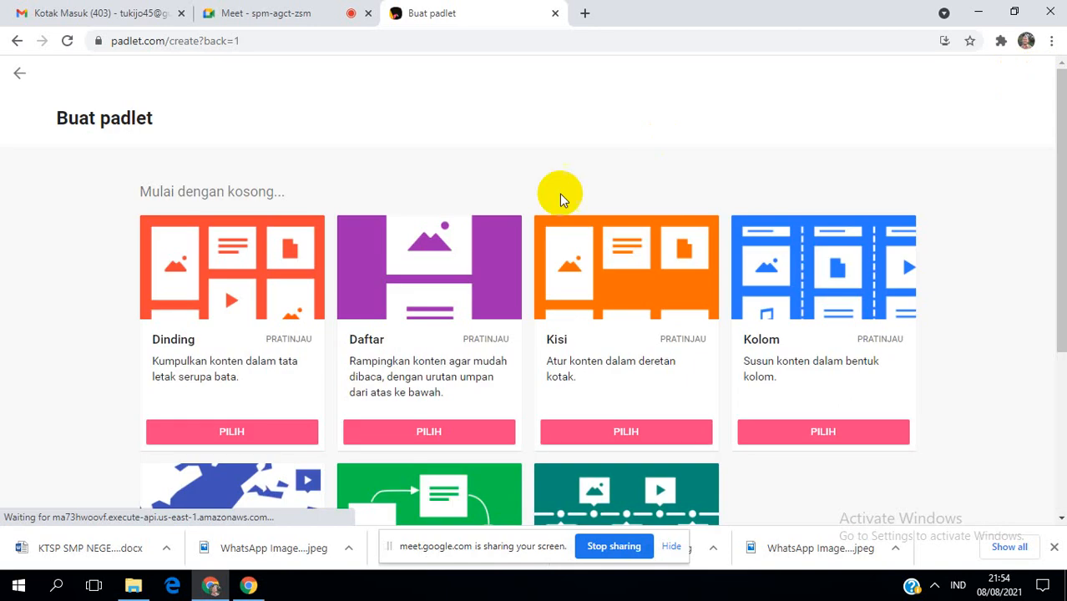
Preview the sample map padlet for the Peta layout and examine its pinned train route.
{"action": "scroll", "coordinate": [376, 335], "scroll_direction": "down", "scroll_amount": 2}
{"action": "scroll", "coordinate": [251, 380], "scroll_direction": "down", "scroll_amount": 1}
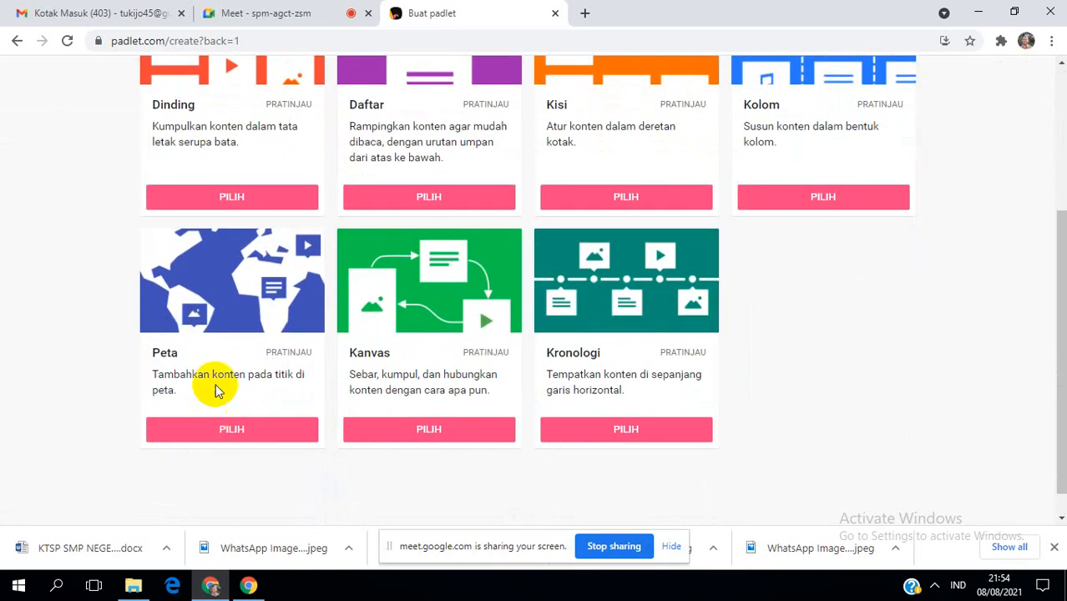
{"action": "left_click", "coordinate": [291, 352]}
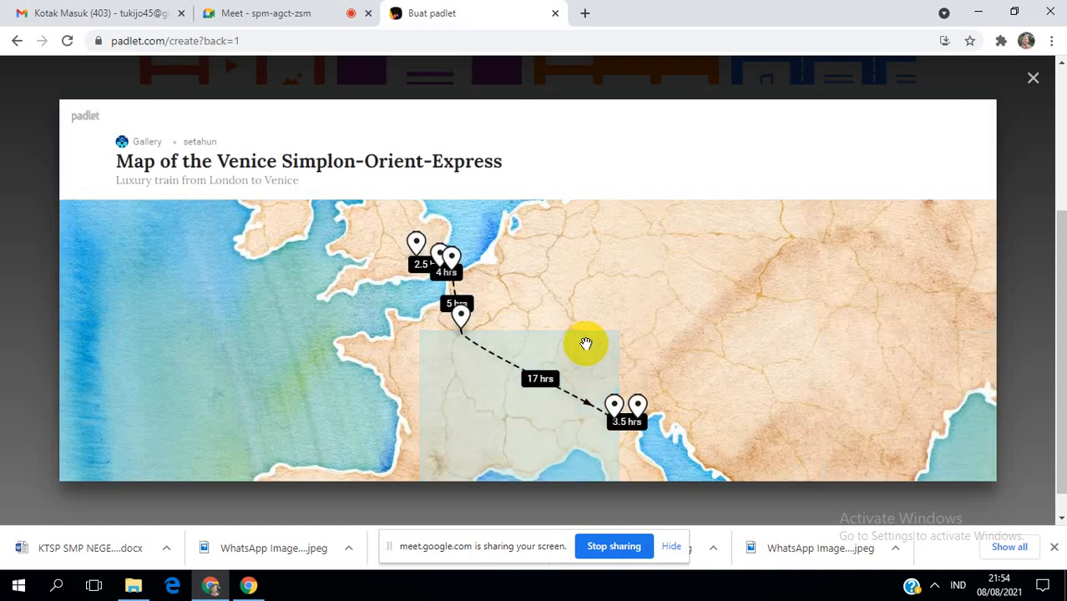
{"action": "scroll", "coordinate": [458, 311], "scroll_direction": "down", "scroll_amount": 1}
{"action": "left_click", "coordinate": [507, 304]}
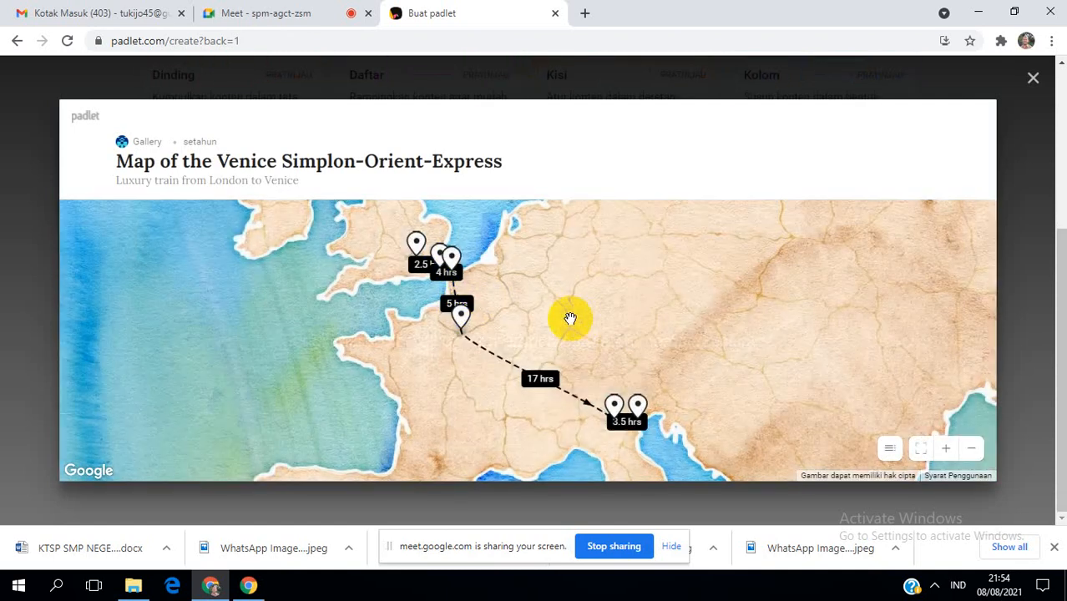
{"action": "scroll", "coordinate": [651, 318], "scroll_direction": "up", "scroll_amount": 2}
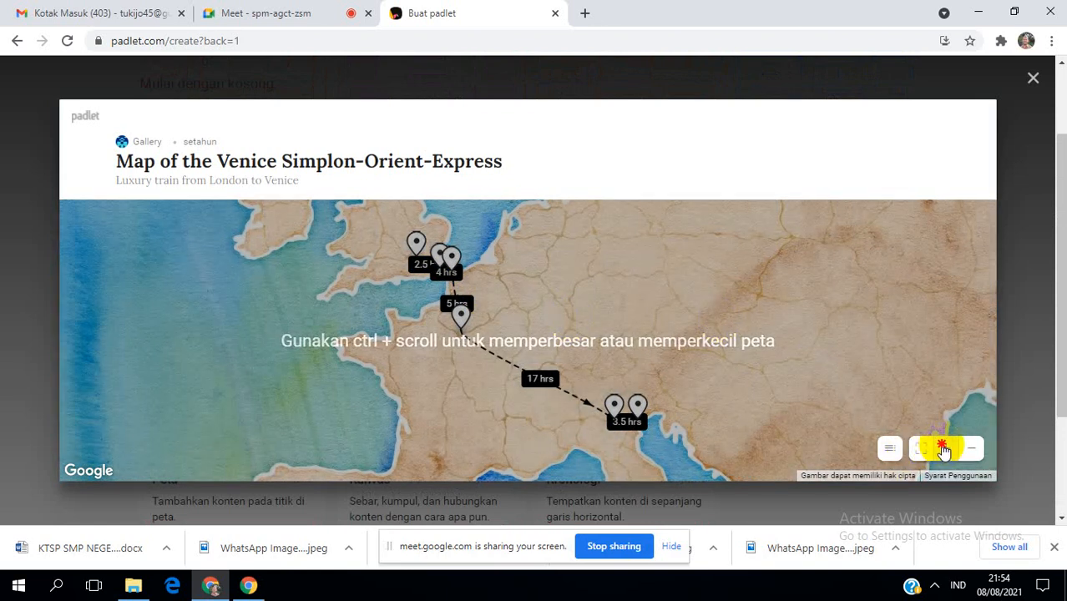
Zoom the sample map in and back out to inspect the route, and close the Peta preview.
{"action": "left_click", "coordinate": [945, 448]}
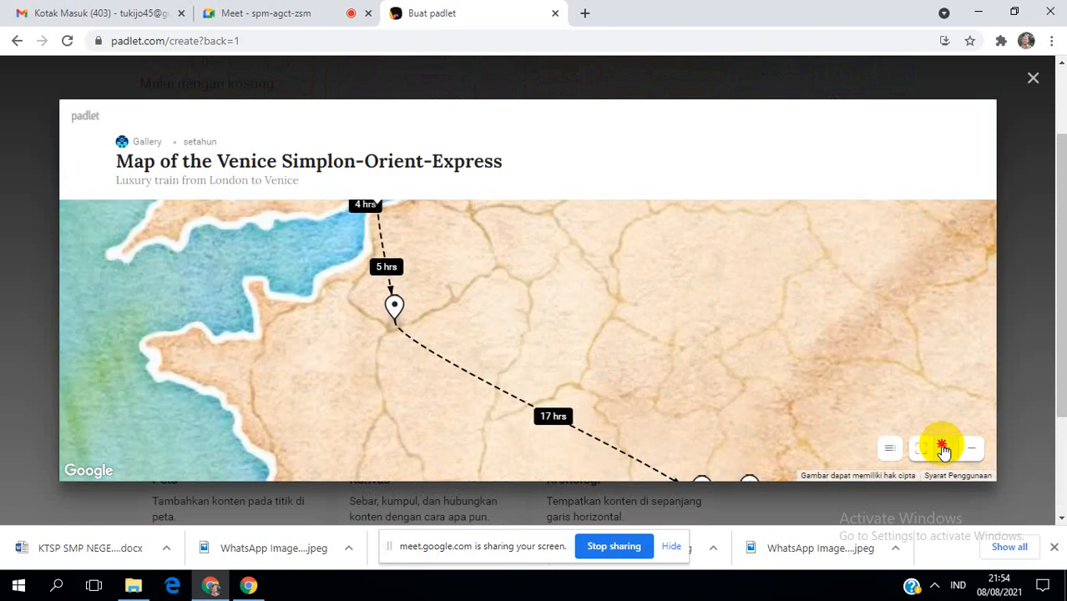
{"action": "left_click", "coordinate": [944, 451]}
{"action": "left_click", "coordinate": [945, 450]}
{"action": "left_click", "coordinate": [945, 450]}
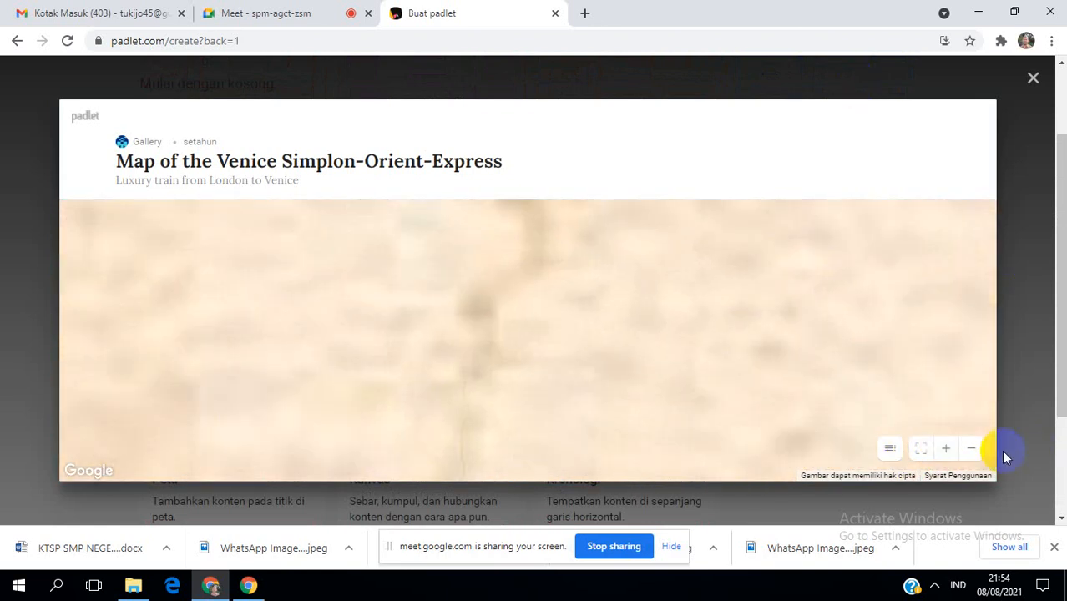
{"action": "left_click", "coordinate": [972, 451]}
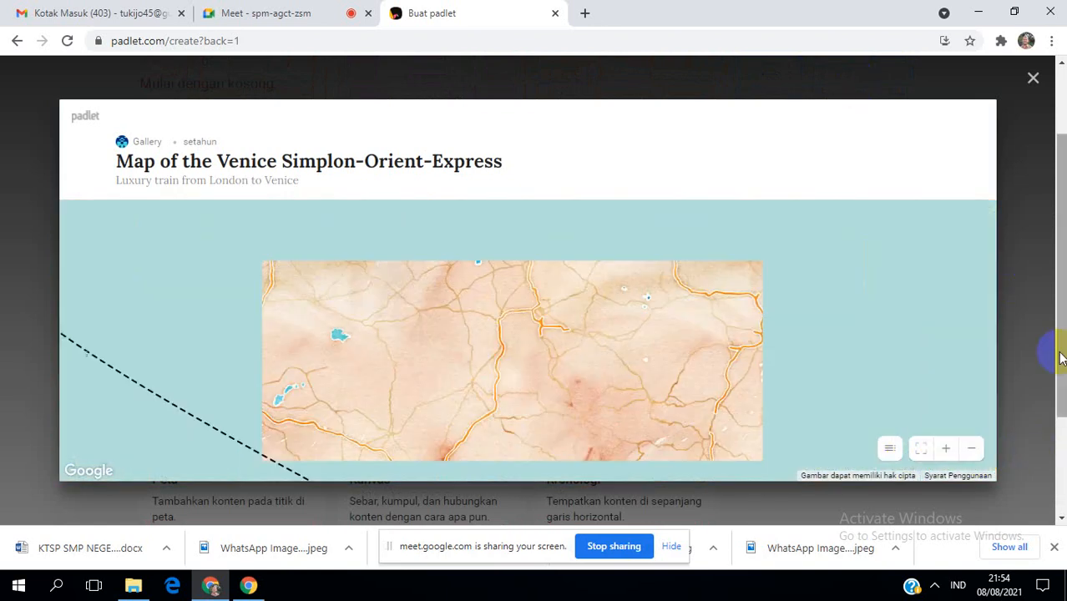
{"action": "left_click", "coordinate": [972, 451]}
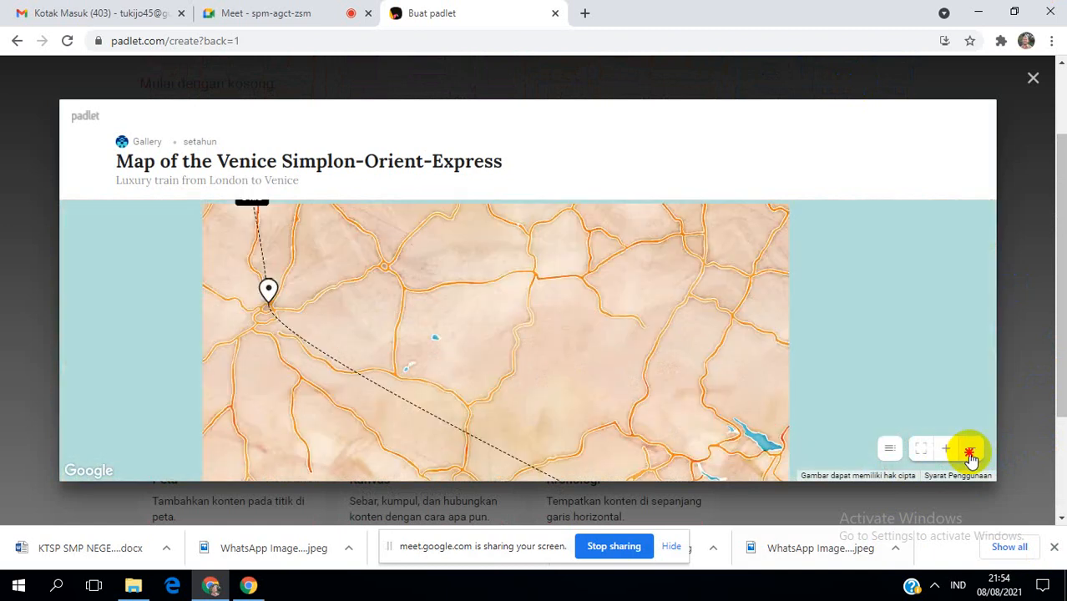
{"action": "left_click", "coordinate": [972, 451]}
{"action": "scroll", "coordinate": [872, 364], "scroll_direction": "down", "scroll_amount": 3}
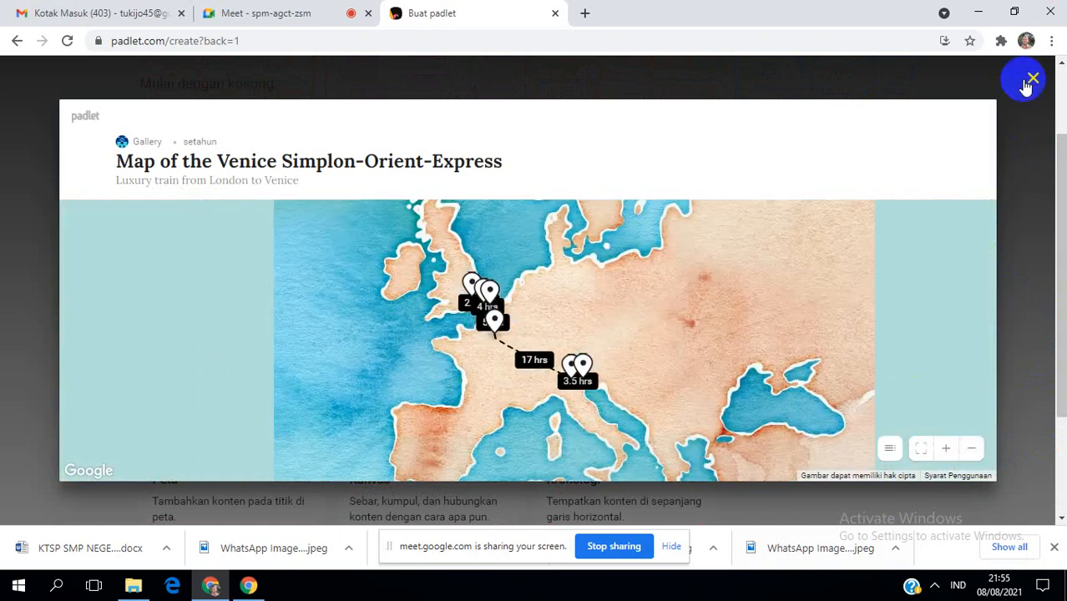
{"action": "left_click", "coordinate": [1033, 78]}
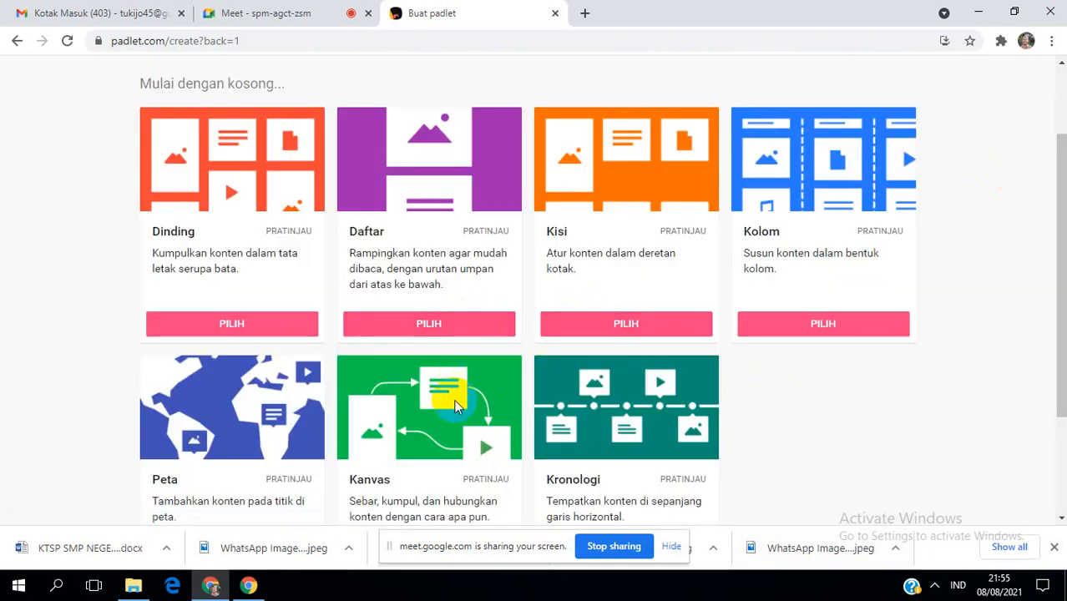
Preview the sample organization chart for the Kanvas layout, examine its connected posts, and close the preview.
{"action": "scroll", "coordinate": [453, 400], "scroll_direction": "down", "scroll_amount": 2}
{"action": "left_click", "coordinate": [501, 329]}
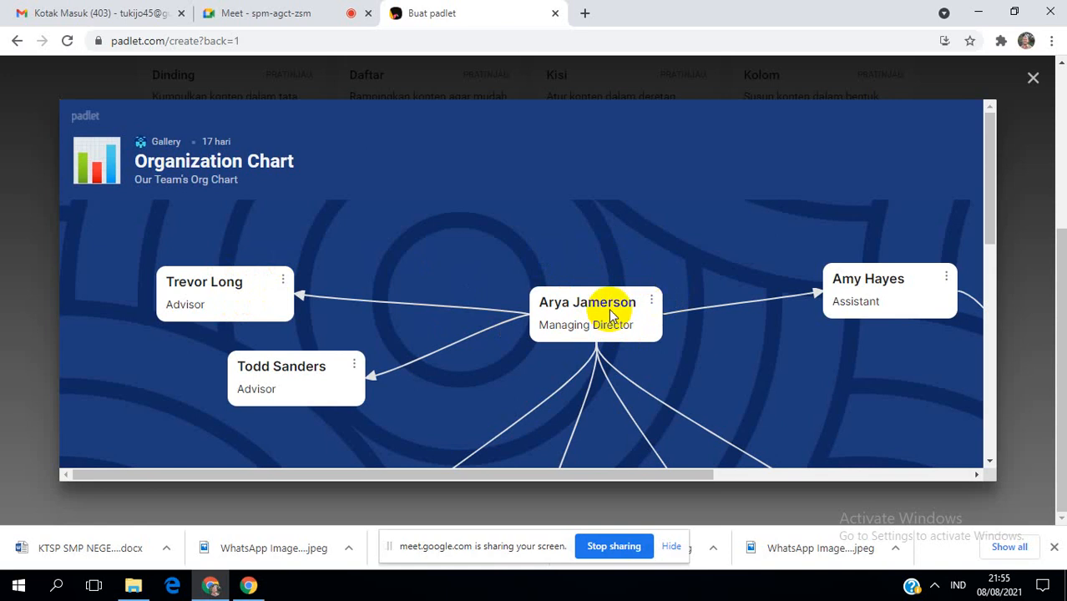
{"action": "scroll", "coordinate": [846, 279], "scroll_direction": "down", "scroll_amount": 4}
{"action": "scroll", "coordinate": [529, 317], "scroll_direction": "up", "scroll_amount": 2}
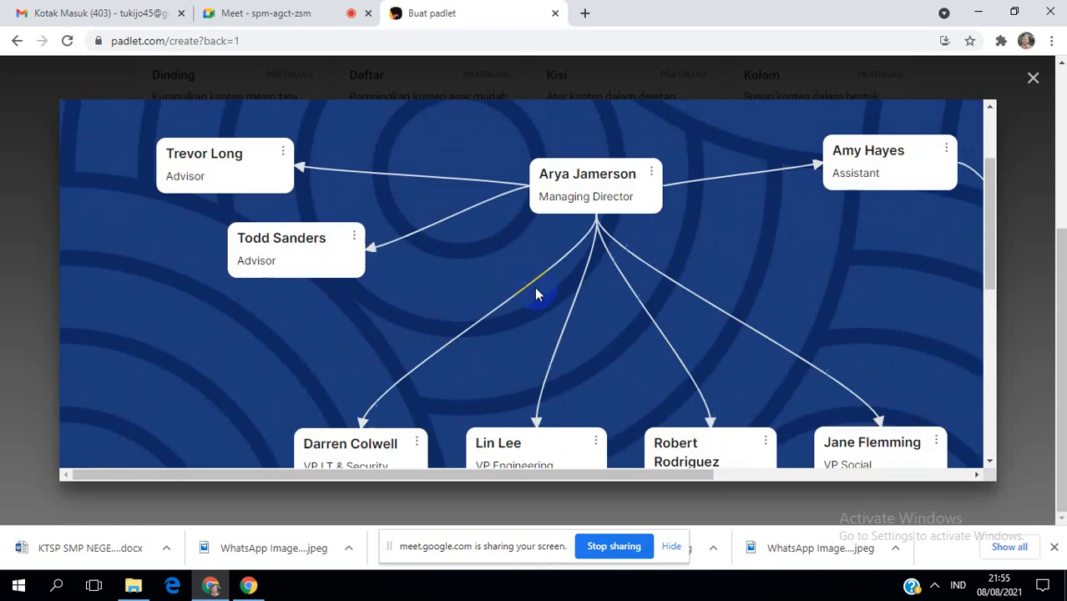
{"action": "scroll", "coordinate": [551, 267], "scroll_direction": "up", "scroll_amount": 1}
{"action": "scroll", "coordinate": [574, 251], "scroll_direction": "up", "scroll_amount": 2}
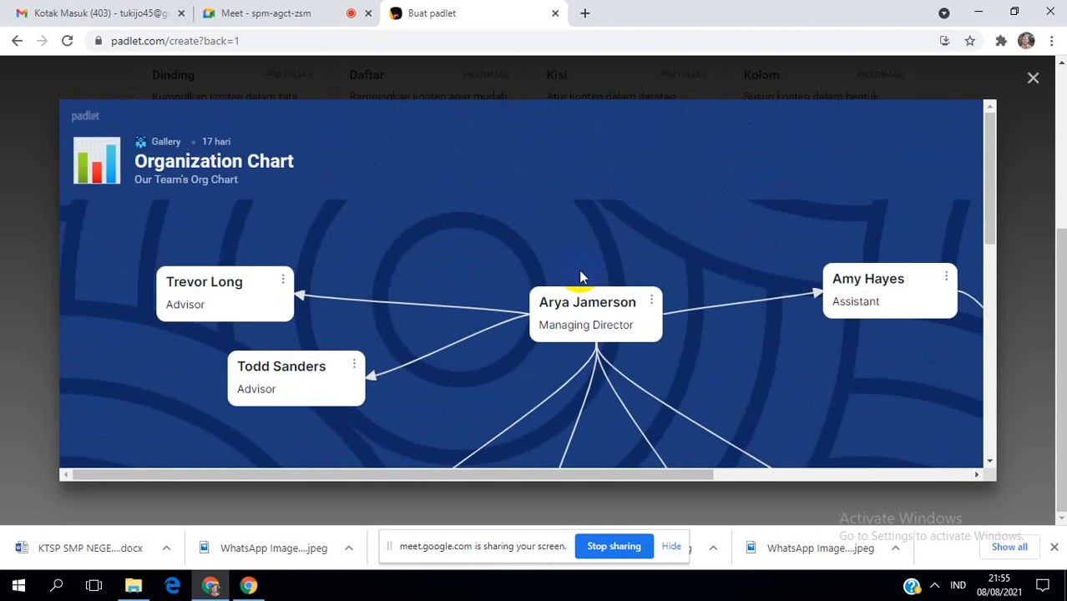
{"action": "scroll", "coordinate": [506, 357], "scroll_direction": "down", "scroll_amount": 1}
{"action": "scroll", "coordinate": [503, 352], "scroll_direction": "up", "scroll_amount": 1}
{"action": "scroll", "coordinate": [555, 355], "scroll_direction": "down", "scroll_amount": 2}
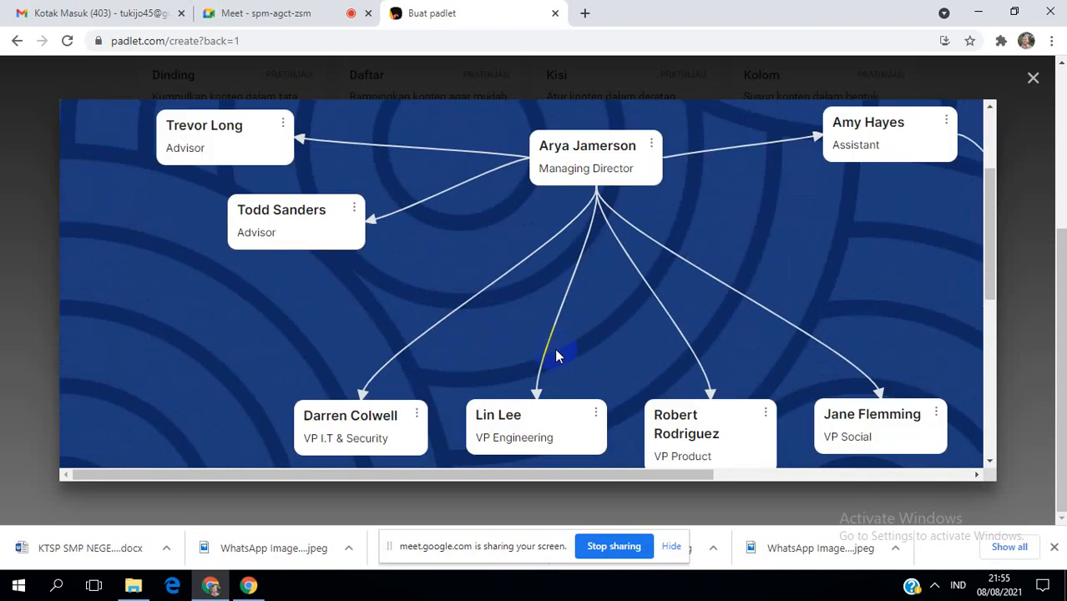
{"action": "scroll", "coordinate": [616, 302], "scroll_direction": "up", "scroll_amount": 2}
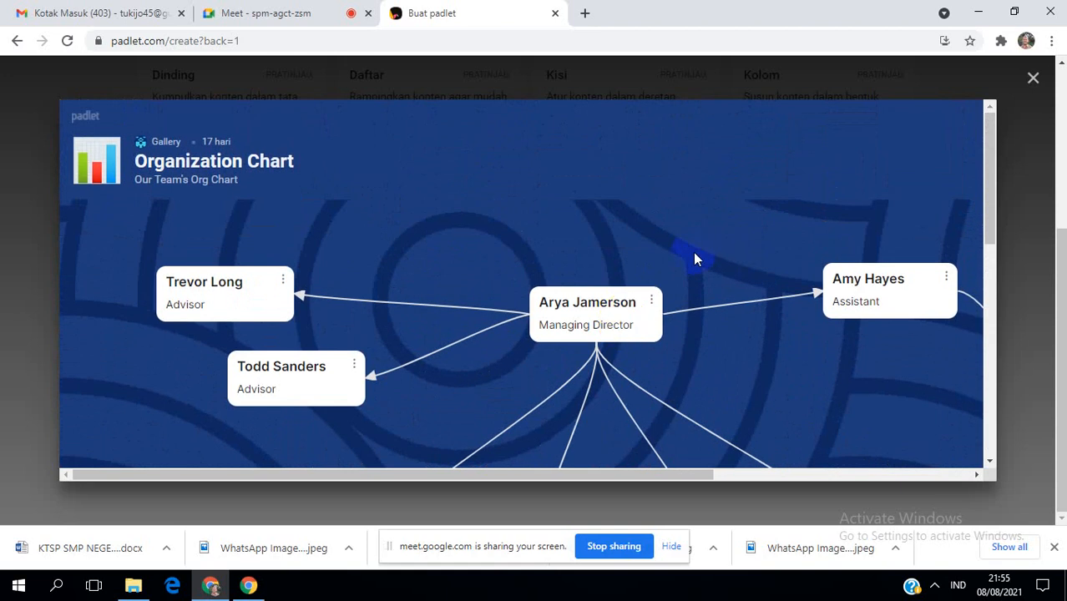
{"action": "scroll", "coordinate": [681, 268], "scroll_direction": "up", "scroll_amount": 1}
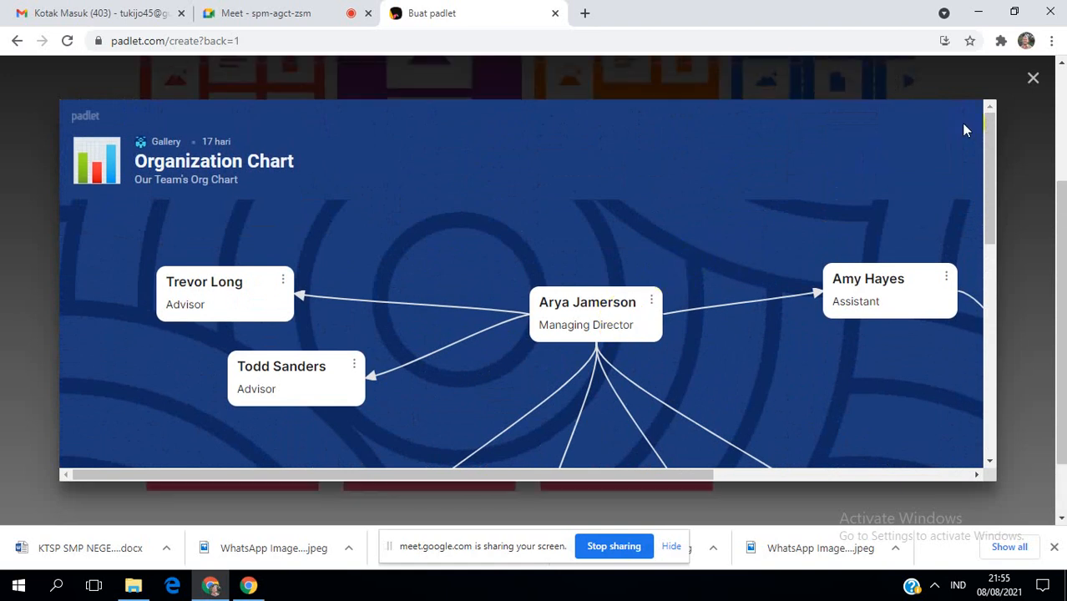
{"action": "left_click", "coordinate": [1033, 78]}
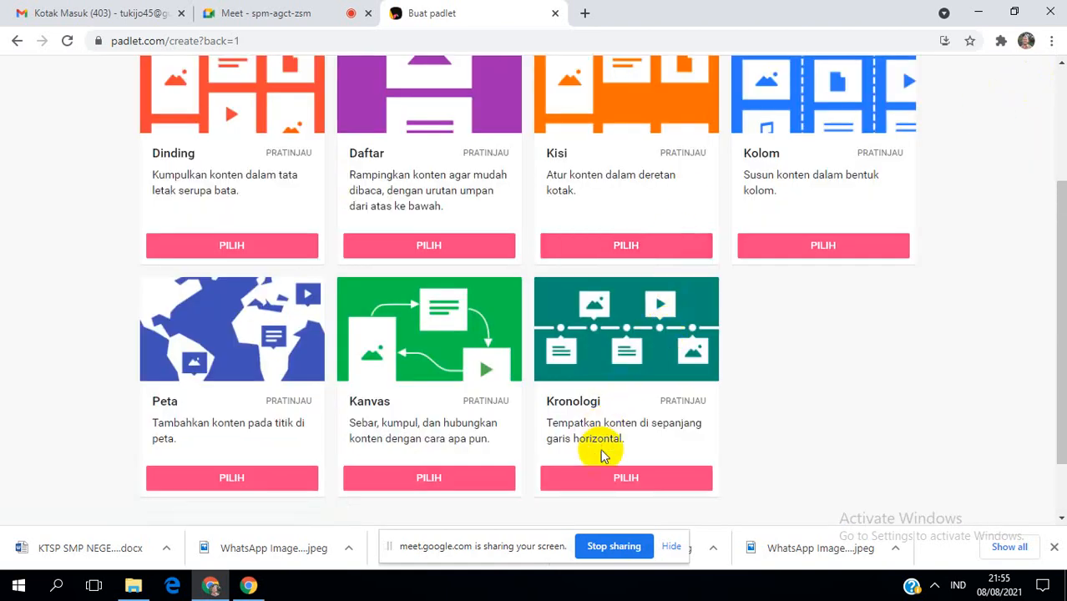
Preview the sample timeline padlet for the Kronologi layout and close the preview.
{"action": "left_click", "coordinate": [680, 406]}
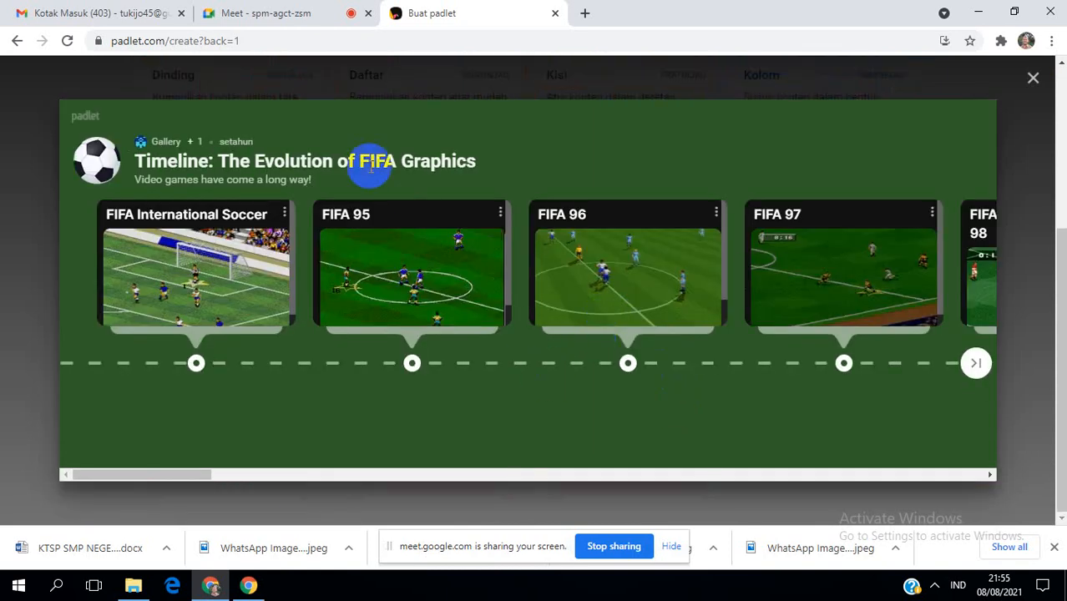
{"action": "left_click", "coordinate": [1032, 78]}
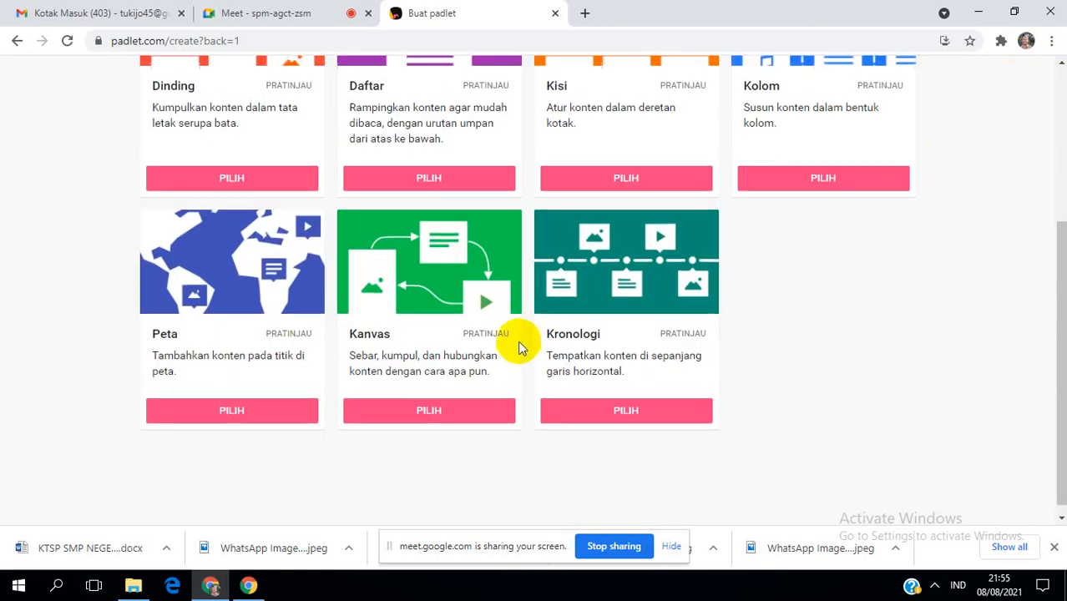
{"action": "scroll", "coordinate": [529, 338], "scroll_direction": "up", "scroll_amount": 3}
{"action": "scroll", "coordinate": [585, 376], "scroll_direction": "down", "scroll_amount": 3}
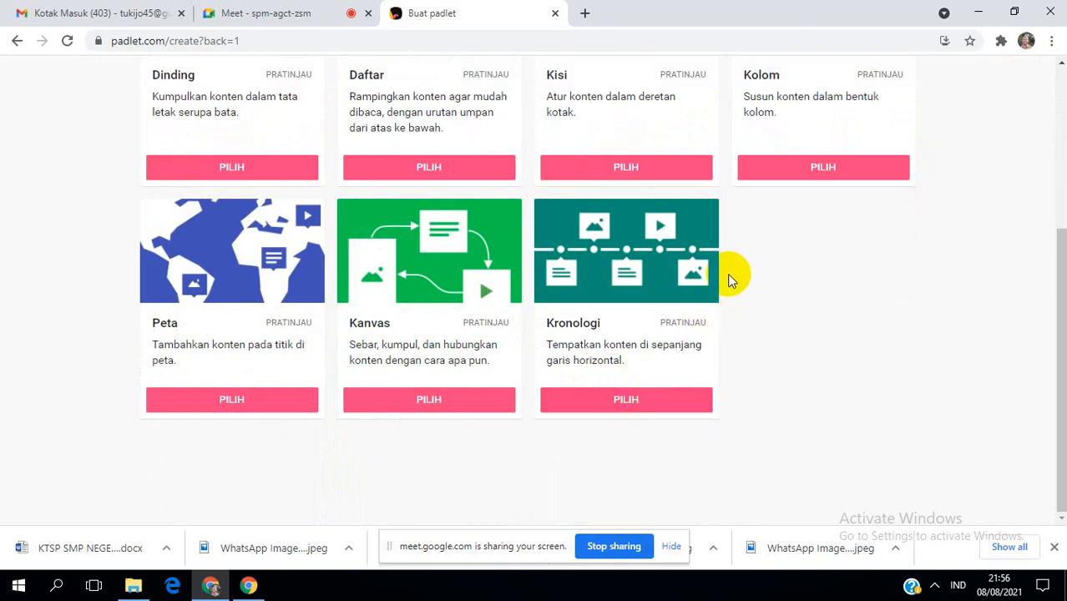
{"action": "scroll", "coordinate": [733, 288], "scroll_direction": "up", "scroll_amount": 3}
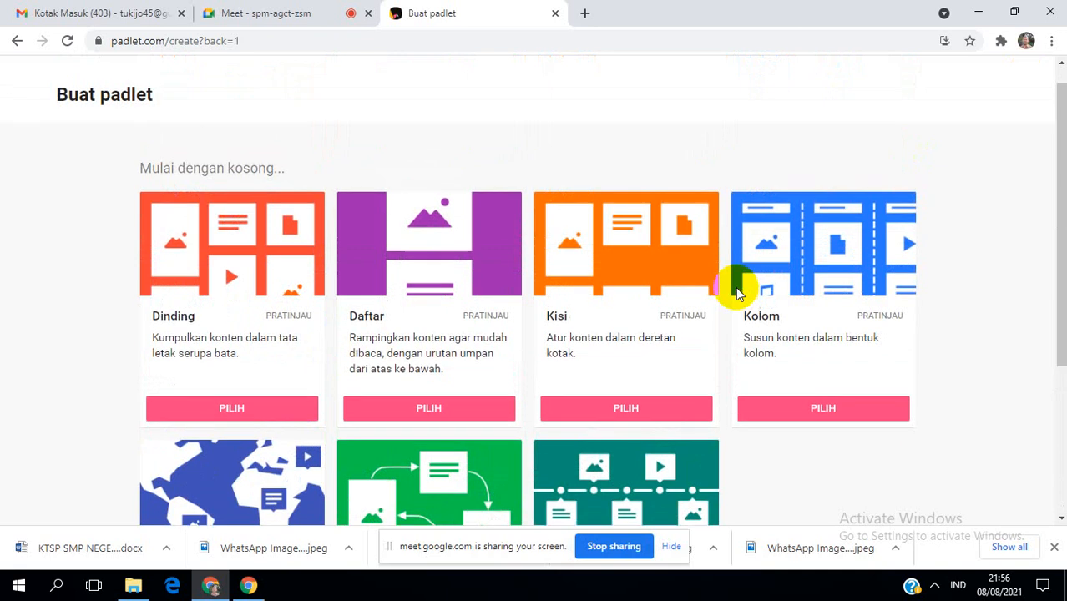
{"action": "scroll", "coordinate": [736, 288], "scroll_direction": "up", "scroll_amount": 1}
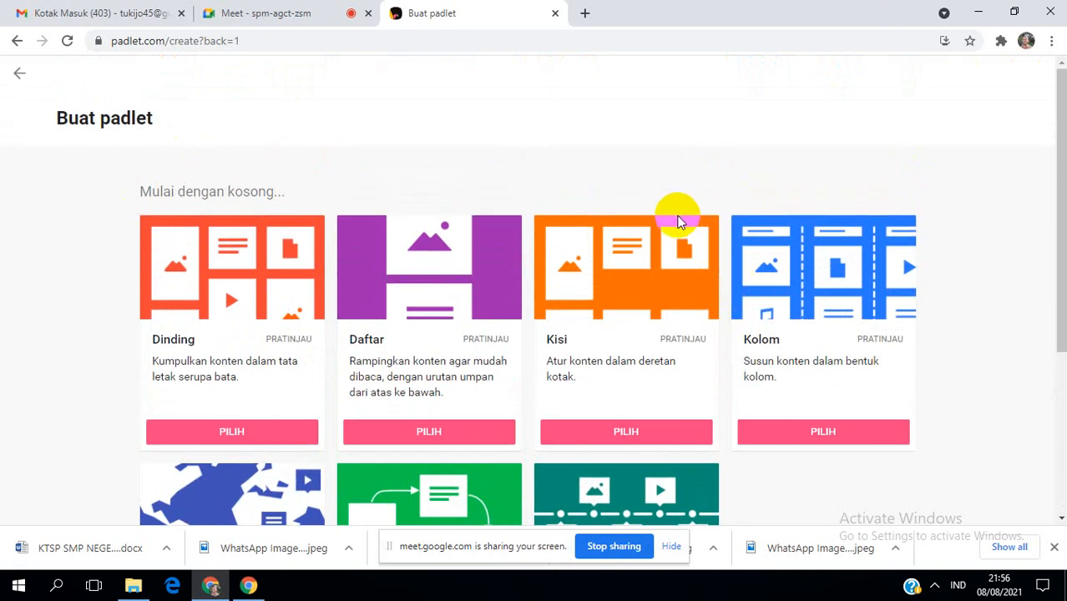
{"action": "left_click", "coordinate": [722, 285]}
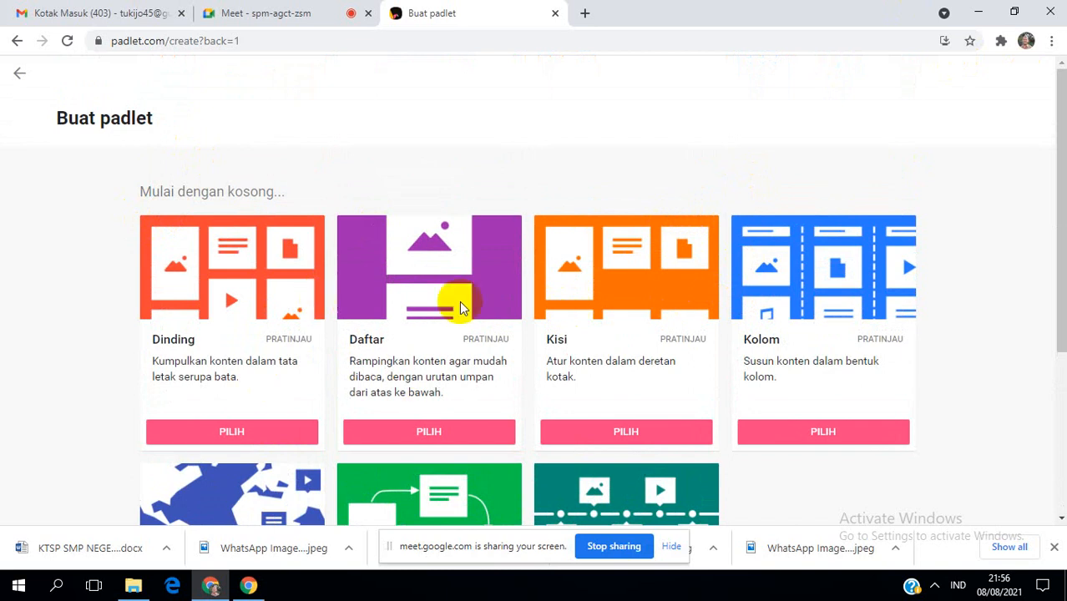
{"action": "scroll", "coordinate": [572, 380], "scroll_direction": "down", "scroll_amount": 2}
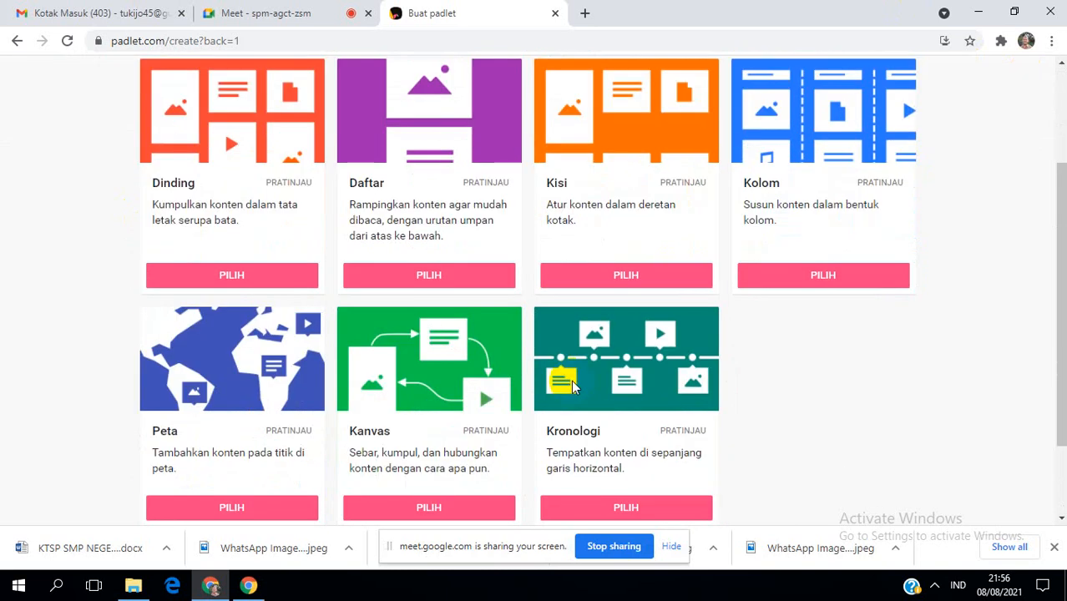
Create a new padlet with the Kolom layout and close its initial settings.
{"action": "scroll", "coordinate": [572, 384], "scroll_direction": "up", "scroll_amount": 2}
{"action": "left_click", "coordinate": [648, 315]}
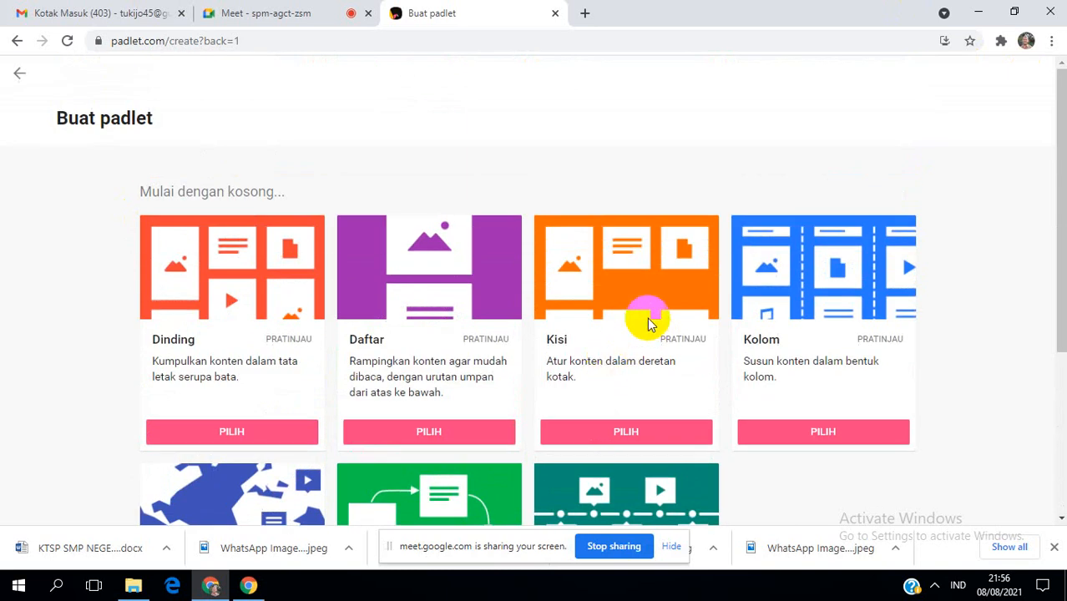
{"action": "left_click", "coordinate": [609, 302]}
{"action": "left_click", "coordinate": [706, 319]}
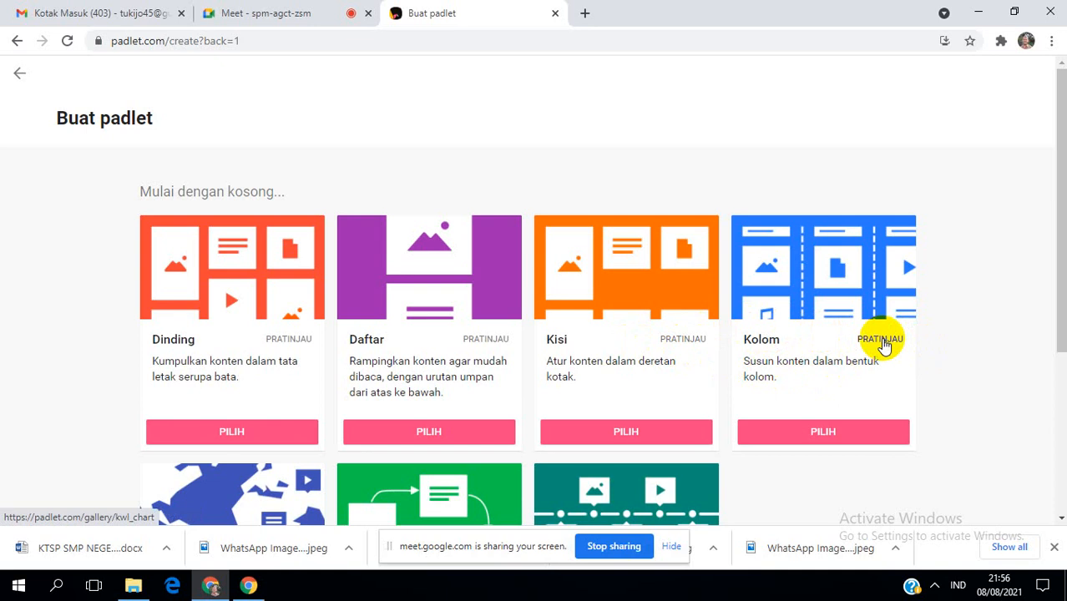
{"action": "left_click", "coordinate": [810, 434]}
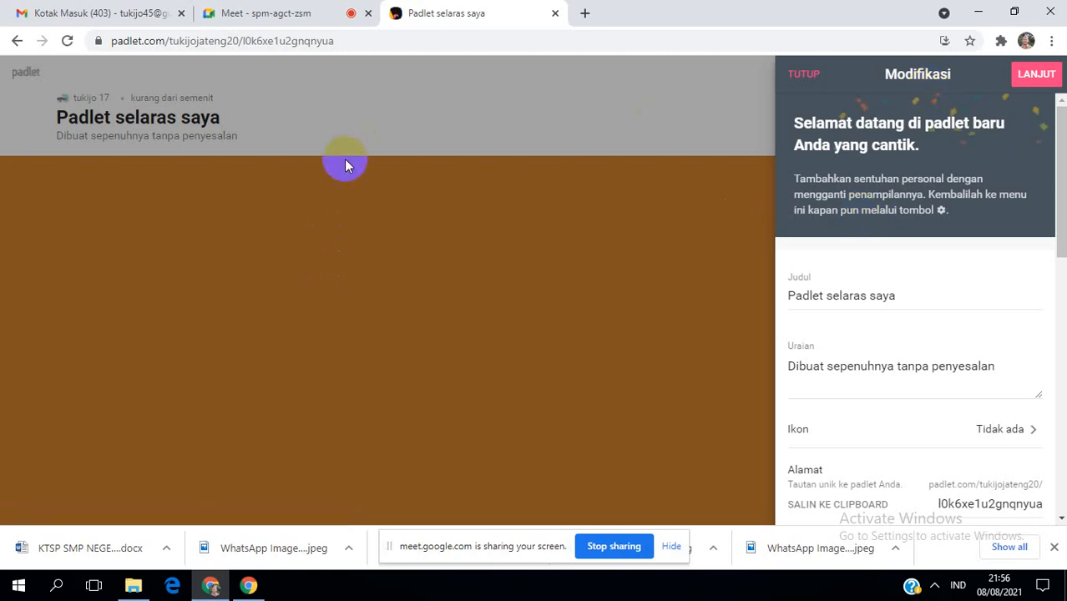
{"action": "left_click", "coordinate": [818, 89]}
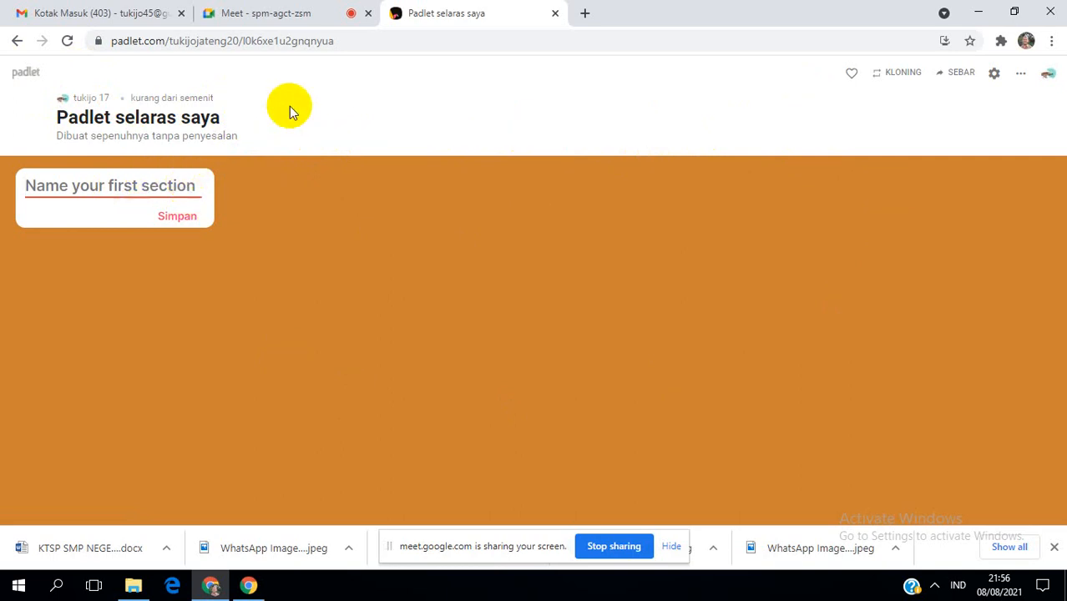
Name the padlet's first section PENGANTAR and save it.
{"action": "type", "text": "peng"}
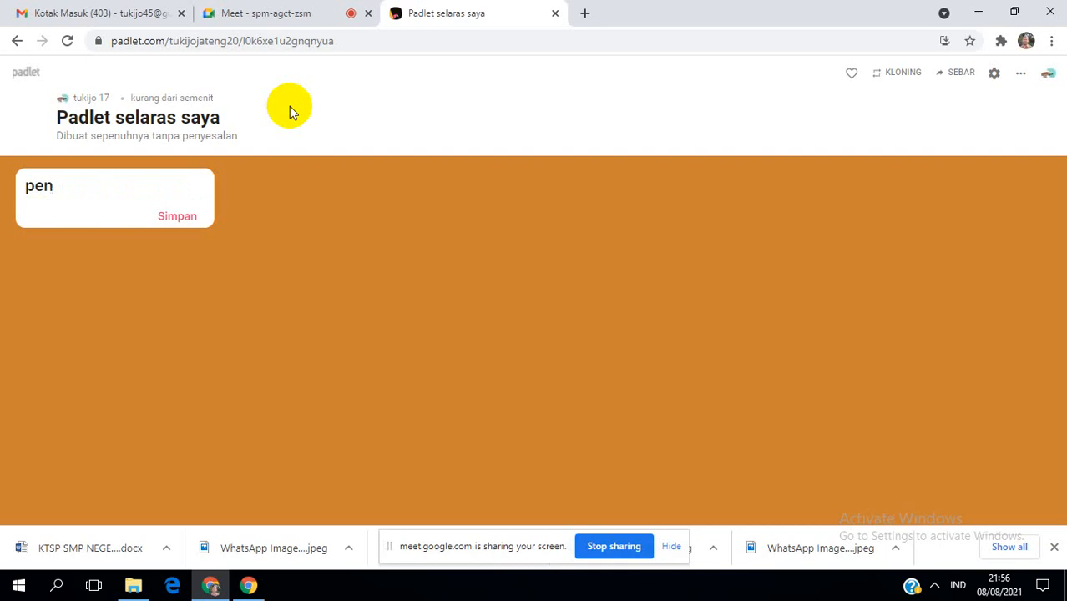
{"action": "key", "text": "BackSpace"}
{"action": "key", "text": "BackSpace"}
{"action": "key", "text": "BackSpace"}
{"action": "type", "text": "PENGANTAR"}
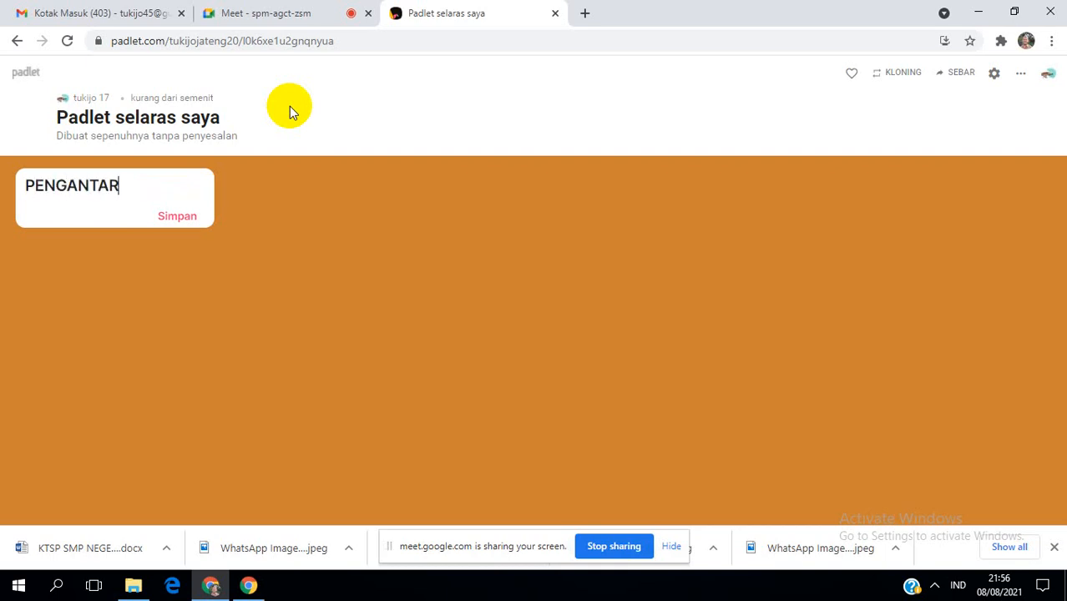
{"action": "left_click", "coordinate": [177, 215]}
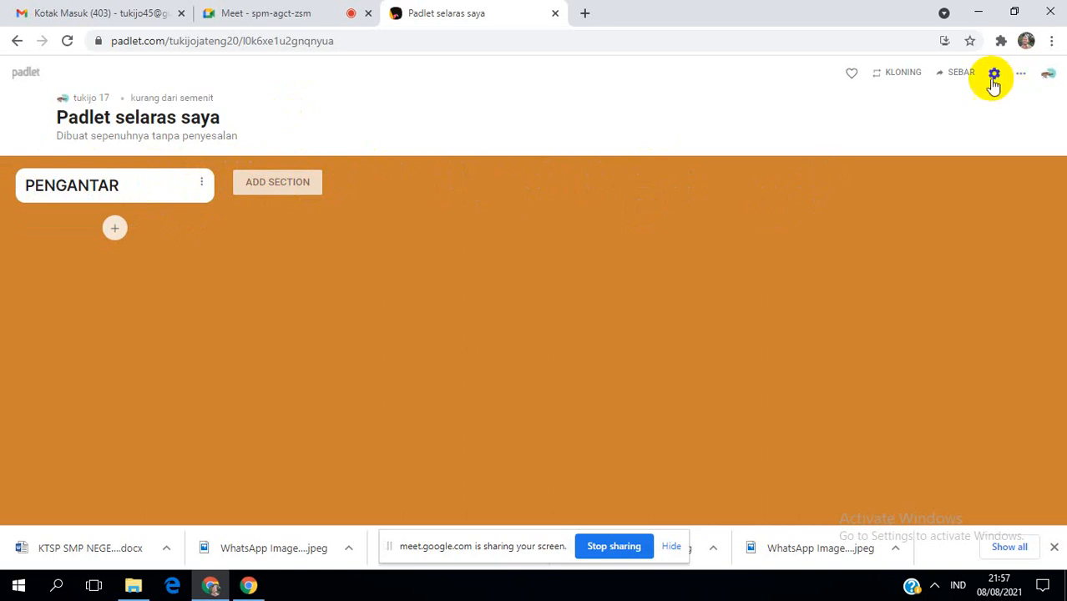
Examine the padlet's member, privacy, sharing and export options, and close the sharing settings.
{"action": "left_click", "coordinate": [965, 73]}
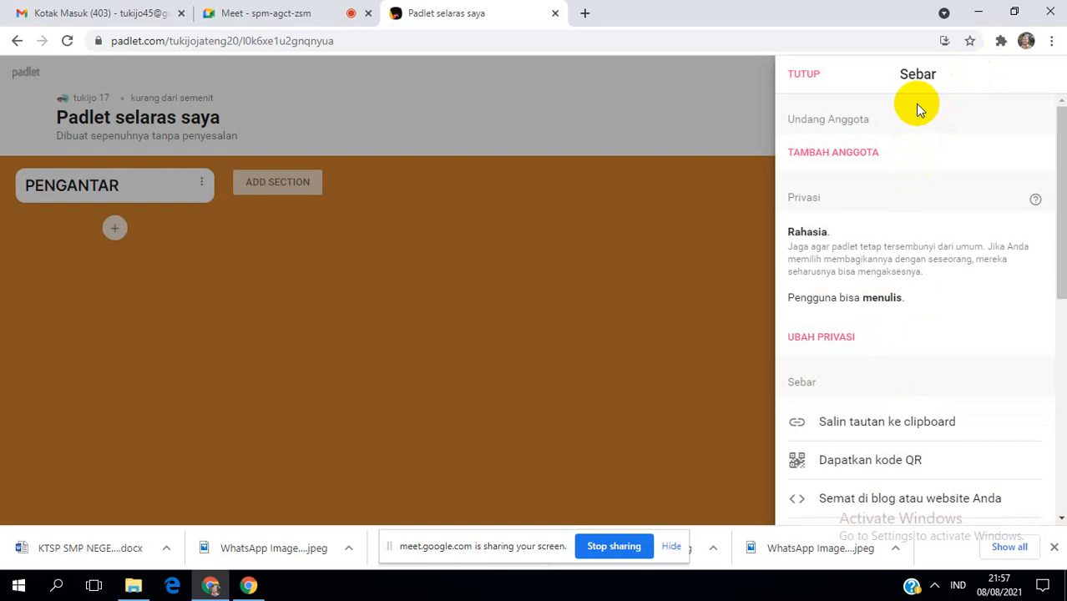
{"action": "left_click", "coordinate": [804, 75]}
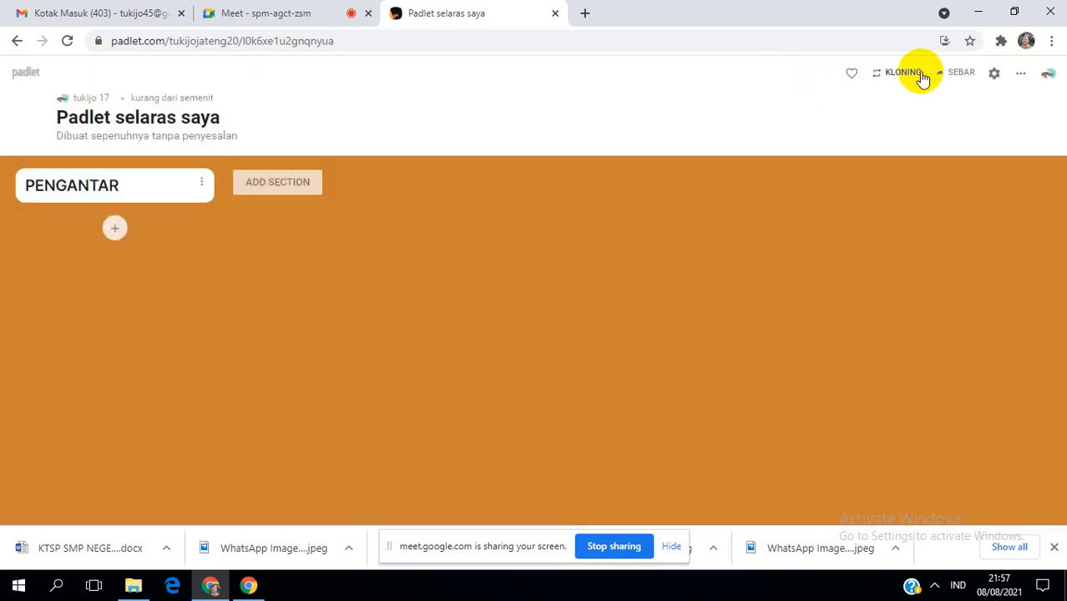
{"action": "left_click", "coordinate": [952, 73]}
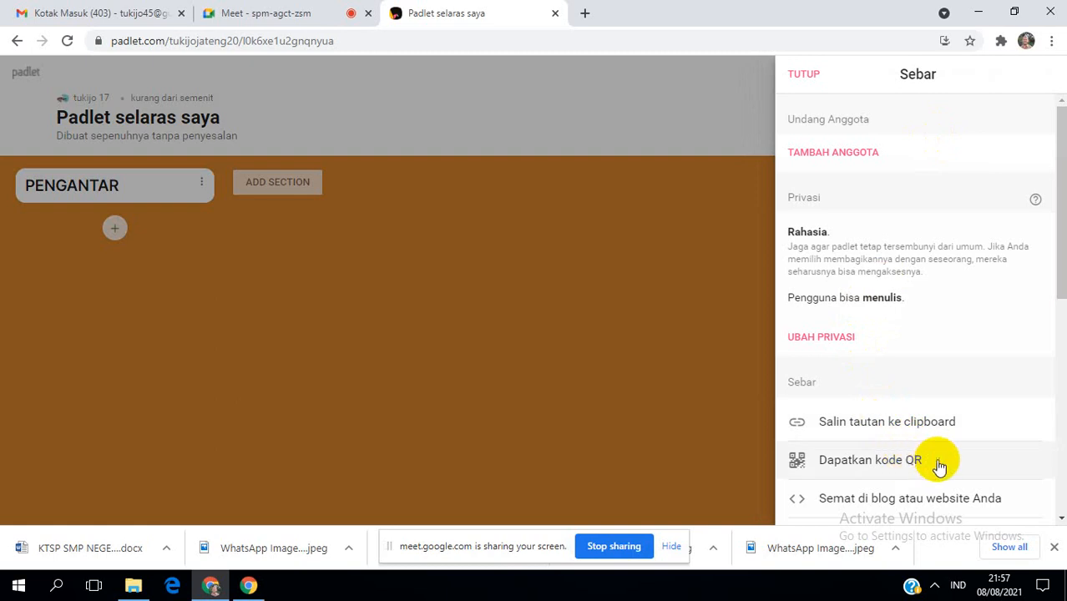
{"action": "scroll", "coordinate": [929, 506], "scroll_direction": "down", "scroll_amount": 1}
{"action": "scroll", "coordinate": [928, 505], "scroll_direction": "down", "scroll_amount": 1}
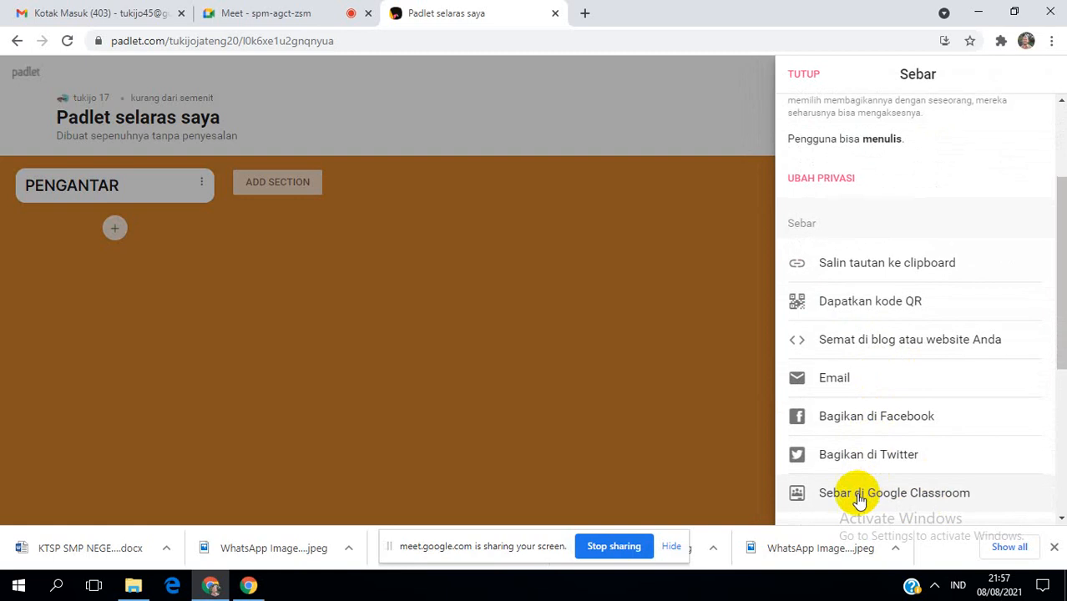
{"action": "scroll", "coordinate": [863, 477], "scroll_direction": "down", "scroll_amount": 1}
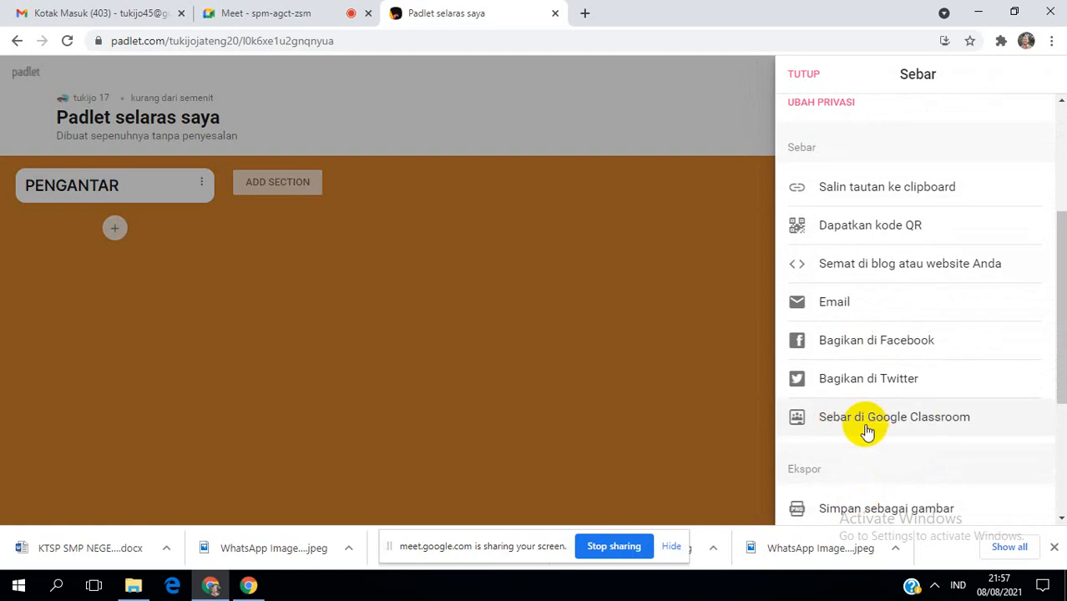
{"action": "scroll", "coordinate": [865, 439], "scroll_direction": "down", "scroll_amount": 2}
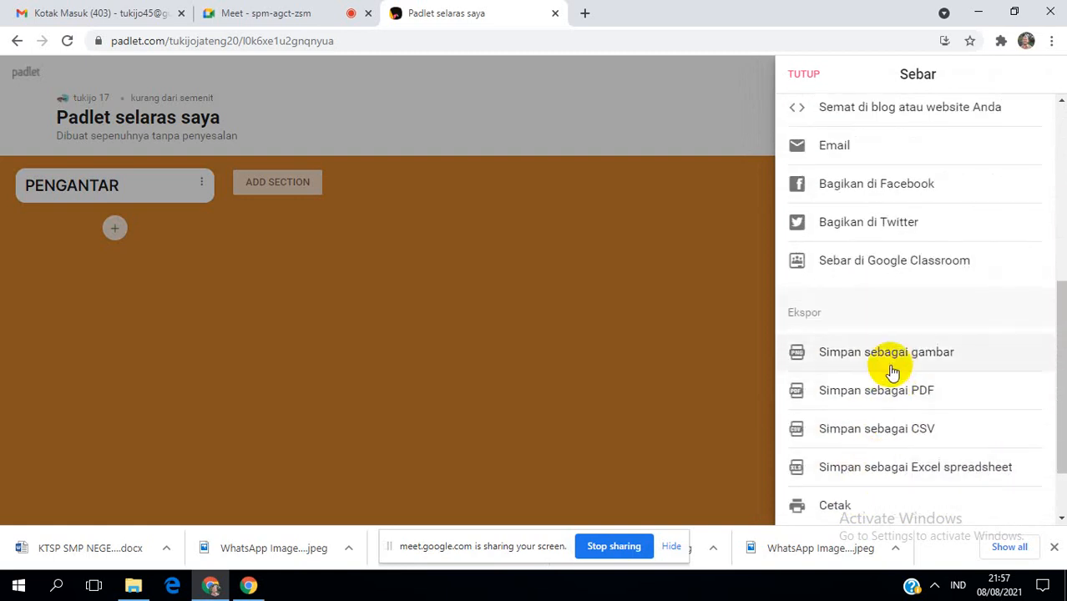
{"action": "scroll", "coordinate": [920, 476], "scroll_direction": "down", "scroll_amount": 1}
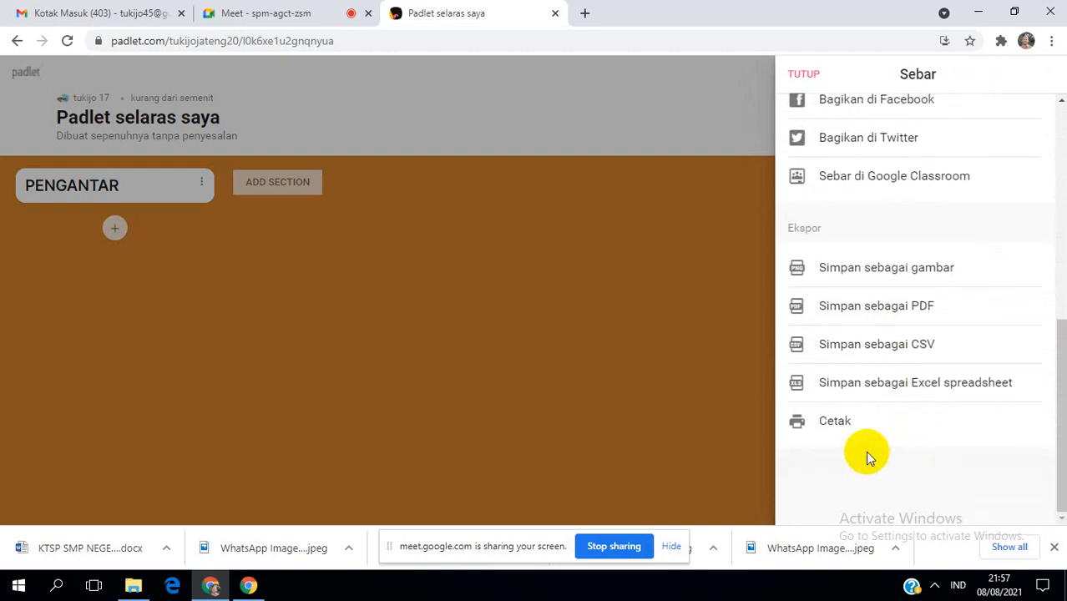
{"action": "scroll", "coordinate": [873, 441], "scroll_direction": "up", "scroll_amount": 6}
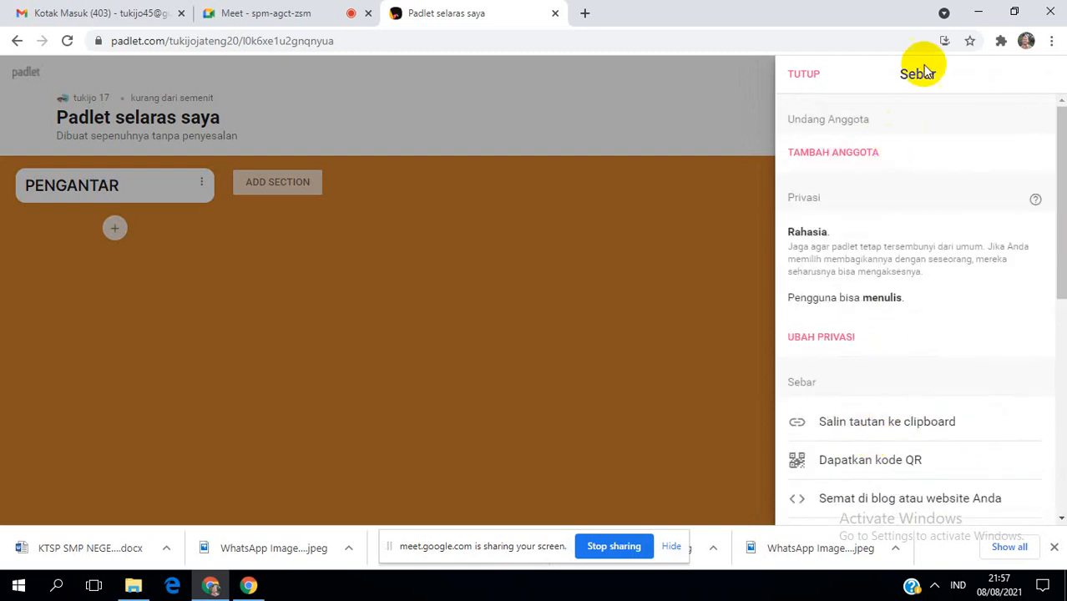
{"action": "left_click", "coordinate": [811, 74]}
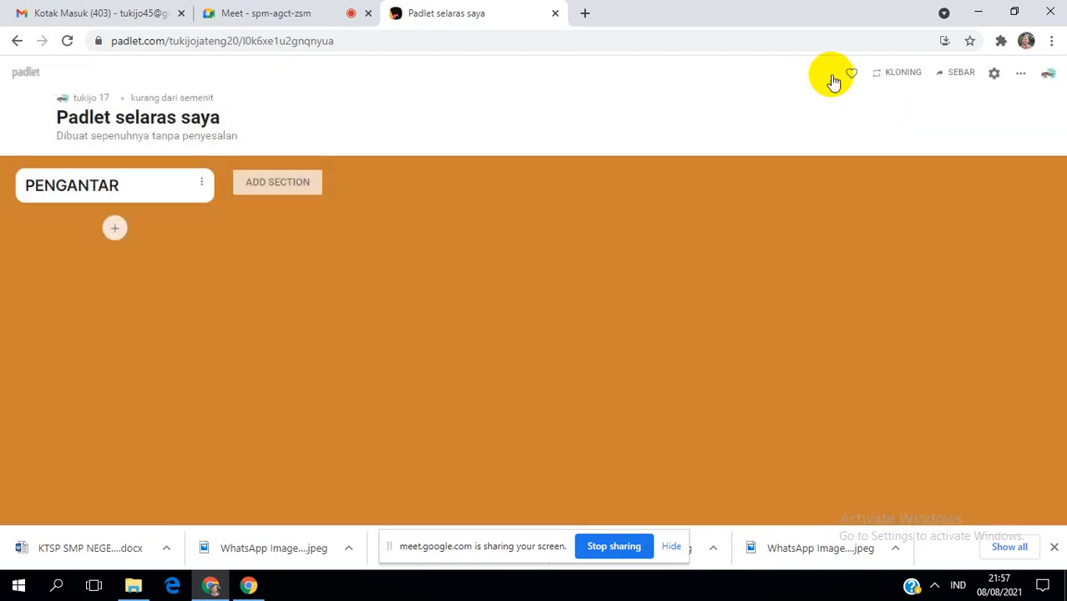
Set the padlet's title to "Bahasa Jawa" in its settings.
{"action": "left_click", "coordinate": [999, 73]}
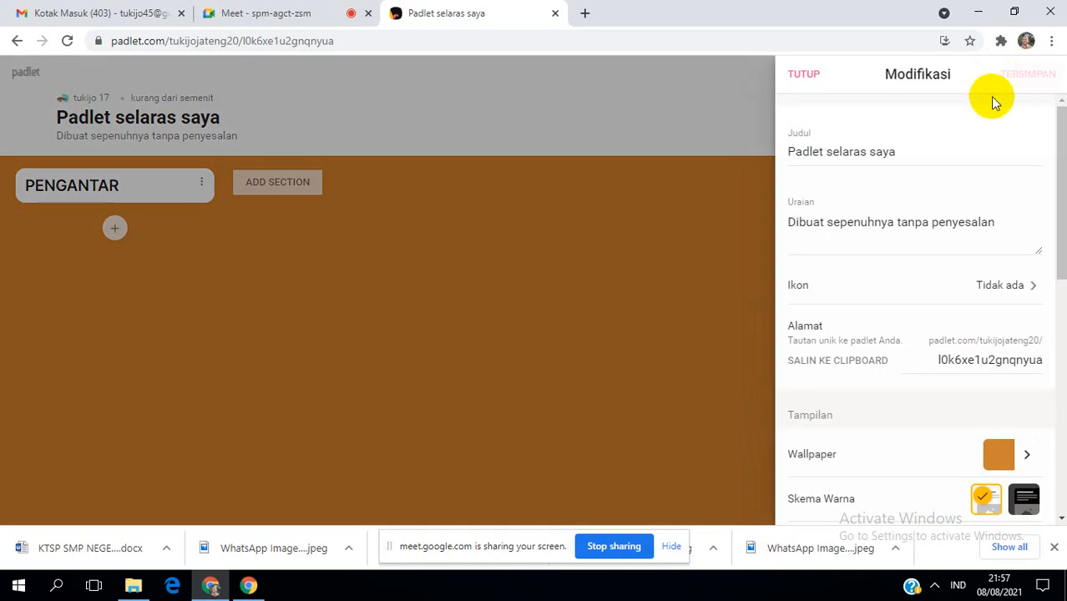
{"action": "left_click", "coordinate": [933, 159]}
{"action": "left_click_drag", "start_coordinate": [933, 159], "coordinate": [770, 165]}
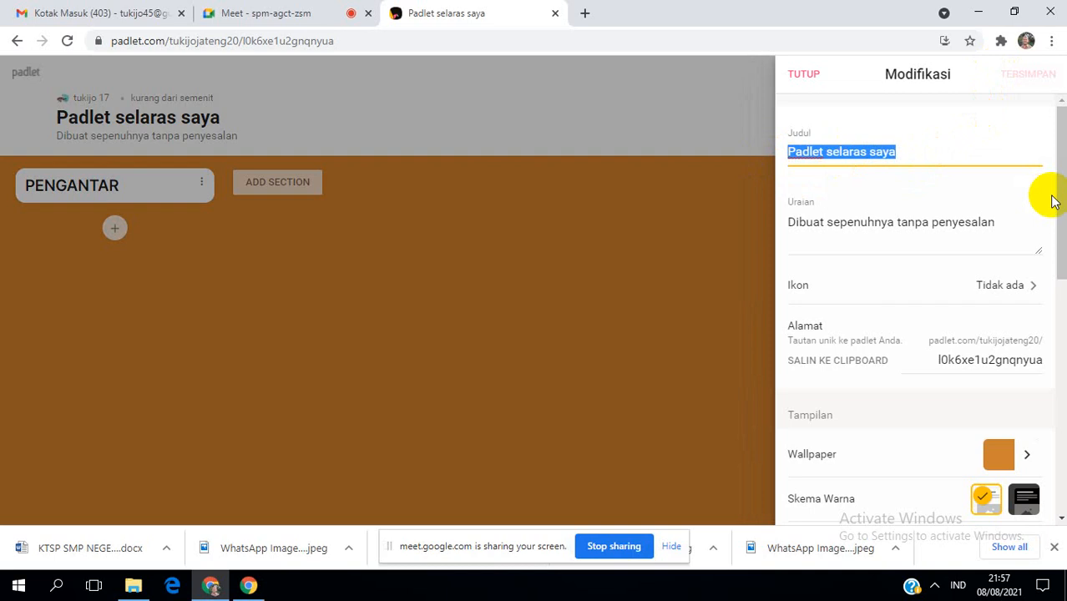
{"action": "type", "text": "baha"}
{"action": "key", "text": "BackSpace"}
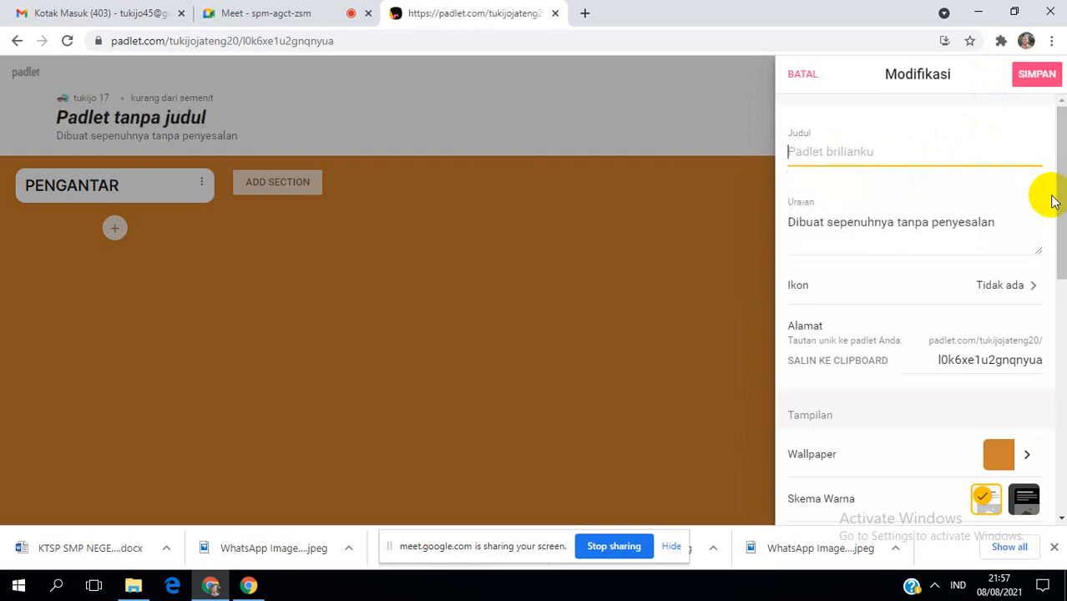
{"action": "type", "text": "Bahasa Jaw"}
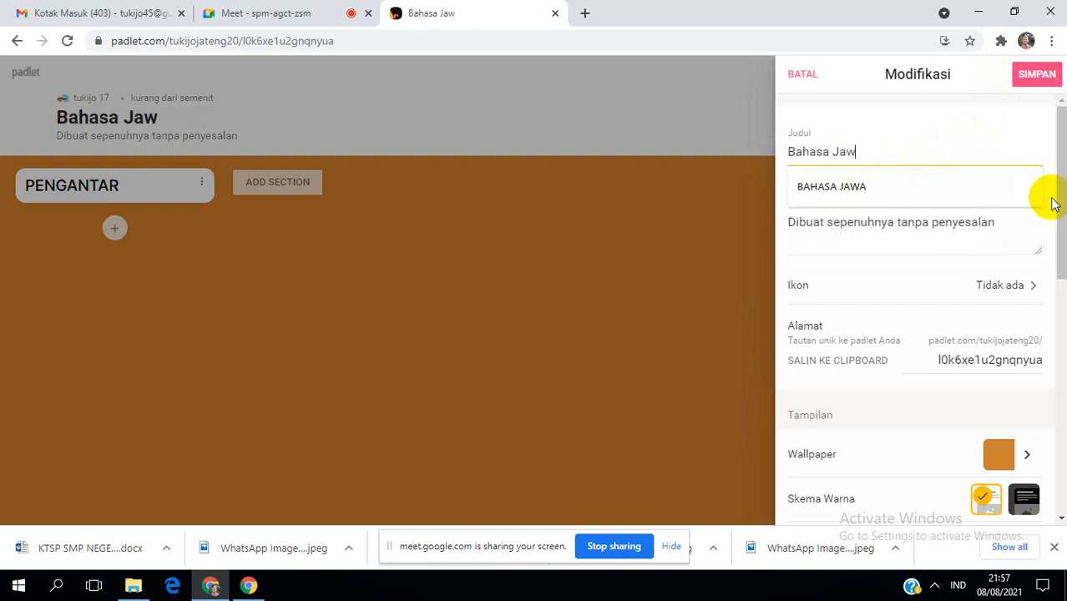
{"action": "type", "text": "a"}
{"action": "left_click", "coordinate": [928, 120]}
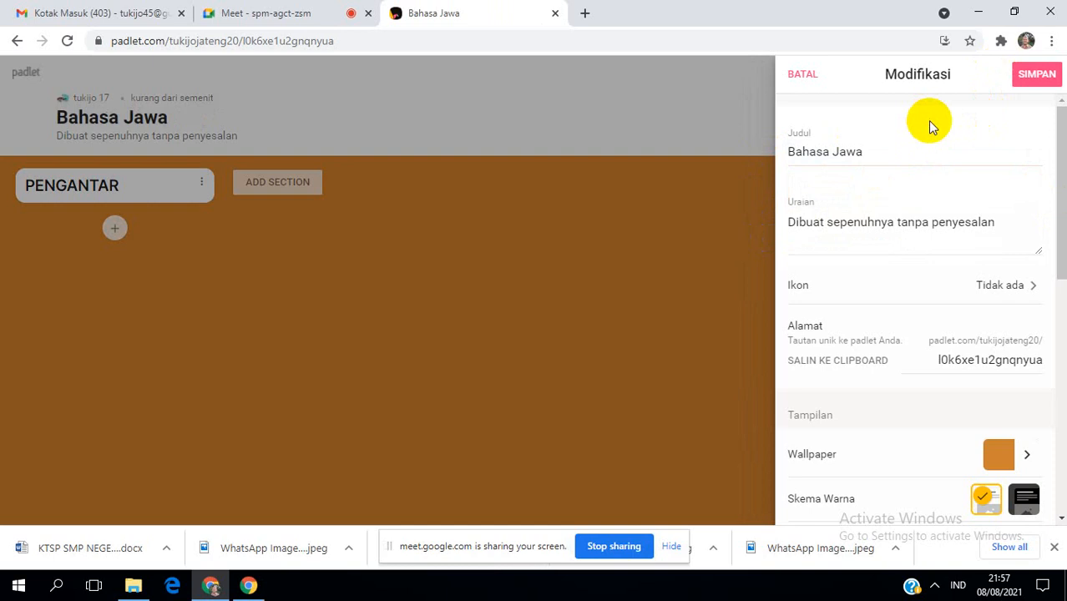
Replace the padlet's description with "Kelas Bahasa Jawa tahun 2021/2022".
{"action": "left_click", "coordinate": [895, 222]}
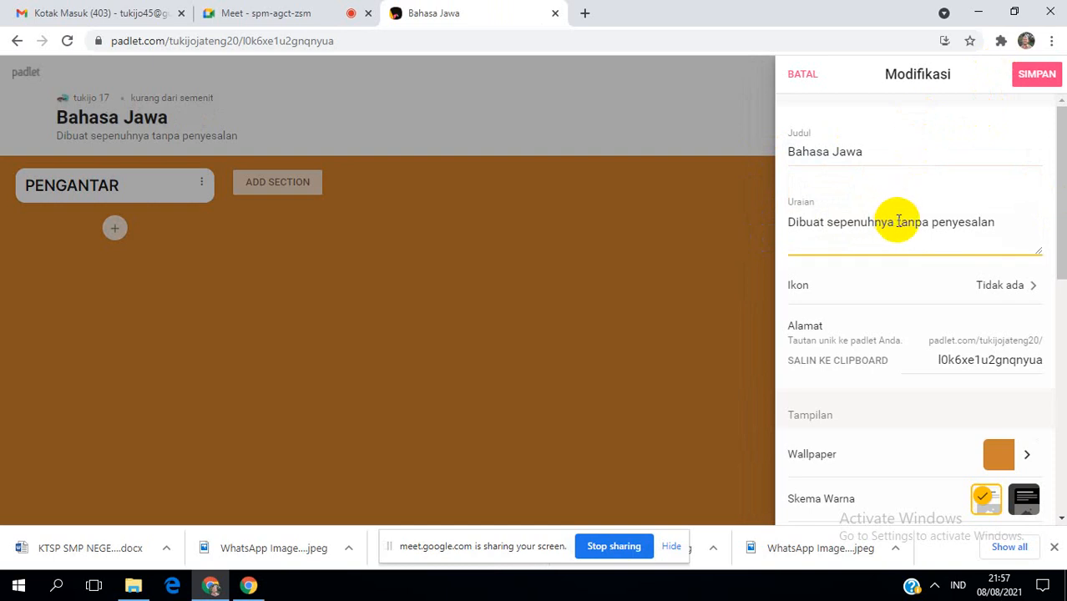
{"action": "triple_click", "coordinate": [899, 221]}
{"action": "type", "text": "Kelas Bahasa Jawa"}
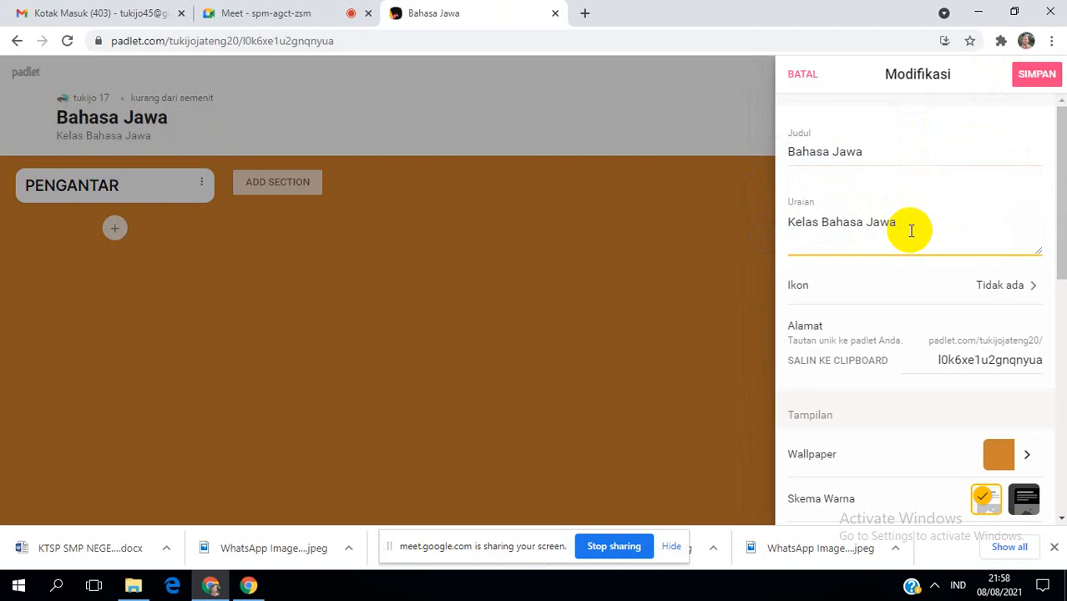
{"action": "type", "text": "tahun 2021/2022"}
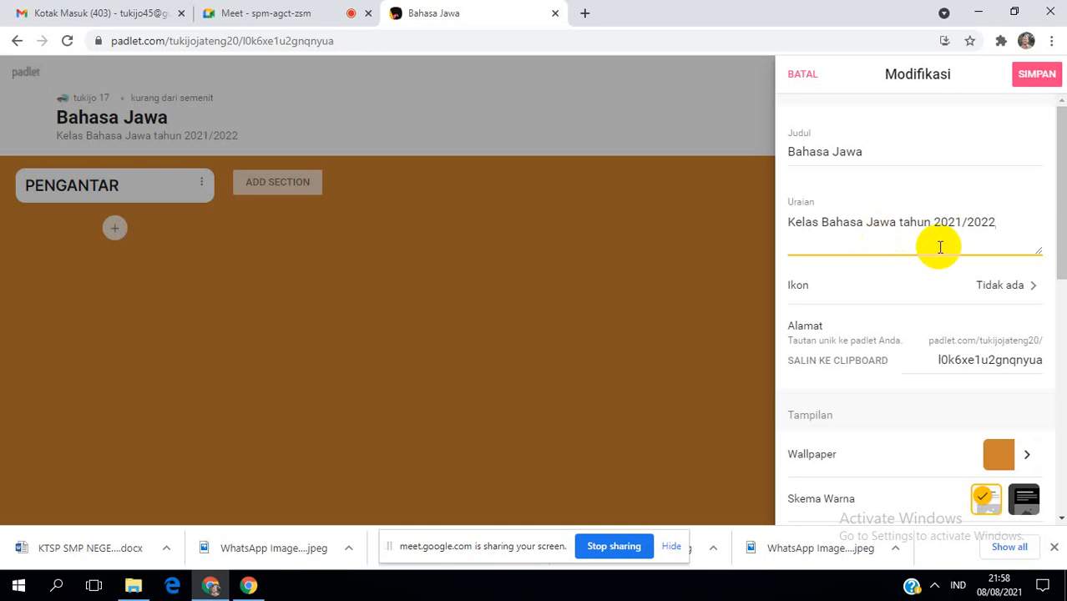
Browse the emoji categories for the padlet's icon and choose the mobile phone from Objek.
{"action": "scroll", "coordinate": [918, 242], "scroll_direction": "down", "scroll_amount": 1}
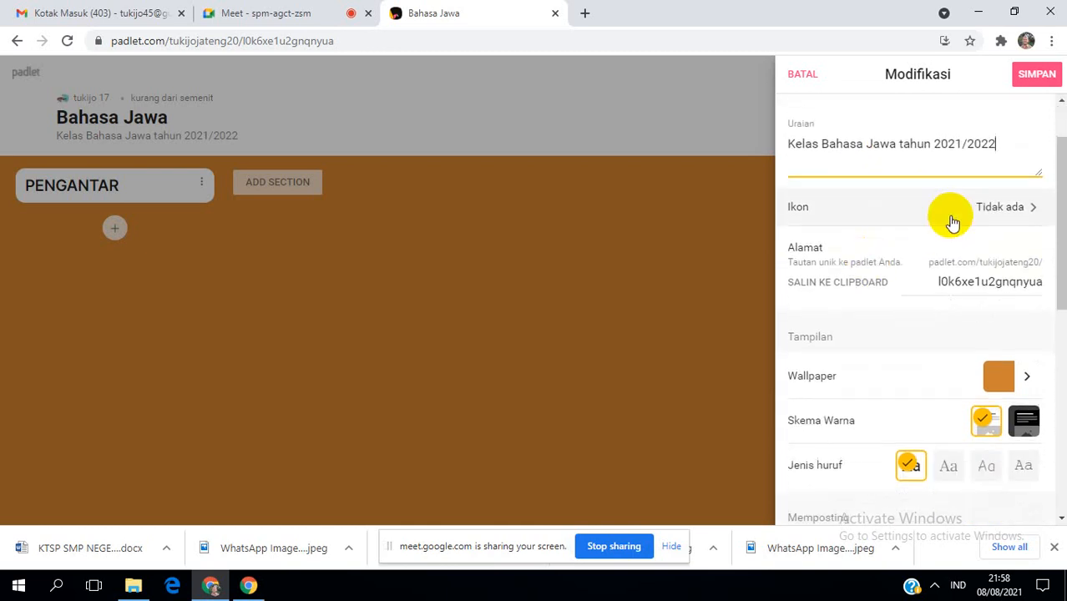
{"action": "left_click", "coordinate": [1038, 206]}
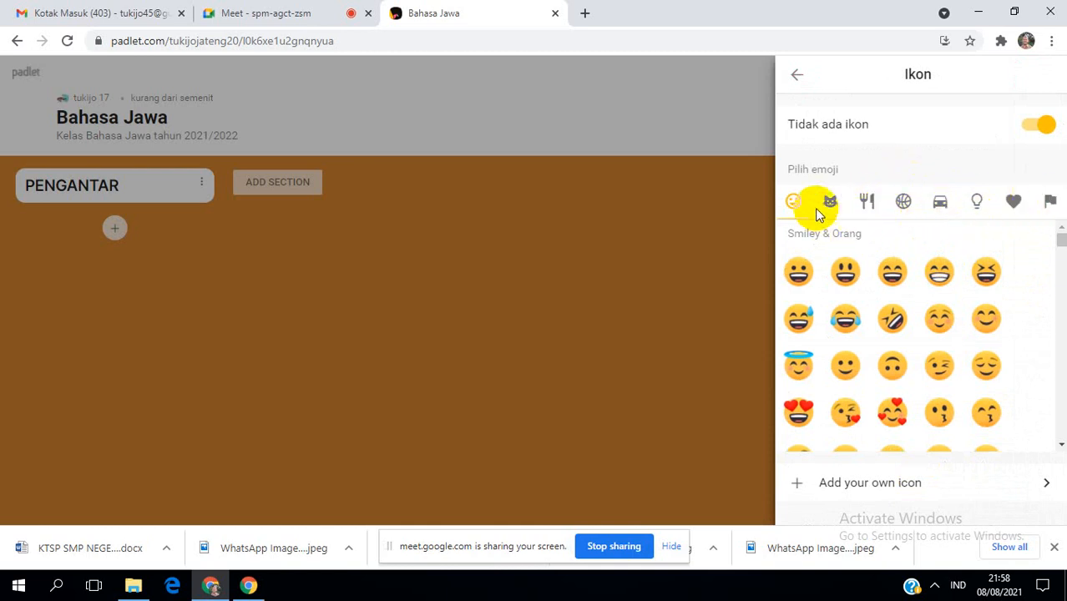
{"action": "scroll", "coordinate": [927, 384], "scroll_direction": "down", "scroll_amount": 3}
{"action": "left_click", "coordinate": [895, 203]}
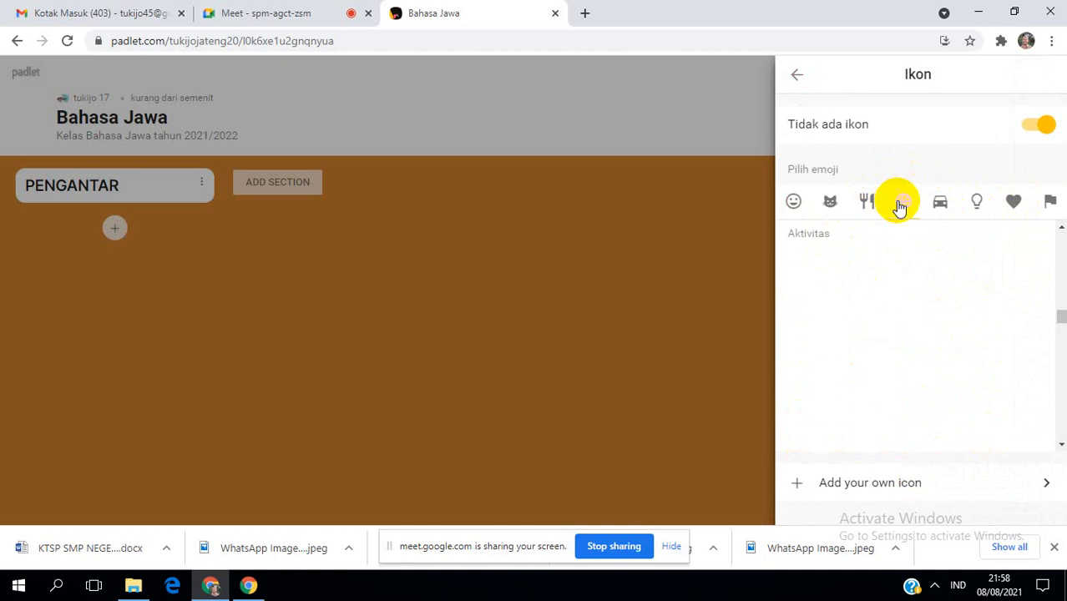
{"action": "scroll", "coordinate": [911, 322], "scroll_direction": "down", "scroll_amount": 5}
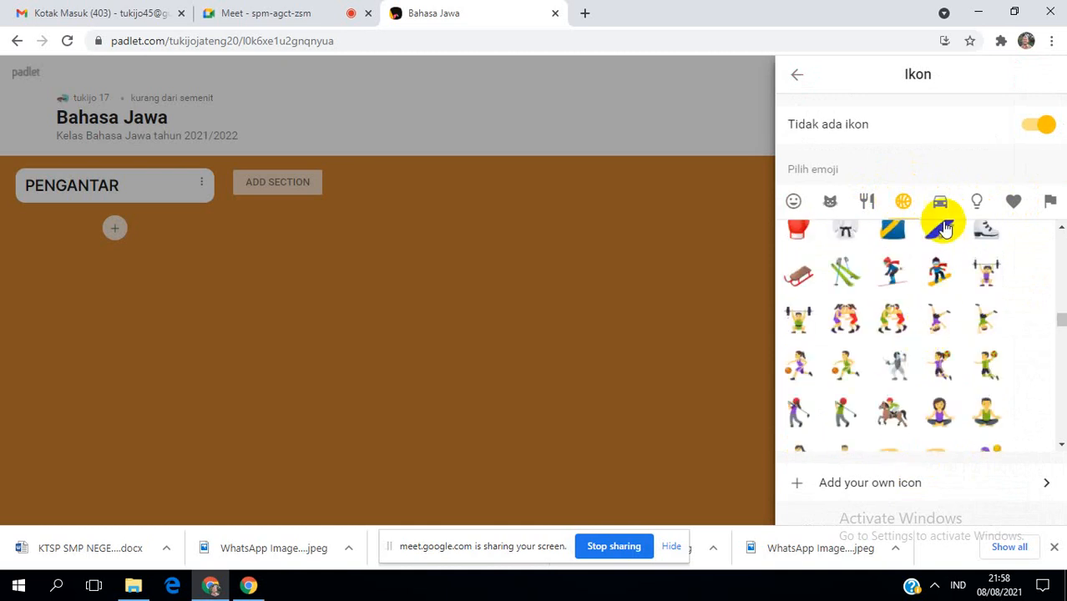
{"action": "left_click", "coordinate": [977, 203]}
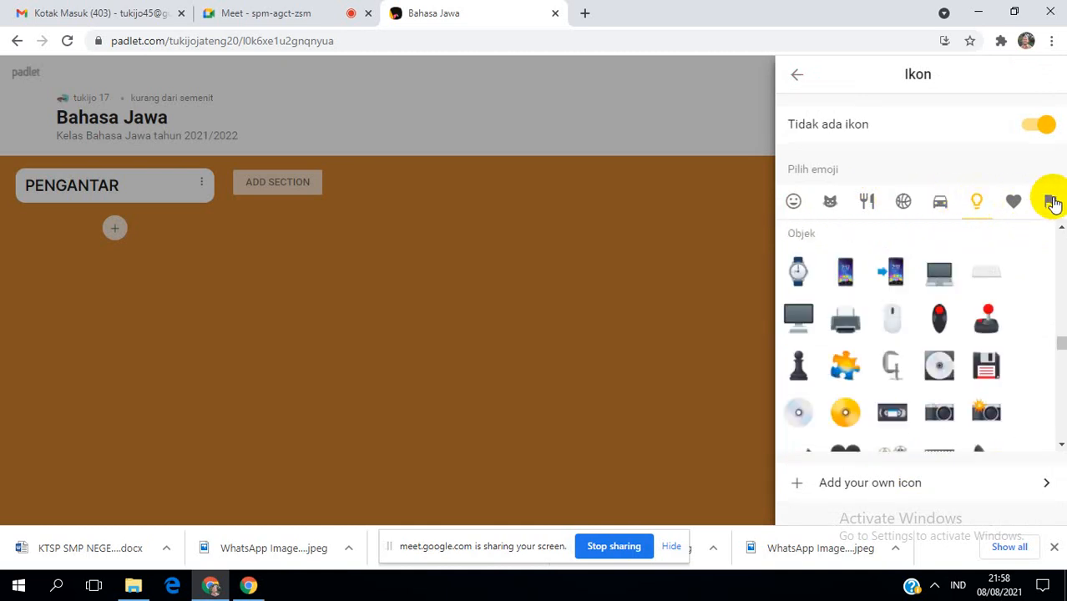
{"action": "scroll", "coordinate": [981, 326], "scroll_direction": "down", "scroll_amount": 3}
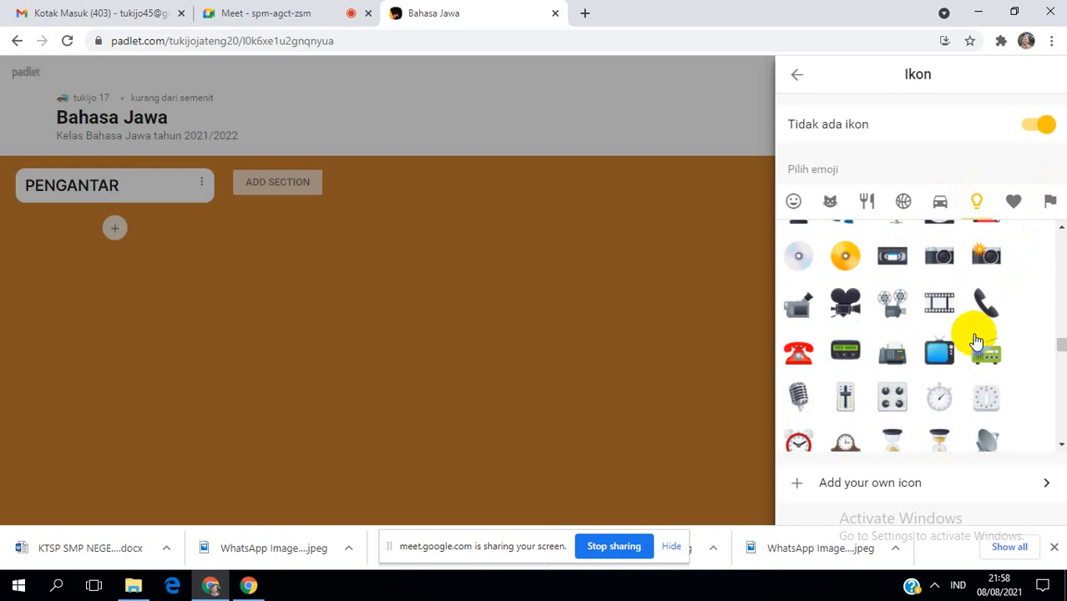
{"action": "scroll", "coordinate": [967, 349], "scroll_direction": "up", "scroll_amount": 3}
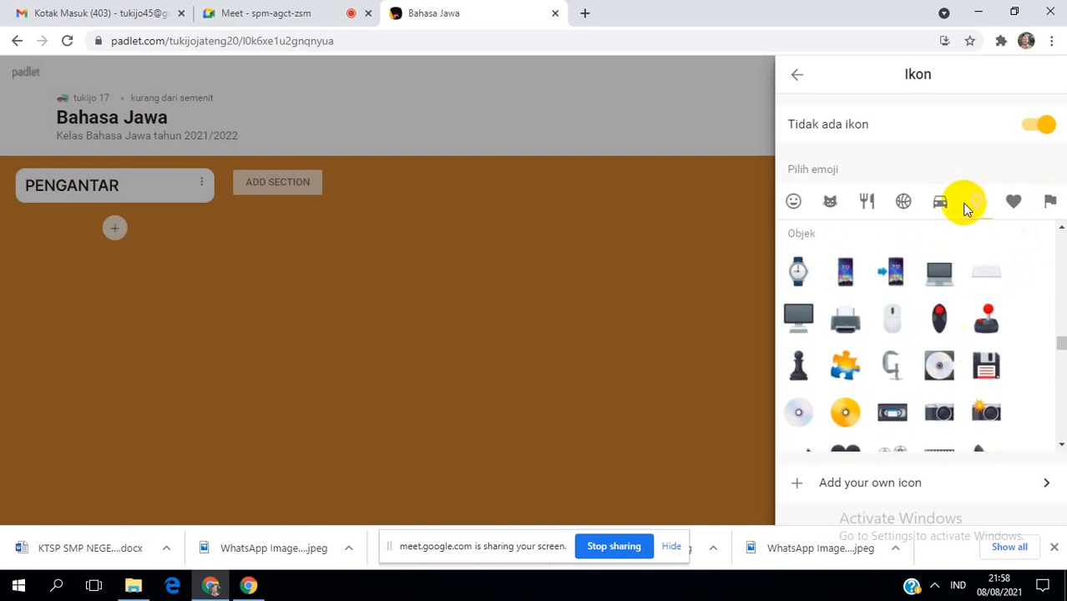
{"action": "left_click", "coordinate": [844, 275]}
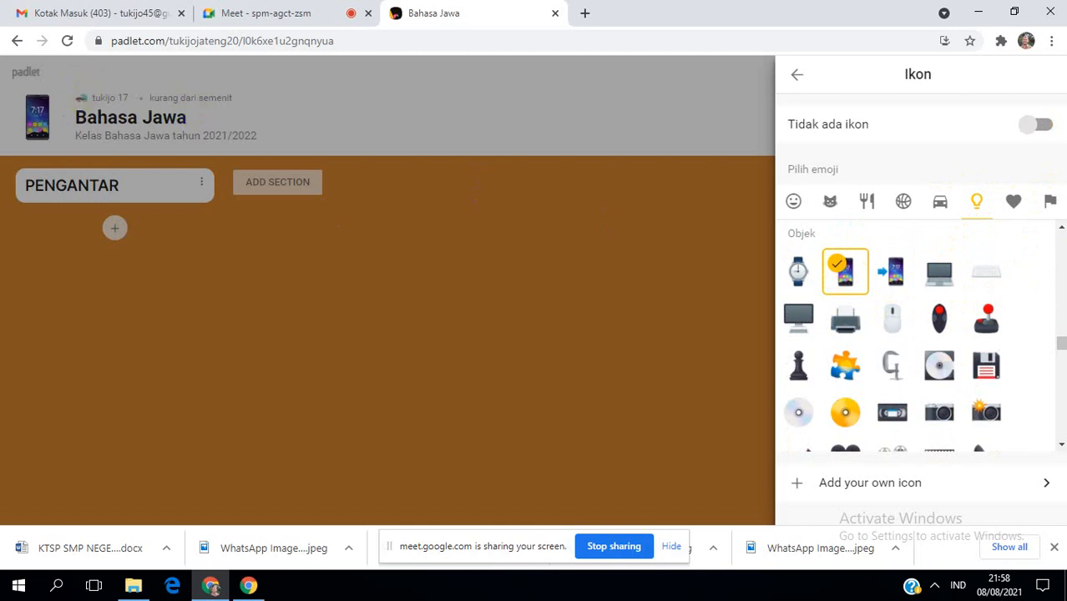
Remove the padlet's icon and choose the Objek mobile phone emoji again.
{"action": "left_click", "coordinate": [1046, 132]}
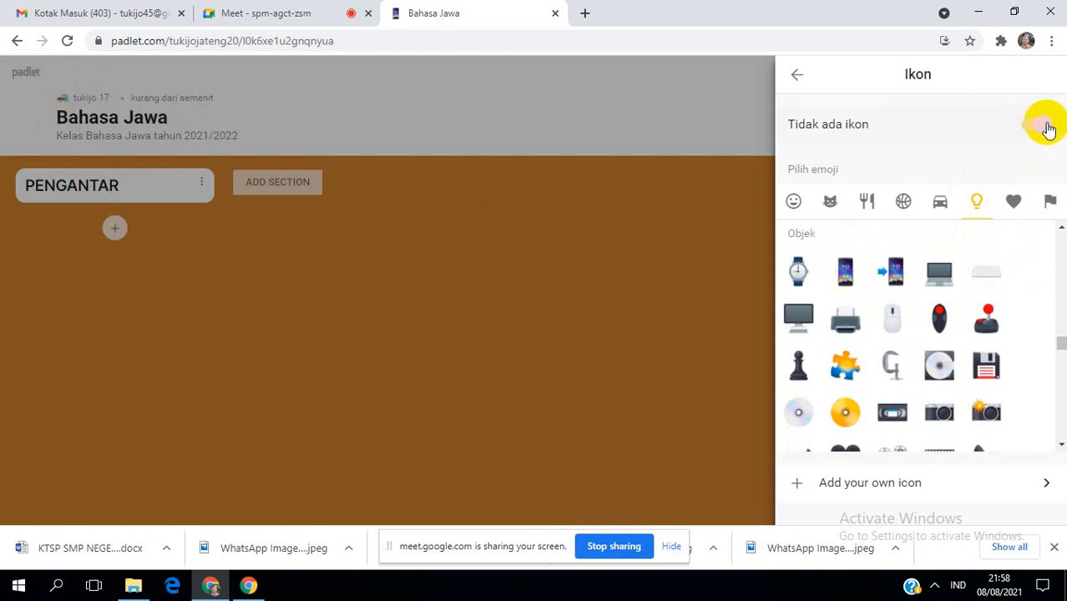
{"action": "left_click", "coordinate": [1032, 125]}
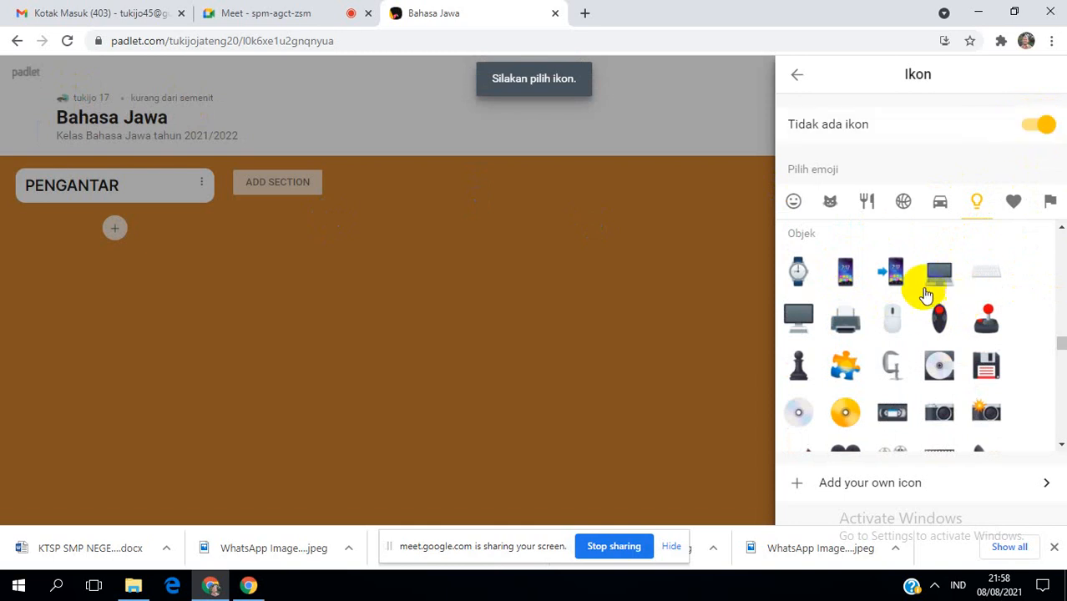
{"action": "left_click", "coordinate": [846, 271]}
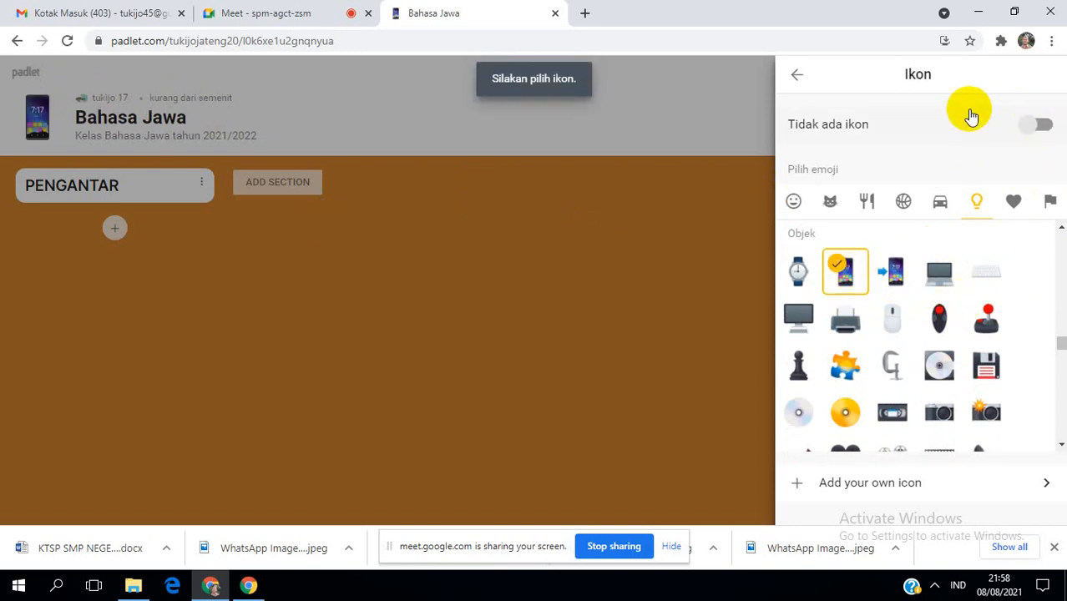
Start uploading a custom icon for the padlet from a file on the computer.
{"action": "scroll", "coordinate": [905, 410], "scroll_direction": "down", "scroll_amount": 3}
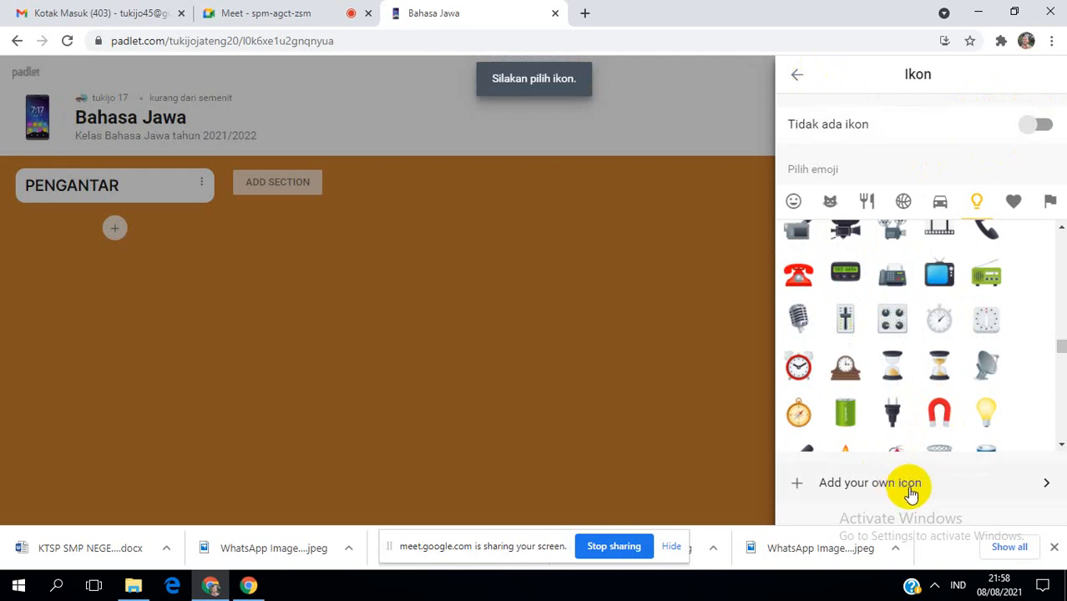
{"action": "left_click", "coordinate": [835, 489]}
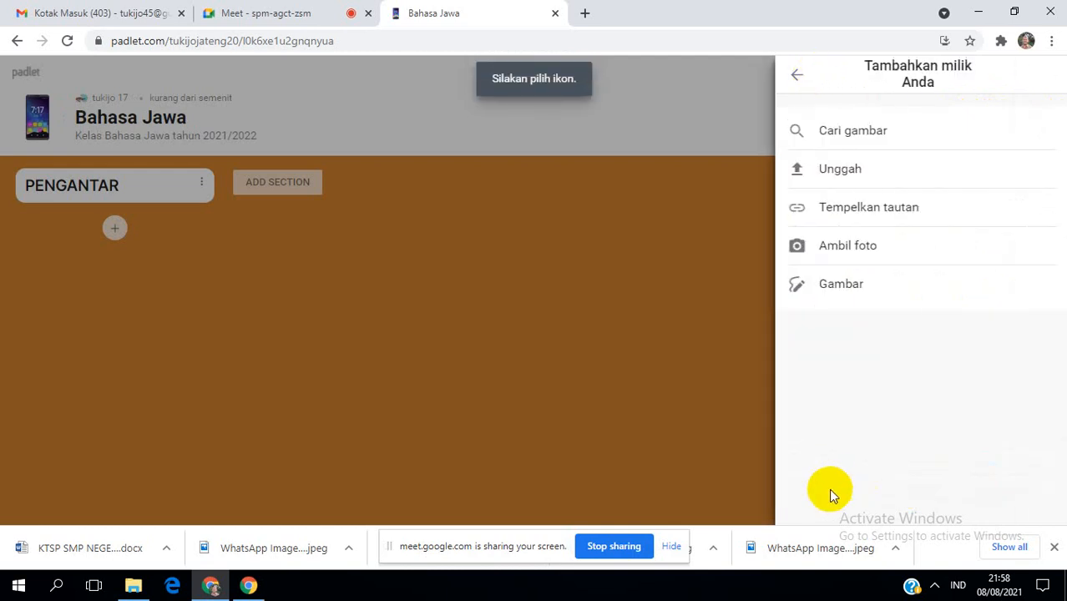
{"action": "left_click", "coordinate": [876, 172]}
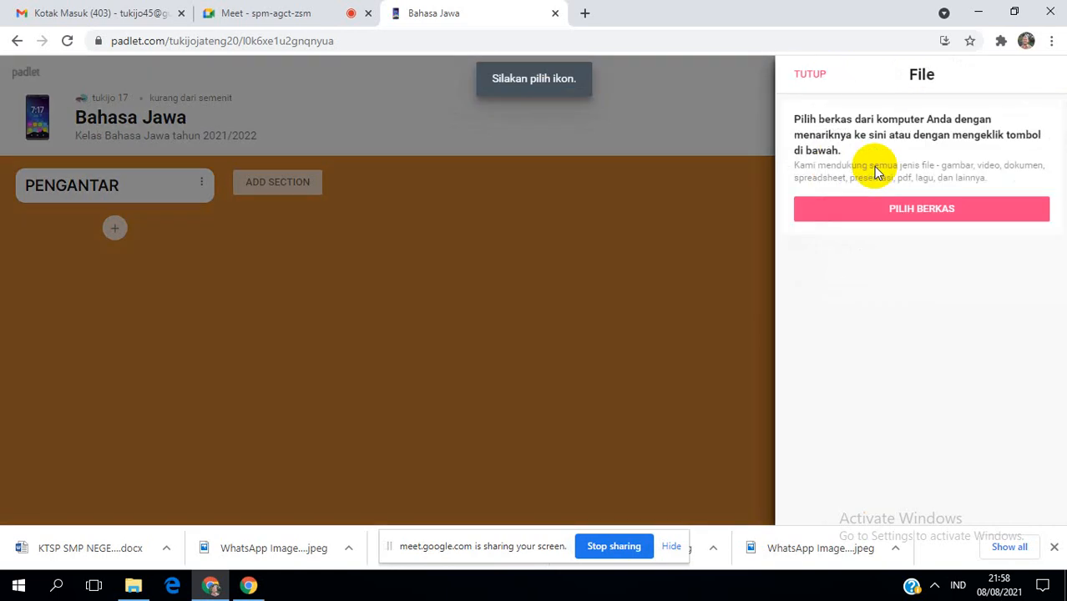
{"action": "left_click", "coordinate": [952, 209]}
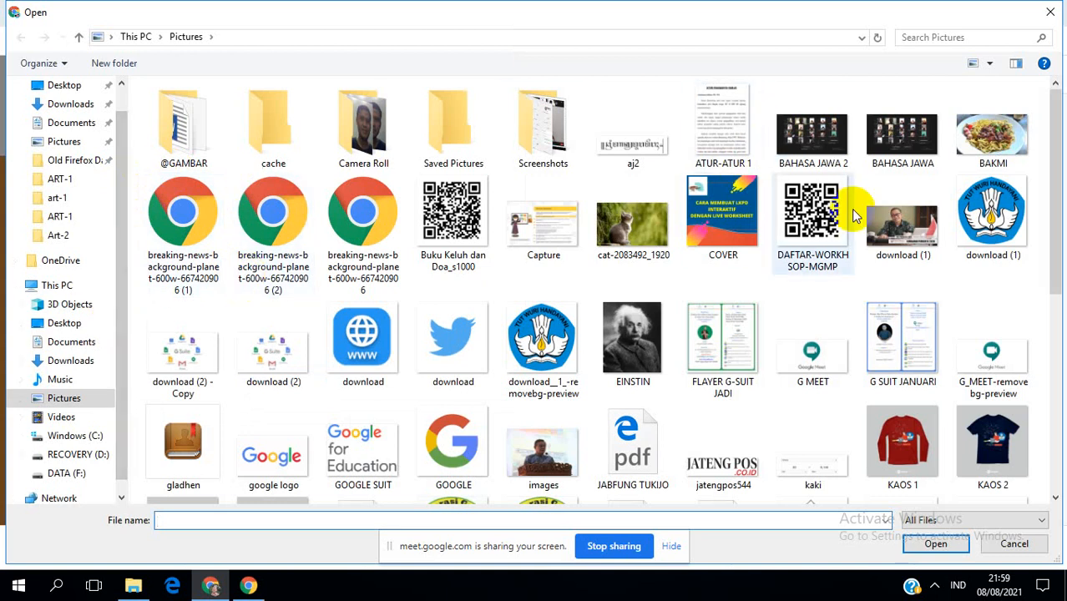
Look through the Pictures folder for an image suitable as the padlet's icon.
{"action": "scroll", "coordinate": [823, 307], "scroll_direction": "down", "scroll_amount": 5}
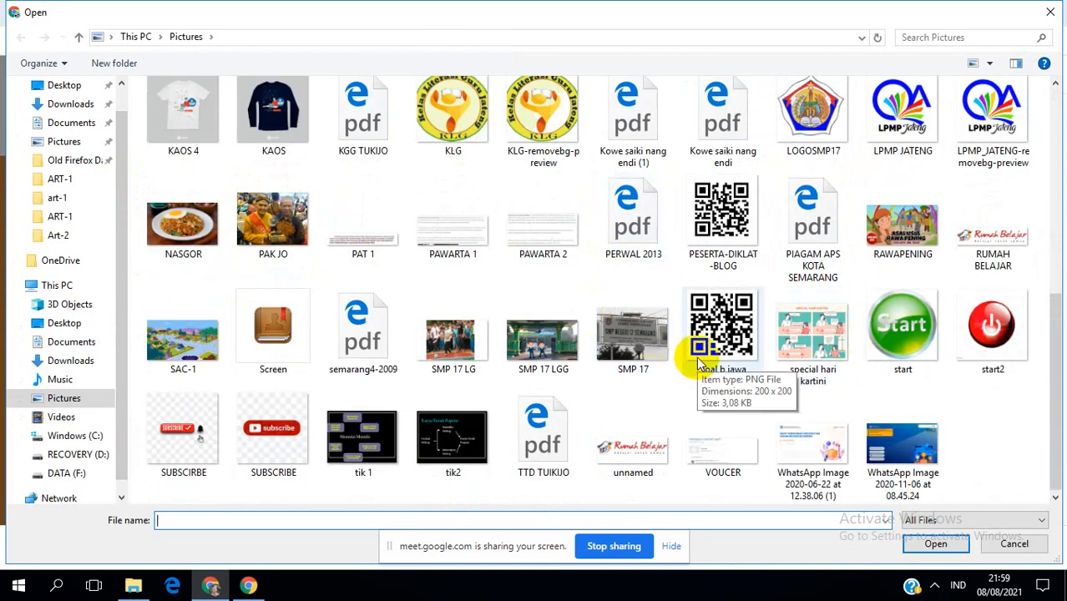
{"action": "scroll", "coordinate": [706, 364], "scroll_direction": "up", "scroll_amount": 5}
{"action": "scroll", "coordinate": [969, 360], "scroll_direction": "down", "scroll_amount": 3}
{"action": "scroll", "coordinate": [960, 362], "scroll_direction": "down", "scroll_amount": 2}
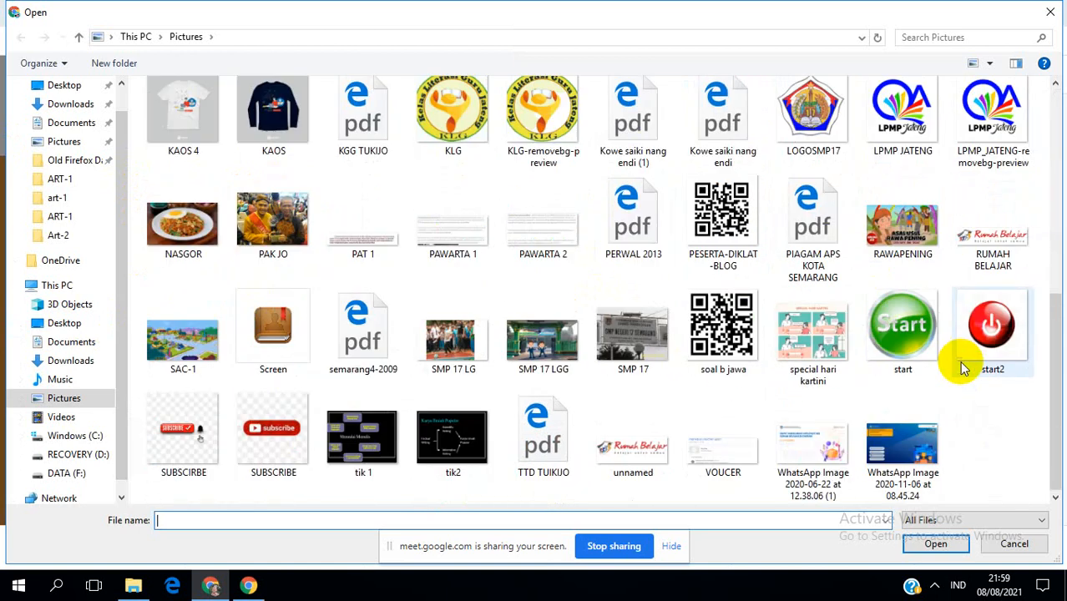
{"action": "scroll", "coordinate": [918, 361], "scroll_direction": "up", "scroll_amount": 5}
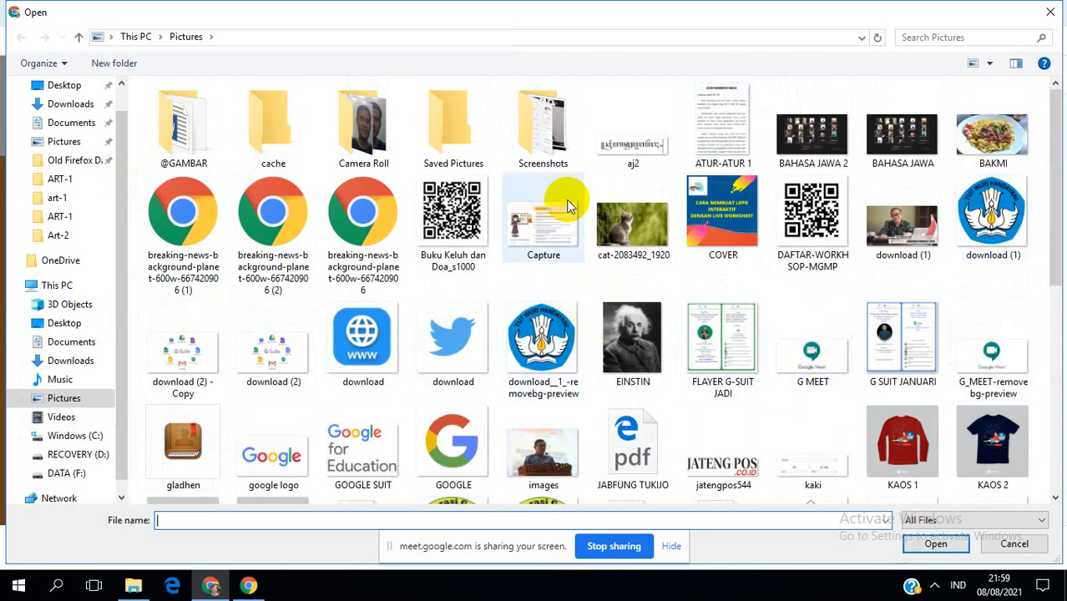
{"action": "scroll", "coordinate": [560, 213], "scroll_direction": "down", "scroll_amount": 5}
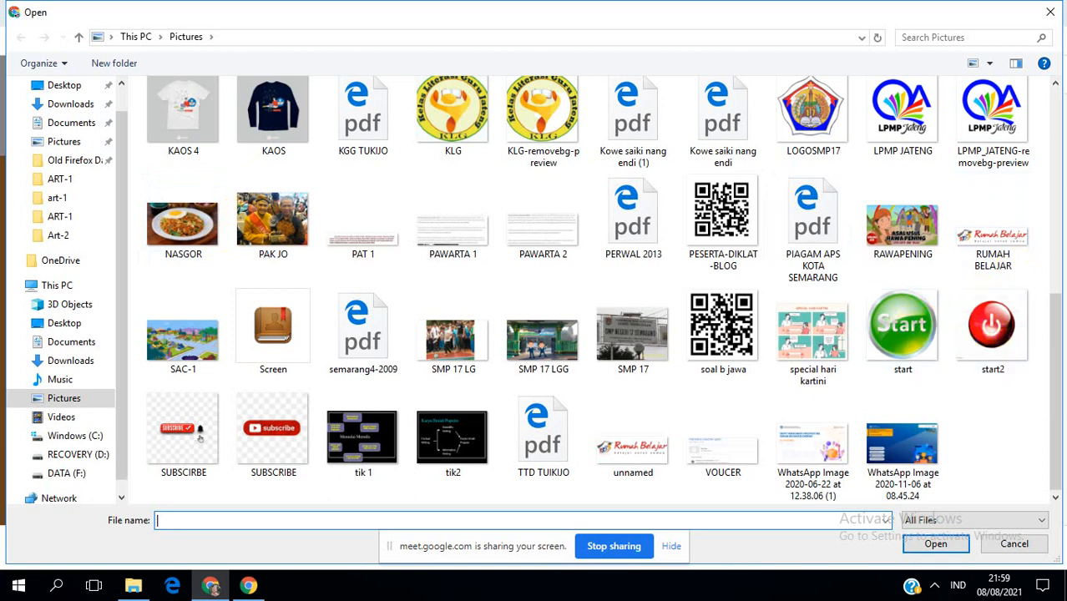
{"action": "scroll", "coordinate": [668, 361], "scroll_direction": "up", "scroll_amount": 5}
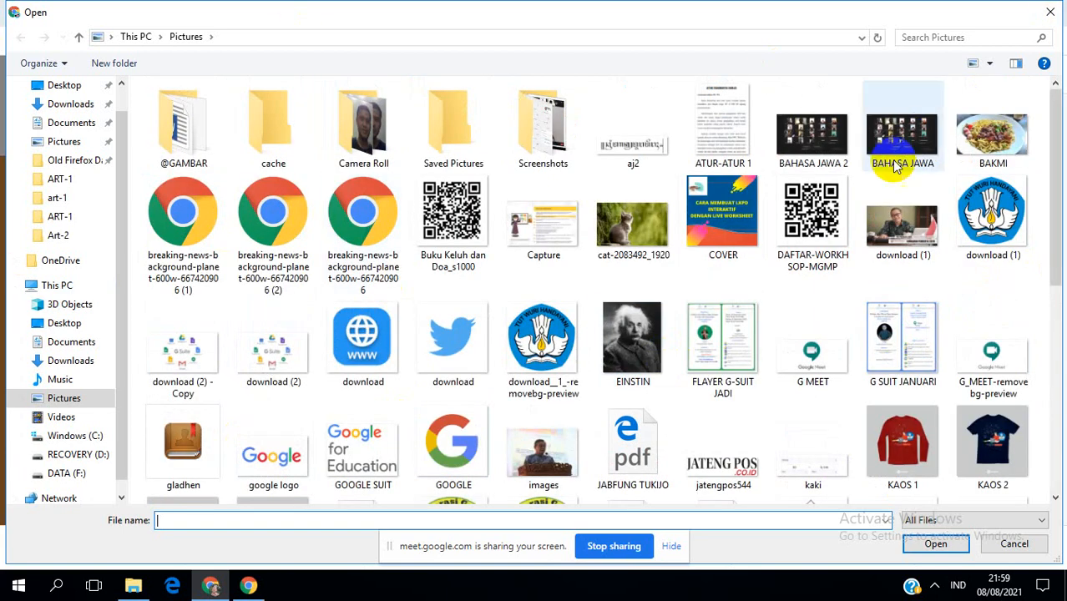
Upload the cartoon boy image "kisspng-child-personality-behavior-parenting" from the Downloads folder as the padlet's icon.
{"action": "left_click", "coordinate": [71, 103]}
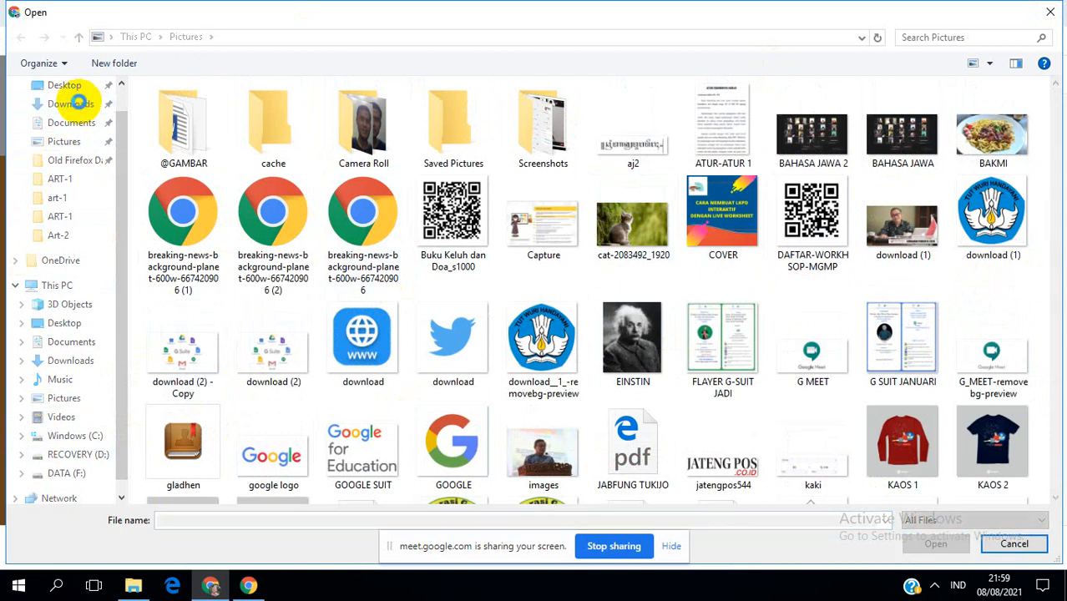
{"action": "scroll", "coordinate": [673, 368], "scroll_direction": "down", "scroll_amount": 2}
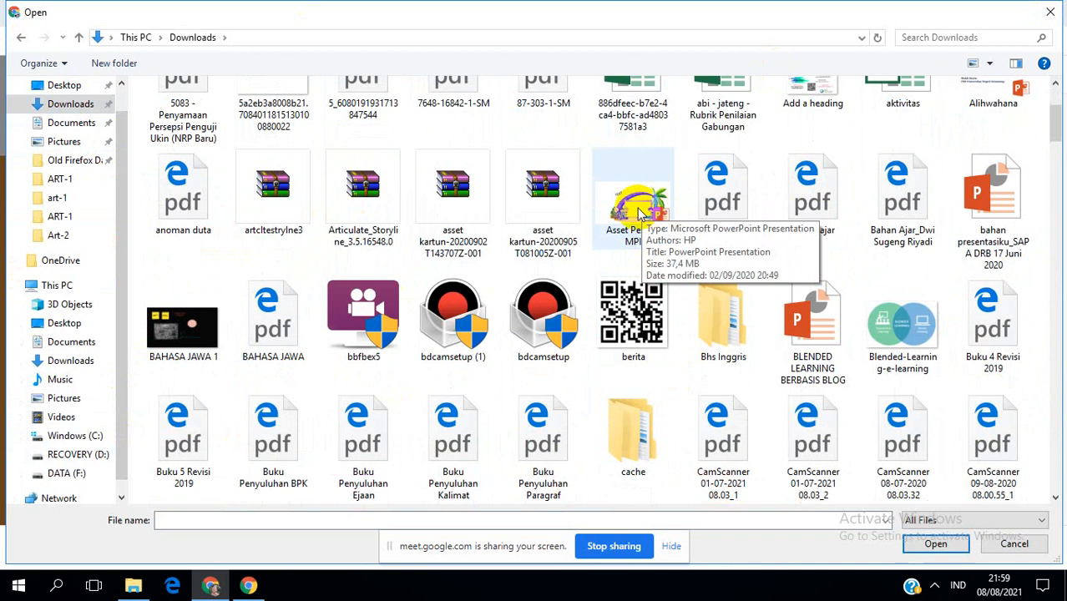
{"action": "scroll", "coordinate": [650, 368], "scroll_direction": "down", "scroll_amount": 4}
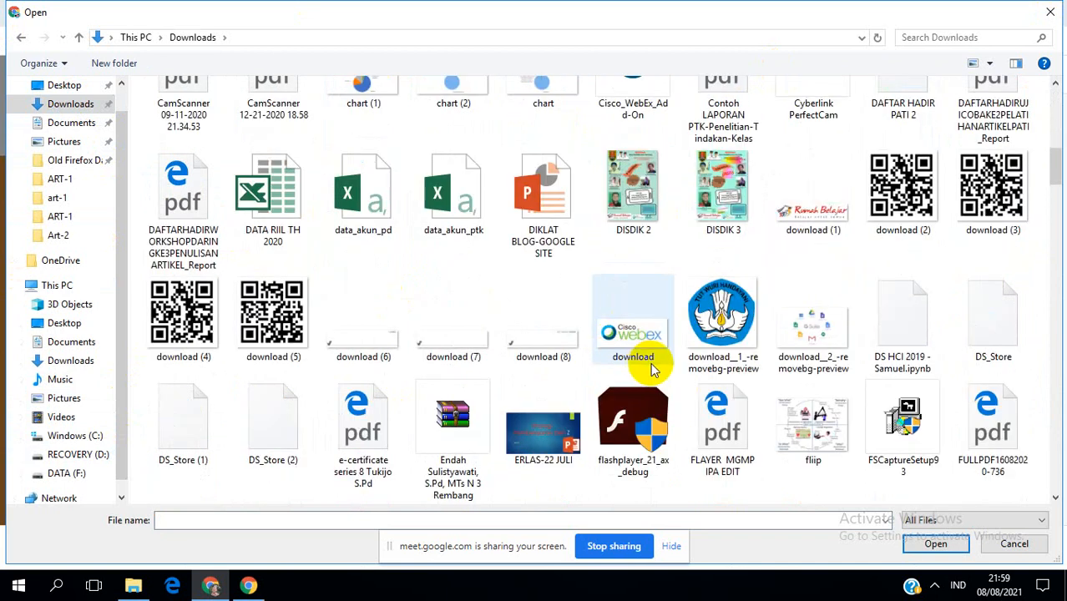
{"action": "scroll", "coordinate": [694, 355], "scroll_direction": "down", "scroll_amount": 6}
{"action": "scroll", "coordinate": [706, 342], "scroll_direction": "down", "scroll_amount": 5}
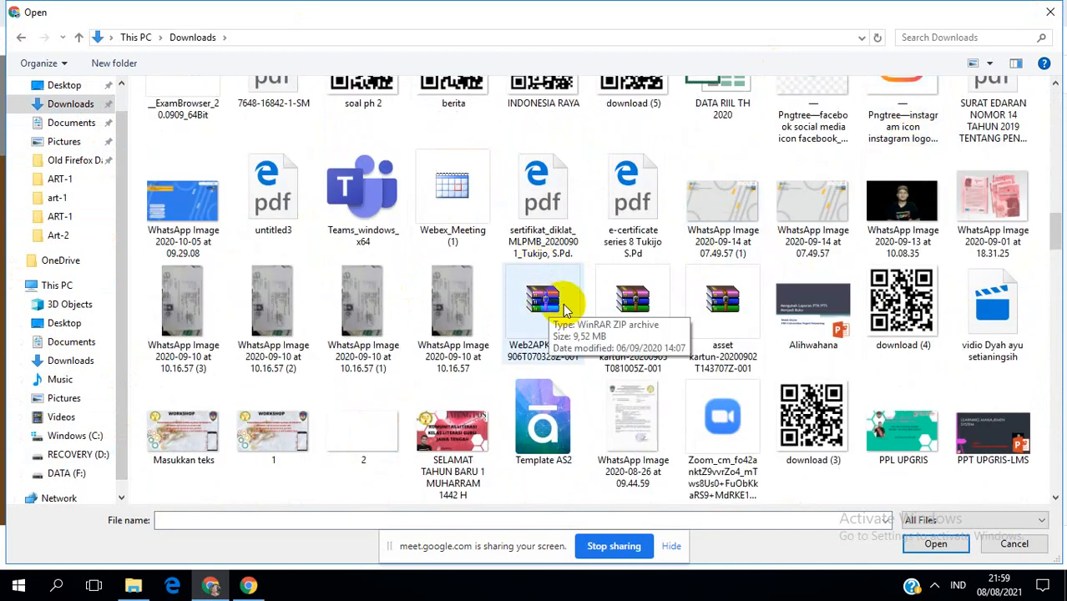
{"action": "scroll", "coordinate": [601, 322], "scroll_direction": "down", "scroll_amount": 5}
{"action": "scroll", "coordinate": [635, 311], "scroll_direction": "up", "scroll_amount": 4}
{"action": "scroll", "coordinate": [634, 311], "scroll_direction": "up", "scroll_amount": 5}
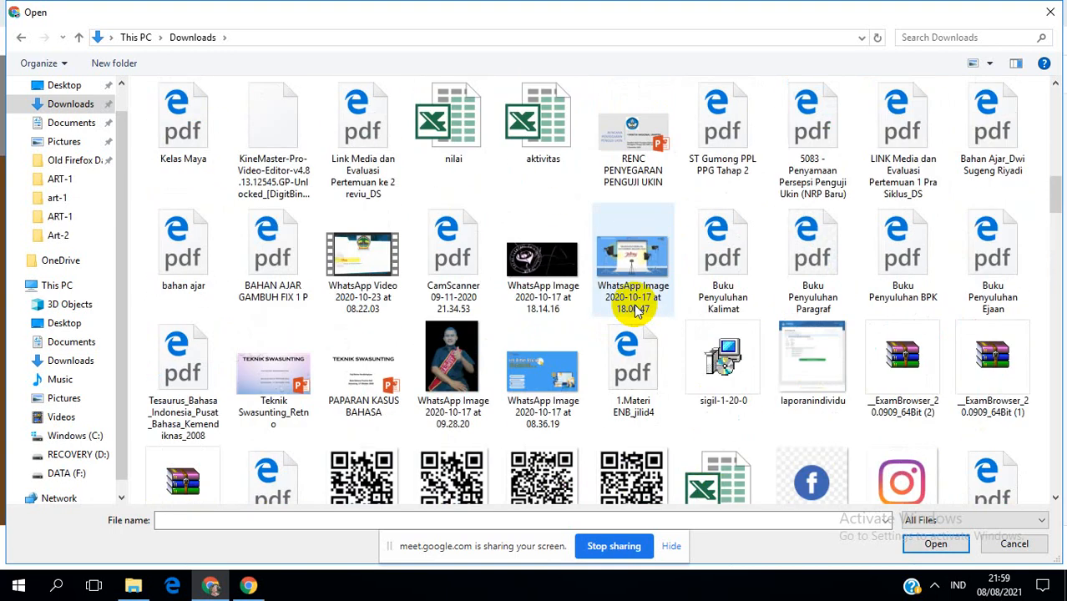
{"action": "scroll", "coordinate": [635, 311], "scroll_direction": "up", "scroll_amount": 5}
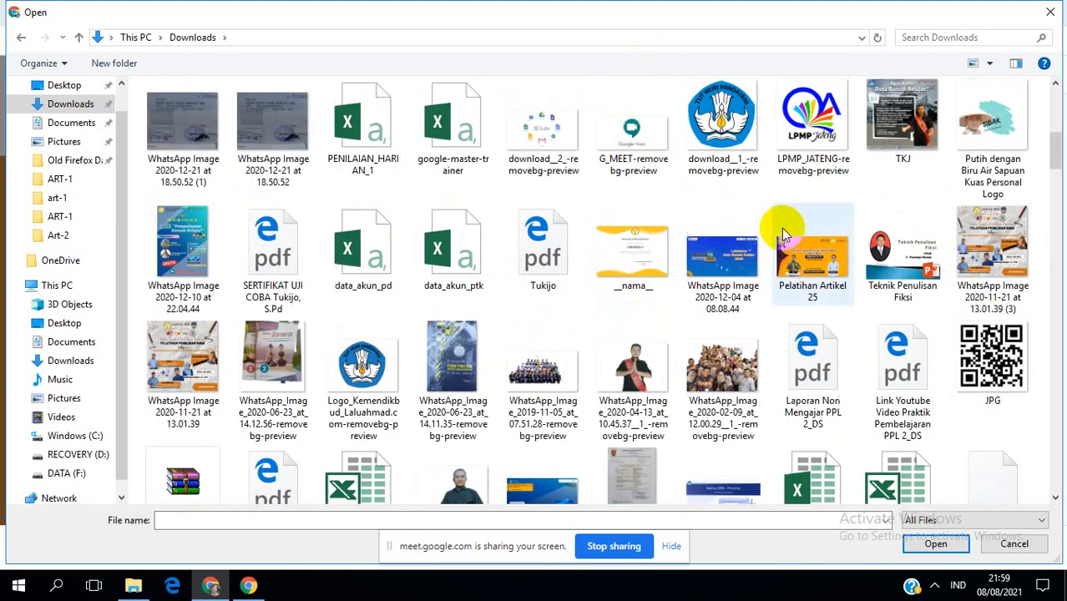
{"action": "scroll", "coordinate": [509, 317], "scroll_direction": "up", "scroll_amount": 5}
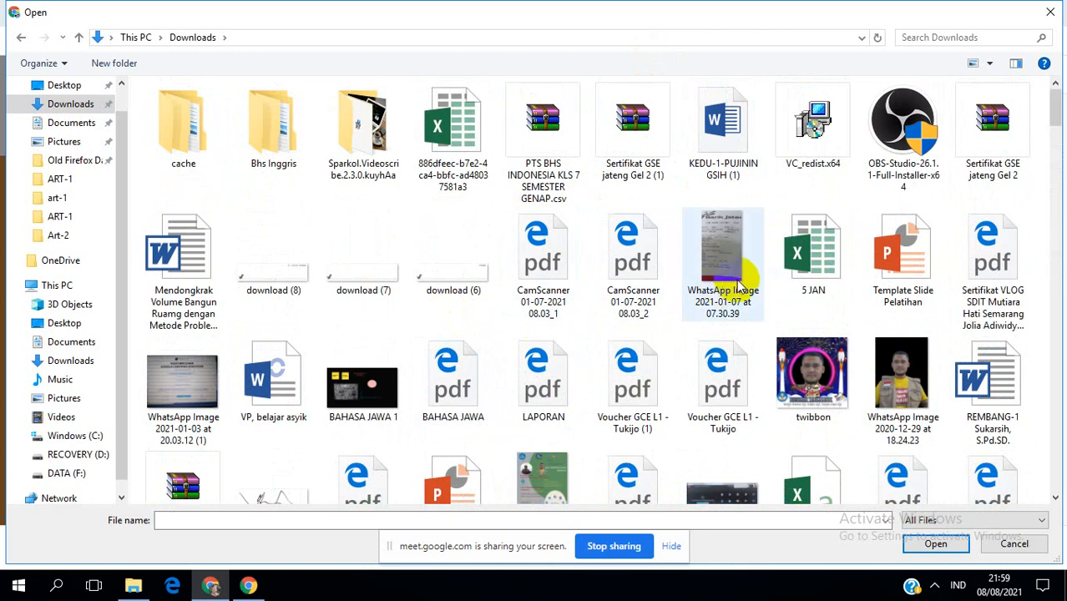
{"action": "scroll", "coordinate": [731, 288], "scroll_direction": "down", "scroll_amount": 5}
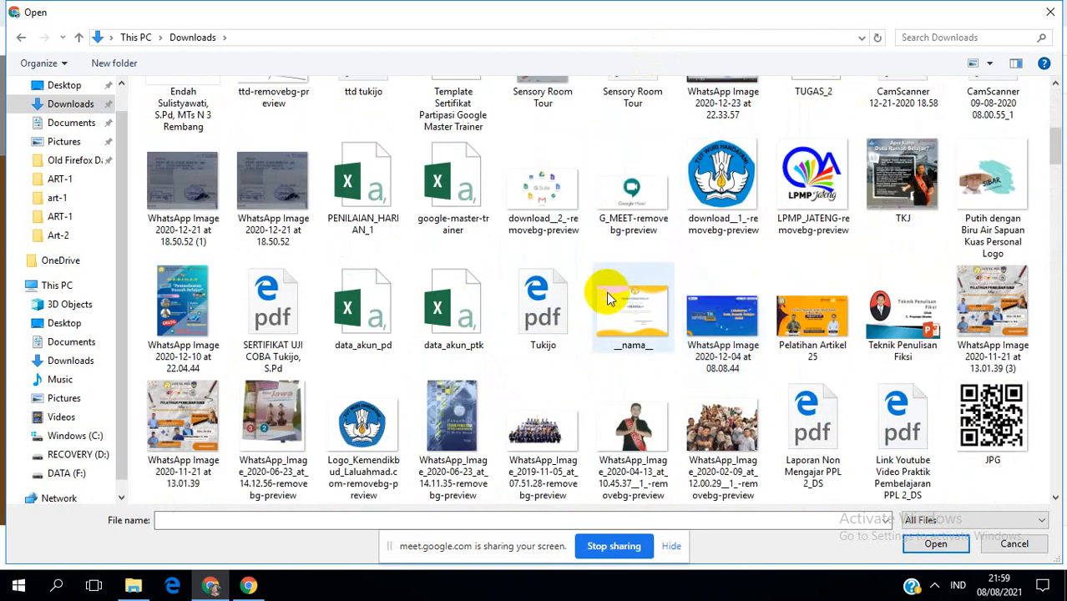
{"action": "scroll", "coordinate": [597, 335], "scroll_direction": "down", "scroll_amount": 5}
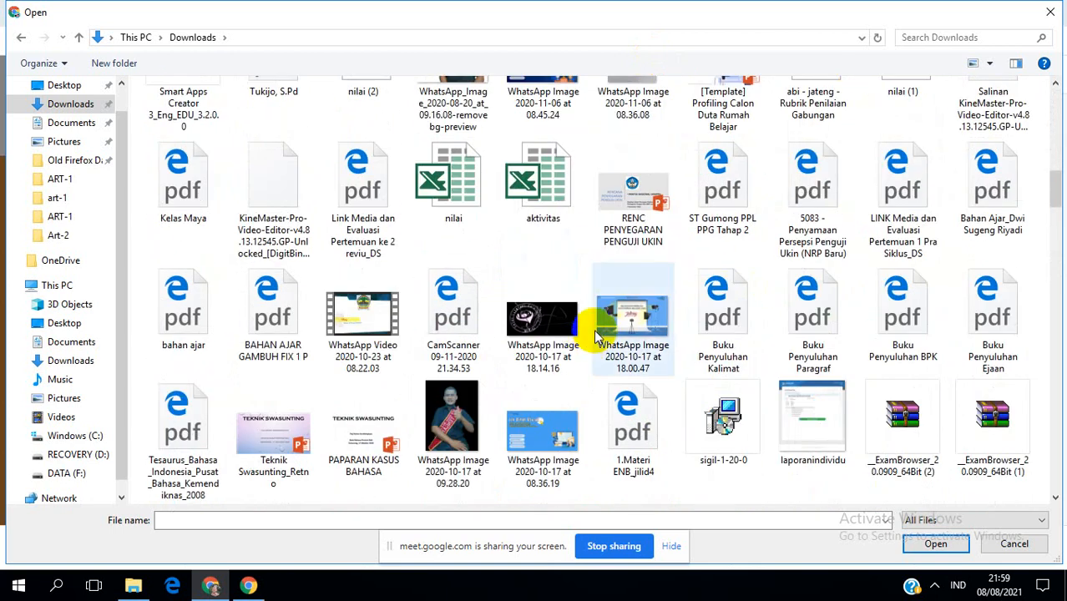
{"action": "scroll", "coordinate": [595, 337], "scroll_direction": "down", "scroll_amount": 3}
{"action": "scroll", "coordinate": [584, 343], "scroll_direction": "down", "scroll_amount": 5}
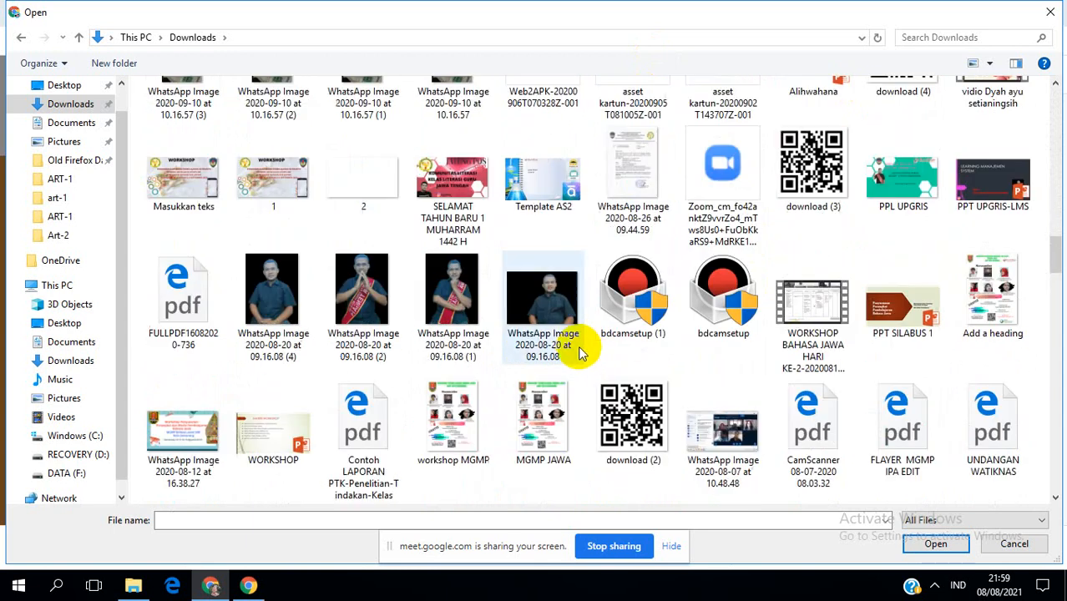
{"action": "scroll", "coordinate": [606, 357], "scroll_direction": "down", "scroll_amount": 5}
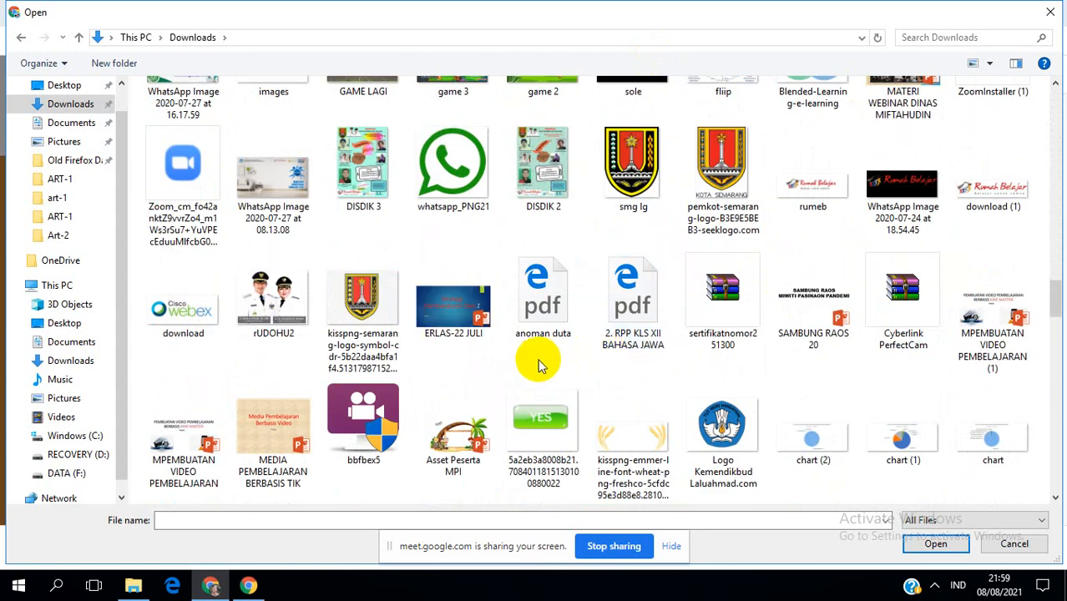
{"action": "scroll", "coordinate": [539, 365], "scroll_direction": "down", "scroll_amount": 15}
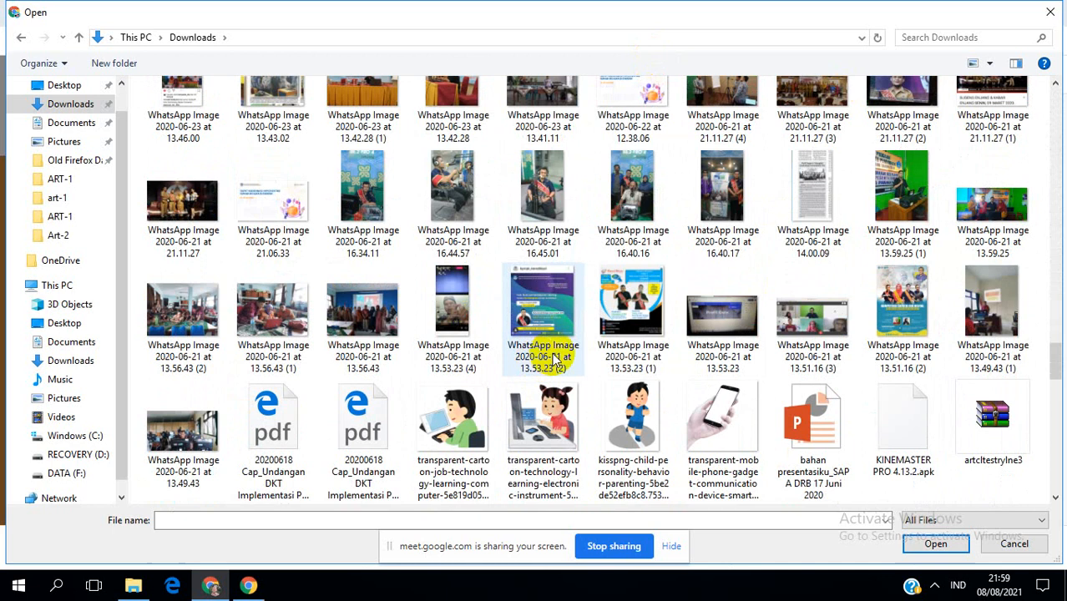
{"action": "left_click", "coordinate": [619, 428]}
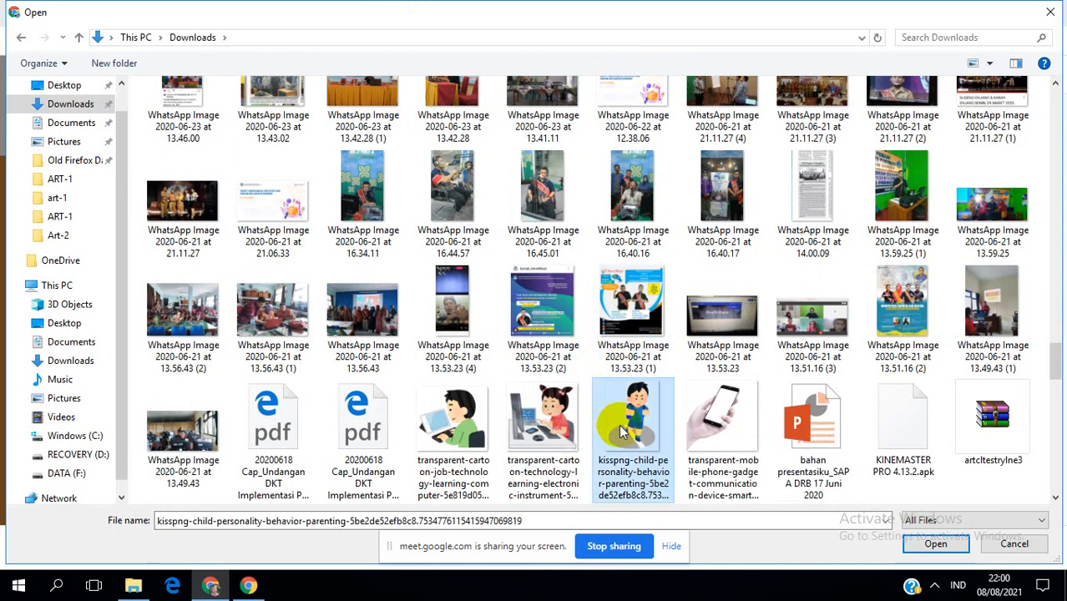
{"action": "left_click", "coordinate": [935, 544]}
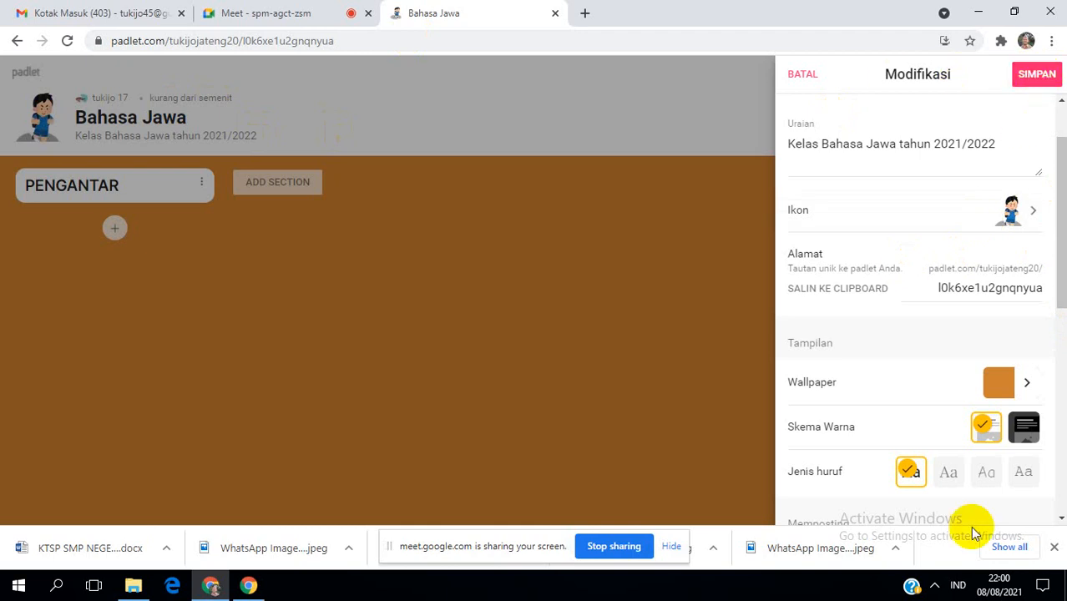
Try the dark colour scheme on the padlet and switch back to the light one.
{"action": "scroll", "coordinate": [976, 480], "scroll_direction": "down", "scroll_amount": 1}
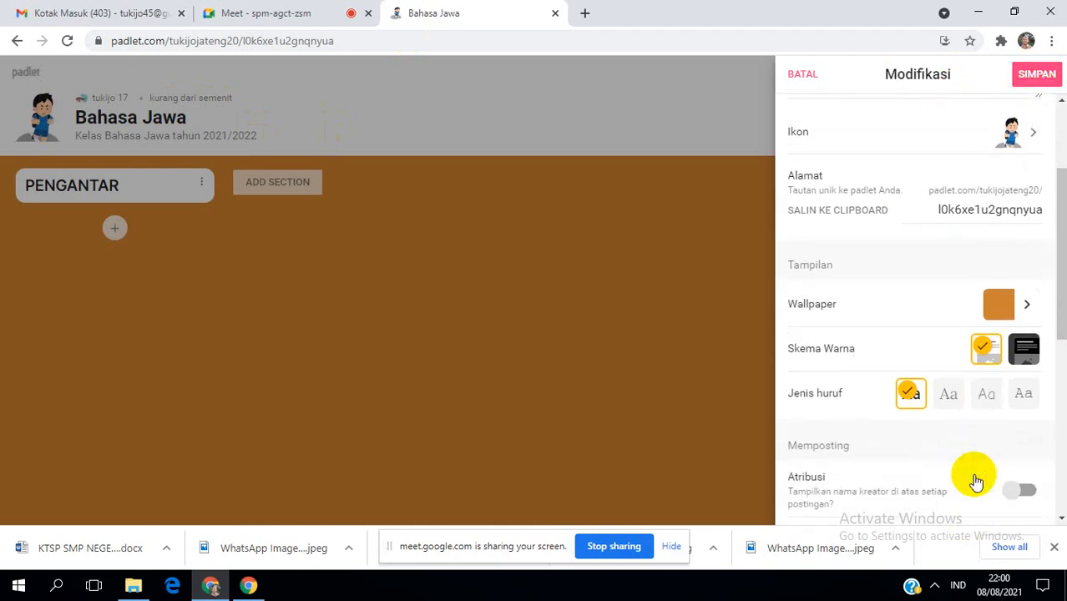
{"action": "left_click", "coordinate": [1027, 350]}
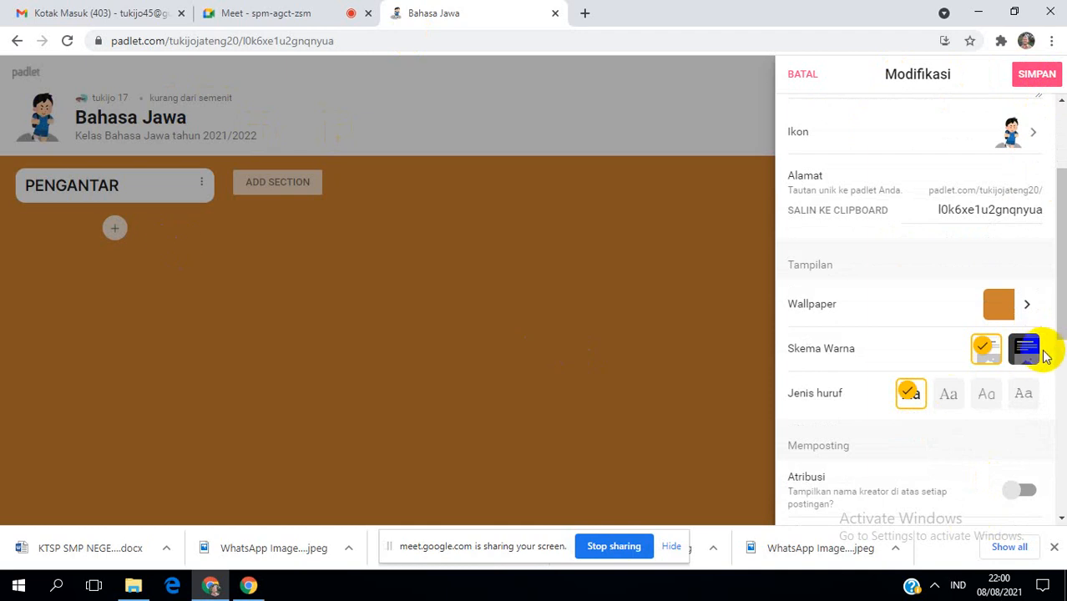
{"action": "left_click", "coordinate": [982, 358]}
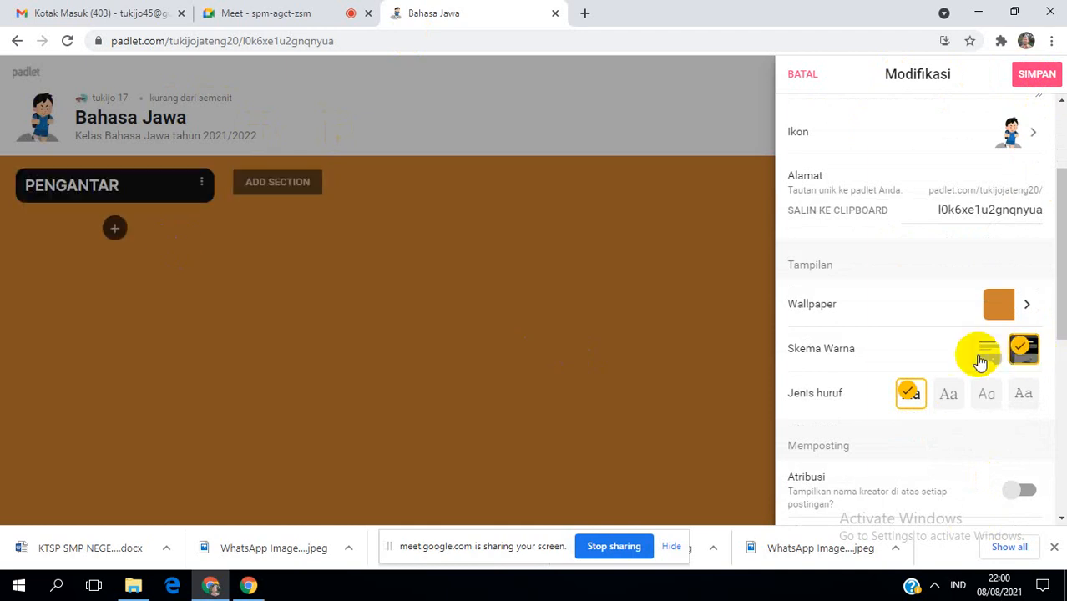
Look through the Foto wallpapers available for the padlet's background.
{"action": "left_click", "coordinate": [1007, 305]}
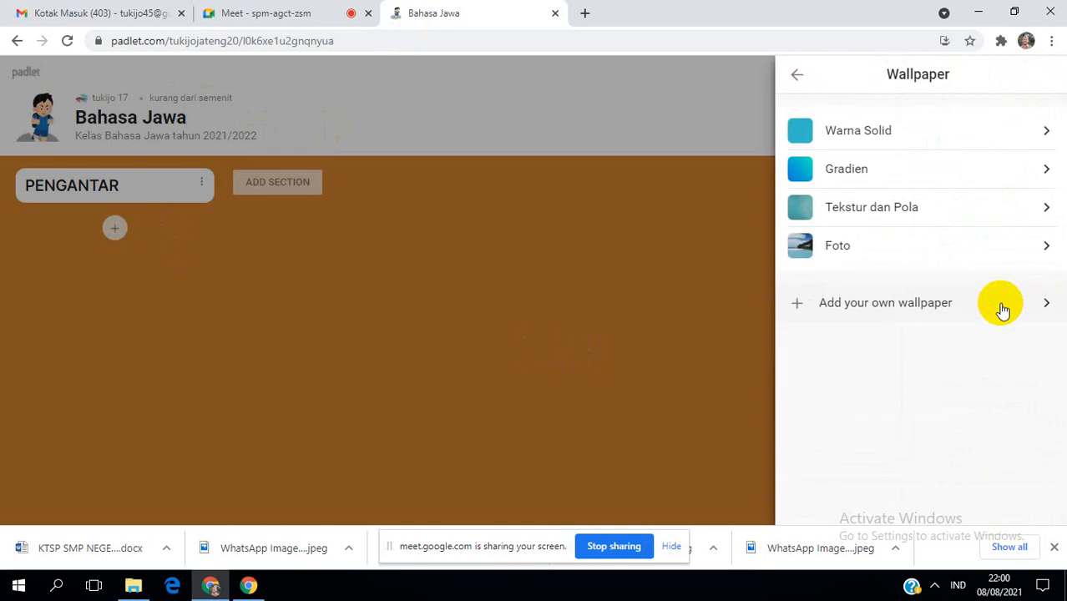
{"action": "left_click", "coordinate": [798, 247]}
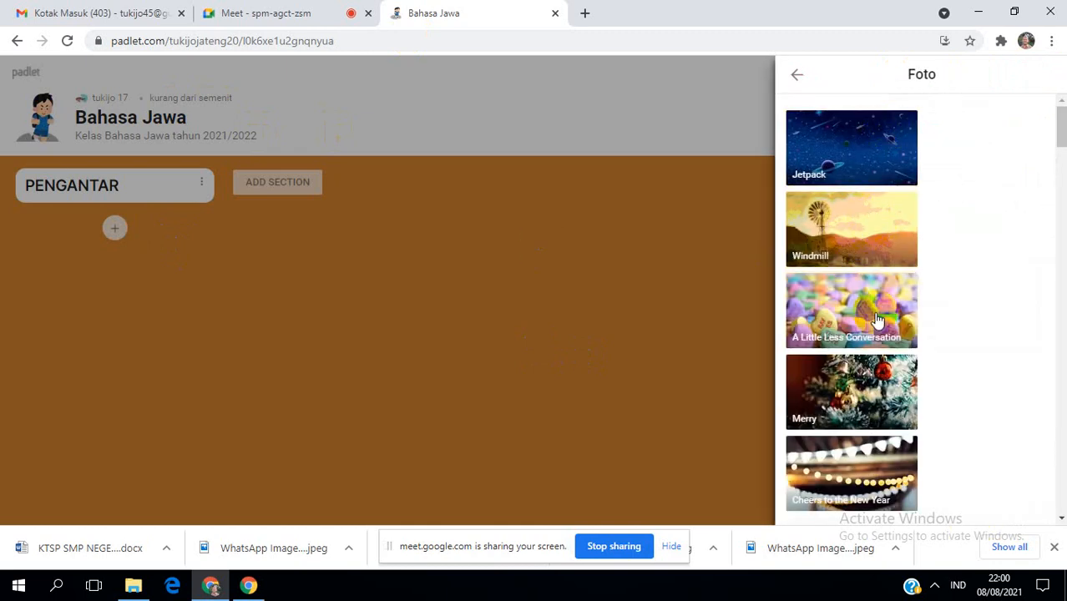
{"action": "scroll", "coordinate": [877, 322], "scroll_direction": "down", "scroll_amount": 3}
{"action": "scroll", "coordinate": [869, 434], "scroll_direction": "down", "scroll_amount": 4}
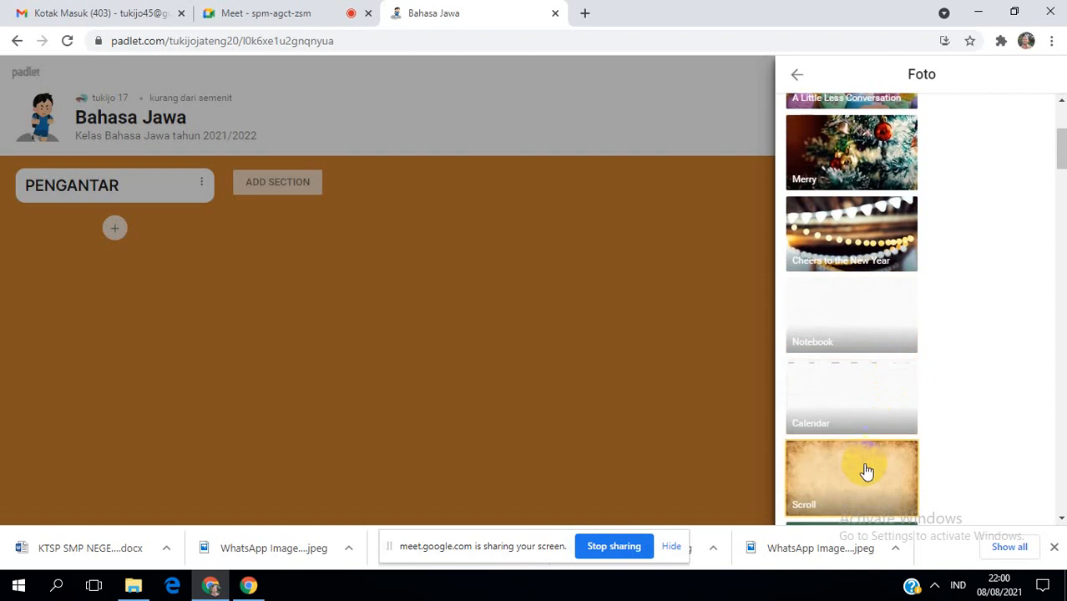
{"action": "scroll", "coordinate": [881, 418], "scroll_direction": "down", "scroll_amount": 2}
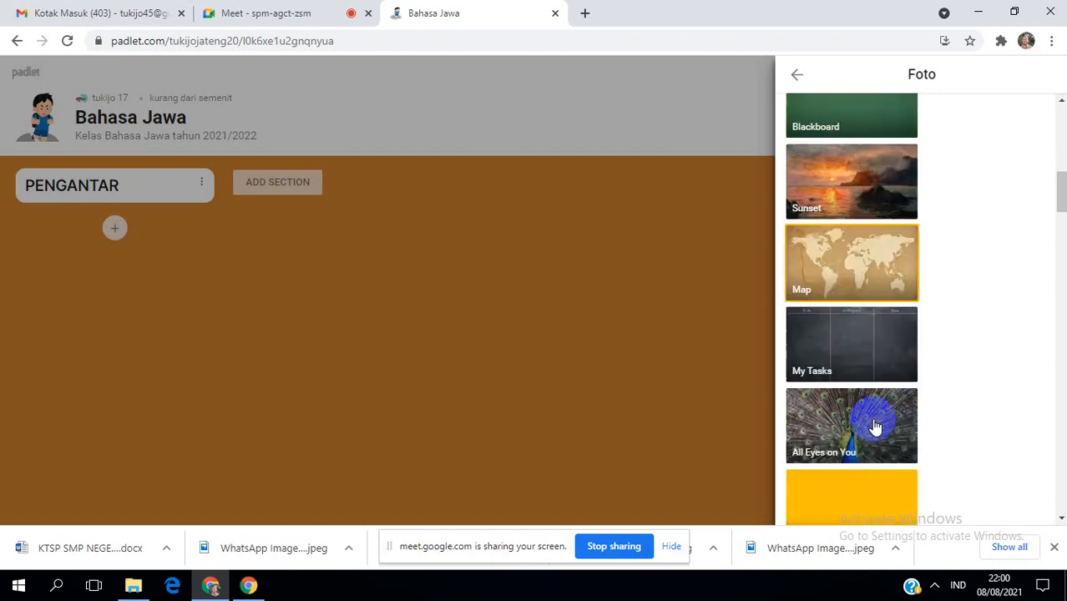
{"action": "scroll", "coordinate": [884, 372], "scroll_direction": "down", "scroll_amount": 2}
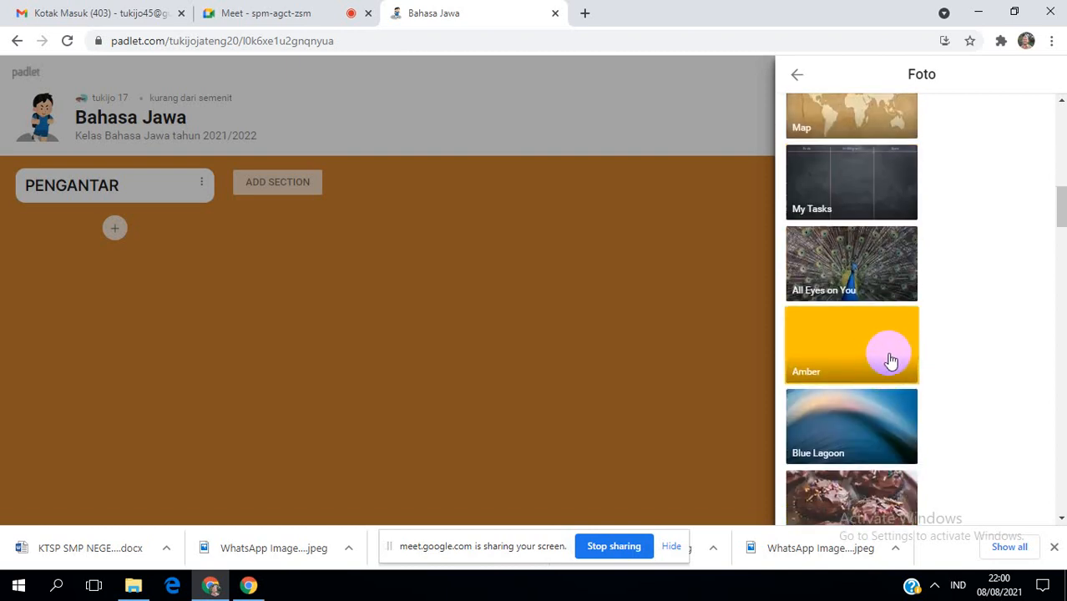
{"action": "scroll", "coordinate": [893, 350], "scroll_direction": "down", "scroll_amount": 5}
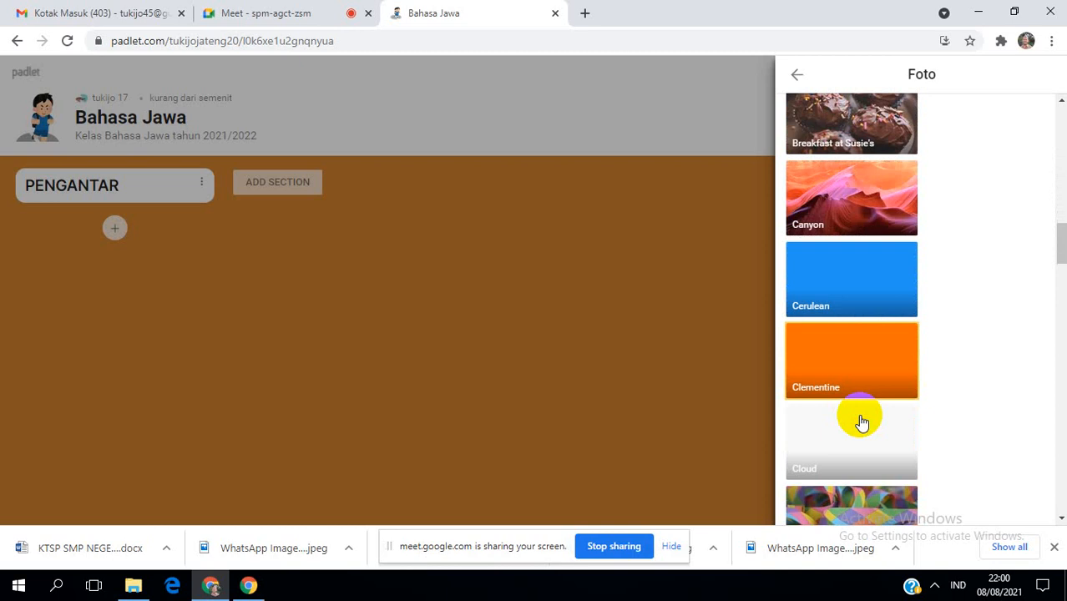
Try the Cerulean, Canyon, Clementine, Continuum and D'oh wallpapers on the padlet.
{"action": "left_click", "coordinate": [868, 277]}
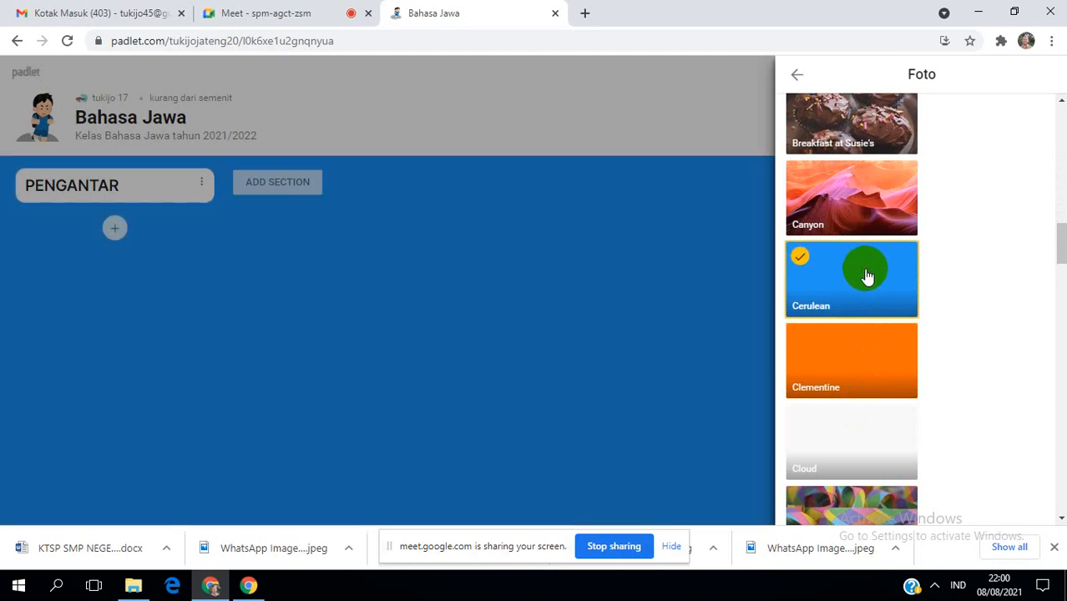
{"action": "left_click", "coordinate": [872, 231]}
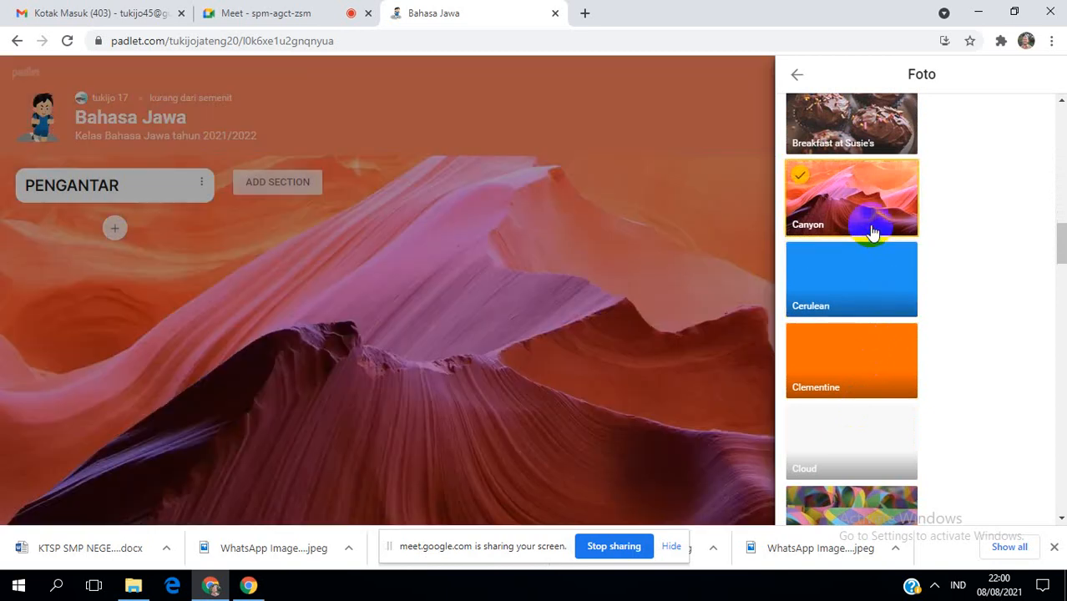
{"action": "left_click", "coordinate": [881, 351]}
{"action": "scroll", "coordinate": [885, 355], "scroll_direction": "down", "scroll_amount": 3}
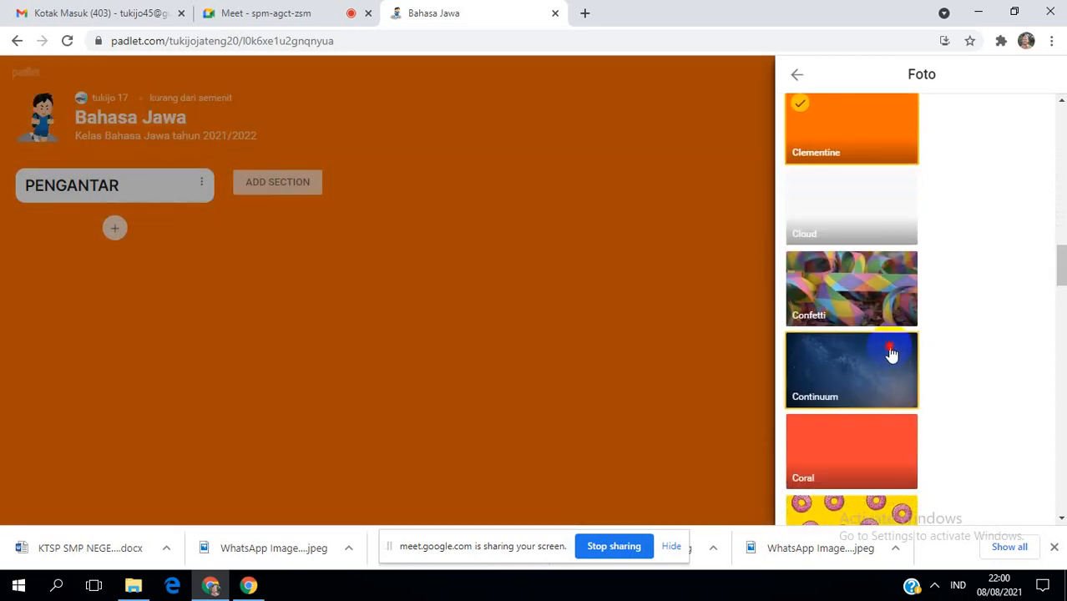
{"action": "left_click", "coordinate": [891, 355]}
{"action": "scroll", "coordinate": [892, 358], "scroll_direction": "down", "scroll_amount": 2}
{"action": "left_click", "coordinate": [888, 378]}
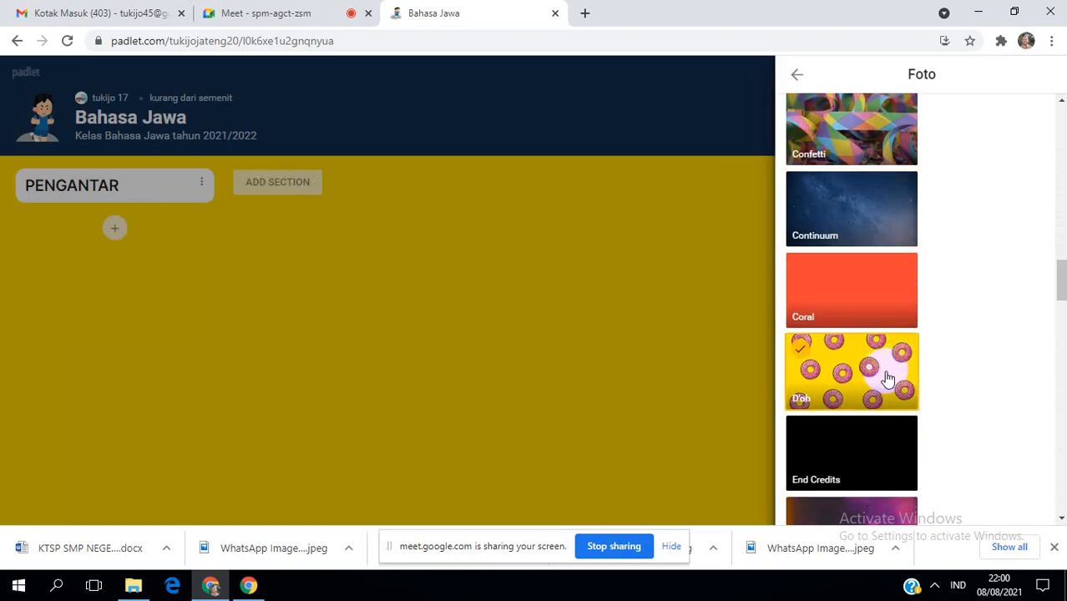
Try further photo wallpapers on the padlet, including Grass, Holland, Home by 7 and Kelly.
{"action": "scroll", "coordinate": [889, 367], "scroll_direction": "down", "scroll_amount": 2}
{"action": "left_click", "coordinate": [888, 334]}
{"action": "scroll", "coordinate": [877, 377], "scroll_direction": "down", "scroll_amount": 2}
{"action": "left_click", "coordinate": [879, 378]}
{"action": "scroll", "coordinate": [878, 376], "scroll_direction": "down", "scroll_amount": 2}
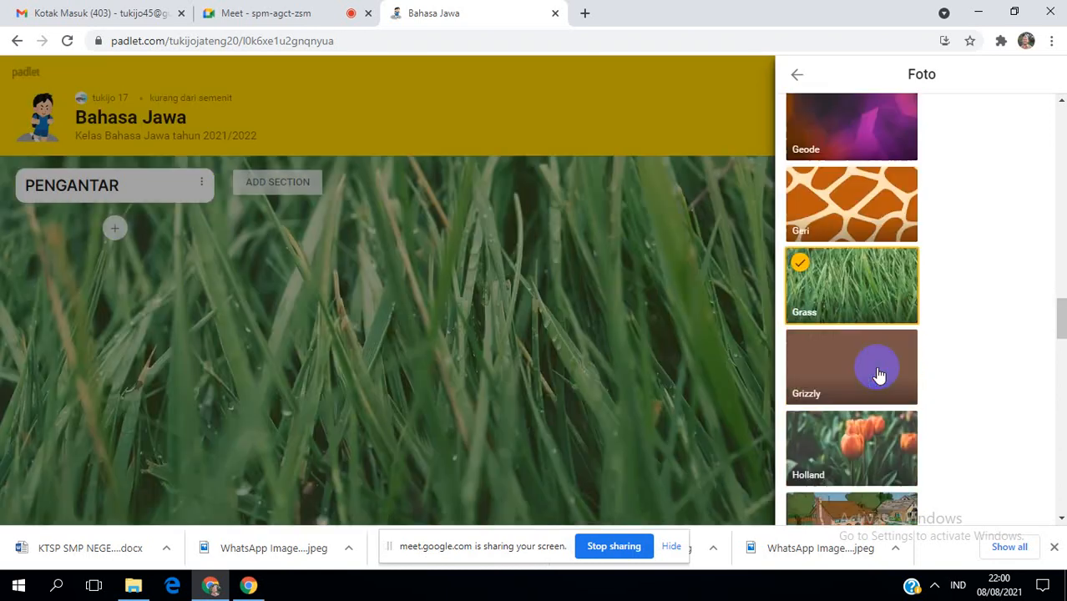
{"action": "left_click", "coordinate": [878, 374]}
{"action": "scroll", "coordinate": [878, 376], "scroll_direction": "down", "scroll_amount": 1}
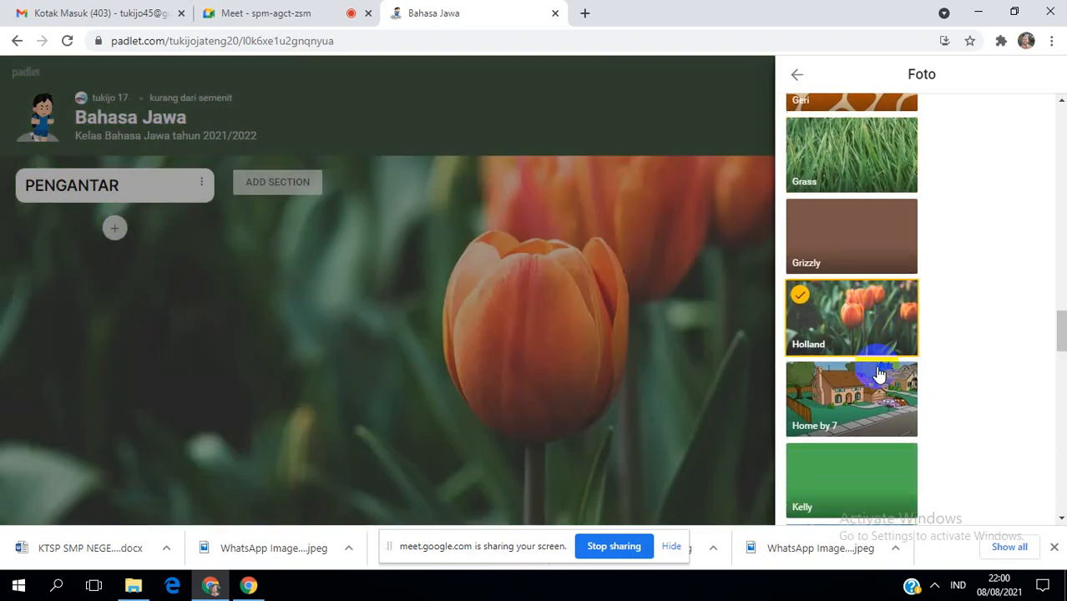
{"action": "left_click", "coordinate": [879, 394]}
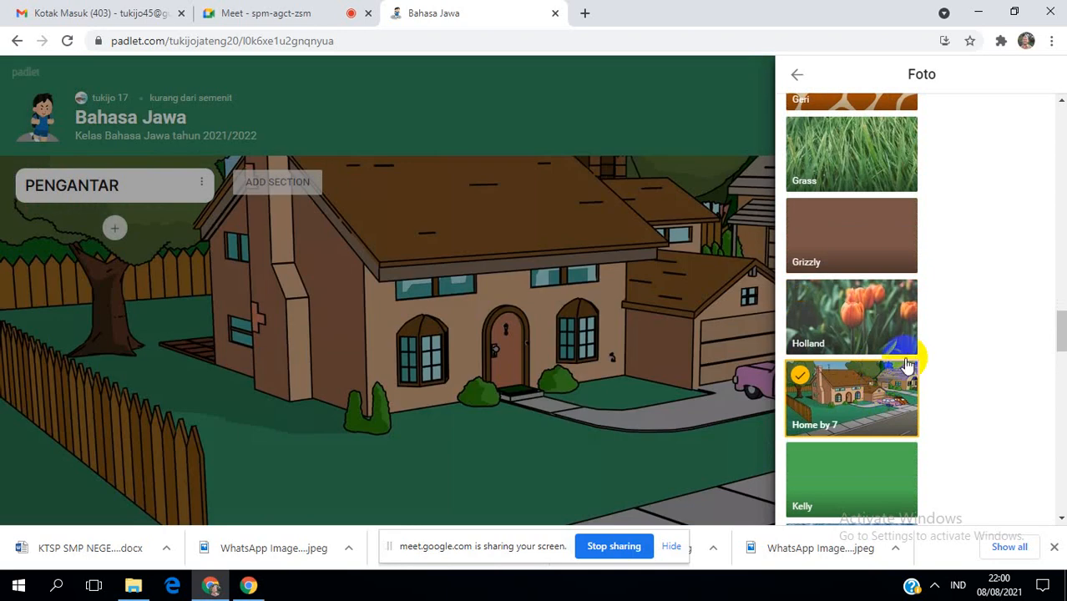
{"action": "scroll", "coordinate": [907, 365], "scroll_direction": "down", "scroll_amount": 1}
{"action": "left_click", "coordinate": [895, 378]}
Set the padlet's wallpaper to the Skyline photo and return to the modification settings.
{"action": "scroll", "coordinate": [893, 384], "scroll_direction": "down", "scroll_amount": 4}
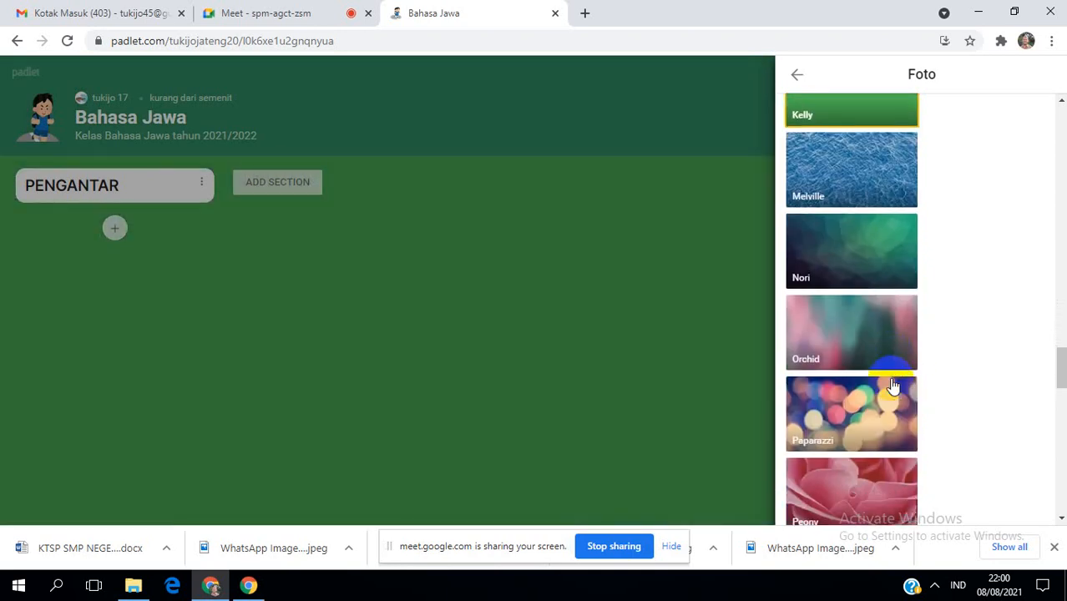
{"action": "scroll", "coordinate": [894, 382], "scroll_direction": "down", "scroll_amount": 9}
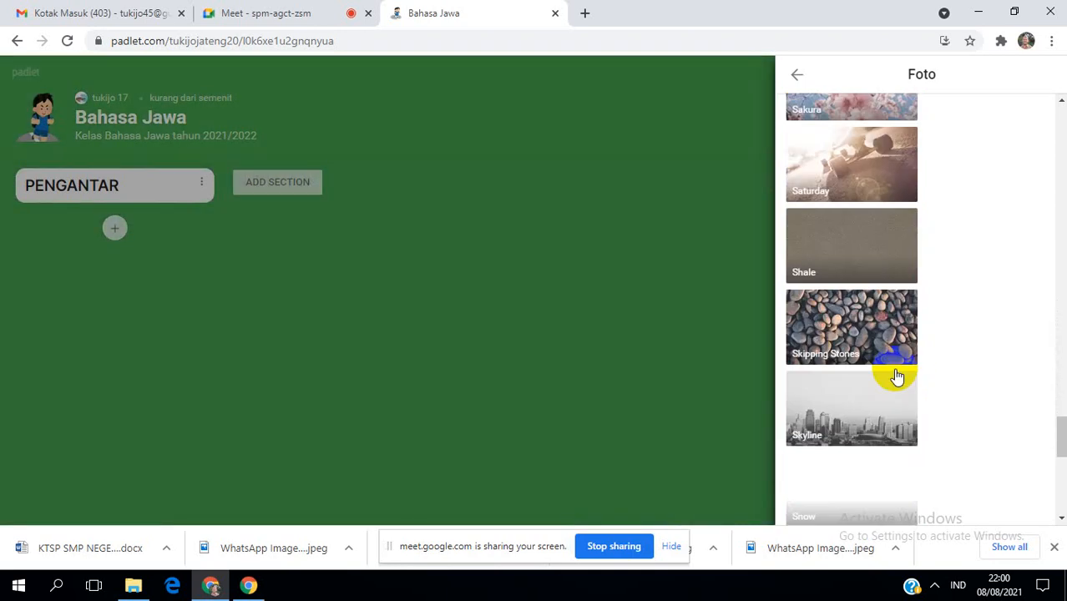
{"action": "scroll", "coordinate": [895, 374], "scroll_direction": "down", "scroll_amount": 2}
{"action": "scroll", "coordinate": [894, 370], "scroll_direction": "up", "scroll_amount": 1}
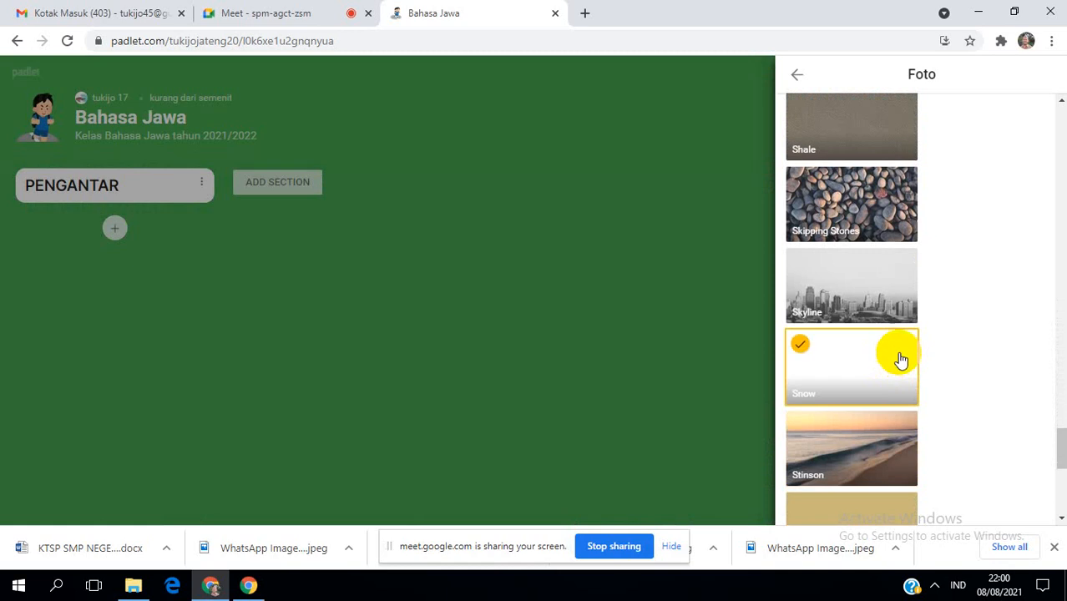
{"action": "left_click", "coordinate": [900, 293]}
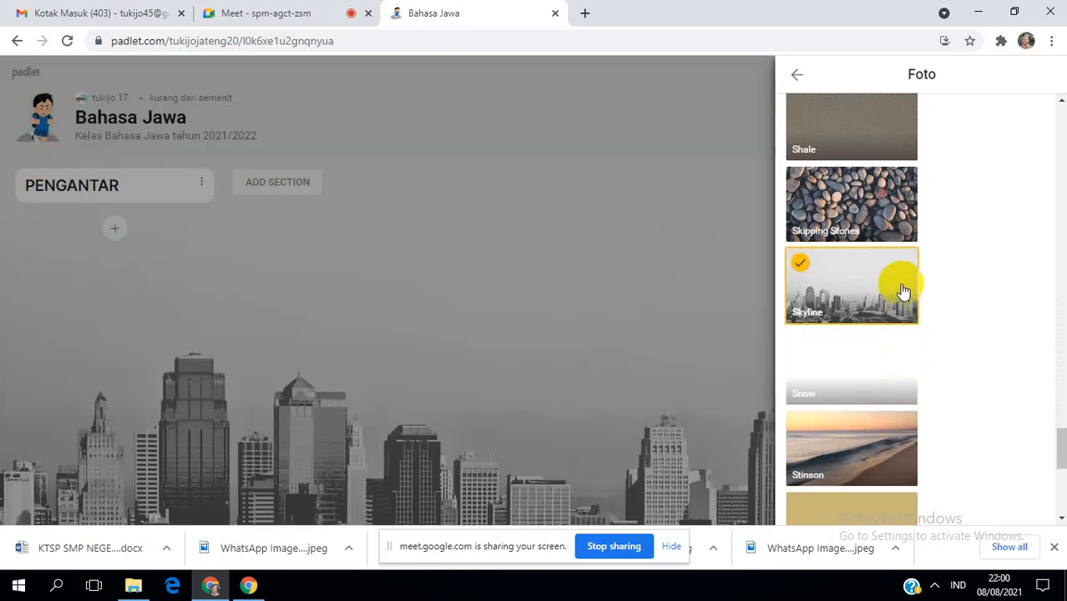
{"action": "scroll", "coordinate": [850, 241], "scroll_direction": "up", "scroll_amount": 10}
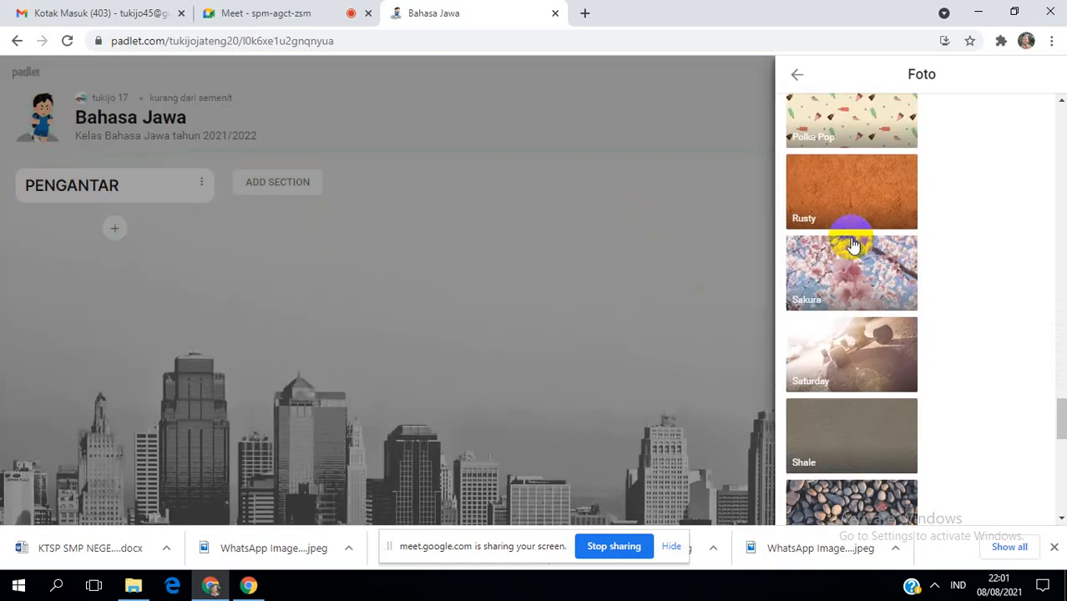
{"action": "scroll", "coordinate": [845, 290], "scroll_direction": "up", "scroll_amount": 15}
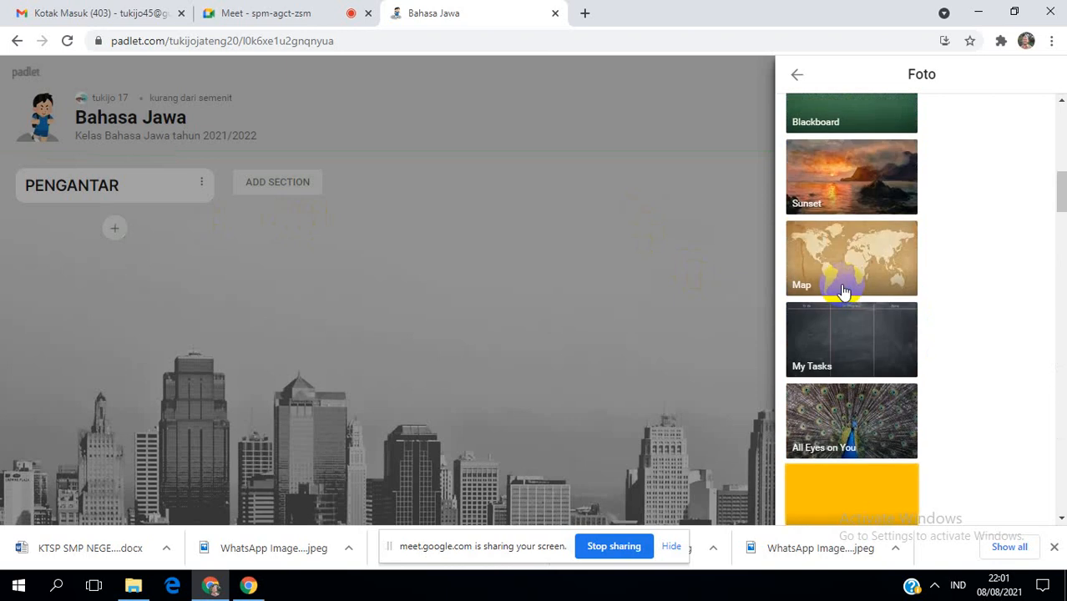
{"action": "left_click", "coordinate": [799, 75]}
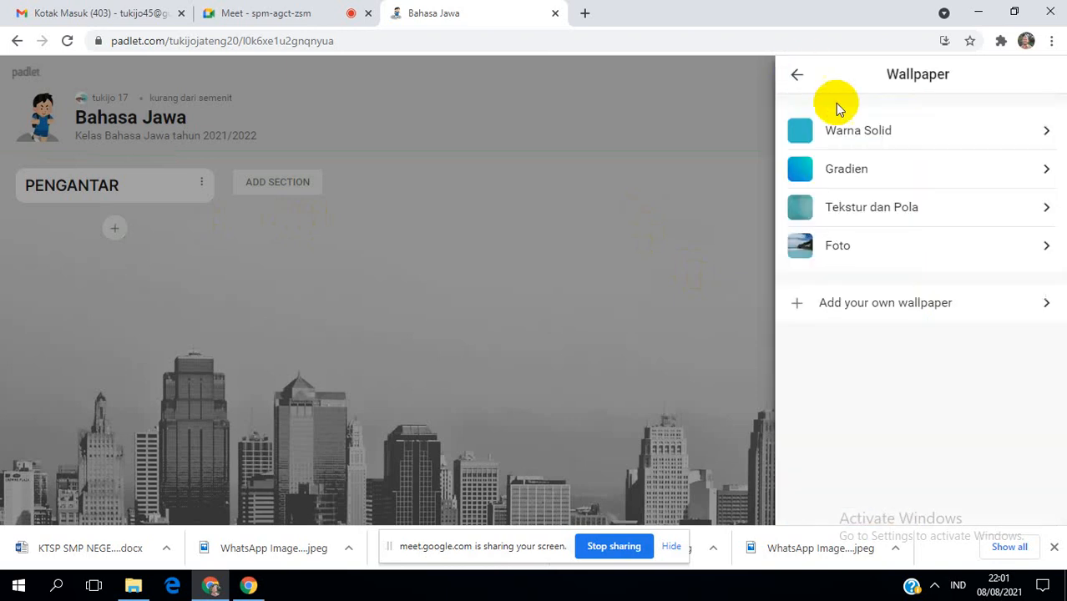
{"action": "left_click", "coordinate": [799, 75]}
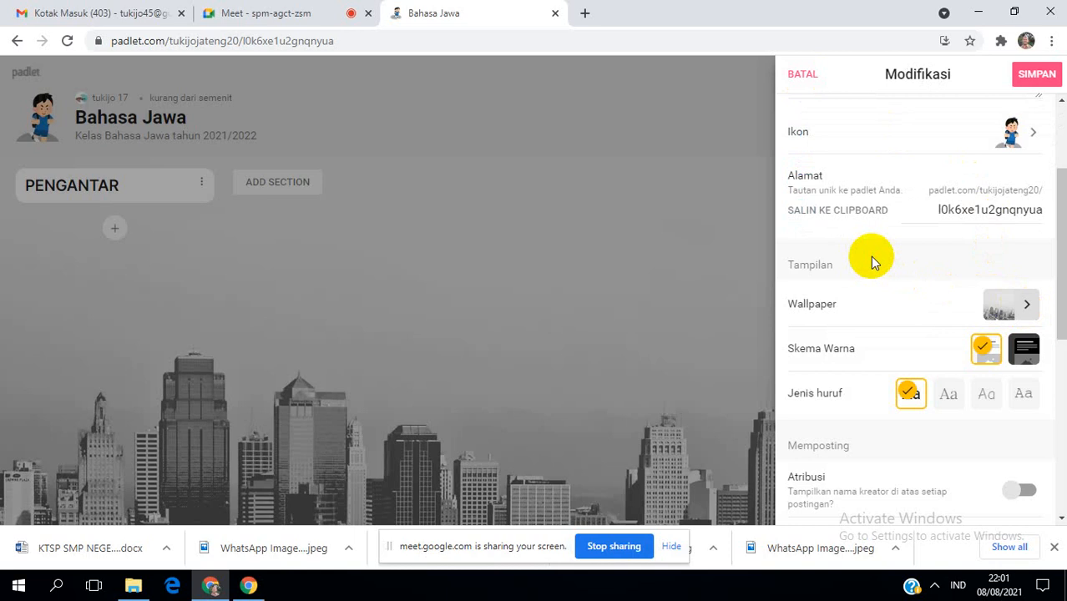
Set the padlet's colour scheme to dark and continue editing without discarding the unsaved changes.
{"action": "left_click", "coordinate": [1025, 349]}
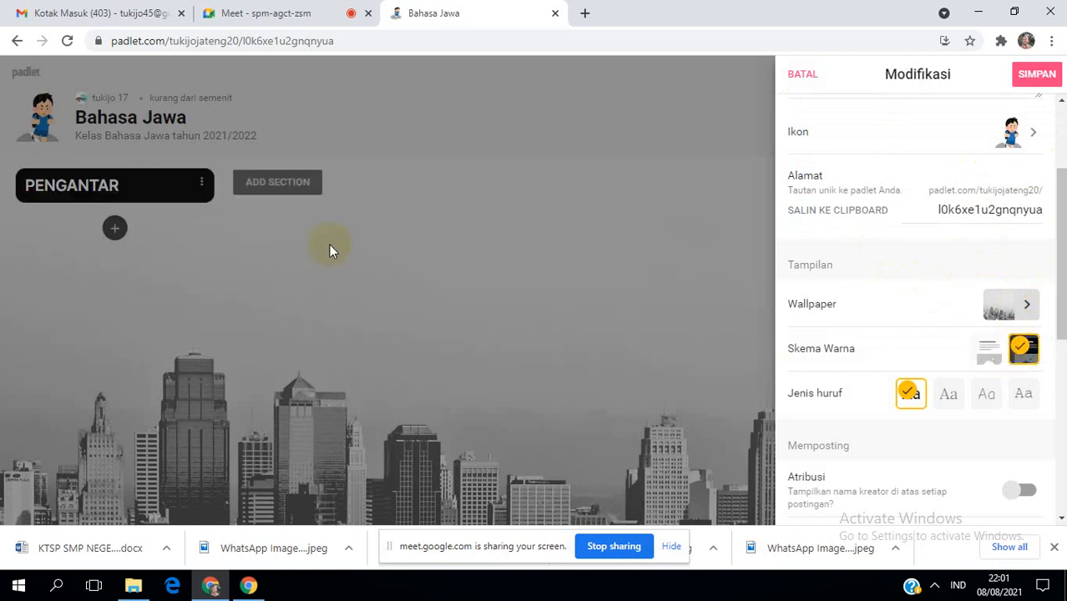
{"action": "left_click", "coordinate": [350, 228]}
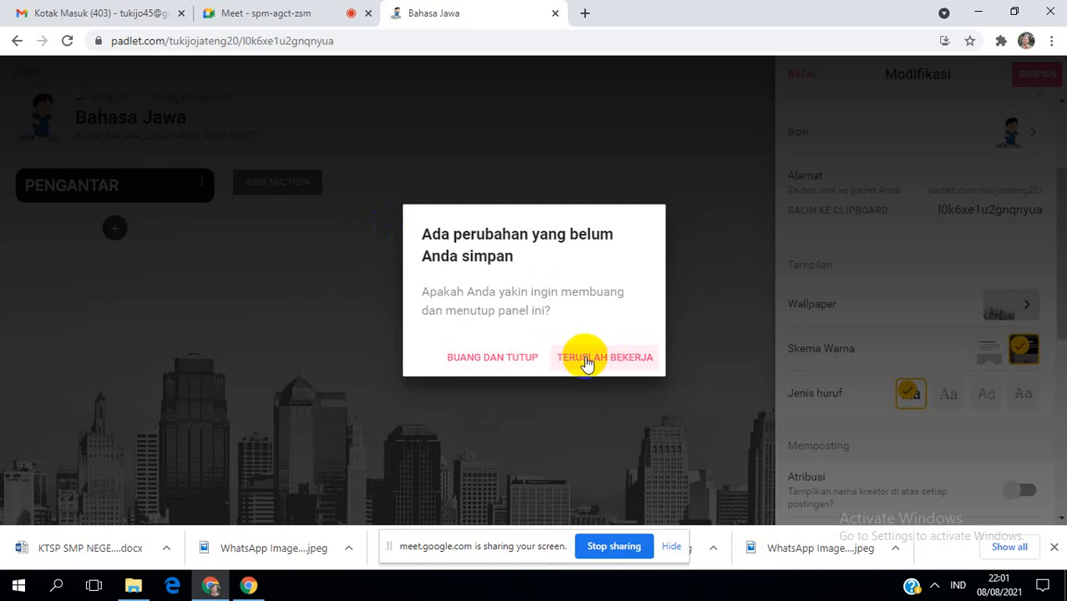
{"action": "left_click", "coordinate": [588, 359]}
Turn on Atribusi to show creators' names above posts and Komentar to allow visitor comments.
{"action": "scroll", "coordinate": [996, 284], "scroll_direction": "down", "scroll_amount": 1}
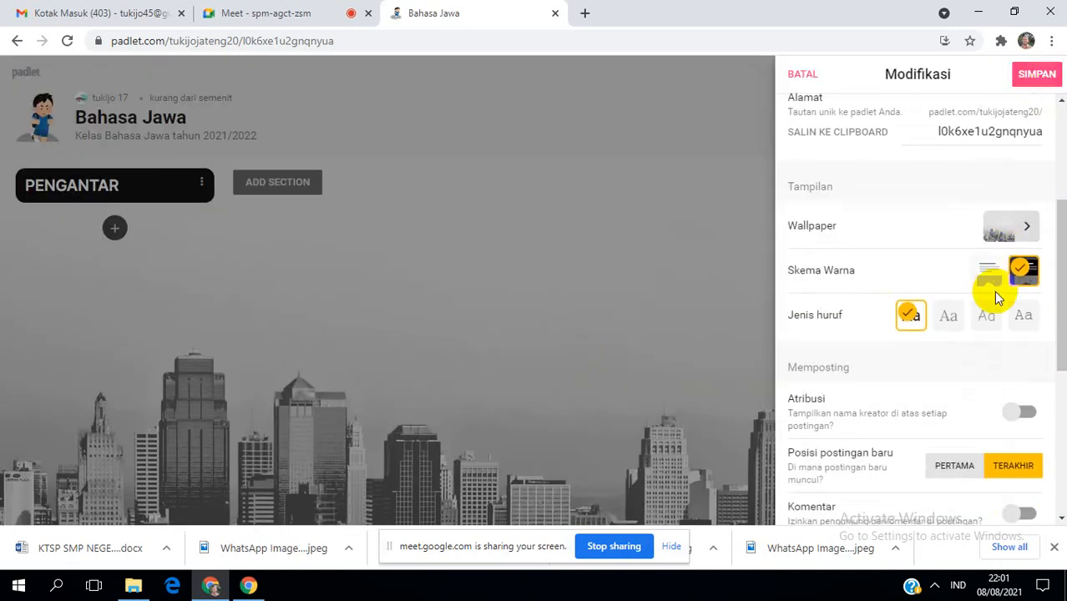
{"action": "left_click", "coordinate": [1026, 412]}
{"action": "scroll", "coordinate": [1028, 411], "scroll_direction": "down", "scroll_amount": 2}
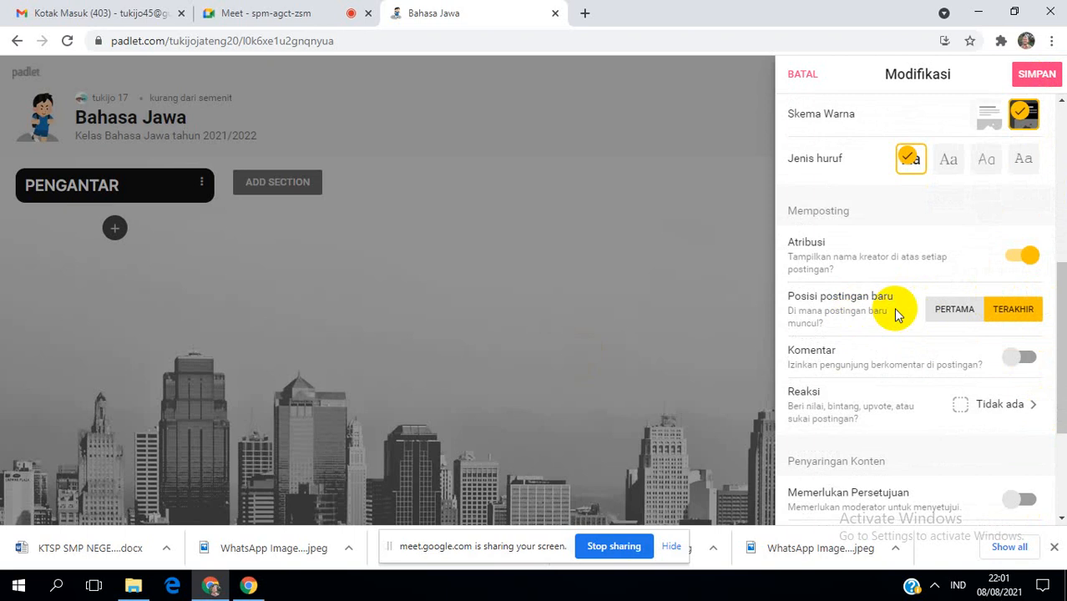
{"action": "left_click", "coordinate": [1028, 358]}
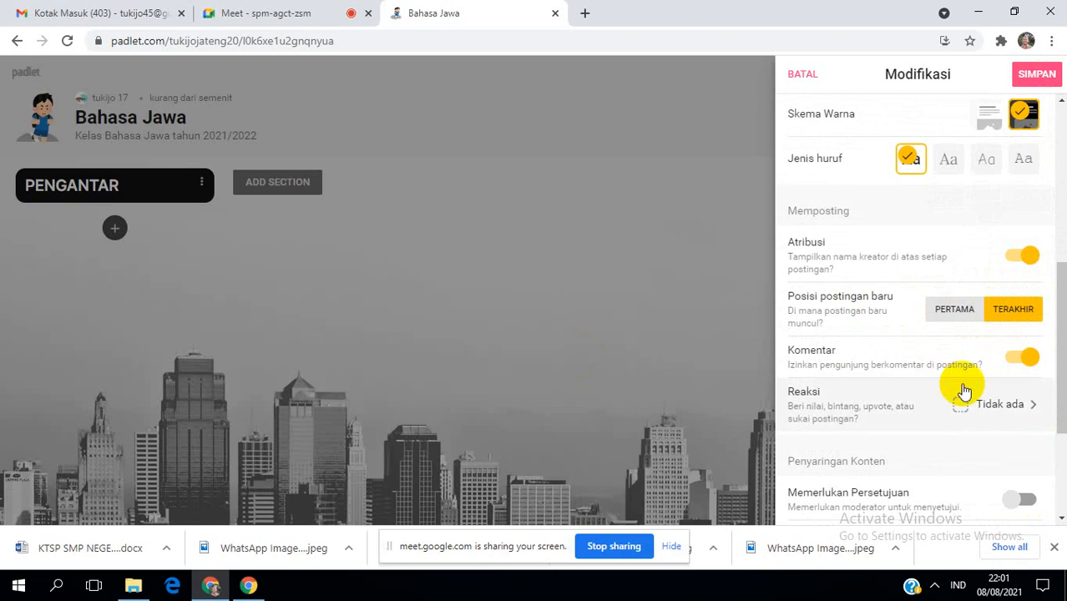
Set the post reactions to Bintang and turn on the Saring Kata-Kata Buruk content filter.
{"action": "scroll", "coordinate": [969, 405], "scroll_direction": "down", "scroll_amount": 1}
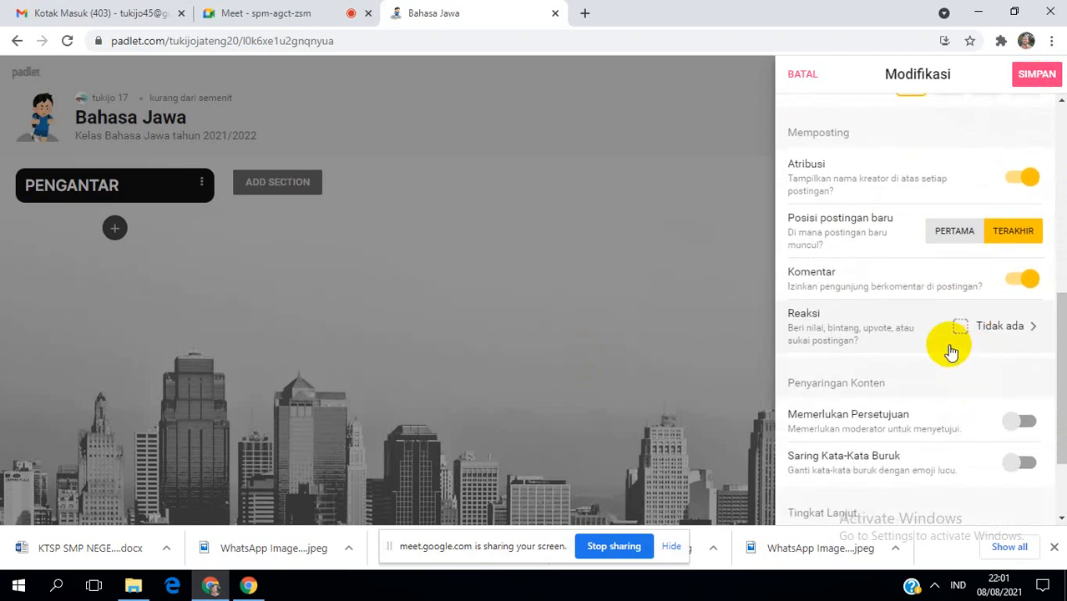
{"action": "left_click", "coordinate": [1021, 326]}
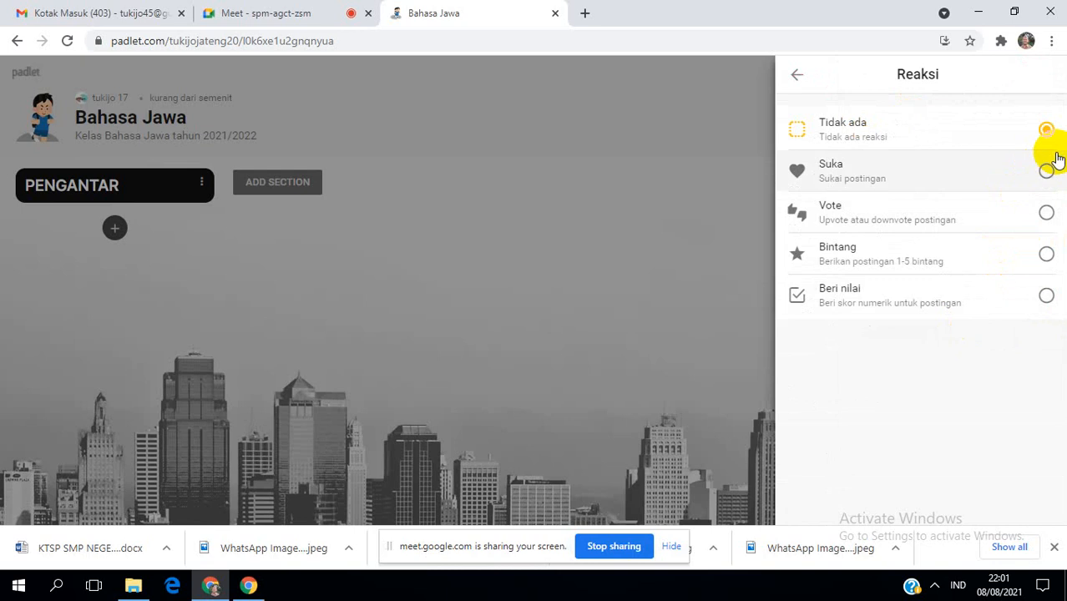
{"action": "left_click", "coordinate": [892, 249]}
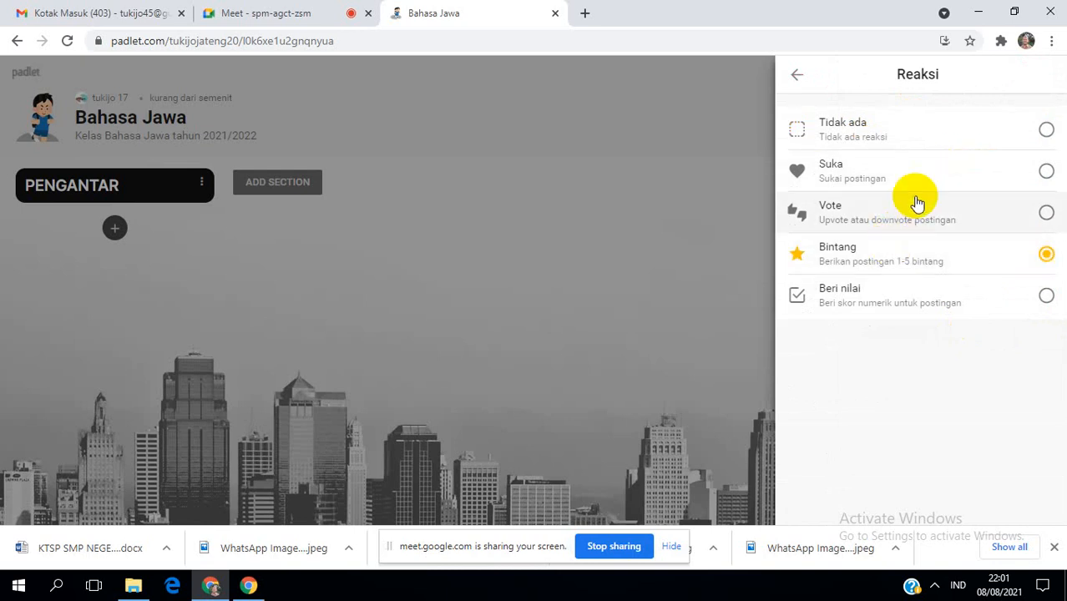
{"action": "left_click", "coordinate": [796, 76]}
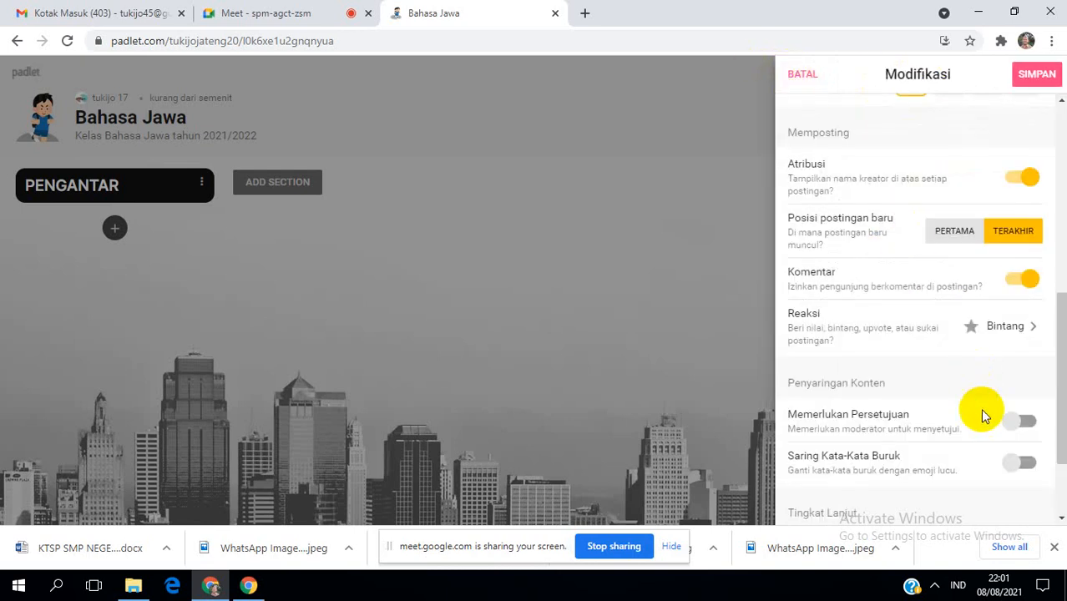
{"action": "scroll", "coordinate": [982, 415], "scroll_direction": "down", "scroll_amount": 2}
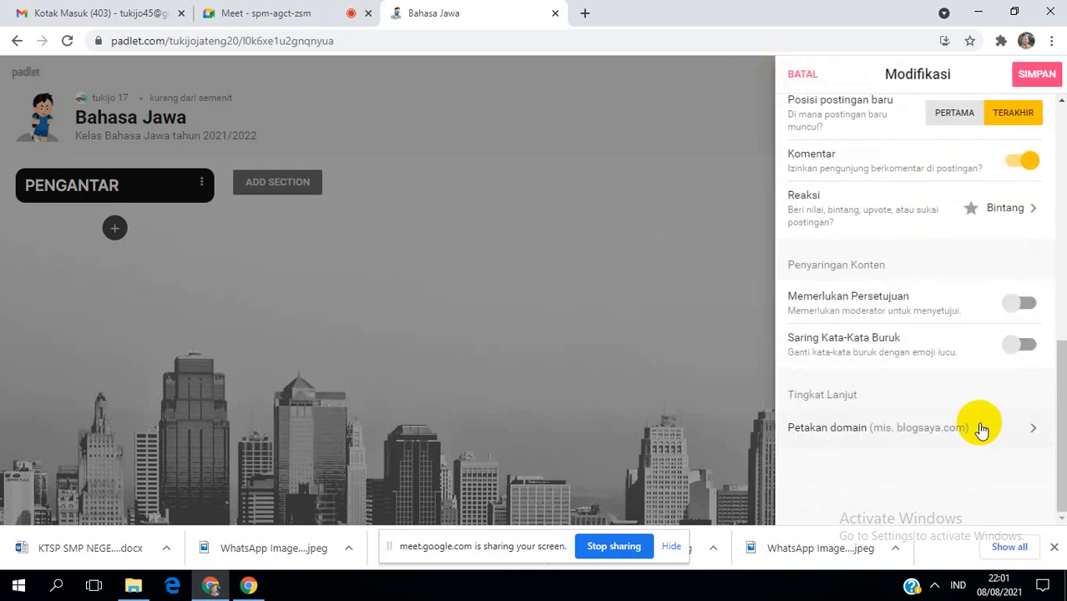
{"action": "left_click", "coordinate": [1020, 346]}
Save the padlet's modifications, review the settings and close them to return to the board.
{"action": "scroll", "coordinate": [965, 433], "scroll_direction": "up", "scroll_amount": 6}
{"action": "left_click", "coordinate": [1048, 85]}
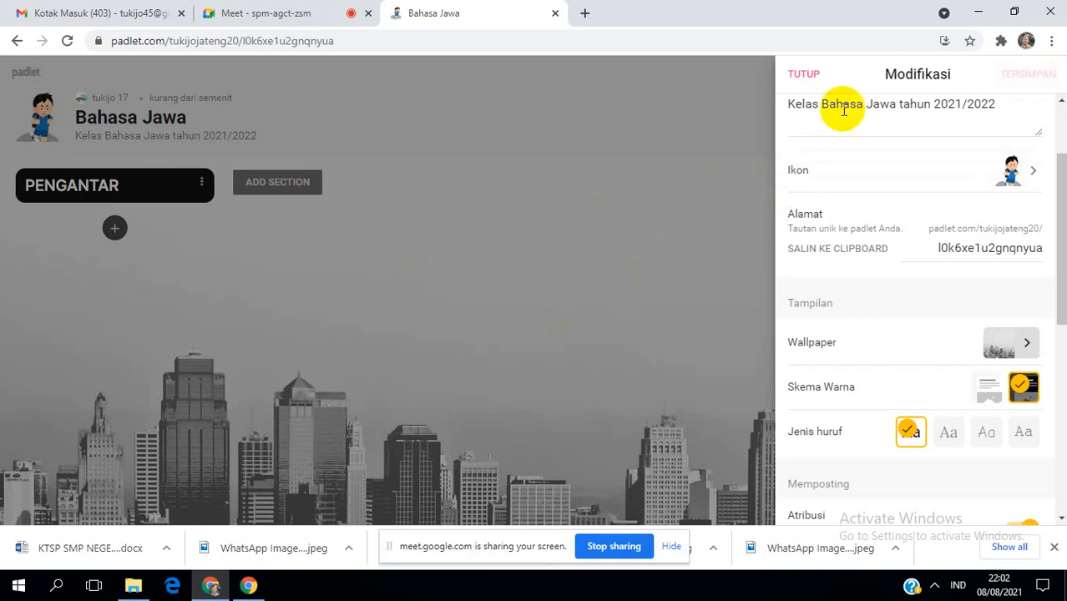
{"action": "scroll", "coordinate": [787, 330], "scroll_direction": "down", "scroll_amount": 3}
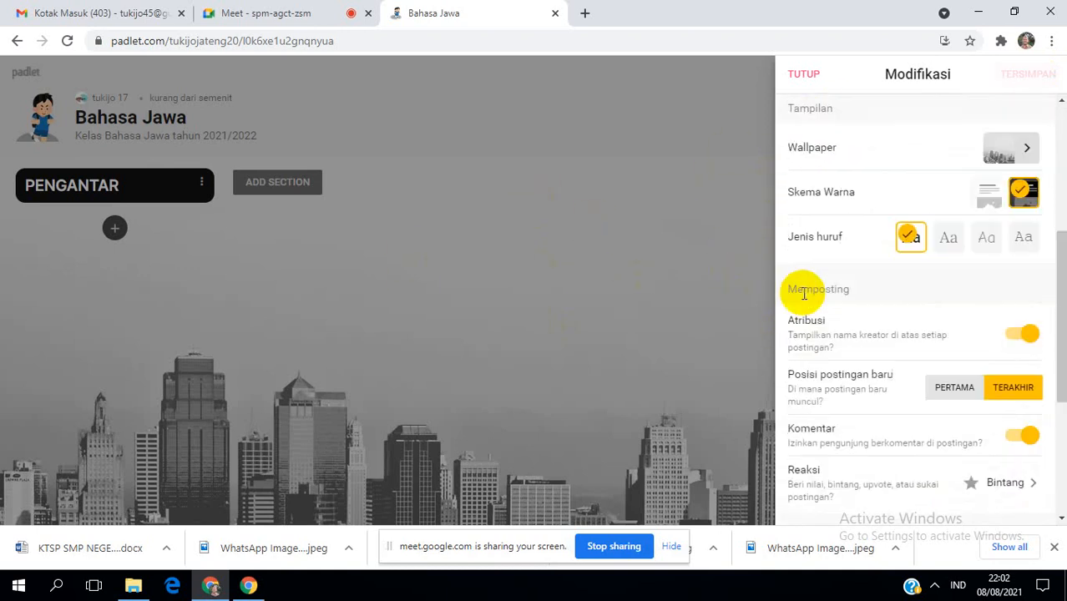
{"action": "scroll", "coordinate": [793, 286], "scroll_direction": "up", "scroll_amount": 4}
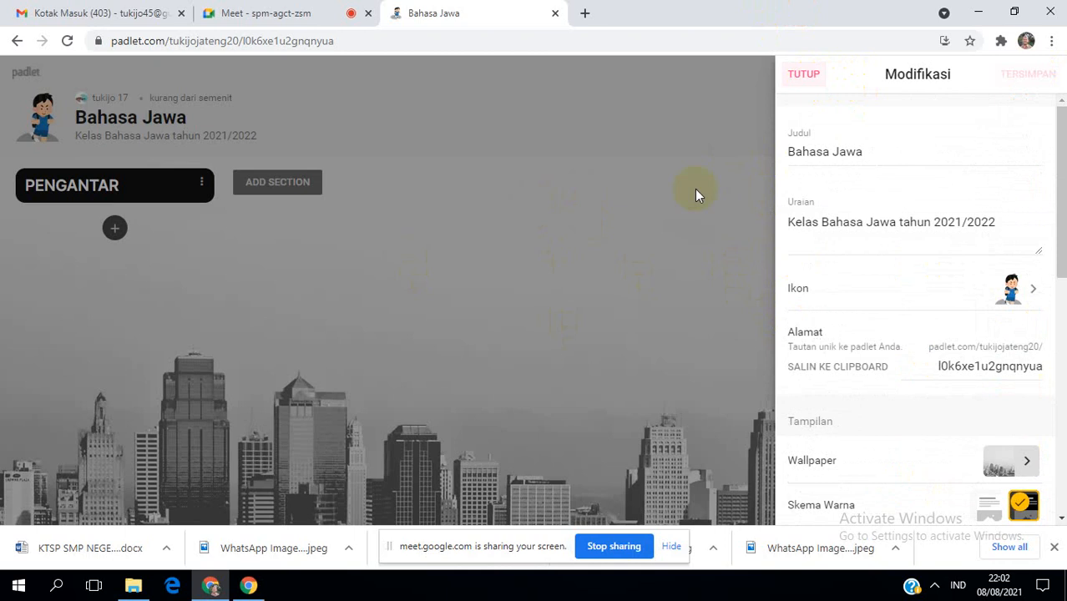
{"action": "left_click", "coordinate": [812, 75]}
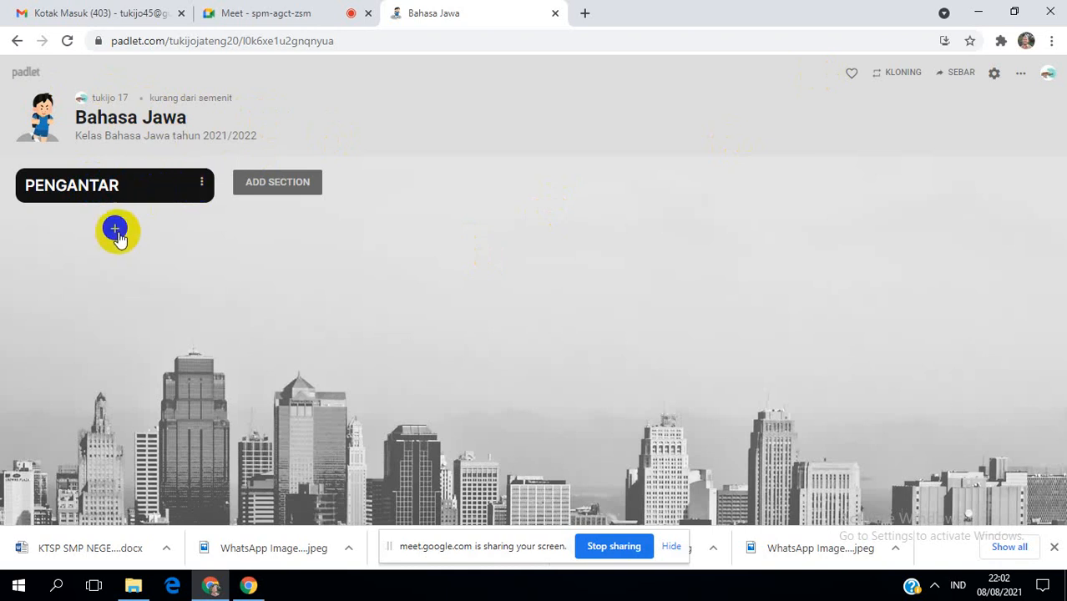
Add a second section named TUJUAN PEMBELAJARAN to the board and save it.
{"action": "left_click", "coordinate": [301, 185]}
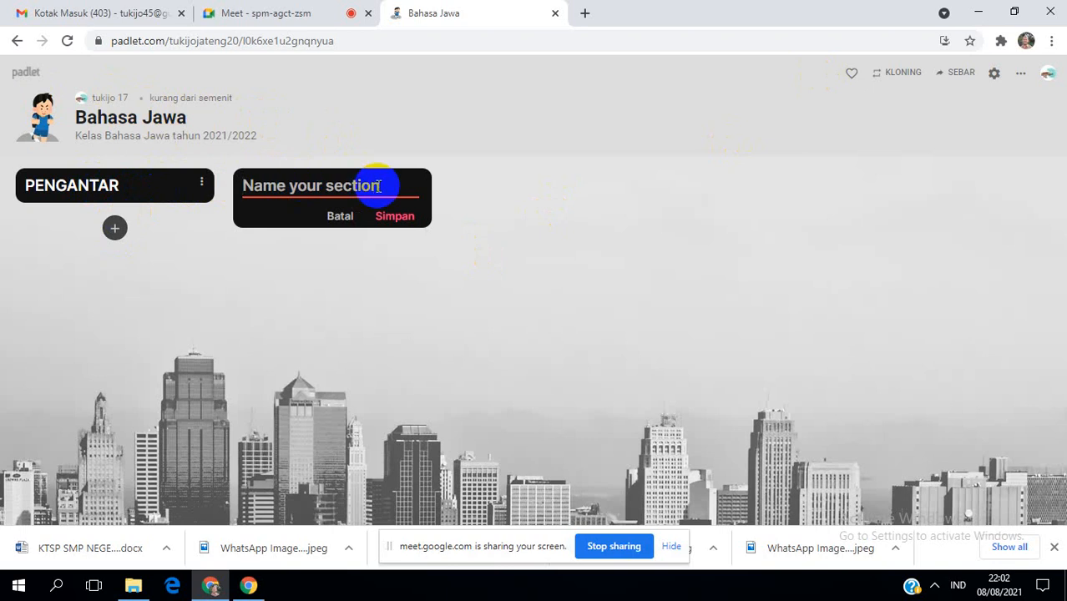
{"action": "type", "text": "TUJU"}
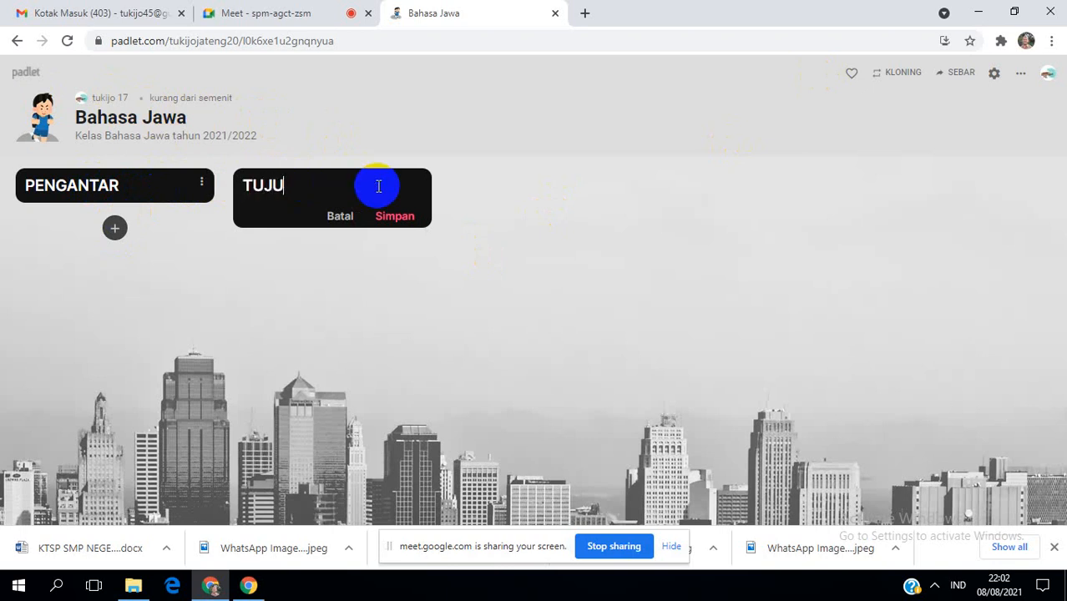
{"action": "type", "text": "AN PEMBELAJ"}
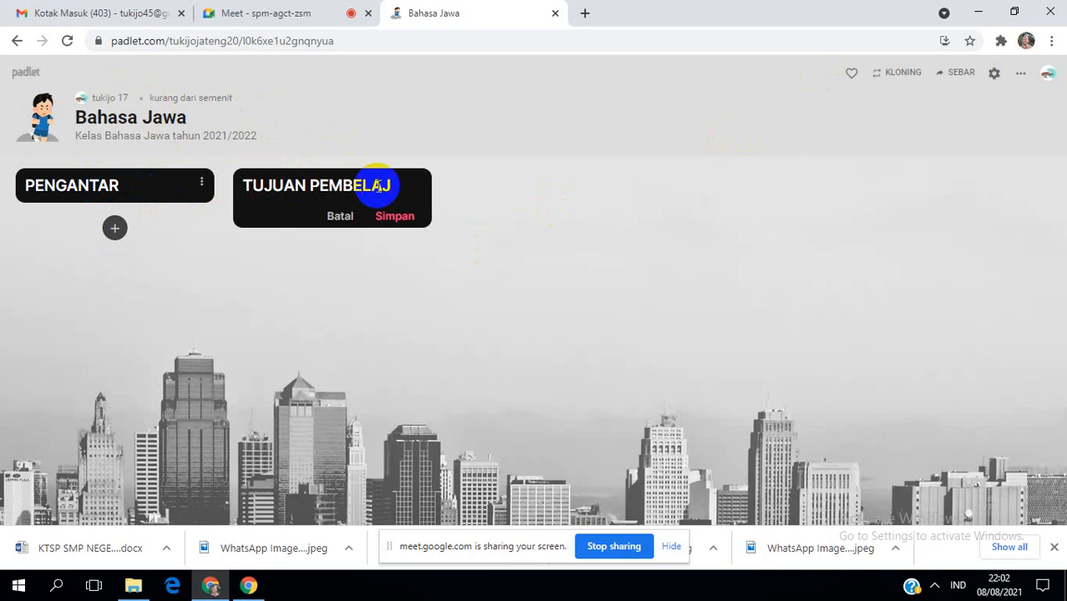
{"action": "type", "text": "ARAN"}
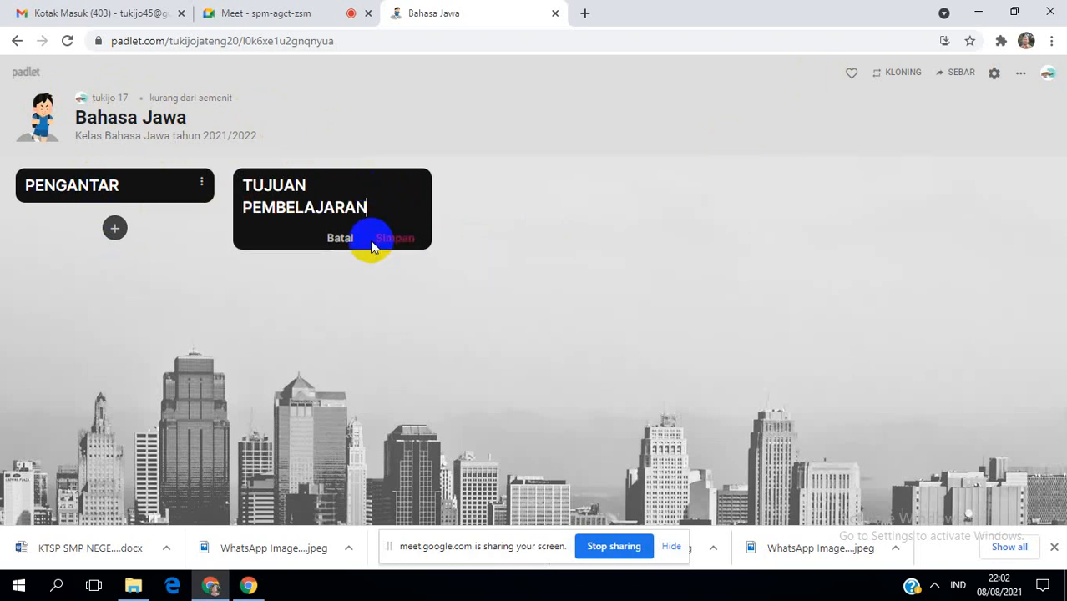
{"action": "left_click", "coordinate": [394, 238]}
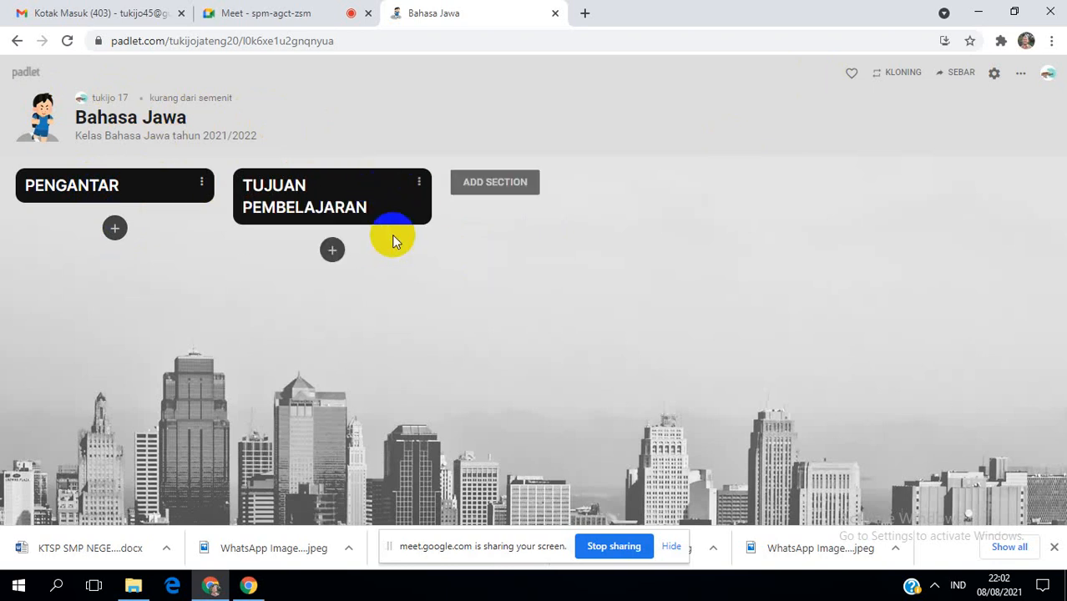
Add a section named MATERI after TUJUAN PEMBELAJARAN and save it.
{"action": "left_click", "coordinate": [474, 181]}
{"action": "type", "text": "MATERI"}
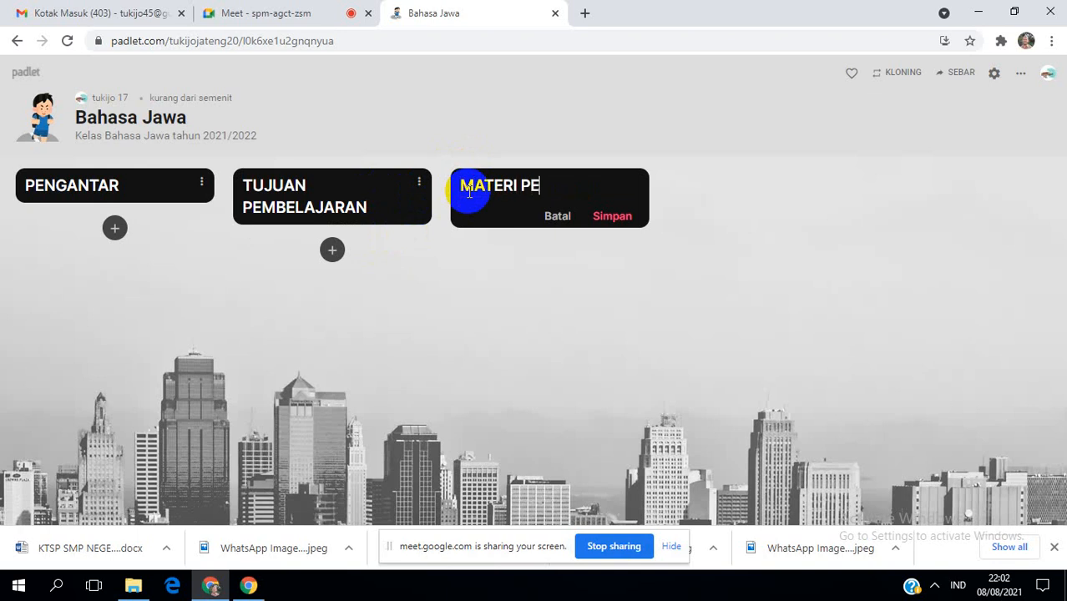
{"action": "left_click", "coordinate": [613, 215]}
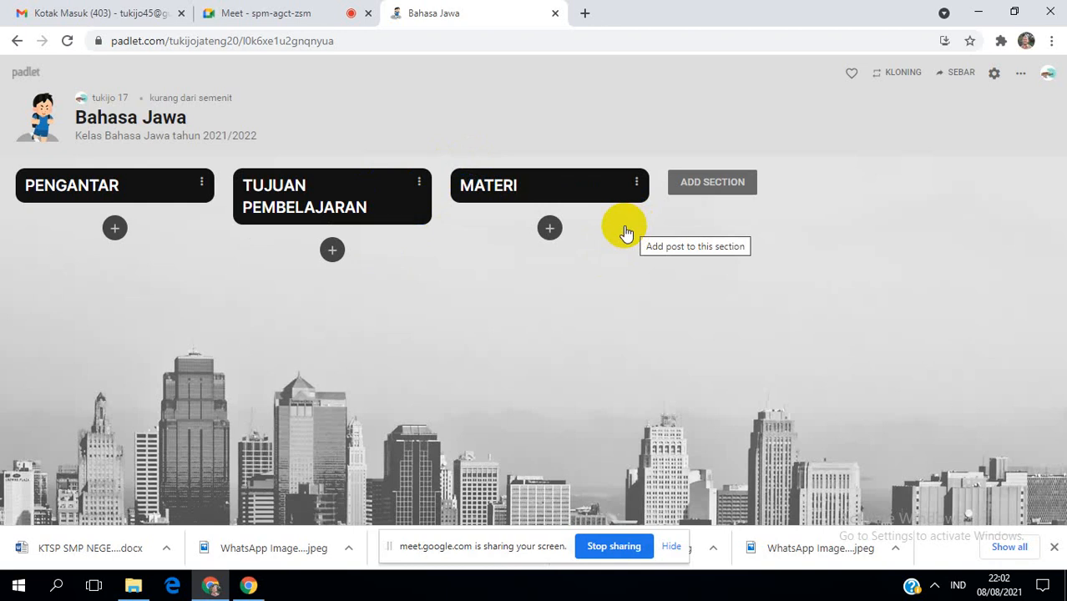
Add a section named MEDIA after MATERI and save it.
{"action": "left_click", "coordinate": [690, 186]}
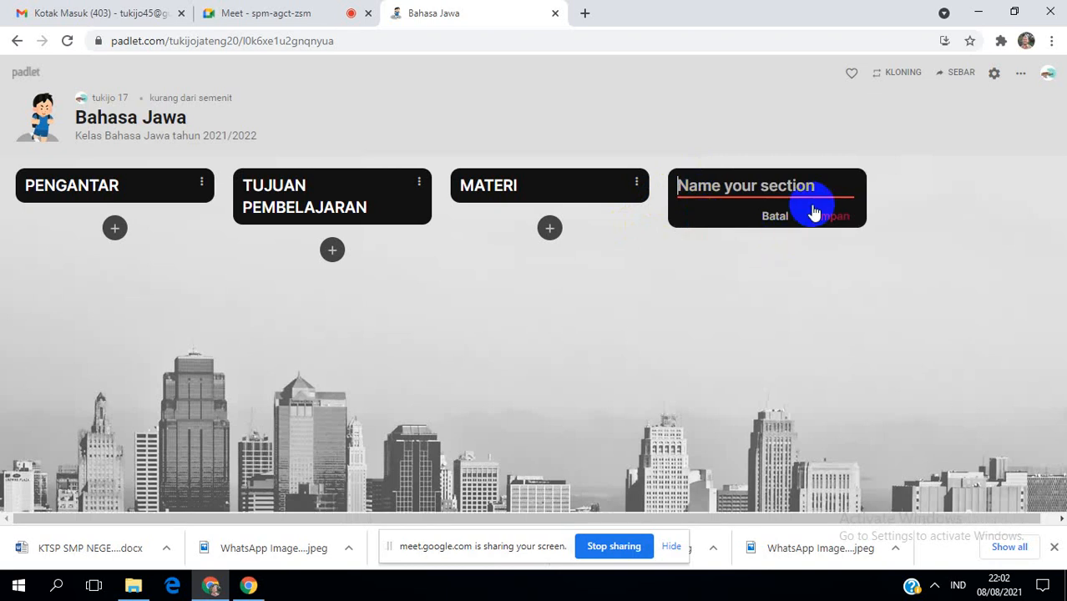
{"action": "type", "text": "p"}
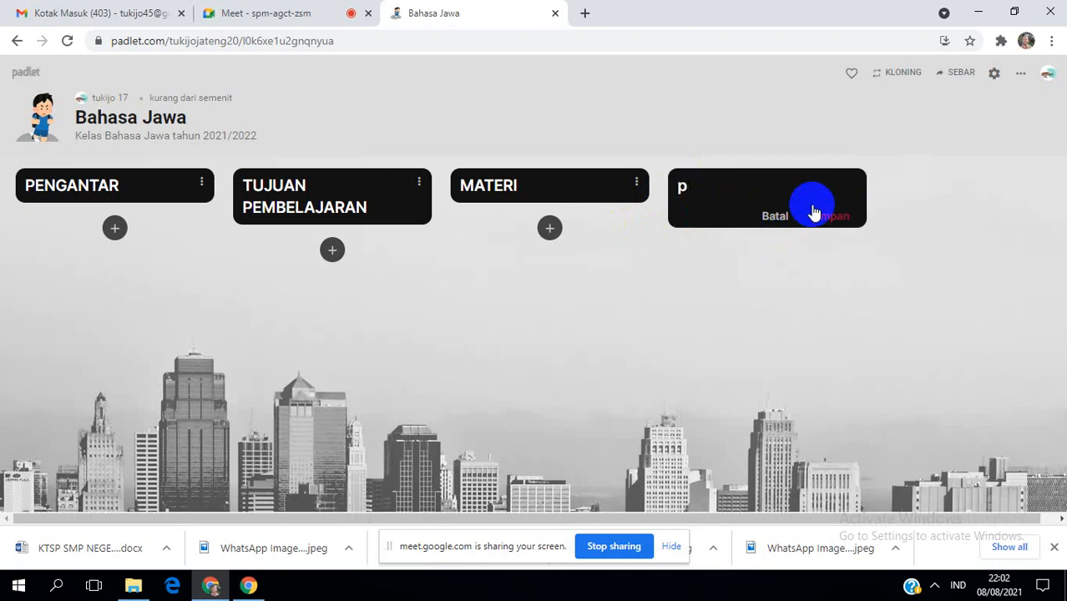
{"action": "key", "text": "BackSpace"}
{"action": "type", "text": "MEDIA"}
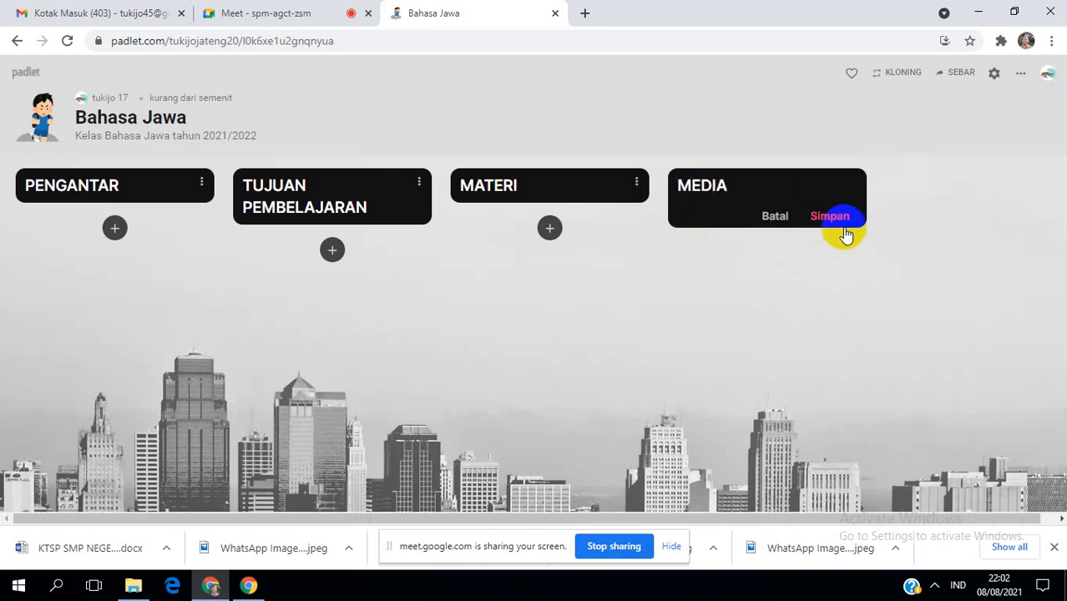
{"action": "left_click", "coordinate": [844, 225]}
Add a section named EVALUASI after MEDIA and save it.
{"action": "left_click", "coordinate": [934, 184]}
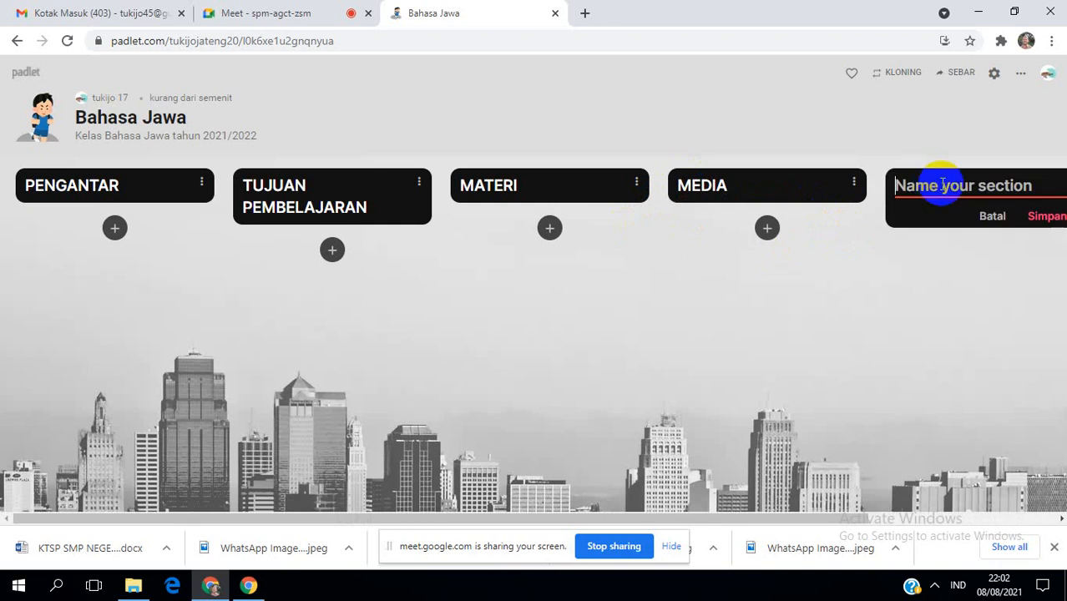
{"action": "type", "text": "E"}
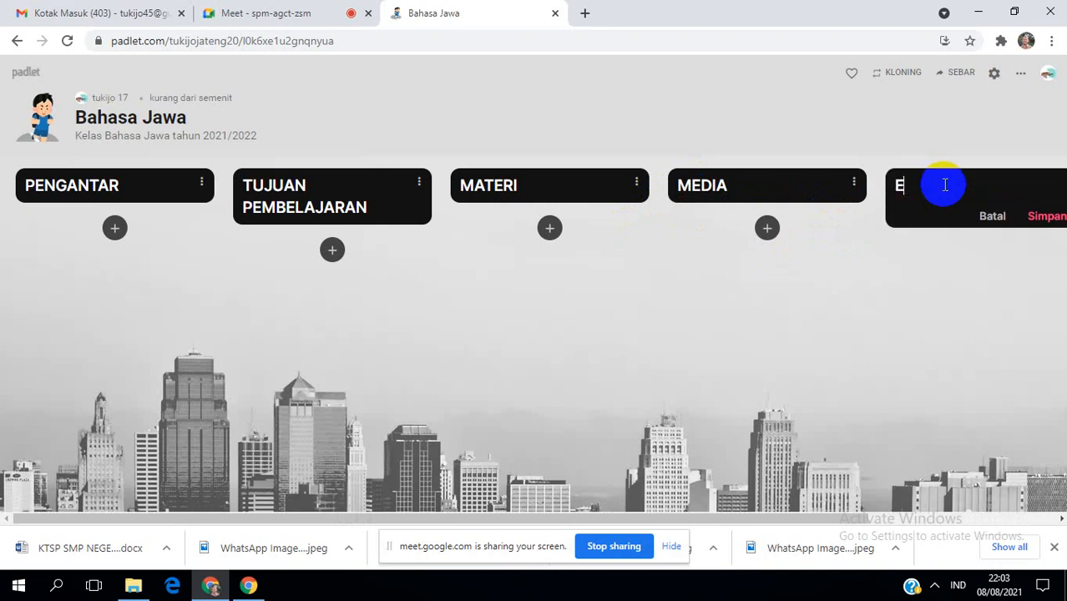
{"action": "type", "text": "VALUASI"}
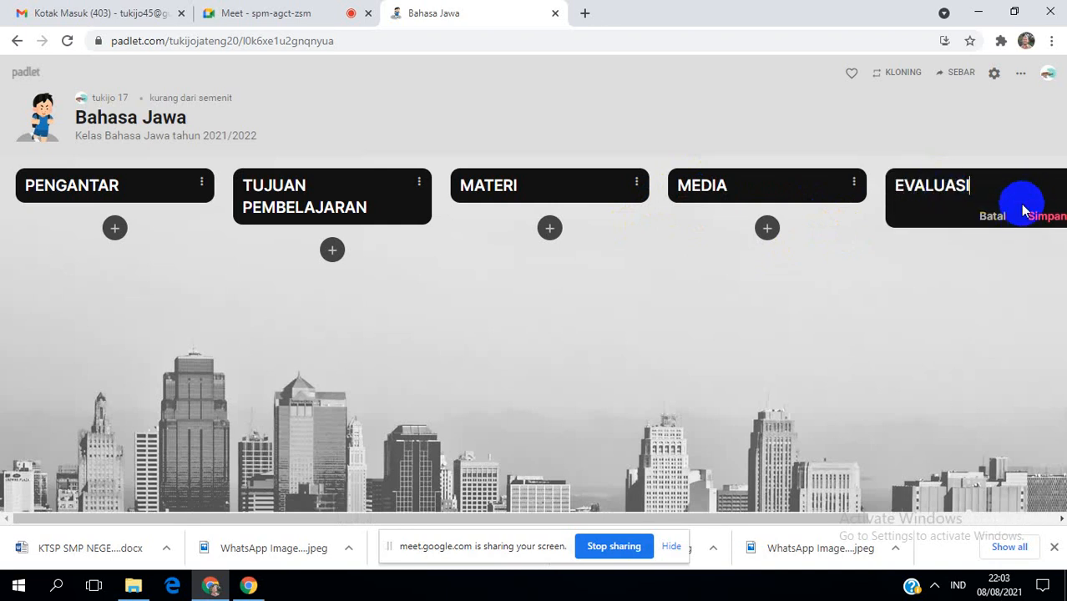
{"action": "left_click", "coordinate": [1029, 216]}
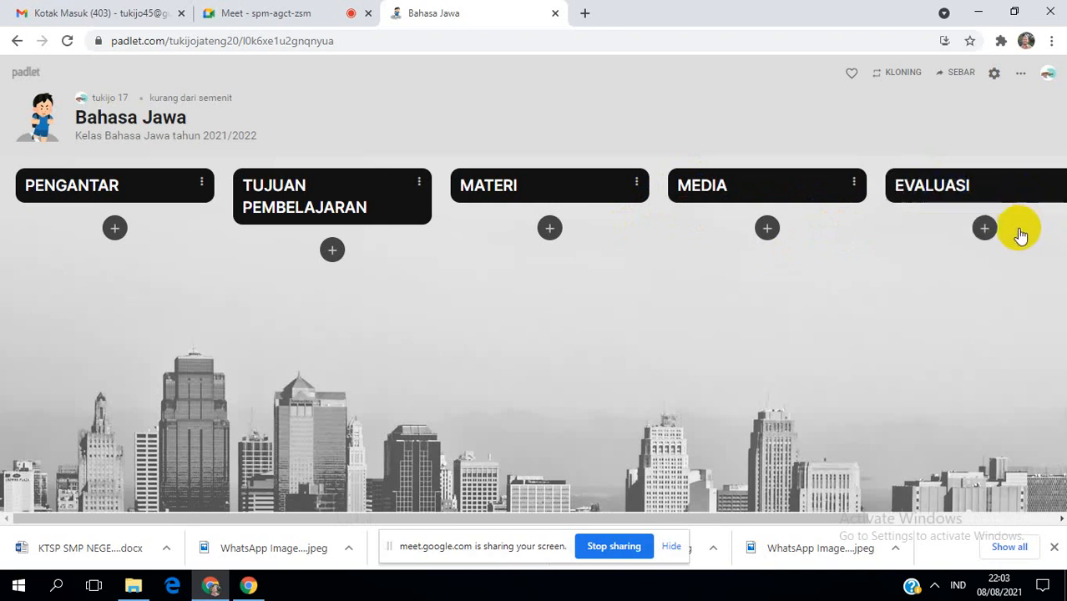
Review the rename, move and delete options of the TUJUAN PEMBELAJARAN and PENGANTAR sections without applying any.
{"action": "left_click", "coordinate": [409, 190]}
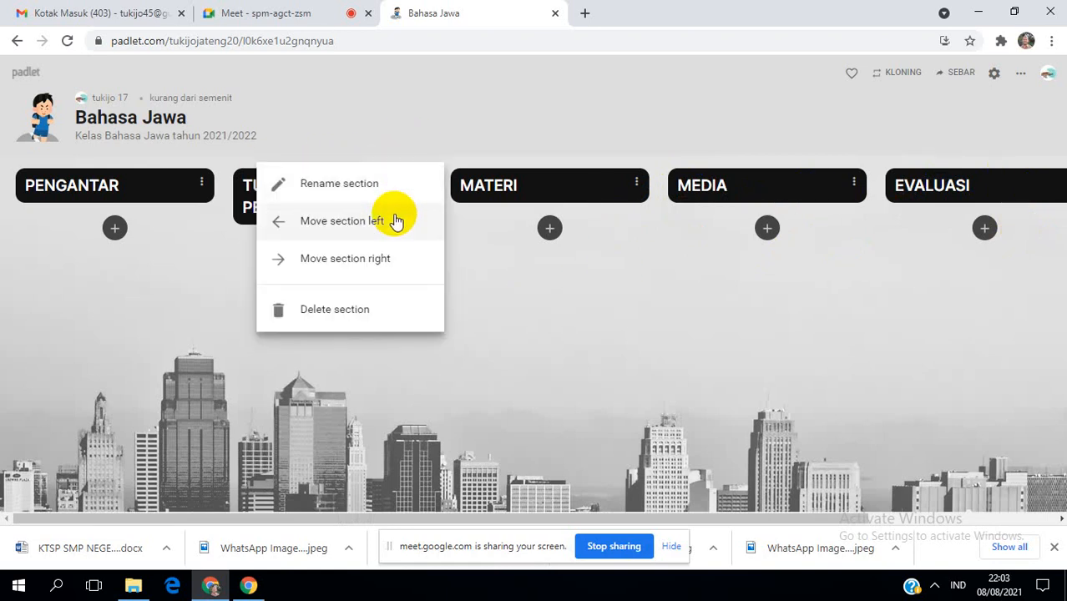
{"action": "left_click", "coordinate": [417, 125]}
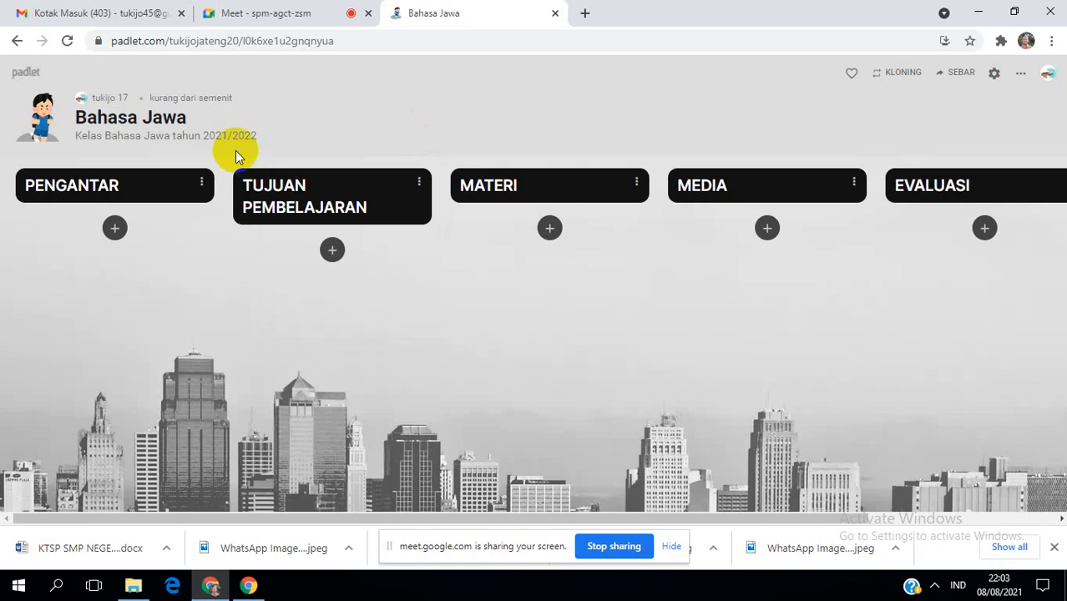
{"action": "left_click", "coordinate": [203, 185]}
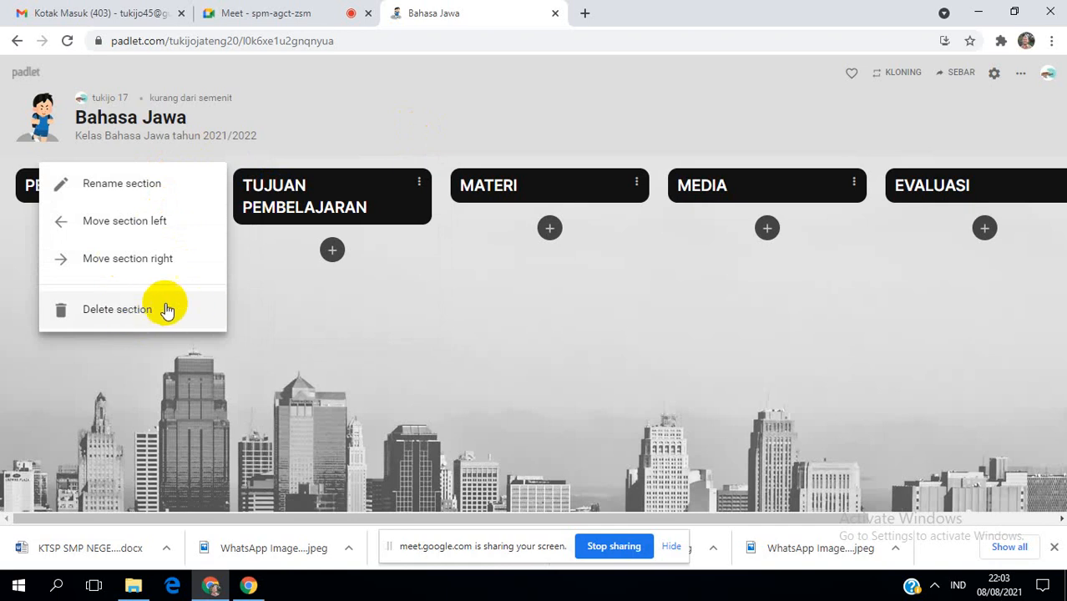
{"action": "left_click", "coordinate": [276, 291]}
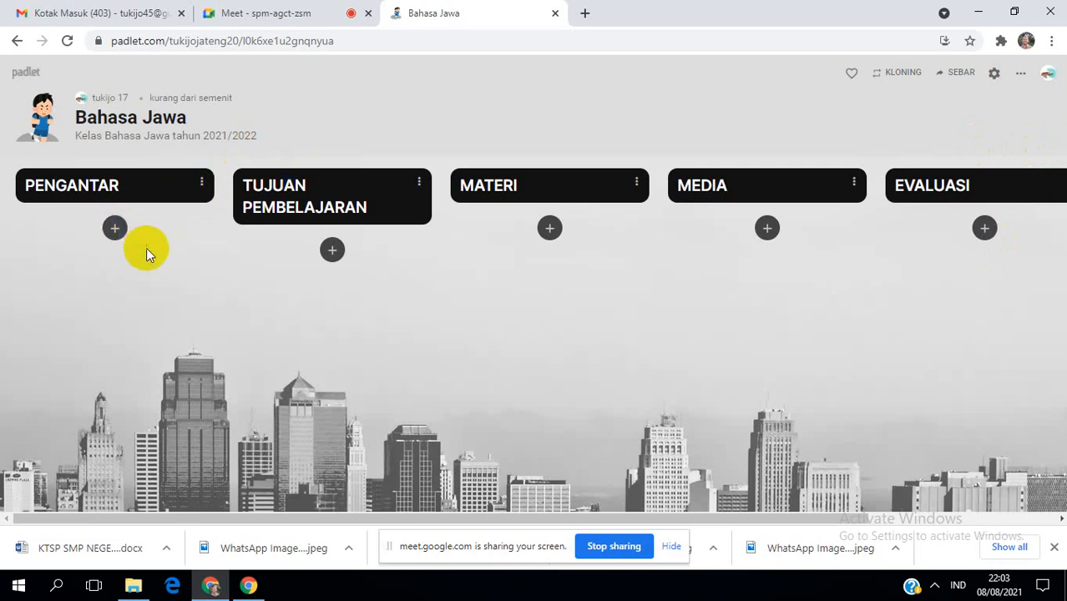
Start a new post in the PENGANTAR section with the subject PENGANTAR MATERI.
{"action": "left_click", "coordinate": [114, 228]}
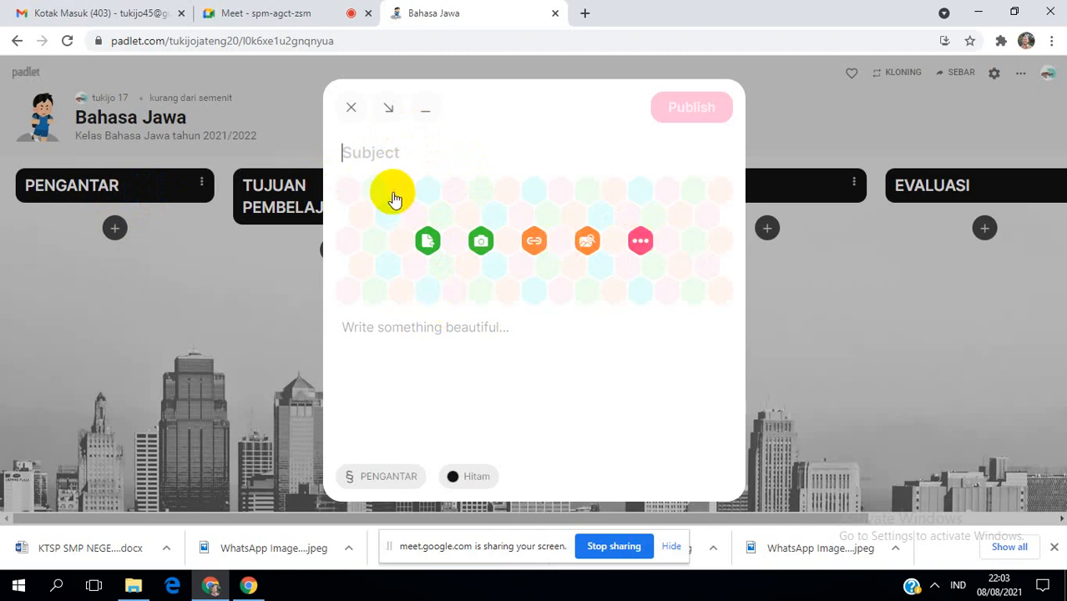
{"action": "left_click", "coordinate": [380, 152]}
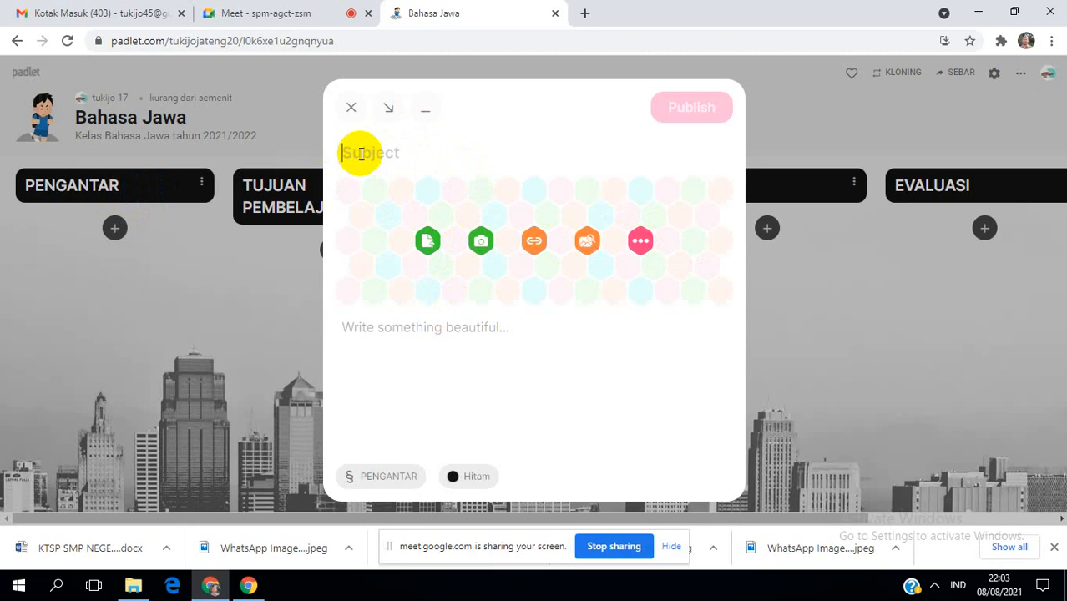
{"action": "type", "text": "PENGANTAR MATERI"}
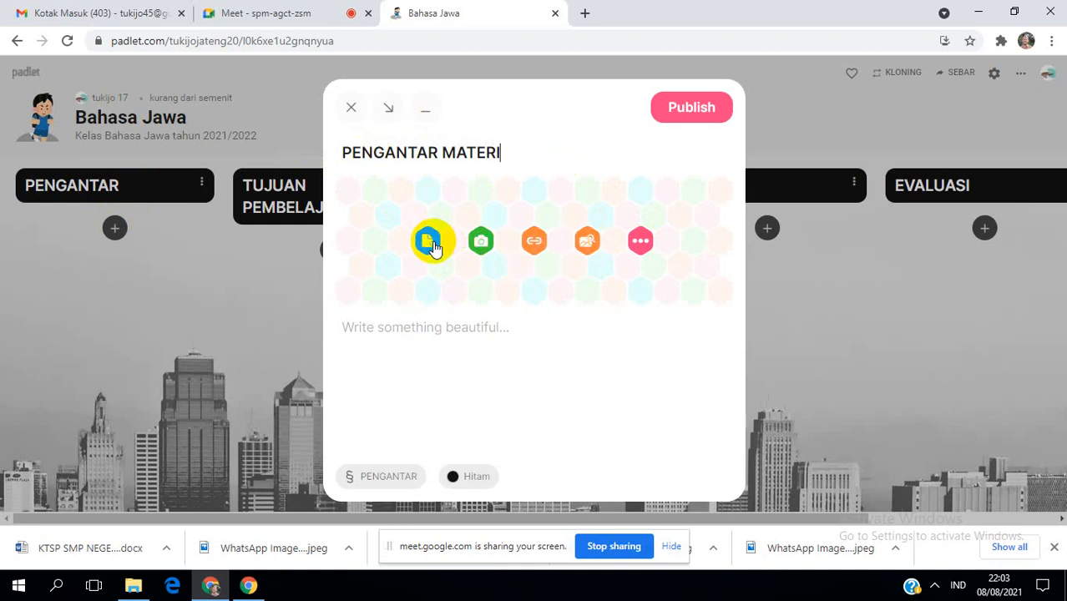
{"action": "left_click", "coordinate": [640, 243]}
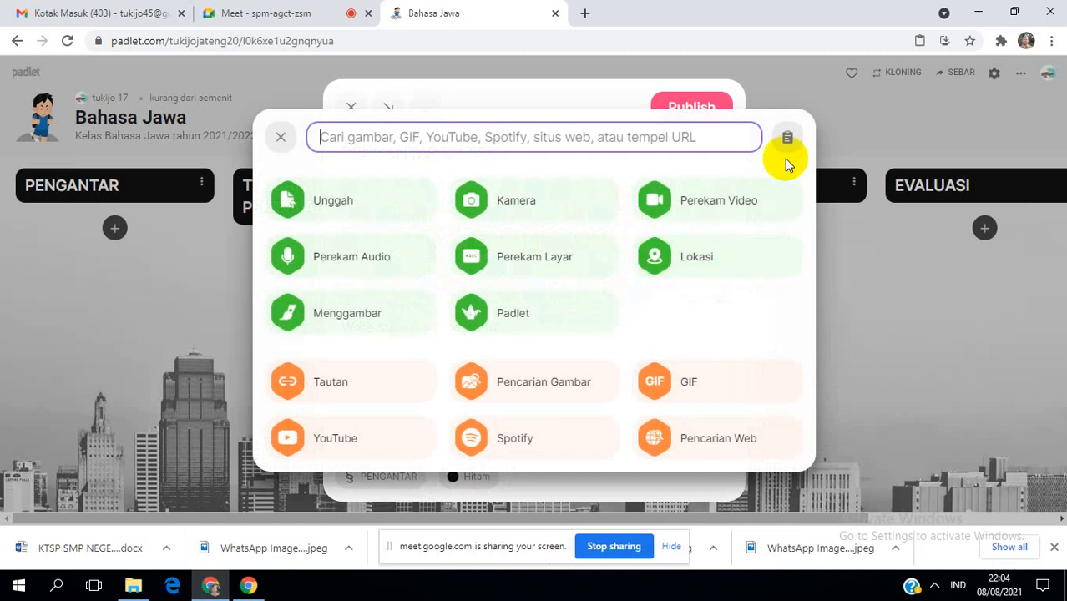
{"action": "left_click", "coordinate": [544, 86]}
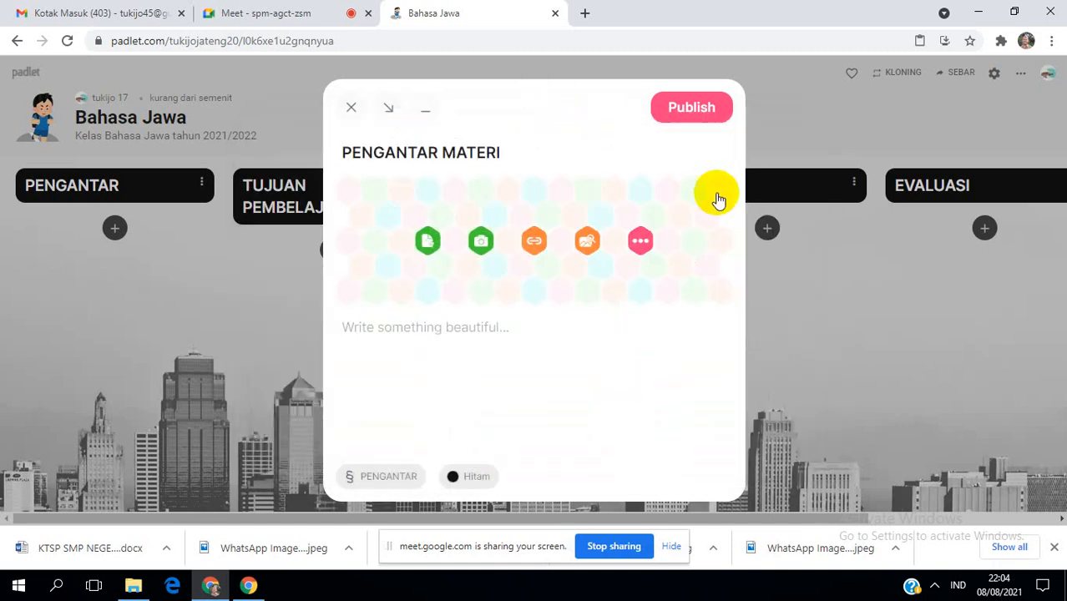
{"action": "left_click", "coordinate": [640, 242]}
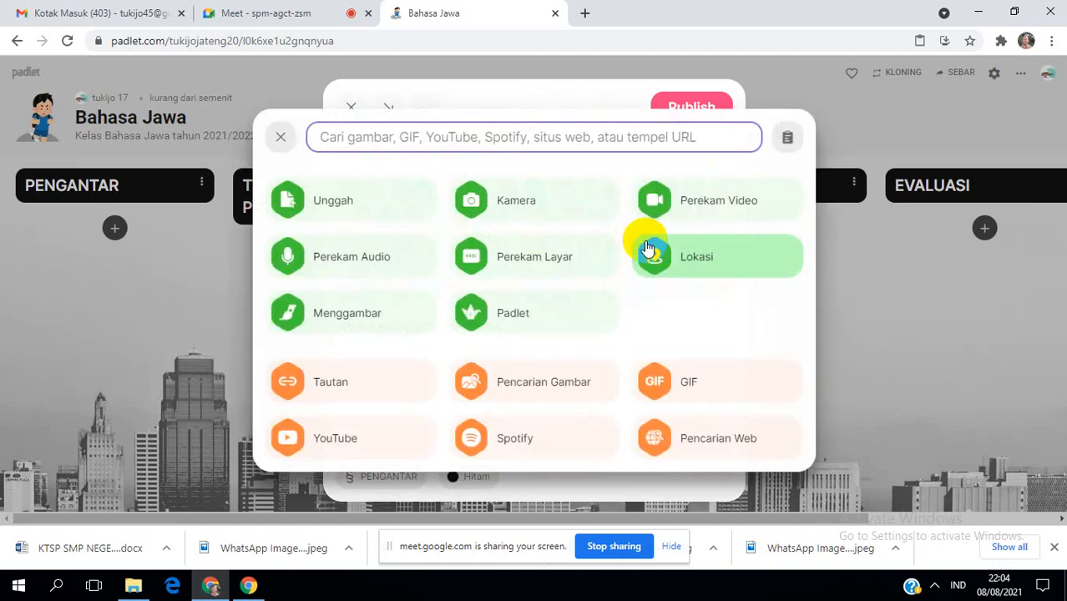
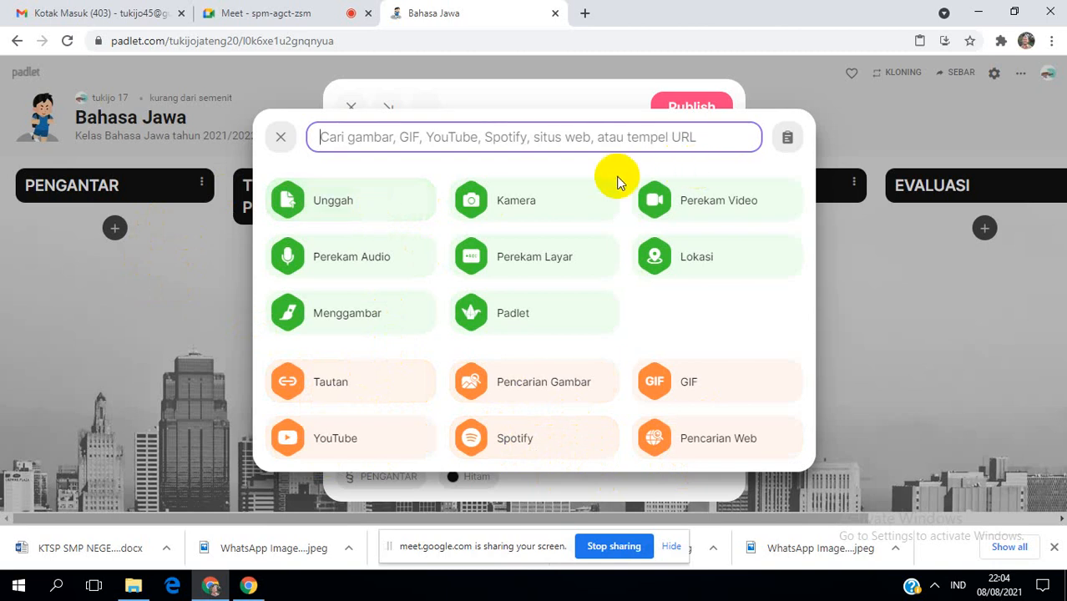
{"action": "left_click", "coordinate": [284, 138]}
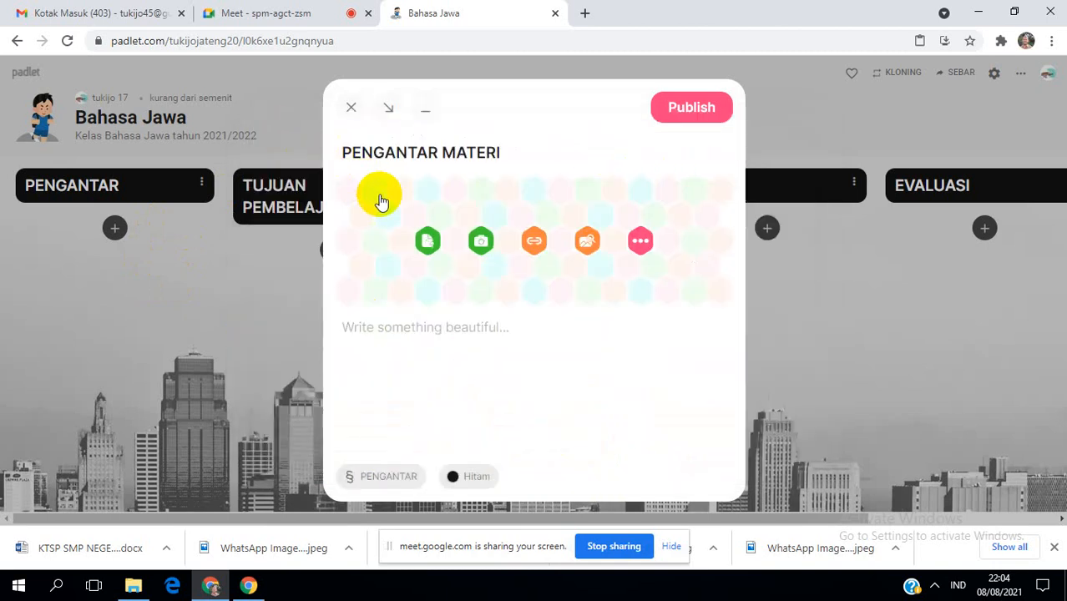
Write "Selamat datang di pembelajaran bahasa Jawa" in the body of the PENGANTAR MATERI post.
{"action": "left_click", "coordinate": [402, 335]}
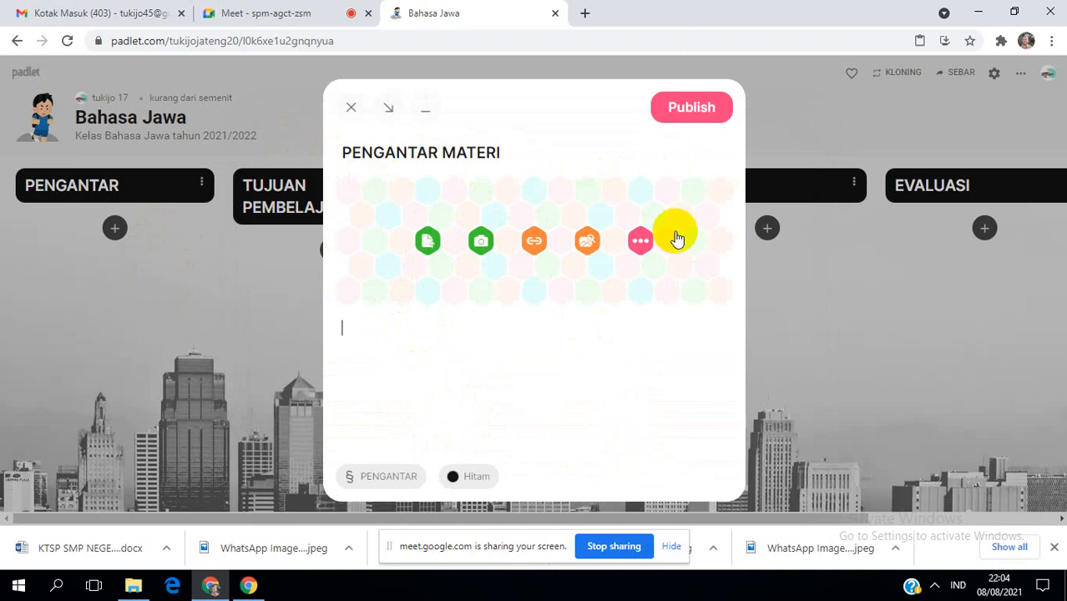
{"action": "type", "text": "sELAMA"}
{"action": "key", "text": "BackSpace"}
{"action": "key", "text": "BackSpace"}
{"action": "key", "text": "BackSpace"}
{"action": "key", "text": "BackSpace"}
{"action": "key", "text": "BackSpace"}
{"action": "key", "text": "BackSpace"}
{"action": "key", "text": "BackSpace"}
{"action": "type", "text": "e"}
{"action": "key", "text": "BackSpace"}
{"action": "type", "text": "Selamat datang di p"}
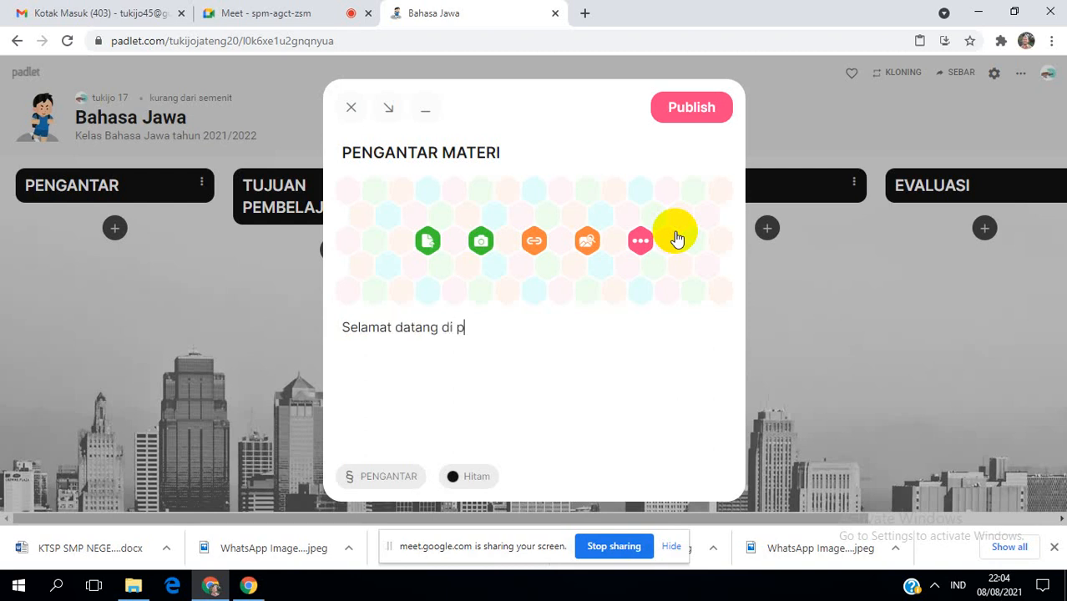
{"action": "type", "text": "embelajaran bahasa Jawa"}
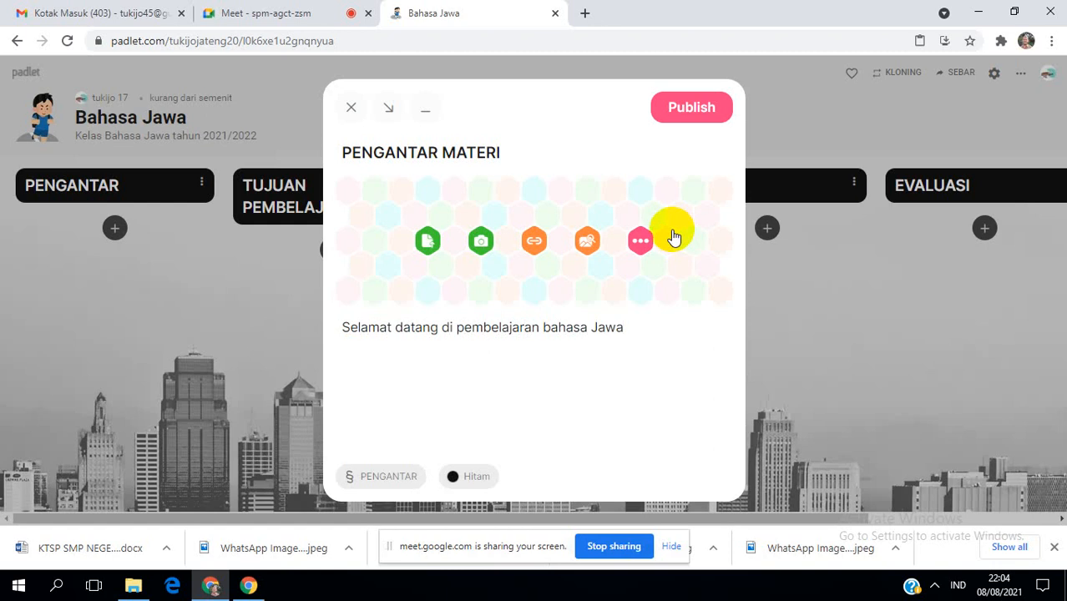
Continue the body with "Kali ini kalian akan mempelajari:" followed by blank list lines numbered 1 to 4, and publish the post.
{"action": "type", "text": ". Kail "}
{"action": "type", "text": "ini kalian akan mempelajari:"}
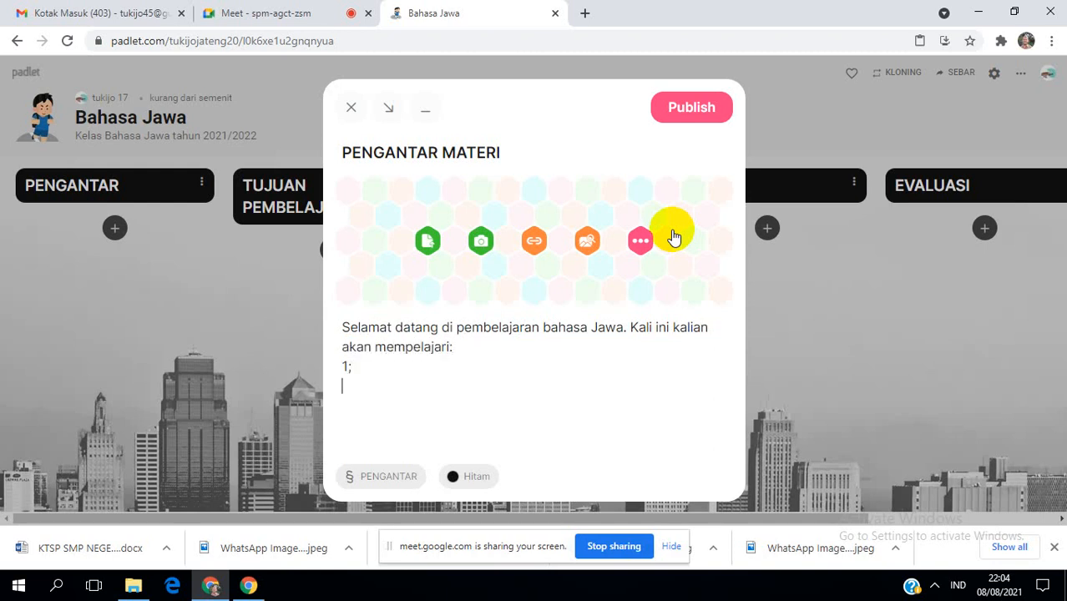
{"action": "type", "text": "22"}
{"action": "key", "text": "Return"}
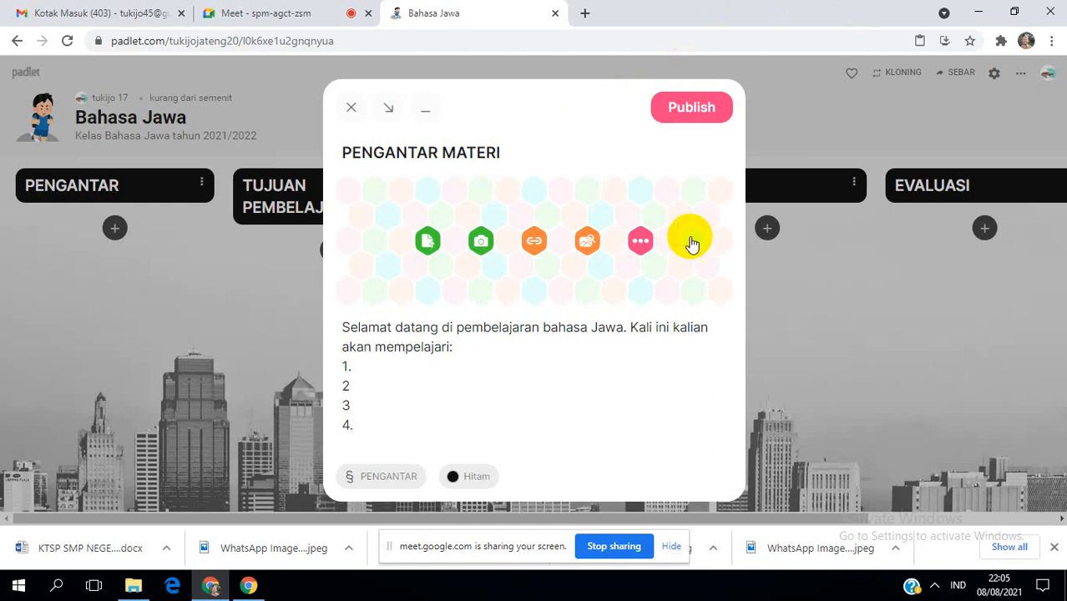
{"action": "left_click", "coordinate": [703, 108]}
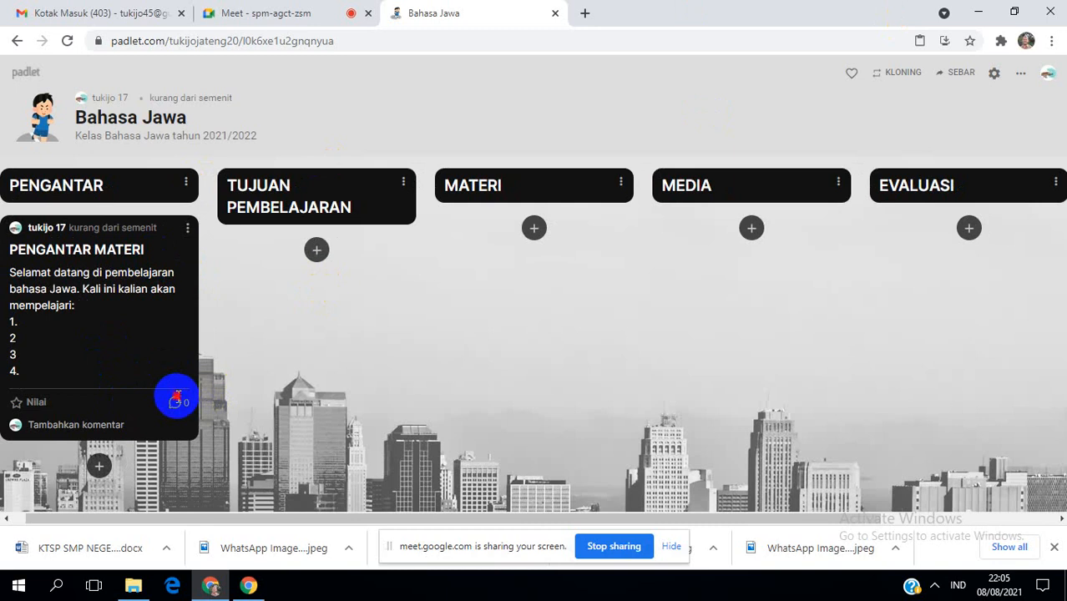
Post the comment "ayo sinau!" on the PENGANTAR MATERI post.
{"action": "left_click", "coordinate": [48, 423]}
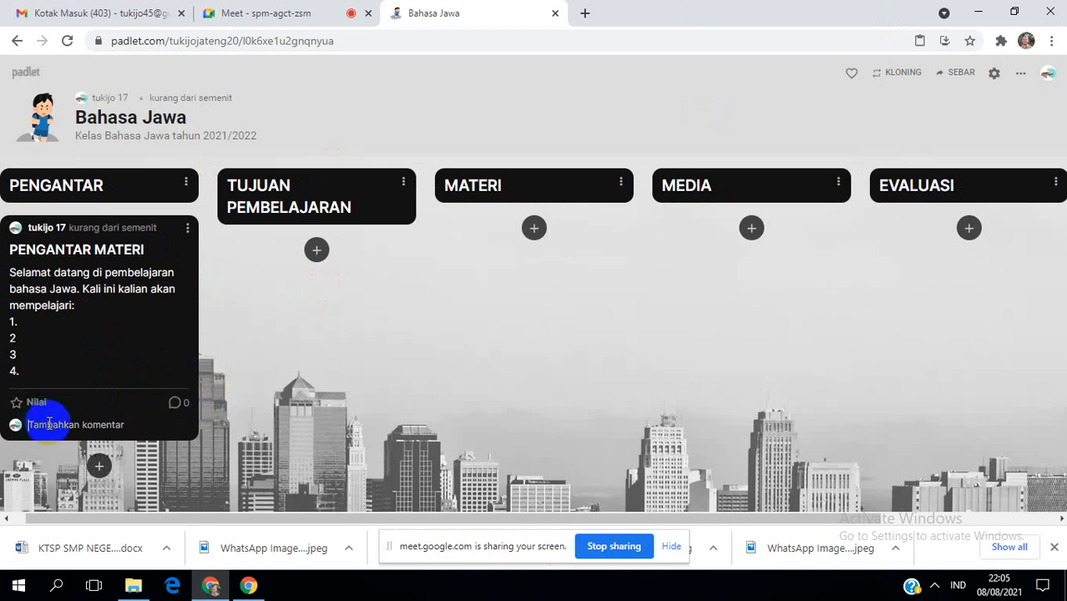
{"action": "type", "text": "ayo sinau"}
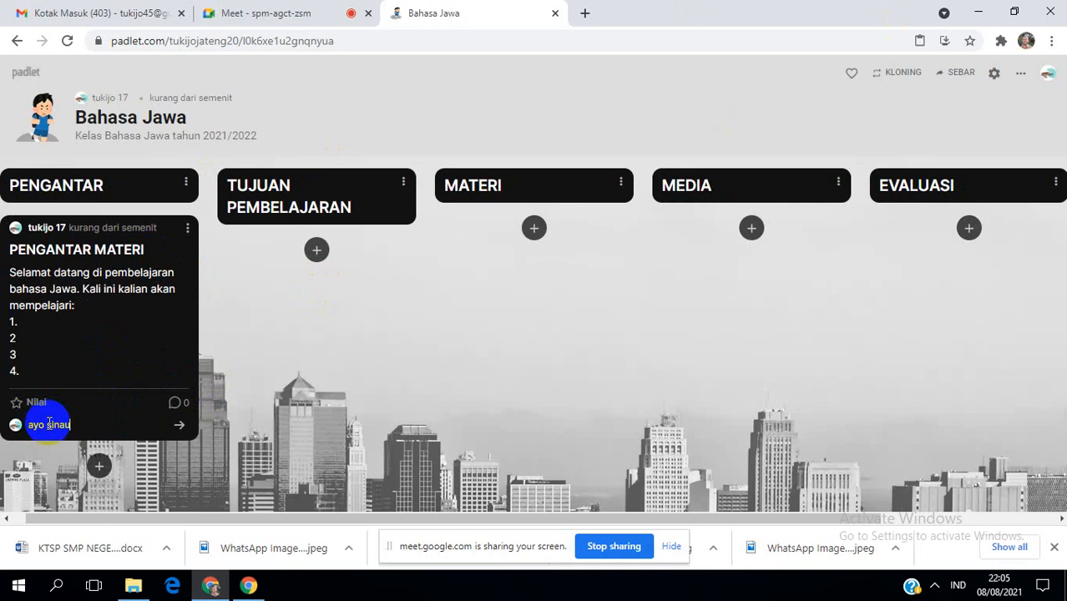
{"action": "left_click", "coordinate": [179, 425]}
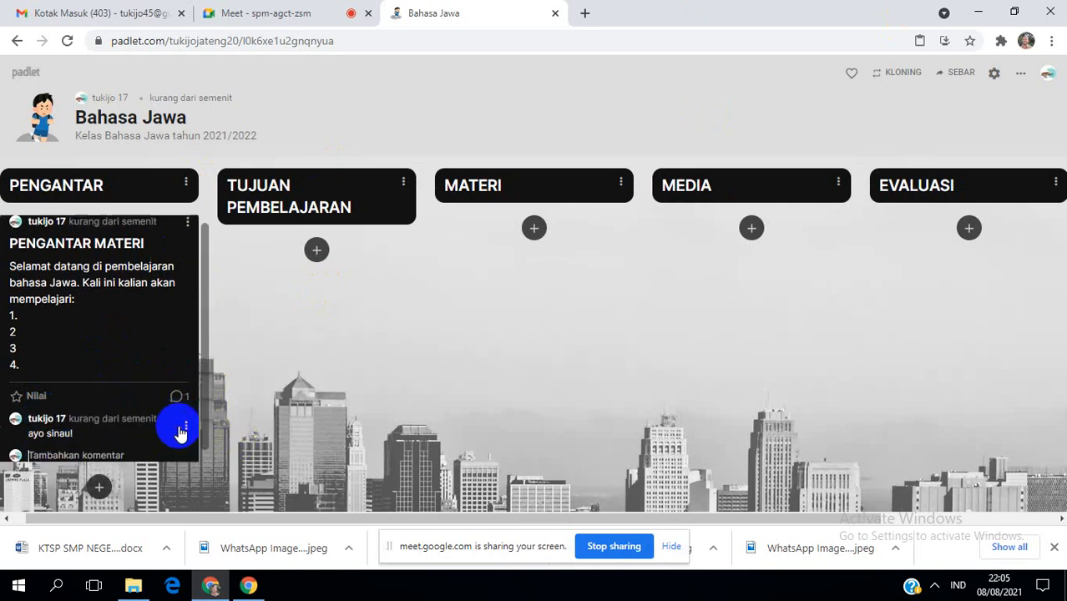
{"action": "scroll", "coordinate": [95, 359], "scroll_direction": "down", "scroll_amount": 1}
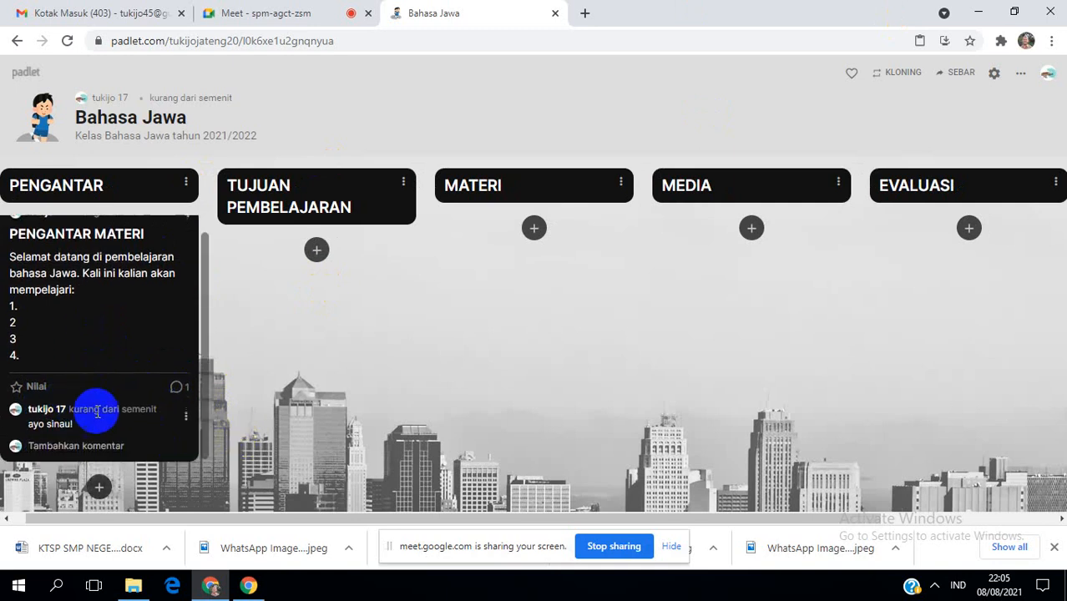
{"action": "scroll", "coordinate": [106, 344], "scroll_direction": "up", "scroll_amount": 2}
{"action": "scroll", "coordinate": [102, 337], "scroll_direction": "down", "scroll_amount": 1}
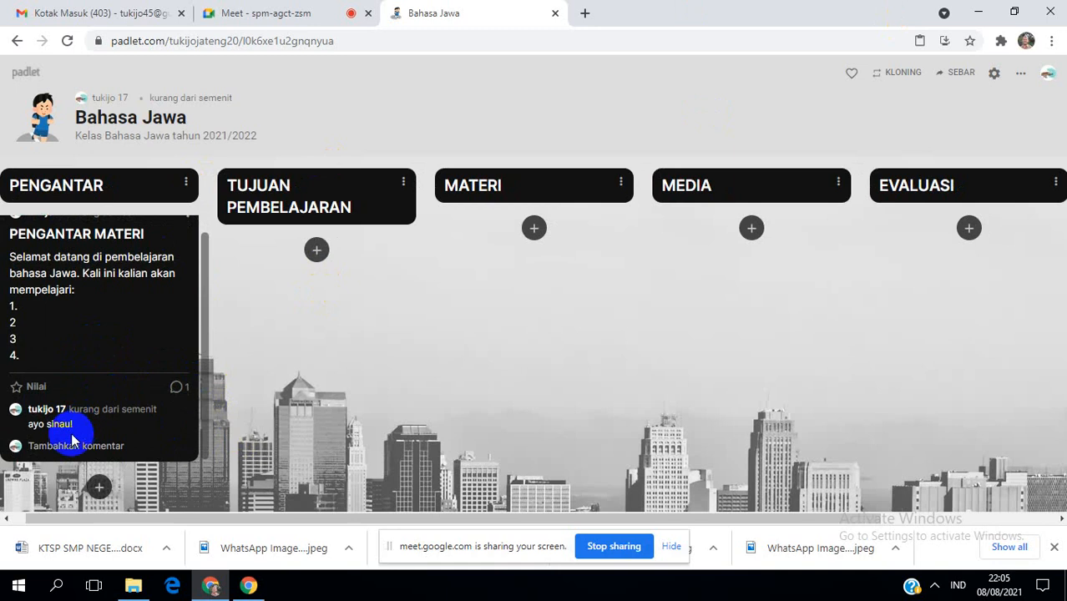
{"action": "scroll", "coordinate": [92, 288], "scroll_direction": "up", "scroll_amount": 1}
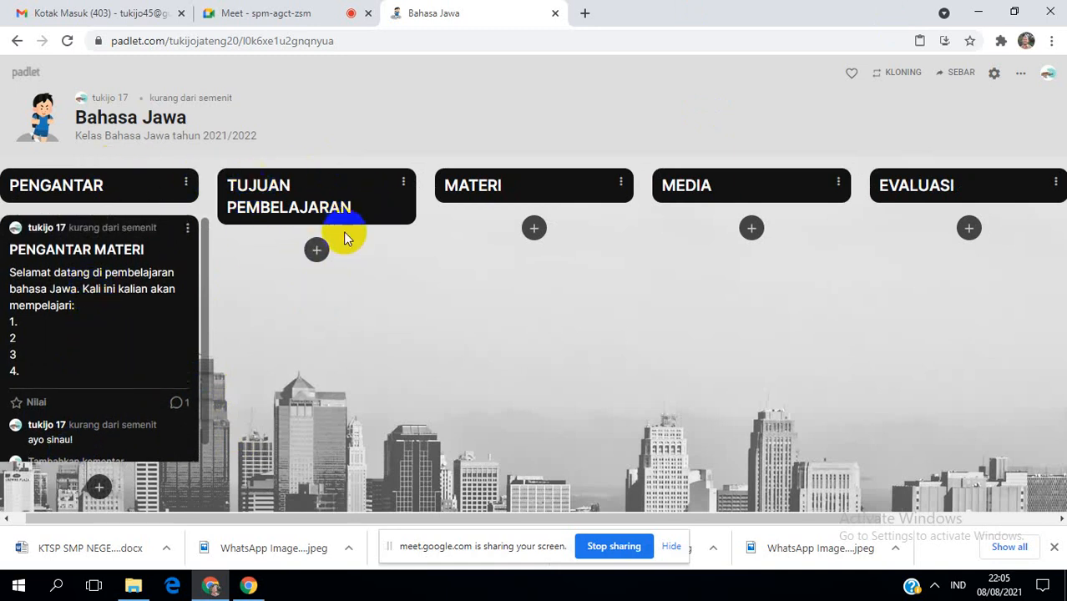
{"action": "left_click", "coordinate": [315, 251]}
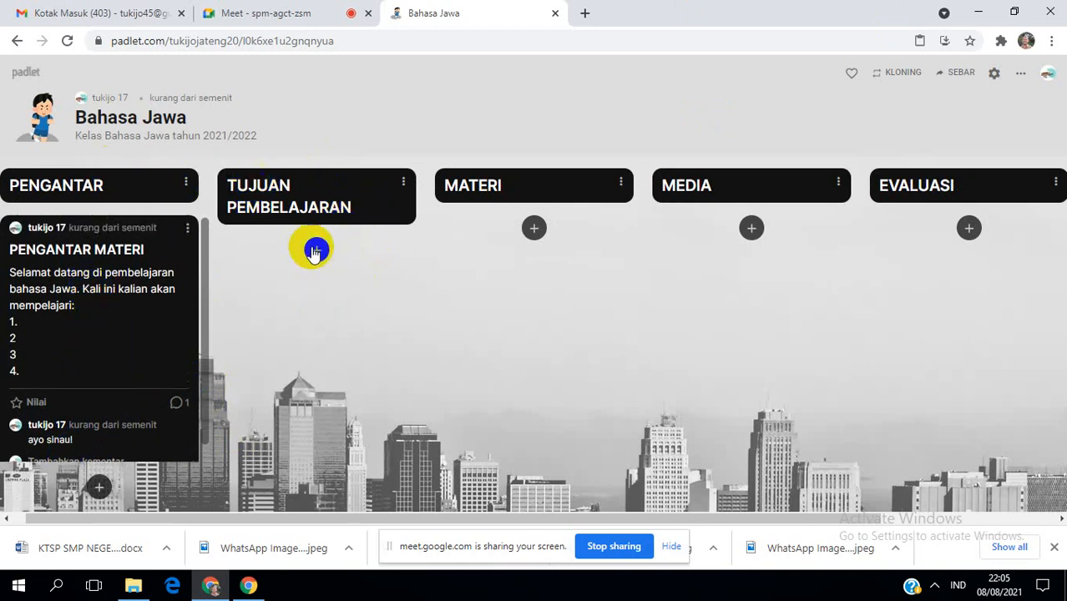
{"action": "left_click", "coordinate": [403, 183]}
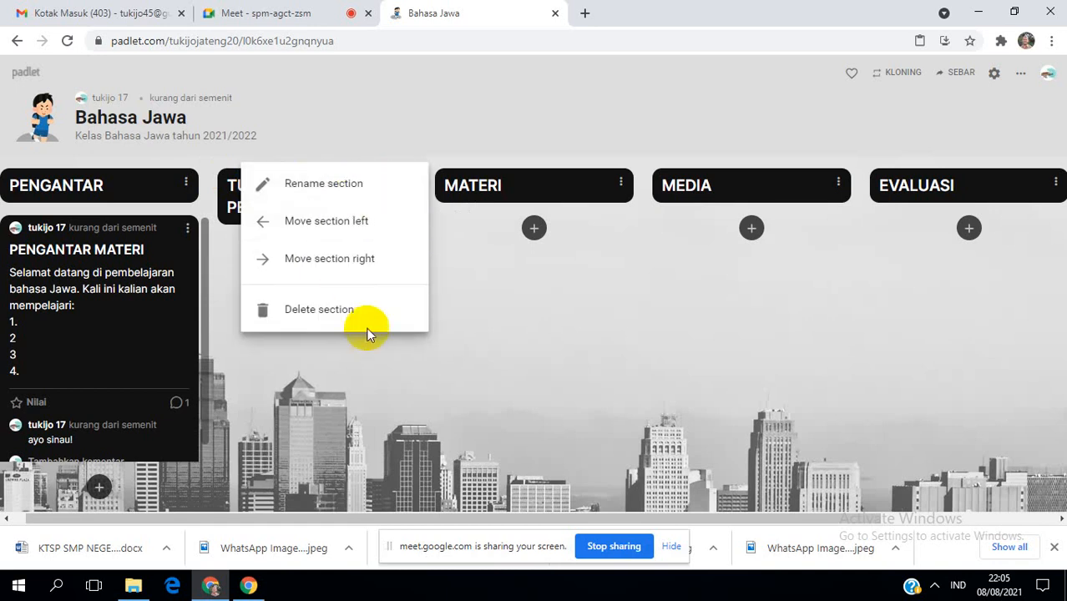
{"action": "left_click", "coordinate": [531, 324]}
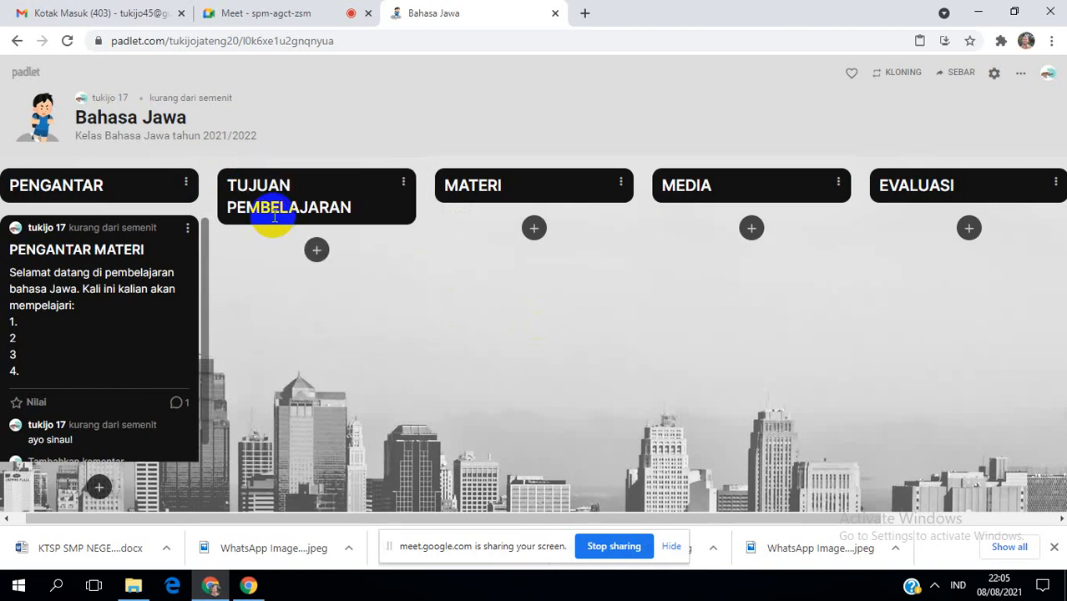
Start a new post in the TUJUAN PEMBELAJARAN section with the subject "Tujuan Pembelajaran:".
{"action": "left_click", "coordinate": [318, 249]}
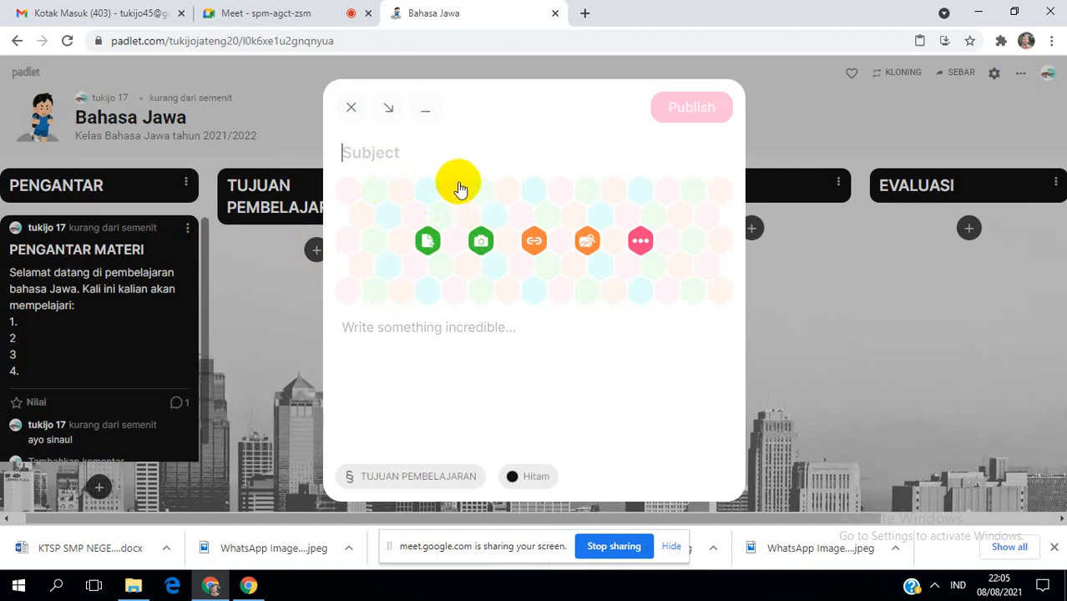
{"action": "type", "text": "T"}
{"action": "key", "text": "BackSpace"}
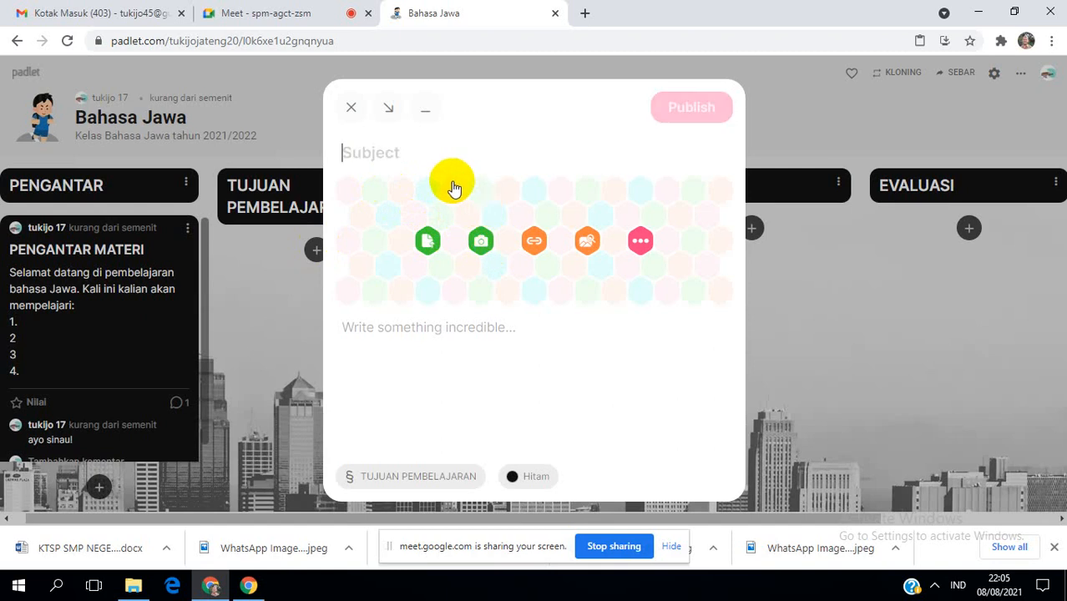
{"action": "type", "text": "Tuja"}
{"action": "key", "text": "BackSpace"}
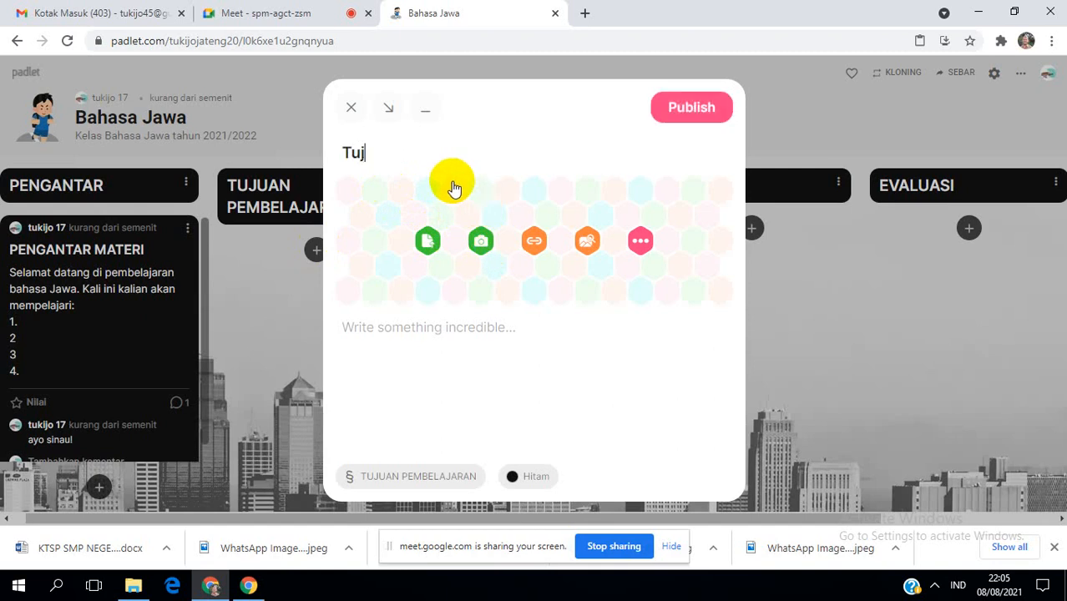
{"action": "type", "text": "uan Pembelajara"}
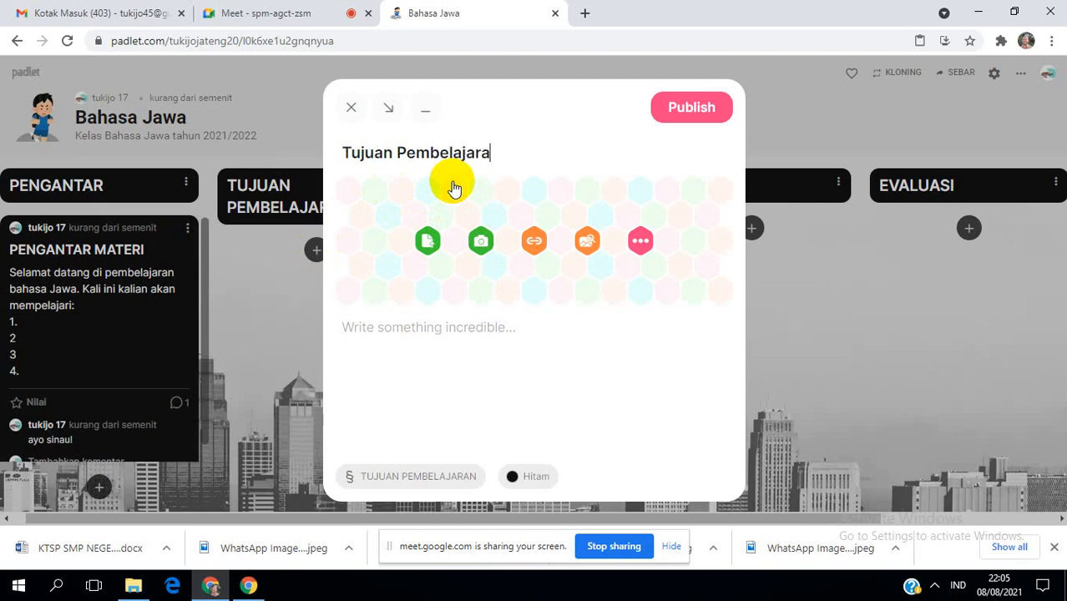
{"action": "type", "text": "n:"}
Write the first objective in the post body: "1. Siswa dapat memahami cerita wayang Anoman Duta".
{"action": "left_click", "coordinate": [393, 355]}
{"action": "type", "text": "1. S"}
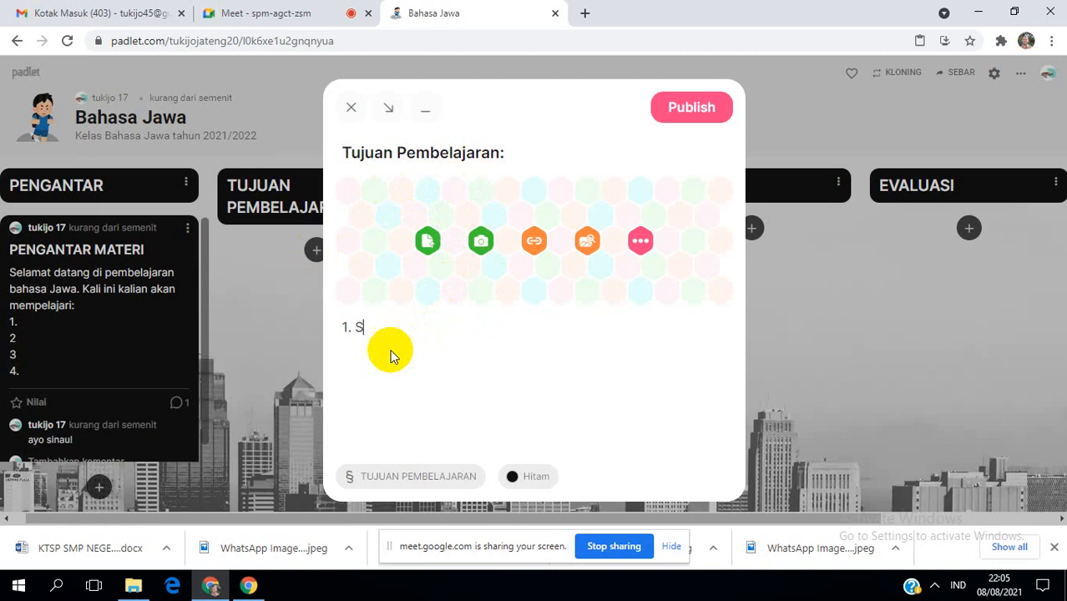
{"action": "type", "text": "iswa dapat memah"}
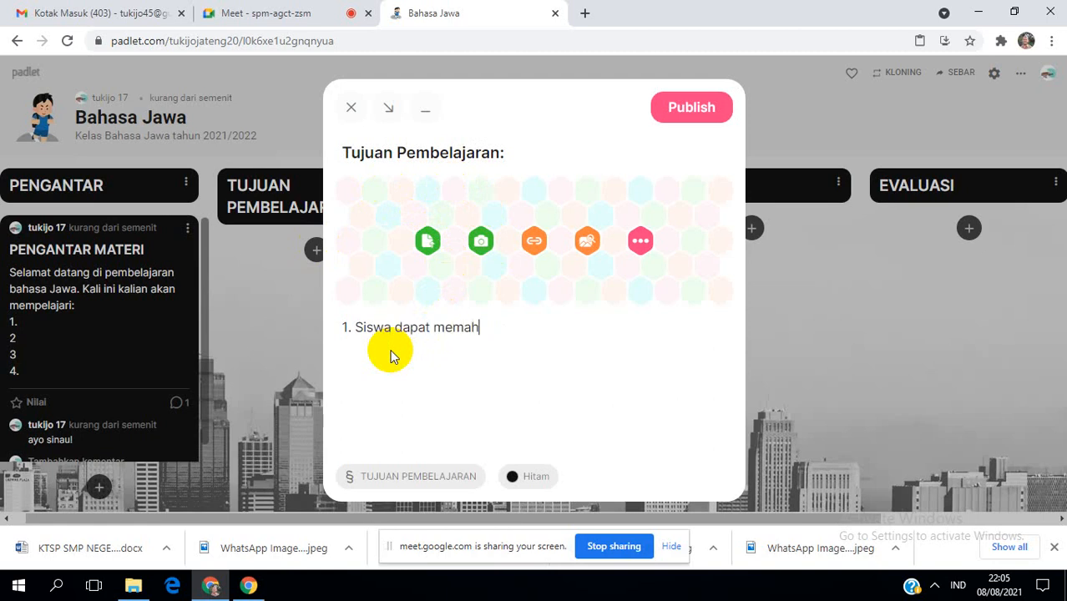
{"action": "type", "text": "ami cerita wayang"}
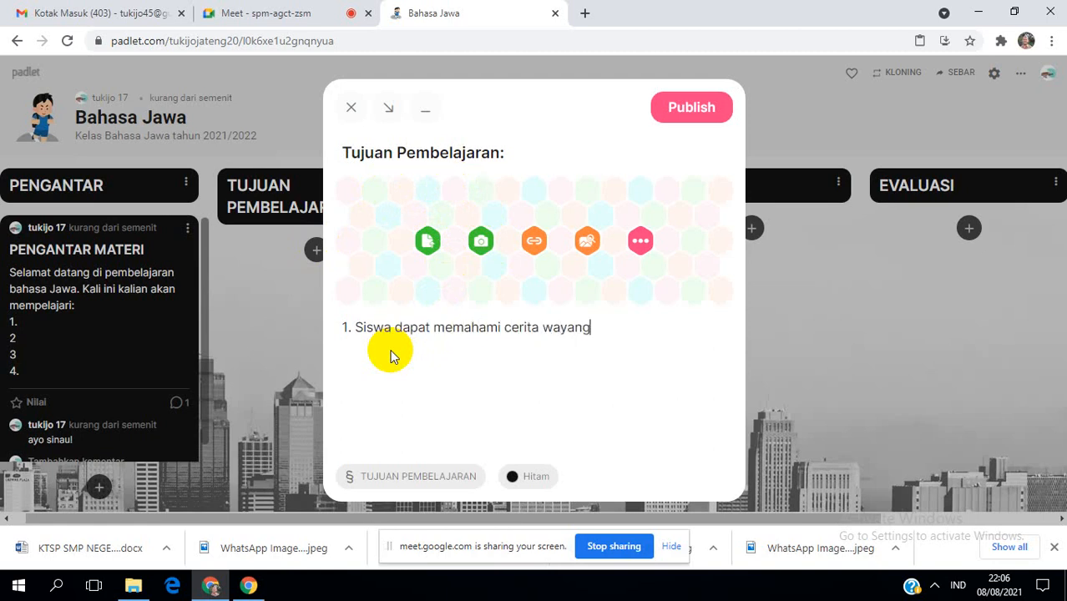
{"action": "type", "text": " Anoman Duta"}
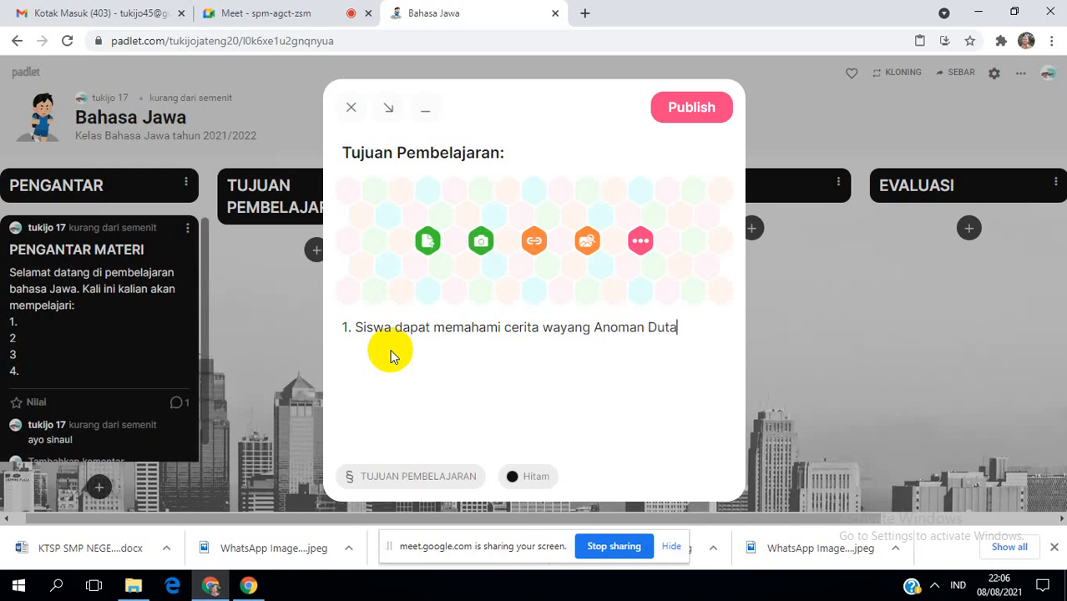
Add the lines "2. siswa dapat menemukan kosakata sulit dalam teks cerita" and "3. Siswa dapat meringkas isi cerita Anoman Duta".
{"action": "key", "text": "Return"}
{"action": "type", "text": "2. si"}
{"action": "type", "text": "swa dapat me"}
{"action": "type", "text": "nen"}
{"action": "type", "text": "u"}
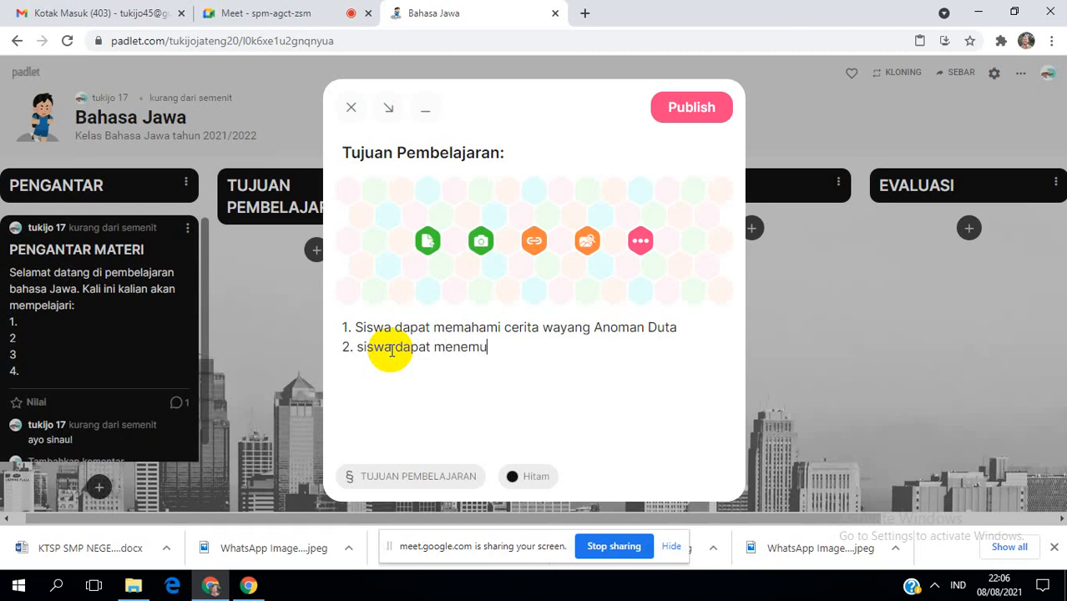
{"action": "type", "text": "kan kosakata sul"}
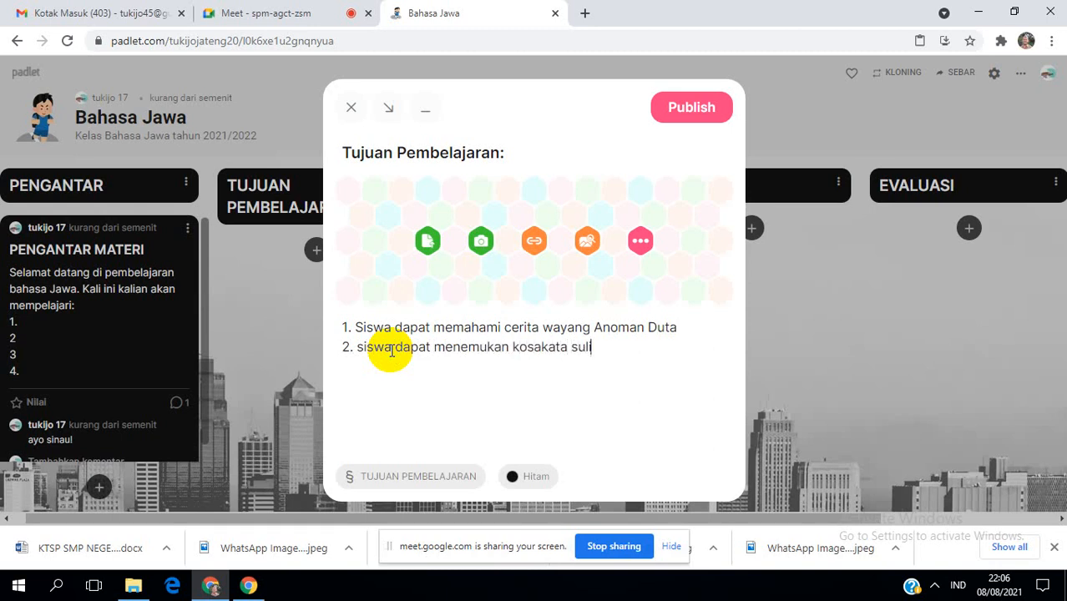
{"action": "type", "text": "it dalam teks "}
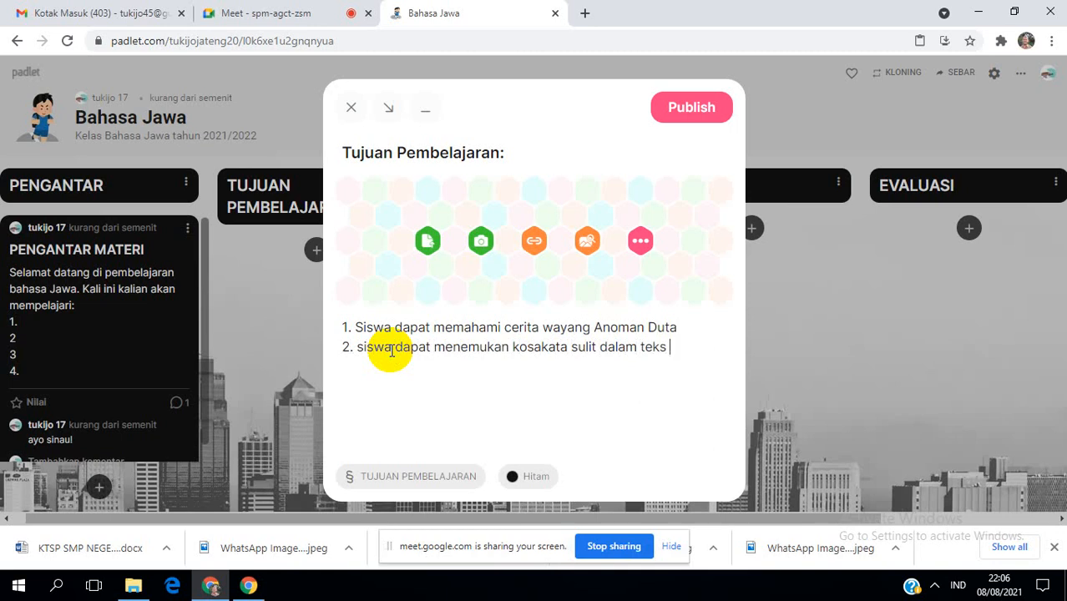
{"action": "type", "text": "cerita 3. Siswa dapat"}
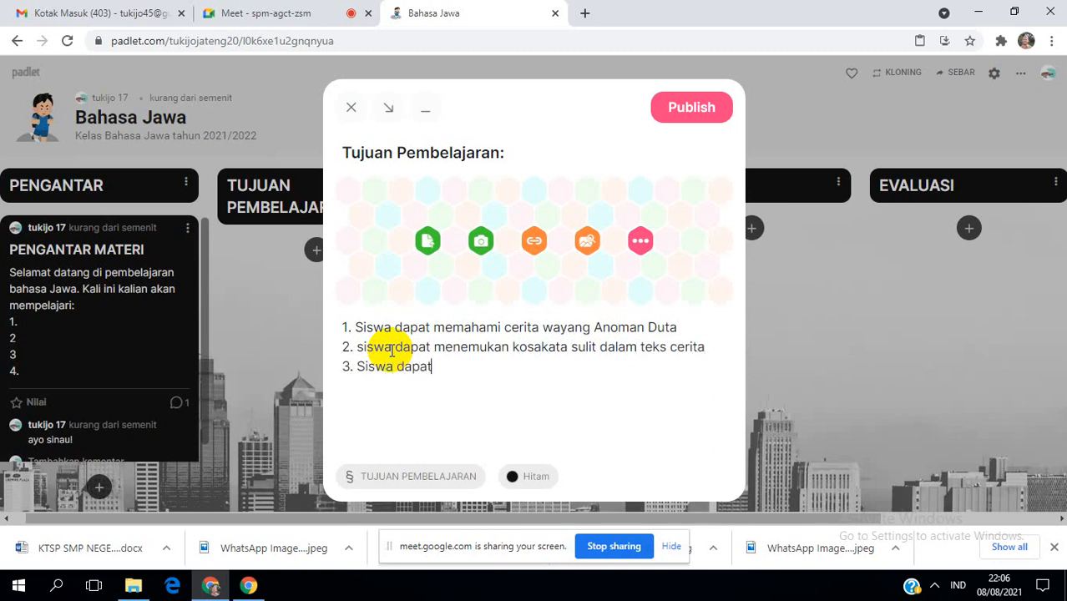
{"action": "type", "text": " meringkas isi cerita Ano"}
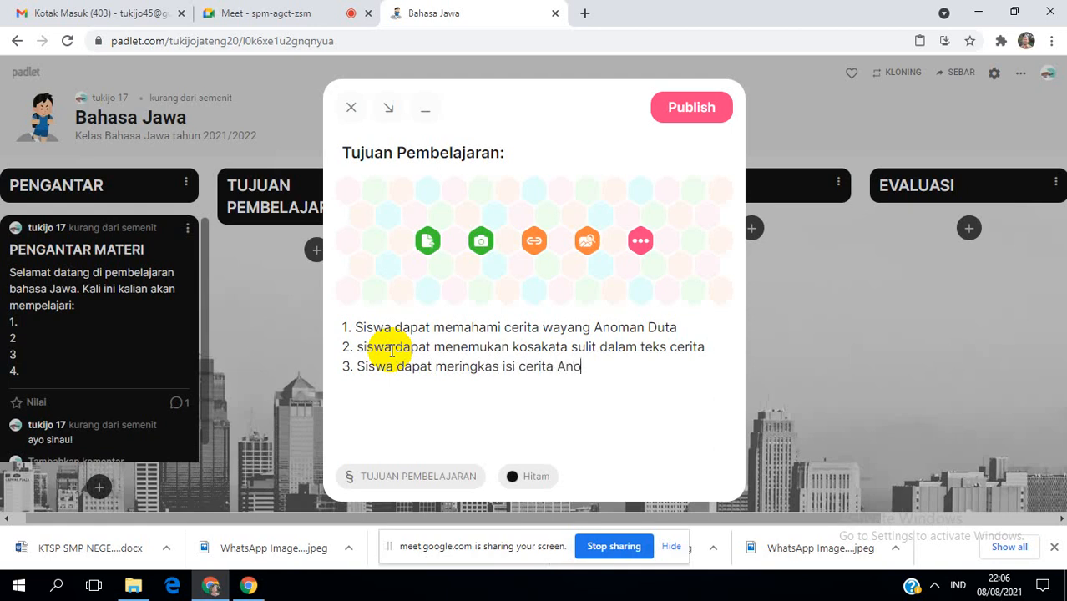
{"action": "type", "text": "man Duta"}
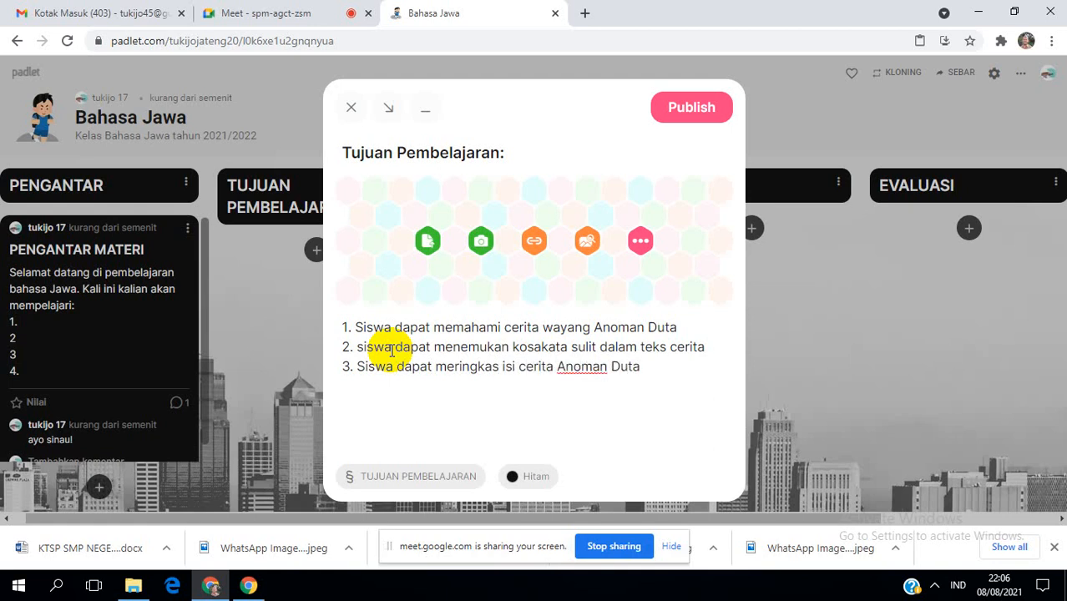
Add the line "4. Siswa dapat menceritakan kembali dalam ragam krama" to the objectives and publish the post.
{"action": "key", "text": "Return"}
{"action": "type", "text": "4. Siswa d"}
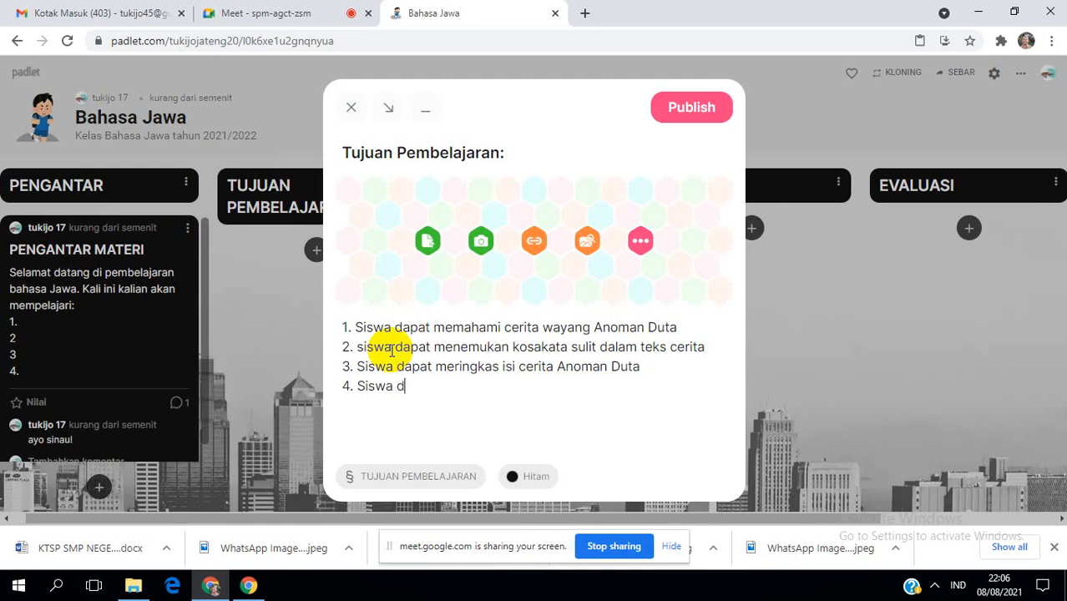
{"action": "type", "text": "apat menceritakan kembali"}
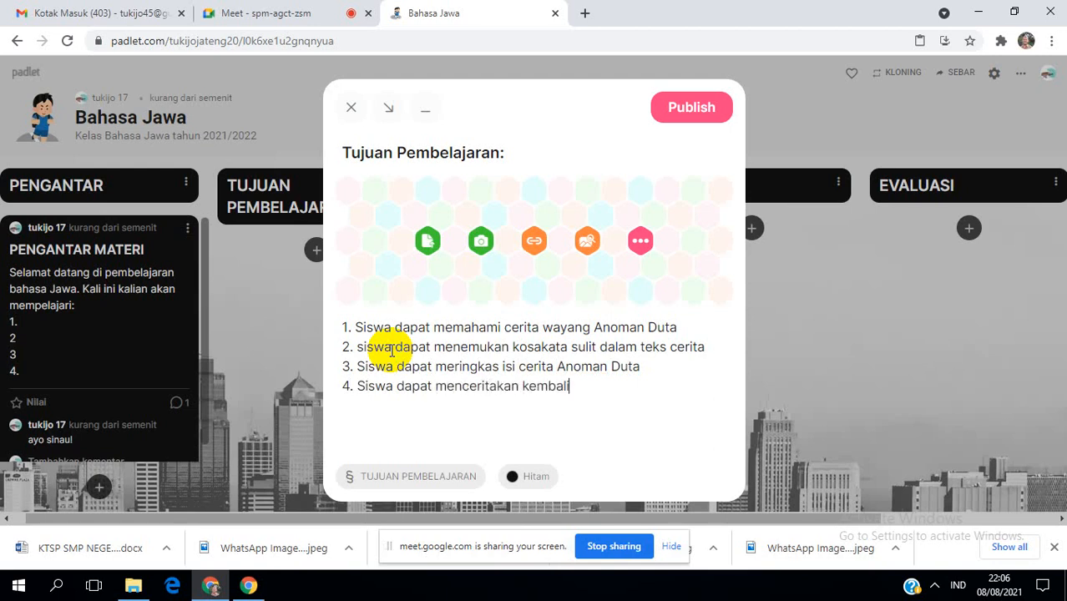
{"action": "type", "text": " dalam ragam"}
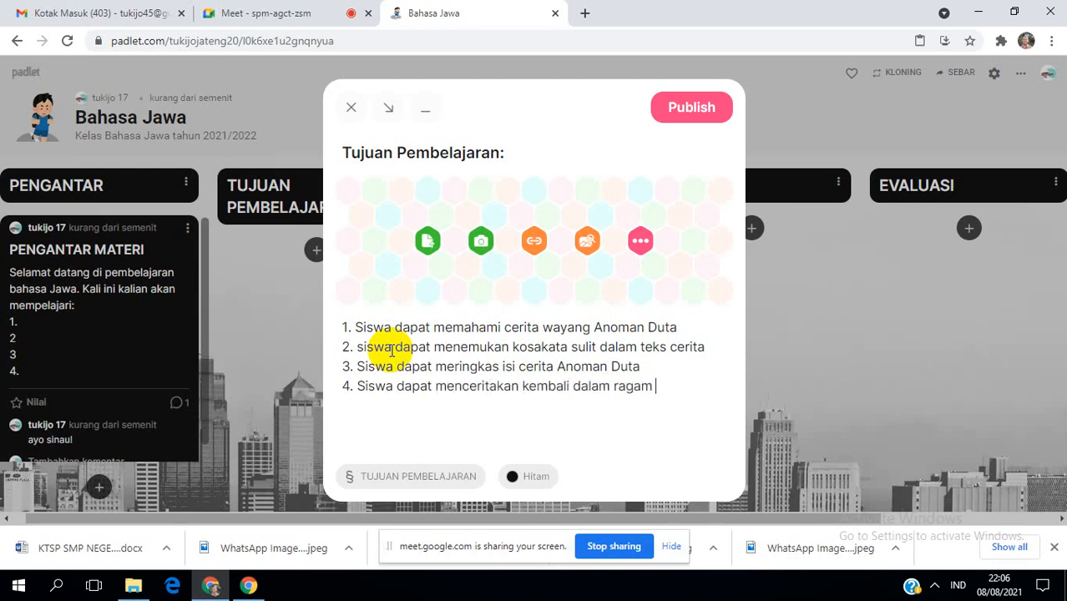
{"action": "type", "text": " krama"}
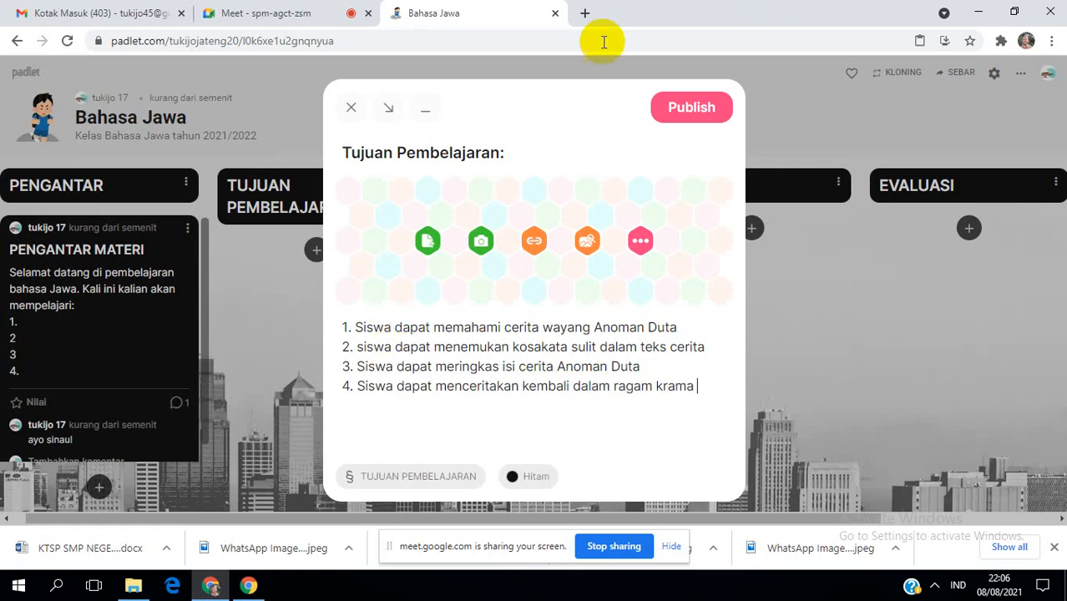
{"action": "left_click", "coordinate": [704, 118]}
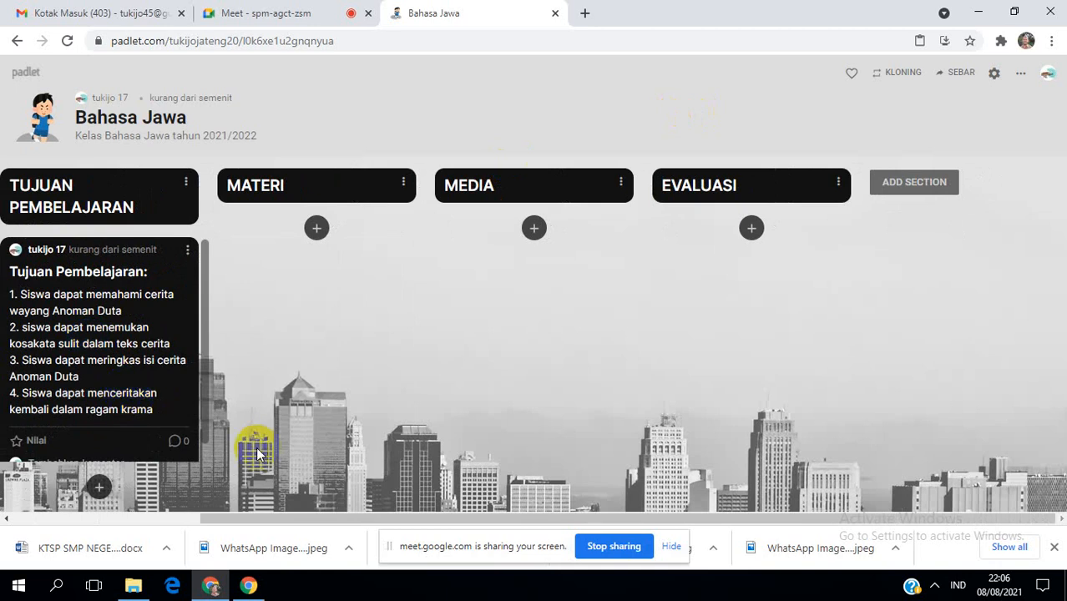
Start a new post in the MATERI section with the subject "Meteri-1".
{"action": "mouse_move", "coordinate": [243, 519]}
{"action": "left_mouse_down"}
{"action": "mouse_move", "coordinate": [74, 518]}
{"action": "mouse_move", "coordinate": [357, 507]}
{"action": "mouse_move", "coordinate": [214, 510]}
{"action": "mouse_move", "coordinate": [167, 548]}
{"action": "mouse_move", "coordinate": [256, 504]}
{"action": "mouse_move", "coordinate": [236, 504]}
{"action": "left_mouse_up"}
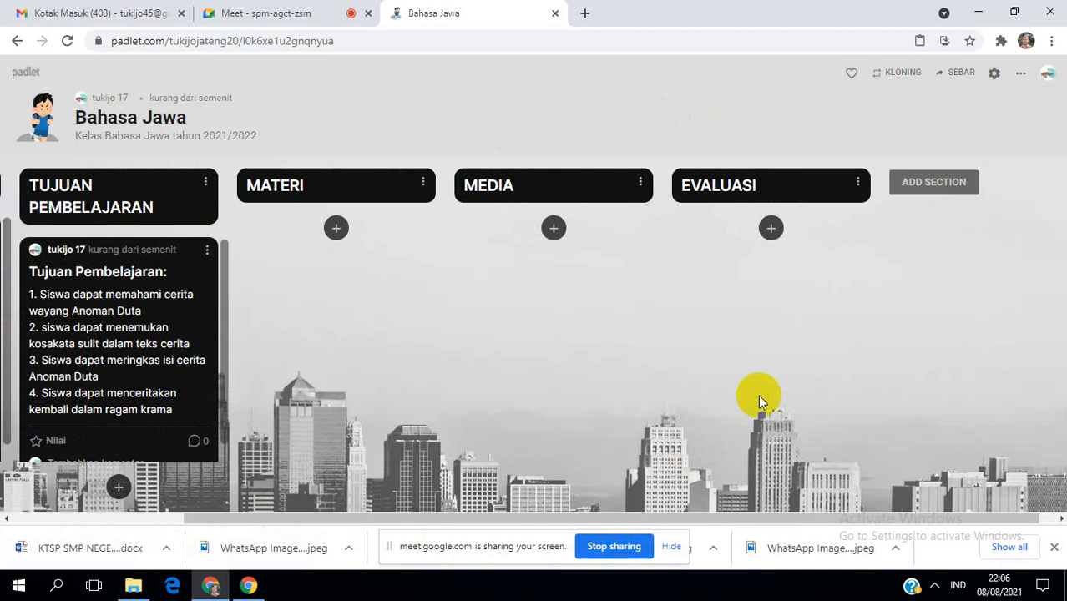
{"action": "left_click", "coordinate": [336, 228]}
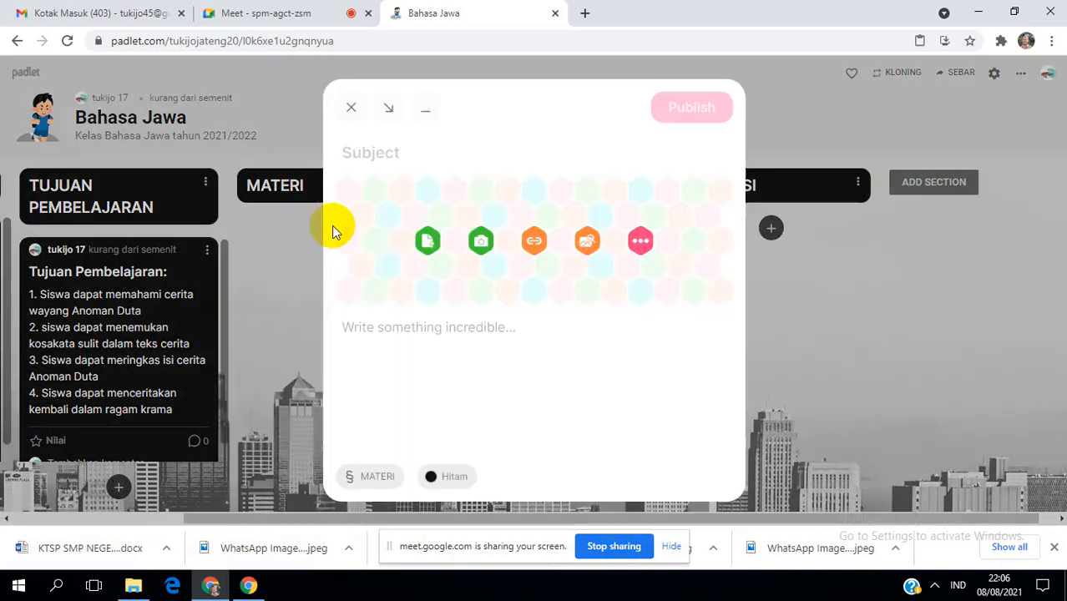
{"action": "type", "text": "M"}
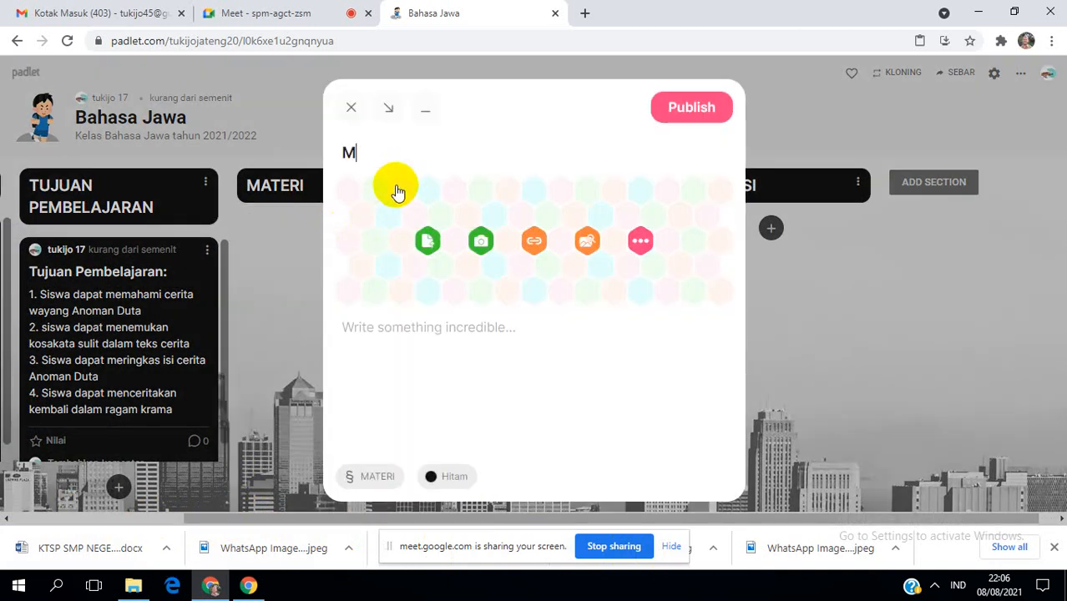
{"action": "type", "text": "ert"}
{"action": "type", "text": "teri"}
{"action": "type", "text": "-1-"}
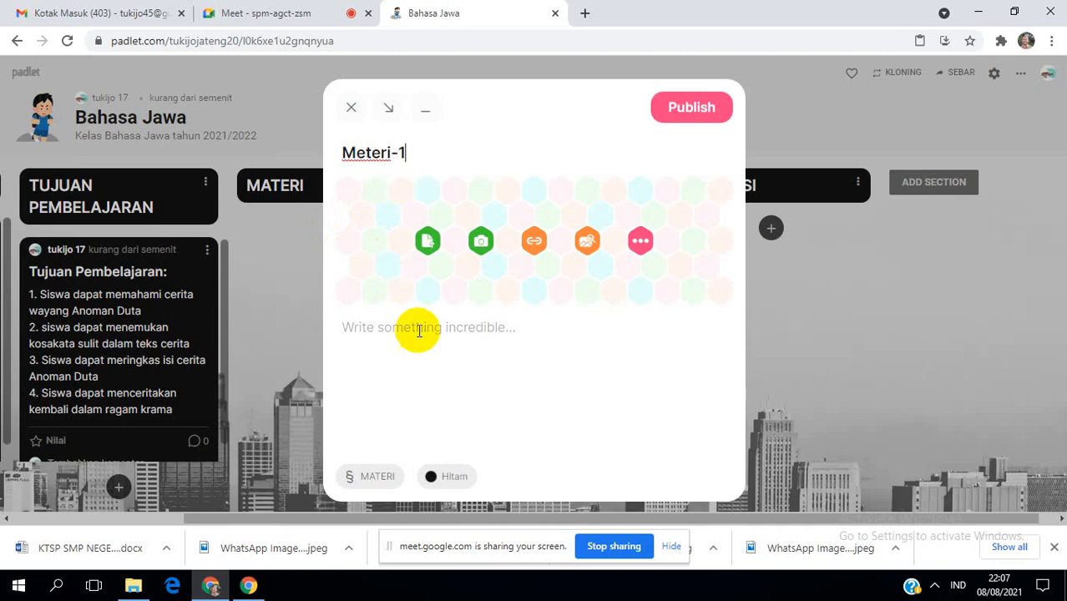
Write "Saksikan dan amati video berikut!" in the body of the MATERI post.
{"action": "left_click", "coordinate": [423, 333]}
{"action": "type", "text": "Sa"}
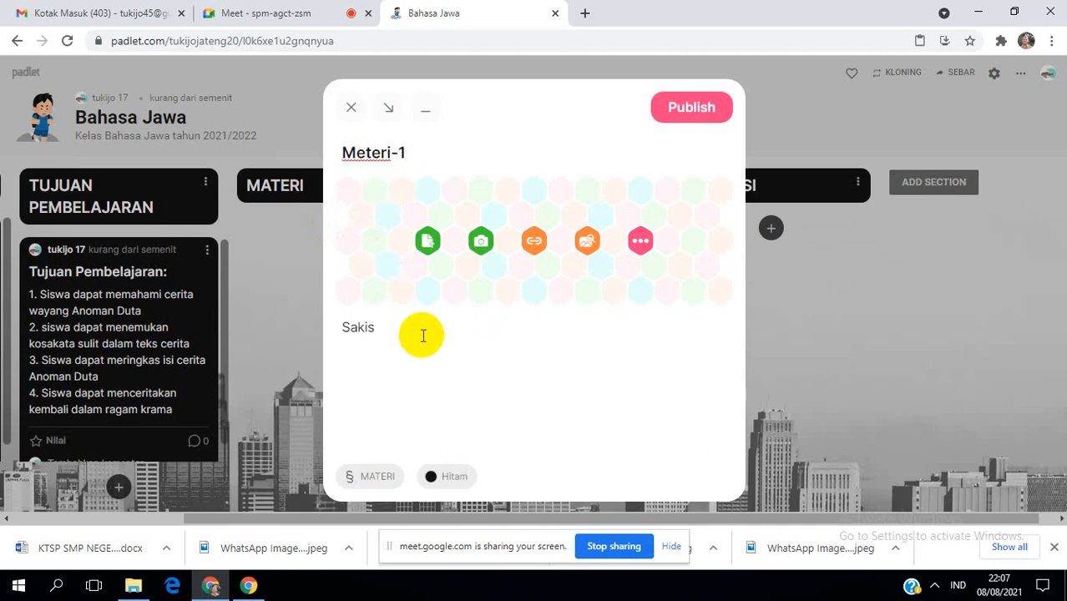
{"action": "type", "text": "ksikan dan ama"}
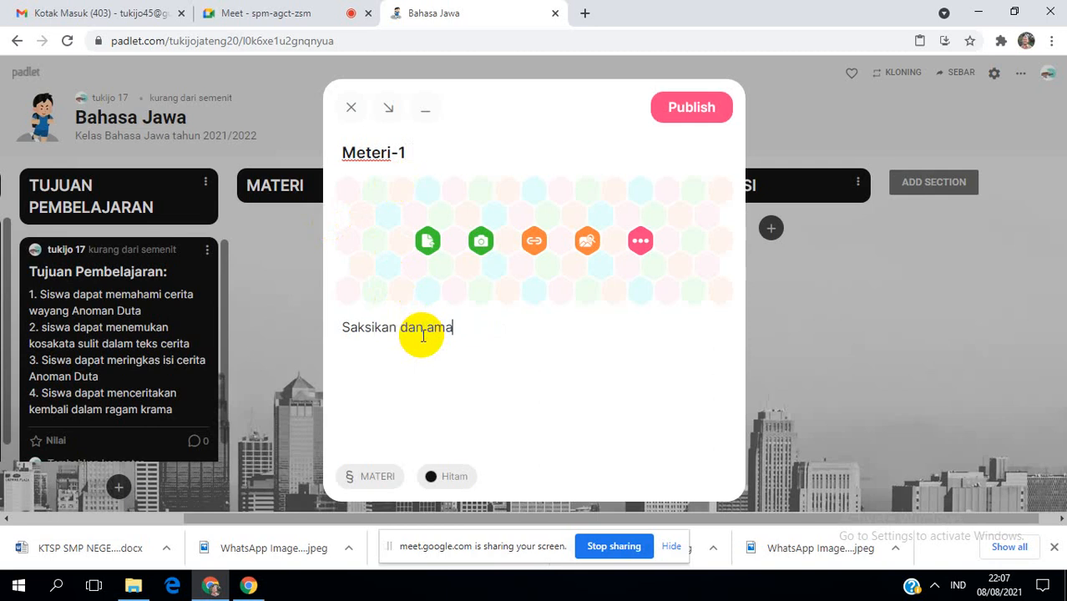
{"action": "type", "text": "ti video berikut!"}
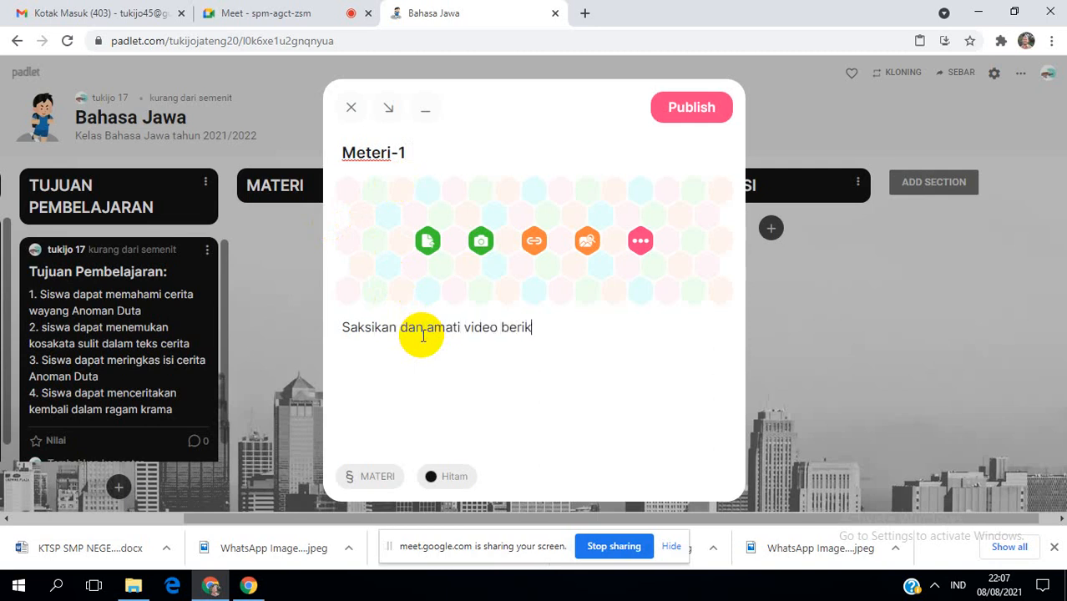
Search YouTube for "Video Anoman Duta" and attach the video "Anggada Ora Terima Anoman dadi Duta" to the post.
{"action": "left_click", "coordinate": [637, 243]}
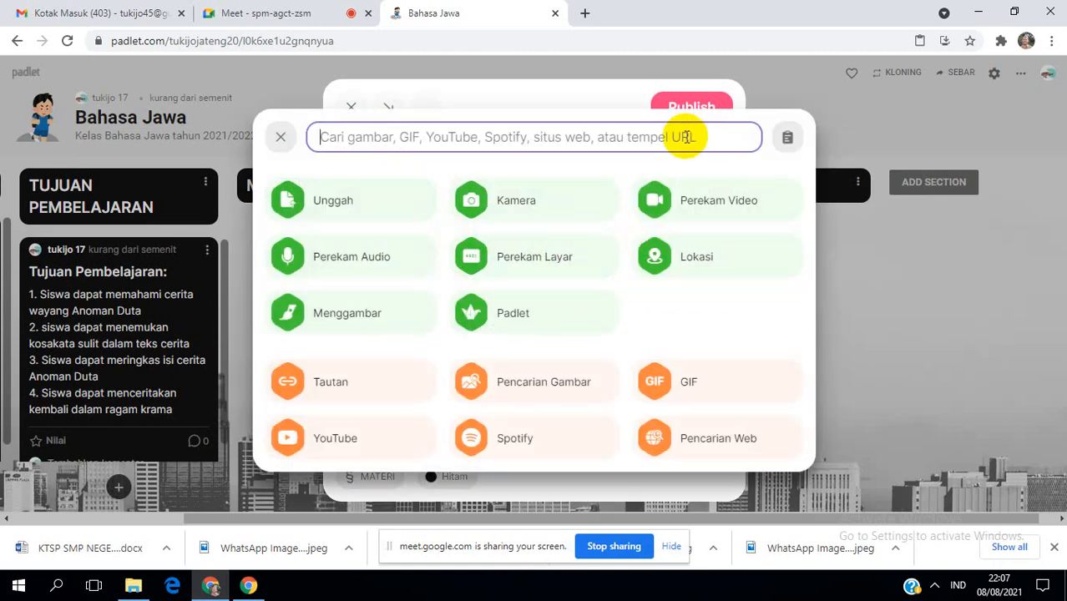
{"action": "left_click", "coordinate": [321, 441]}
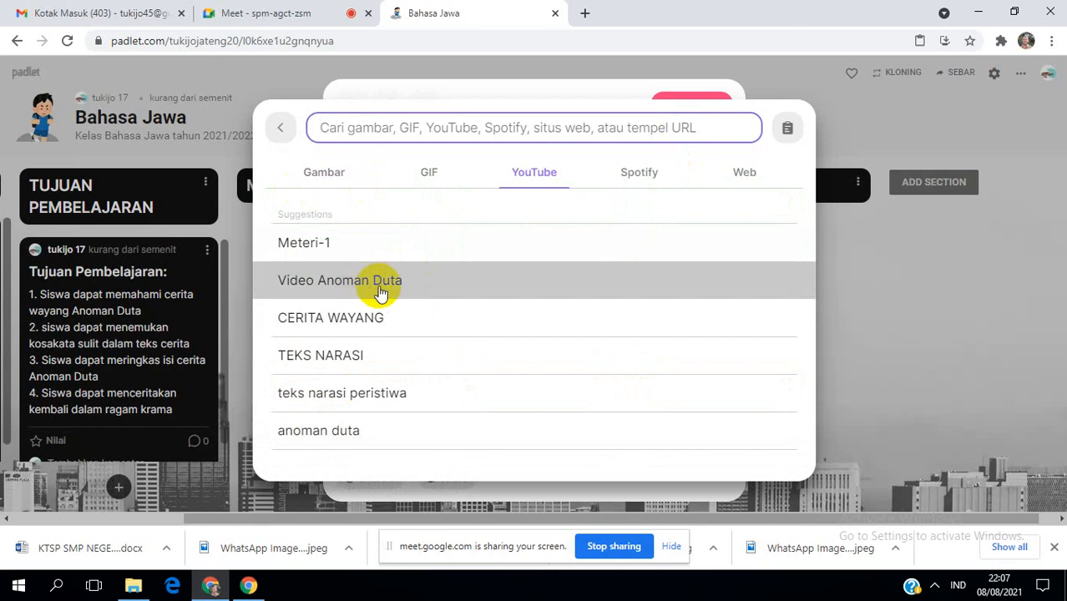
{"action": "left_click", "coordinate": [382, 286]}
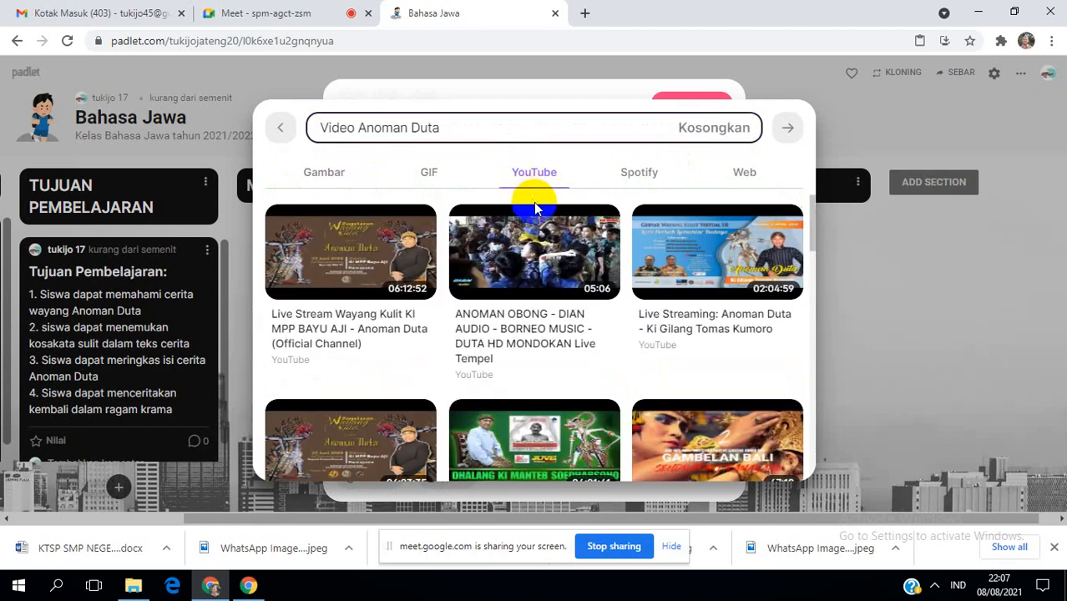
{"action": "scroll", "coordinate": [671, 314], "scroll_direction": "down", "scroll_amount": 2}
{"action": "scroll", "coordinate": [333, 310], "scroll_direction": "down", "scroll_amount": 3}
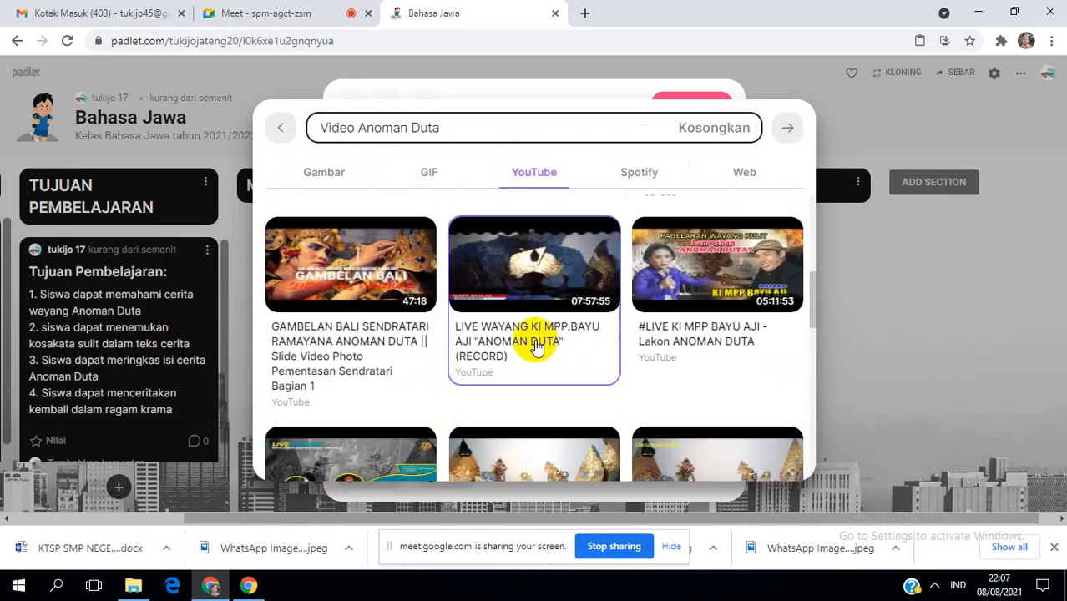
{"action": "scroll", "coordinate": [537, 348], "scroll_direction": "down", "scroll_amount": 2}
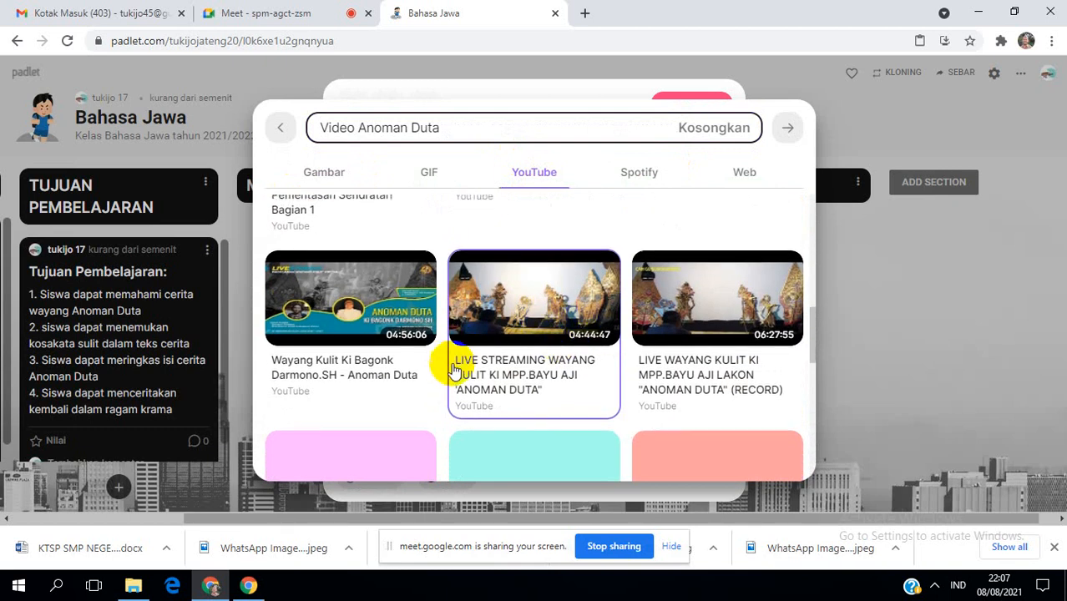
{"action": "scroll", "coordinate": [453, 359], "scroll_direction": "down", "scroll_amount": 2}
{"action": "scroll", "coordinate": [428, 318], "scroll_direction": "down", "scroll_amount": 2}
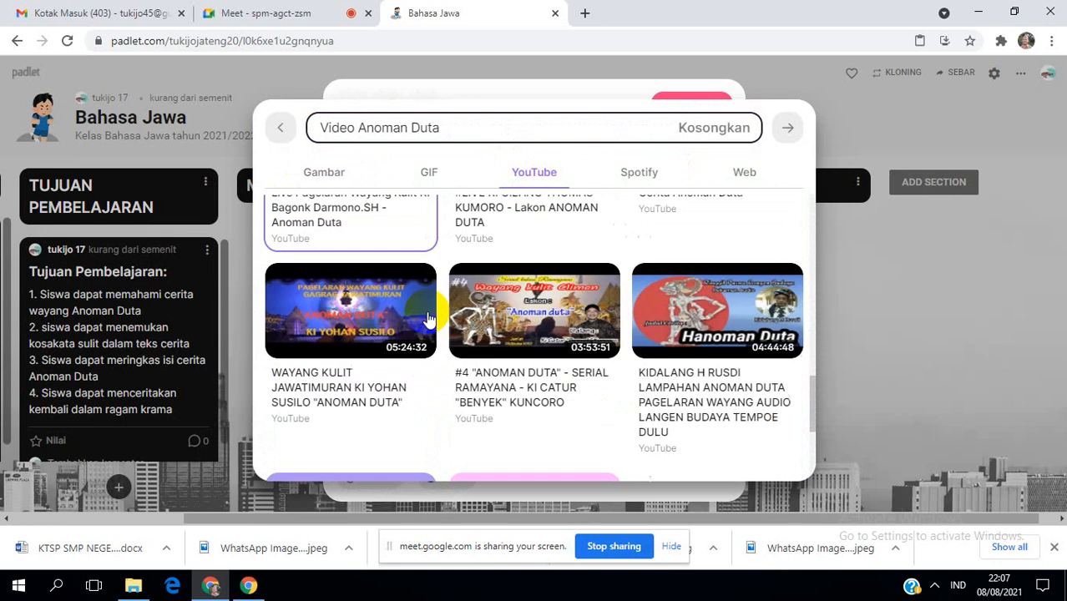
{"action": "scroll", "coordinate": [427, 318], "scroll_direction": "down", "scroll_amount": 3}
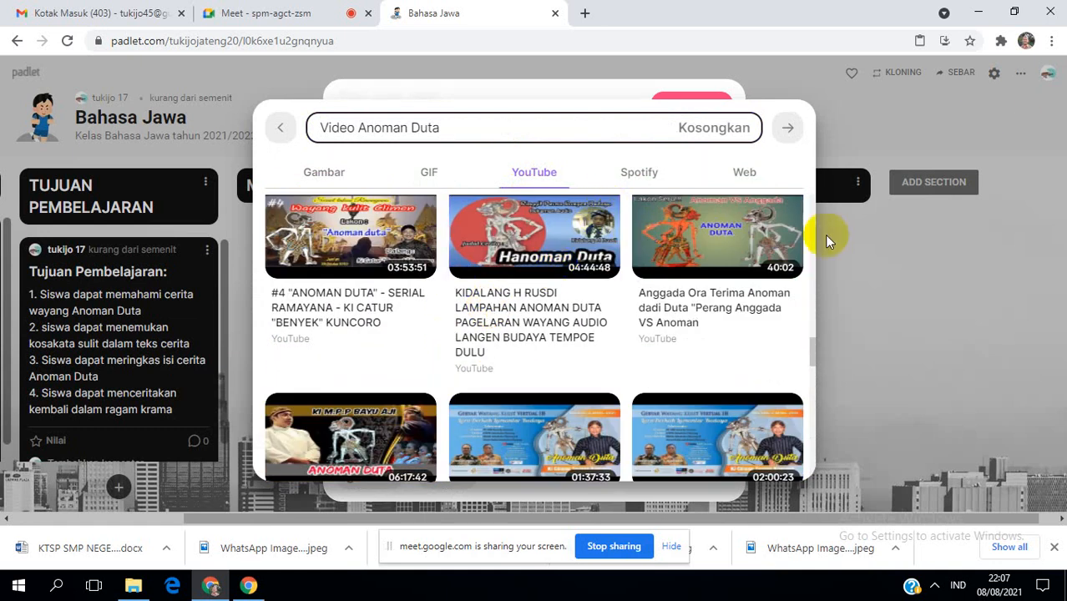
{"action": "left_click", "coordinate": [720, 275]}
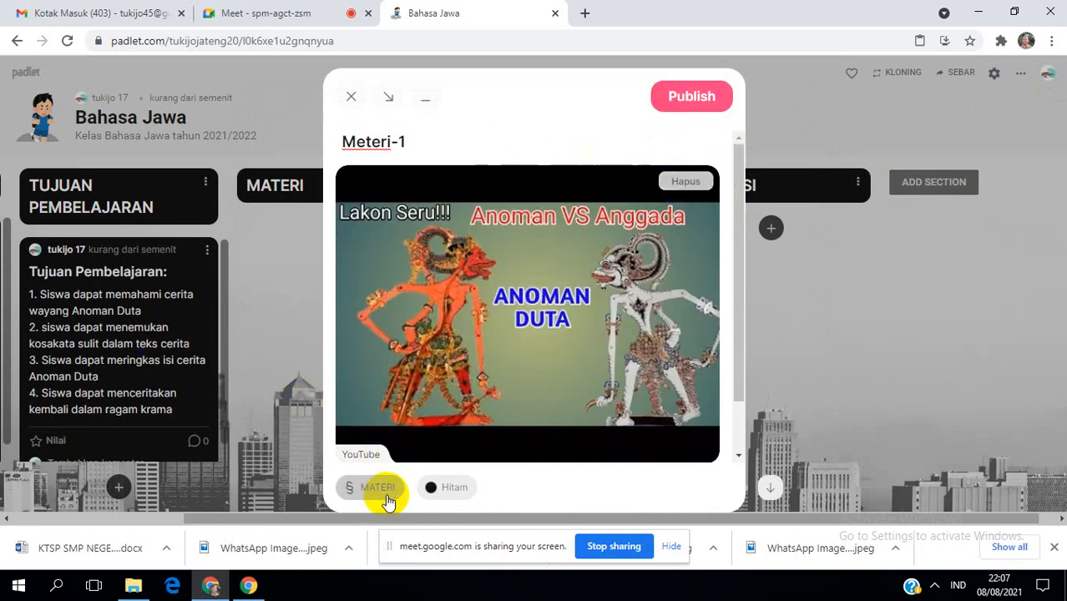
Set the post's color to Jingga, keep it in the MATERI section, and publish it.
{"action": "scroll", "coordinate": [405, 447], "scroll_direction": "down", "scroll_amount": 1}
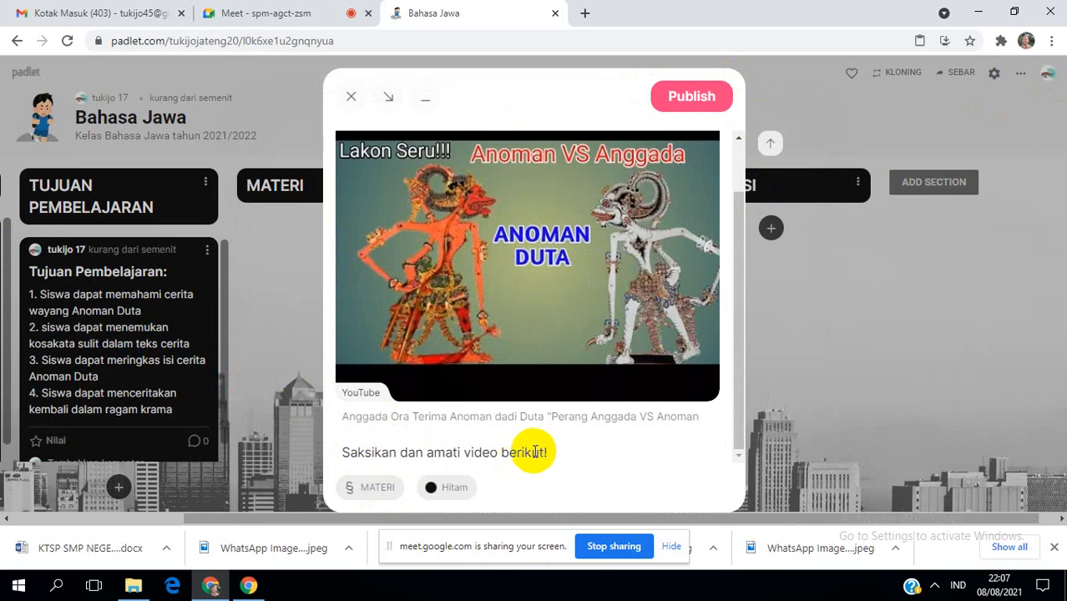
{"action": "left_click", "coordinate": [370, 493]}
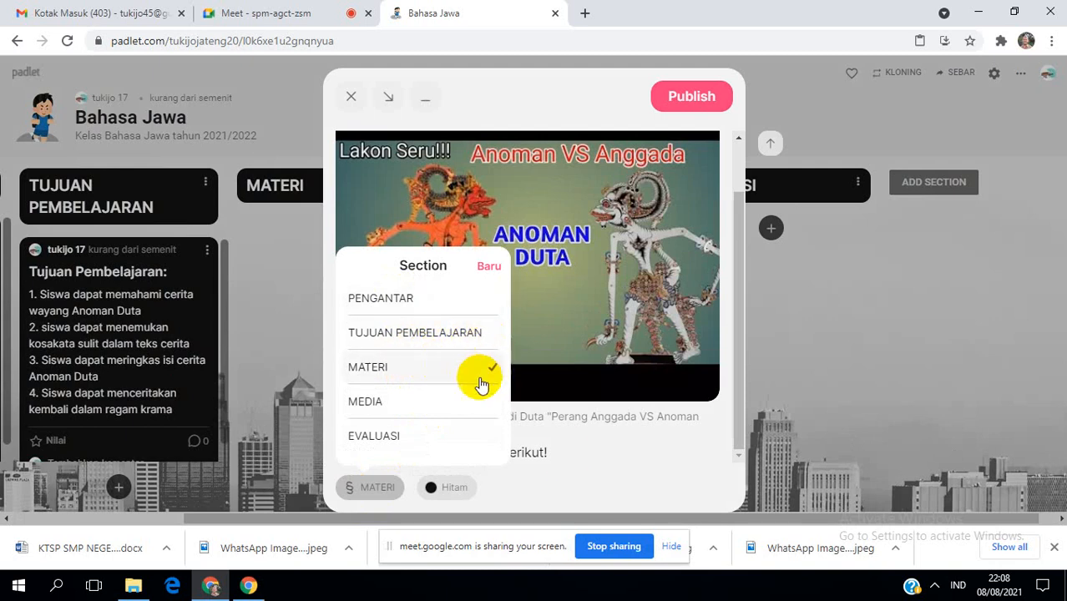
{"action": "left_click", "coordinate": [430, 493]}
{"action": "left_click", "coordinate": [430, 491]}
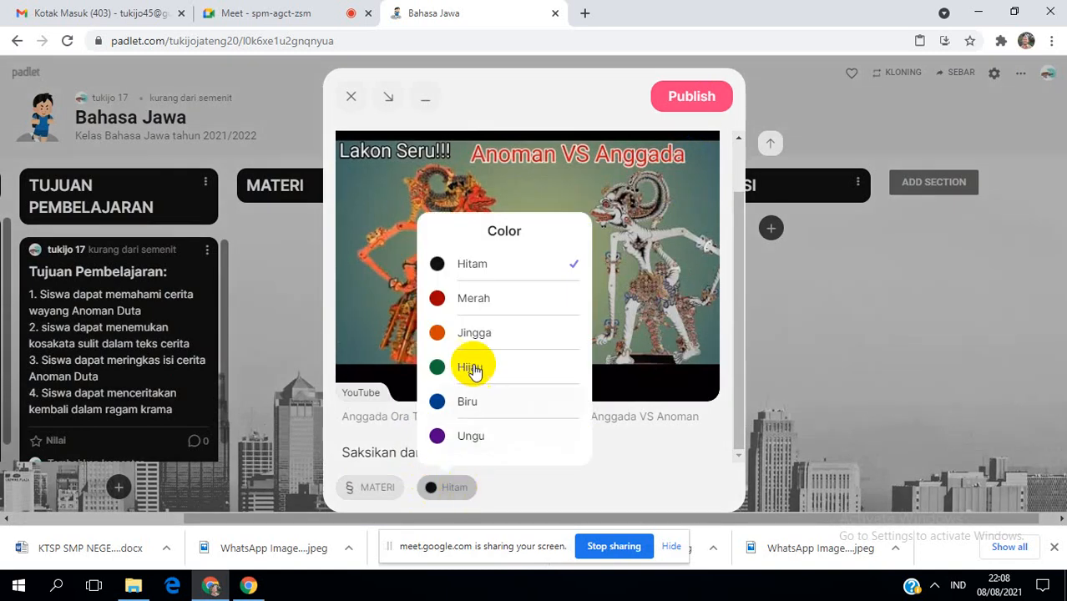
{"action": "left_click", "coordinate": [458, 332]}
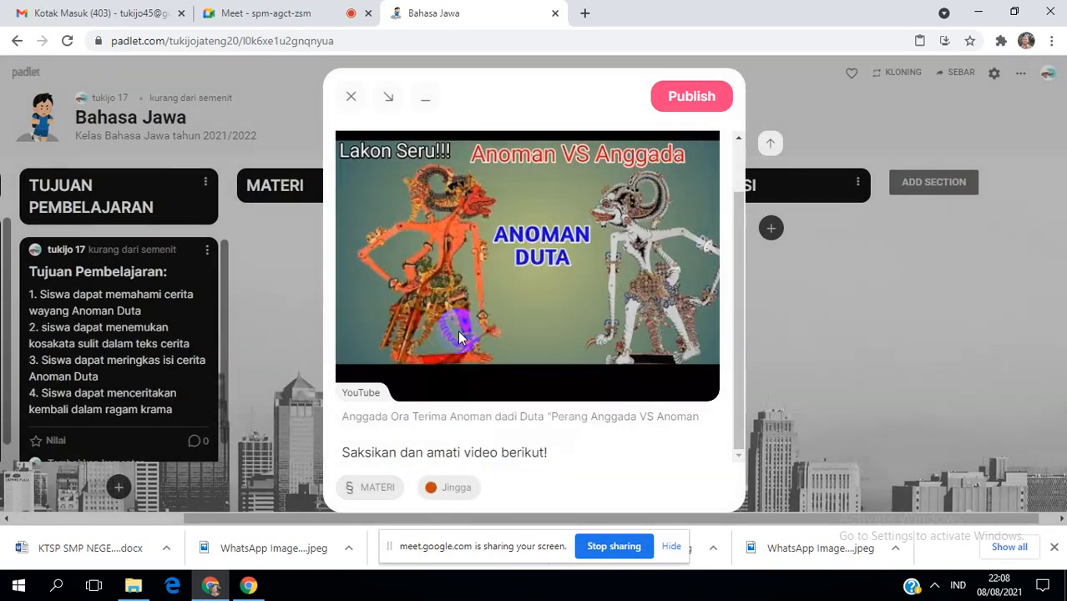
{"action": "left_click", "coordinate": [690, 100]}
Post the comment "Silakan beri tanggapan!" on the Meteri-1 post.
{"action": "scroll", "coordinate": [373, 365], "scroll_direction": "down", "scroll_amount": 1}
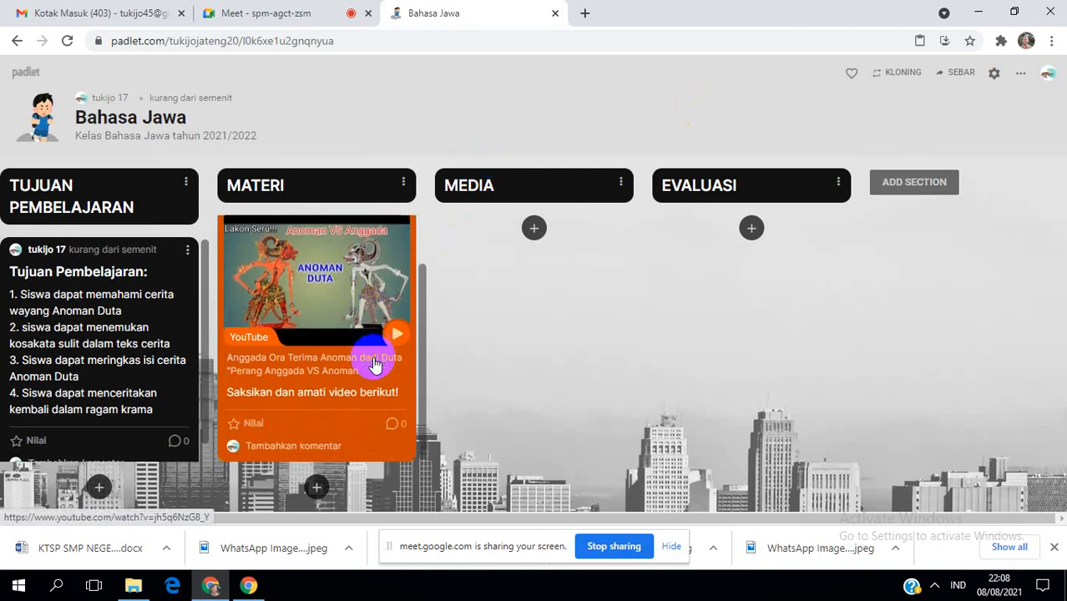
{"action": "left_click", "coordinate": [334, 385]}
{"action": "scroll", "coordinate": [341, 385], "scroll_direction": "up", "scroll_amount": 1}
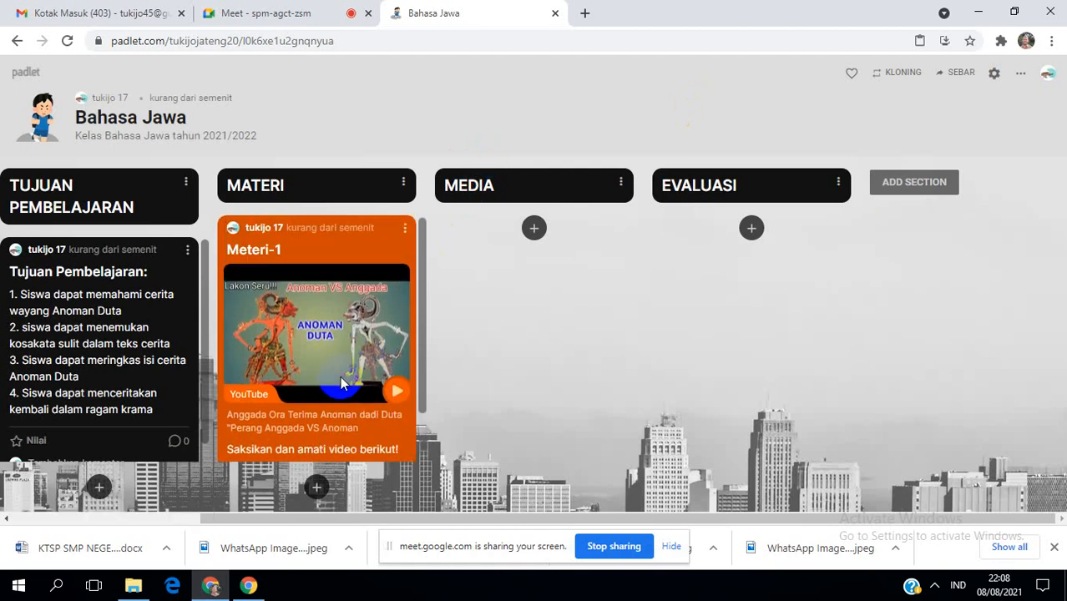
{"action": "scroll", "coordinate": [344, 384], "scroll_direction": "down", "scroll_amount": 1}
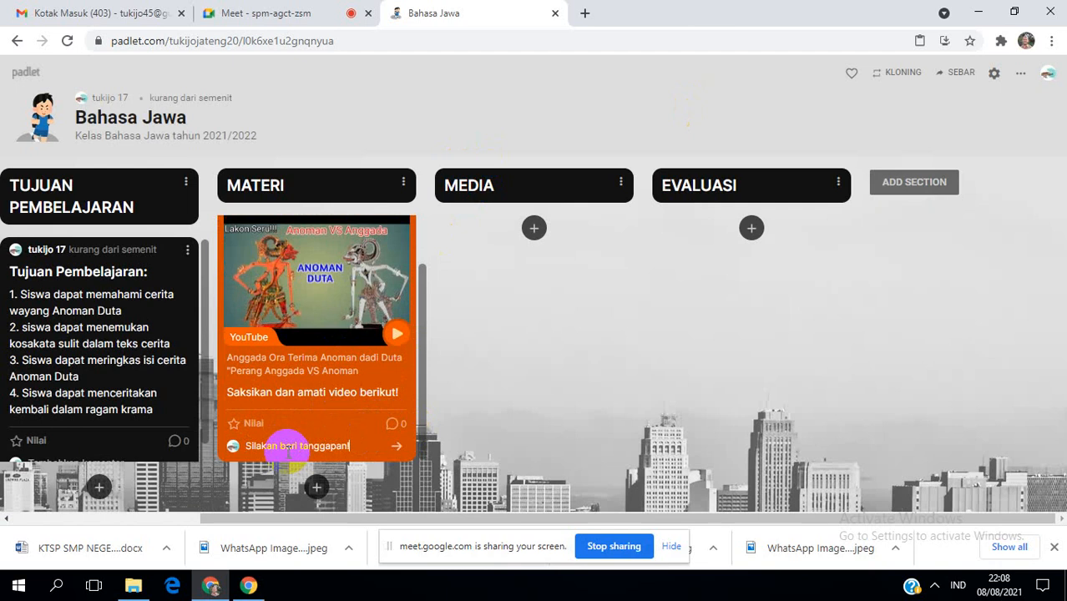
{"action": "left_click", "coordinate": [396, 446]}
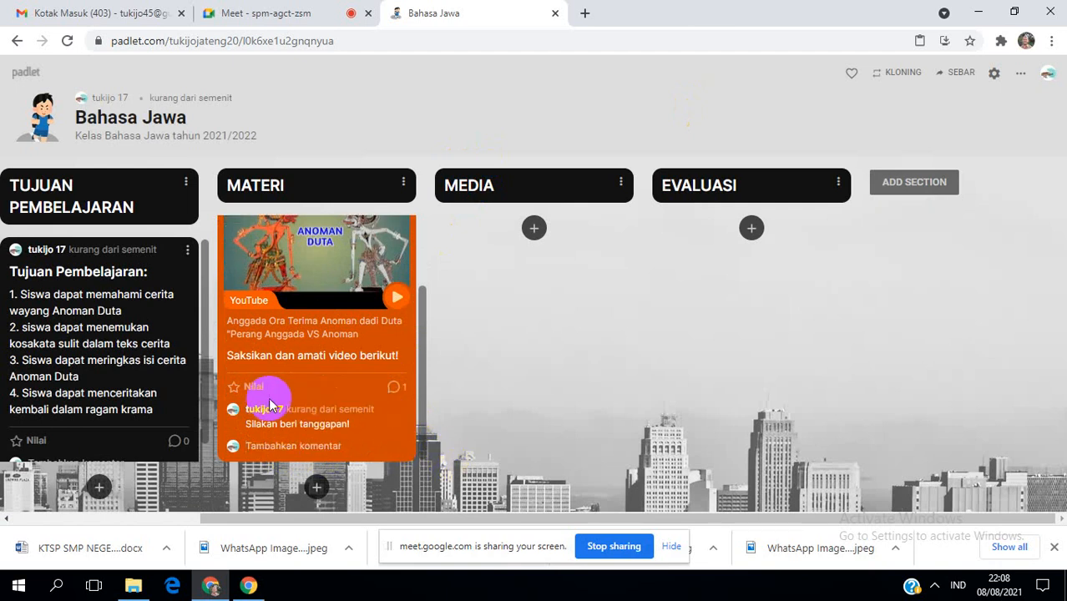
{"action": "scroll", "coordinate": [327, 314], "scroll_direction": "up", "scroll_amount": 2}
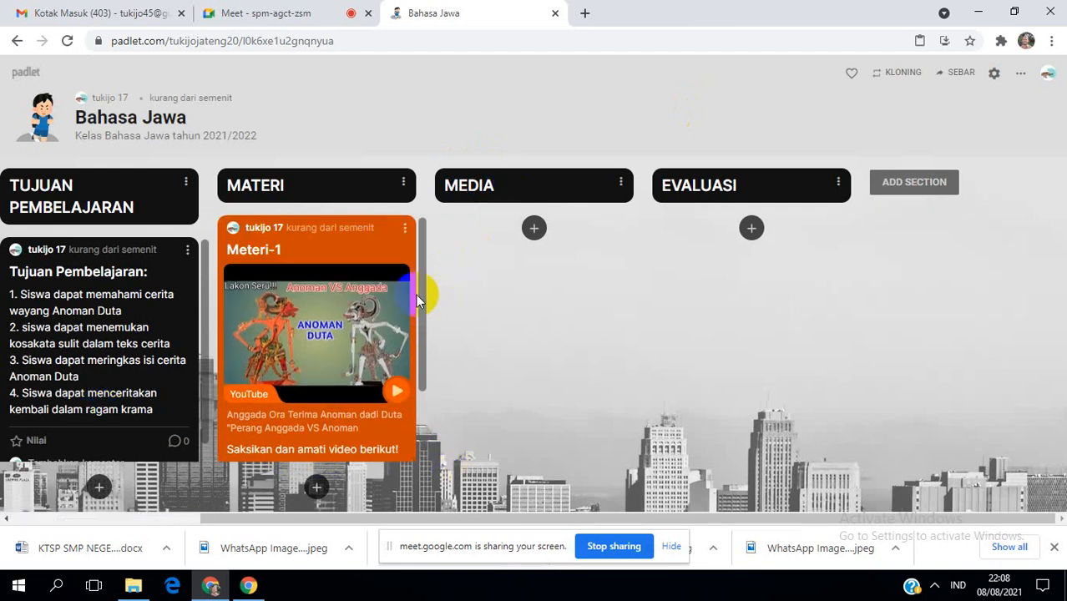
{"action": "scroll", "coordinate": [417, 299], "scroll_direction": "down", "scroll_amount": 2}
{"action": "scroll", "coordinate": [405, 296], "scroll_direction": "up", "scroll_amount": 2}
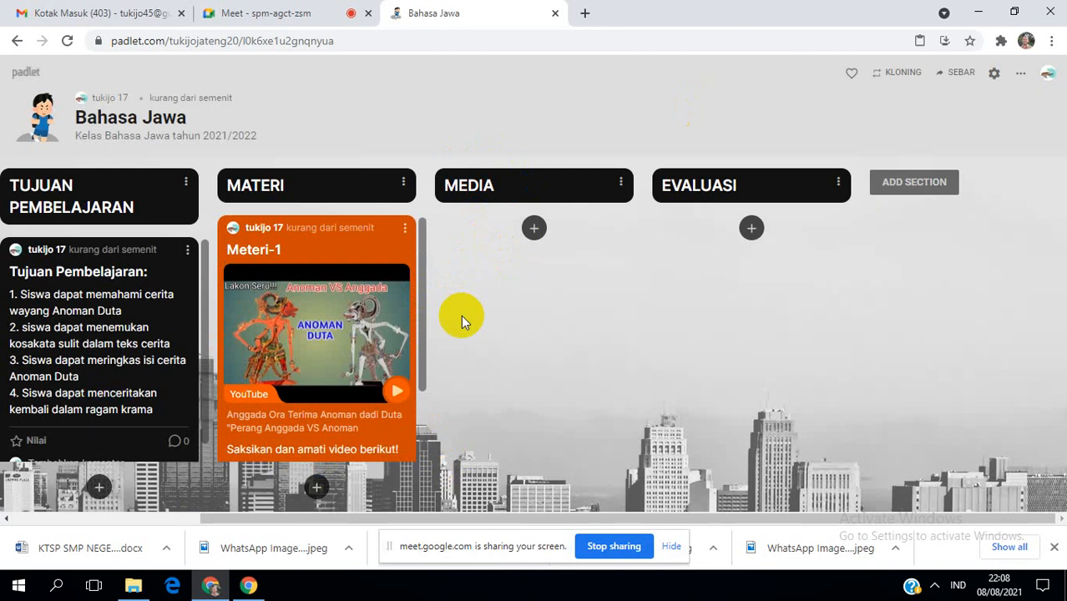
{"action": "scroll", "coordinate": [396, 375], "scroll_direction": "down", "scroll_amount": 2}
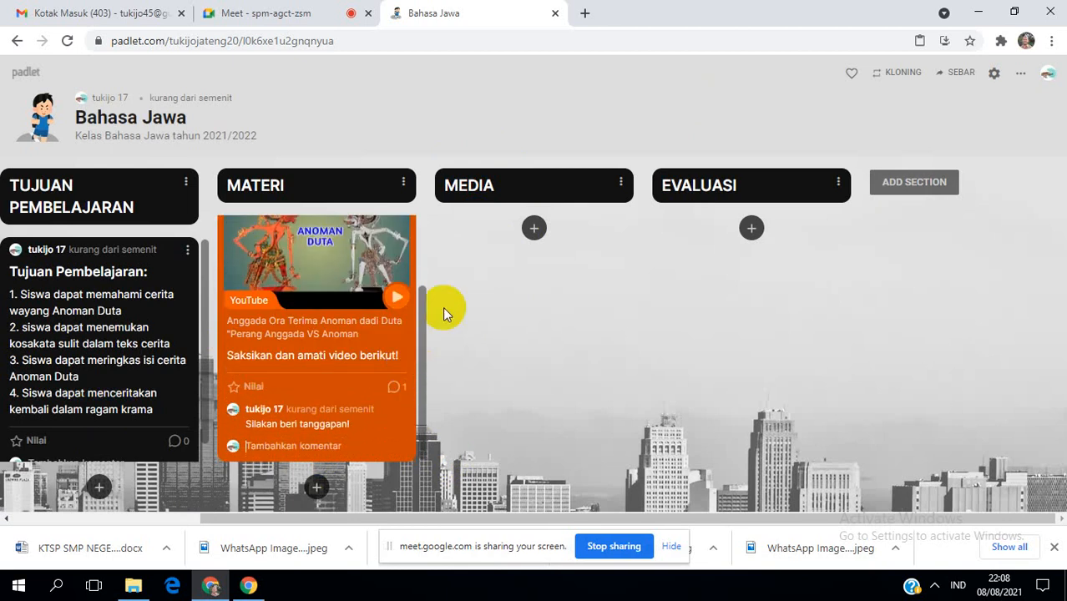
Publish a MEDIA post with the web search result "Materi Bahasa Jawa Kelas 9 Cerita Wayang Ramayana Anoman Duta", found by searching "anoman duta".
{"action": "left_click", "coordinate": [534, 230]}
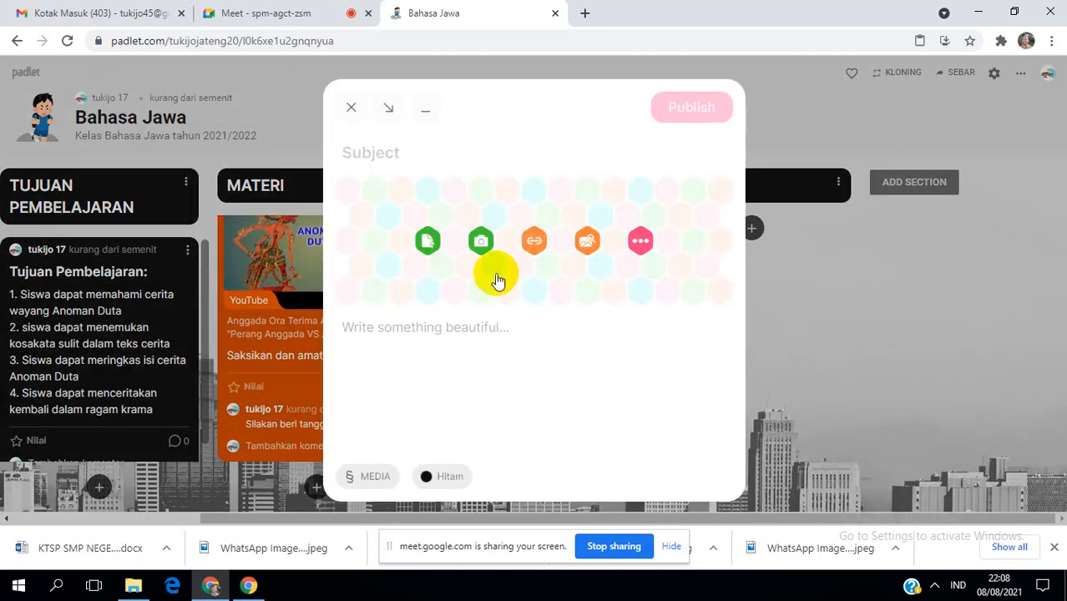
{"action": "left_click", "coordinate": [640, 241]}
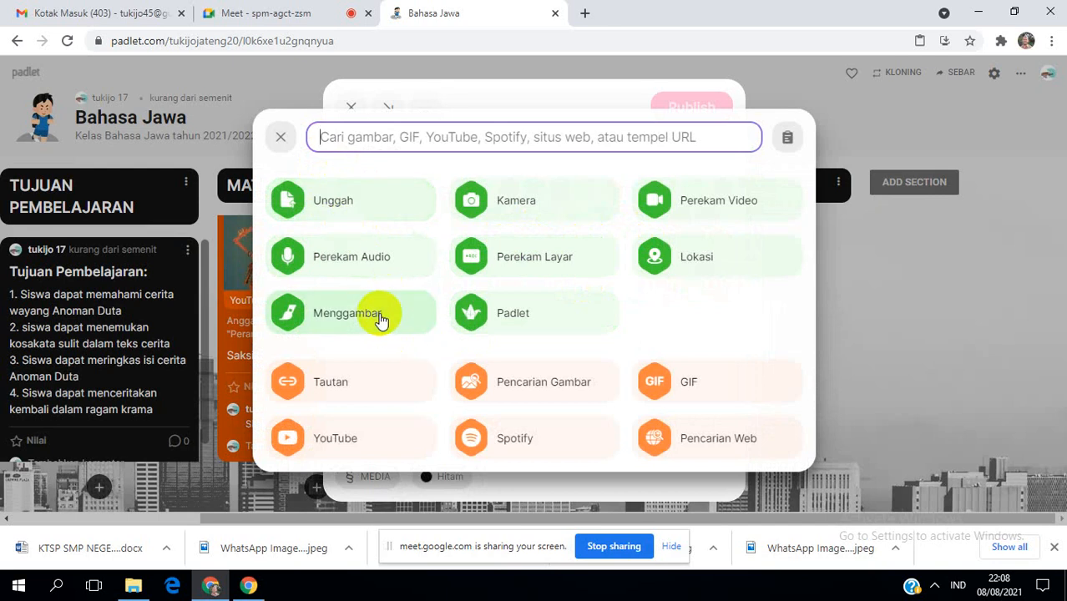
{"action": "left_click", "coordinate": [702, 437]}
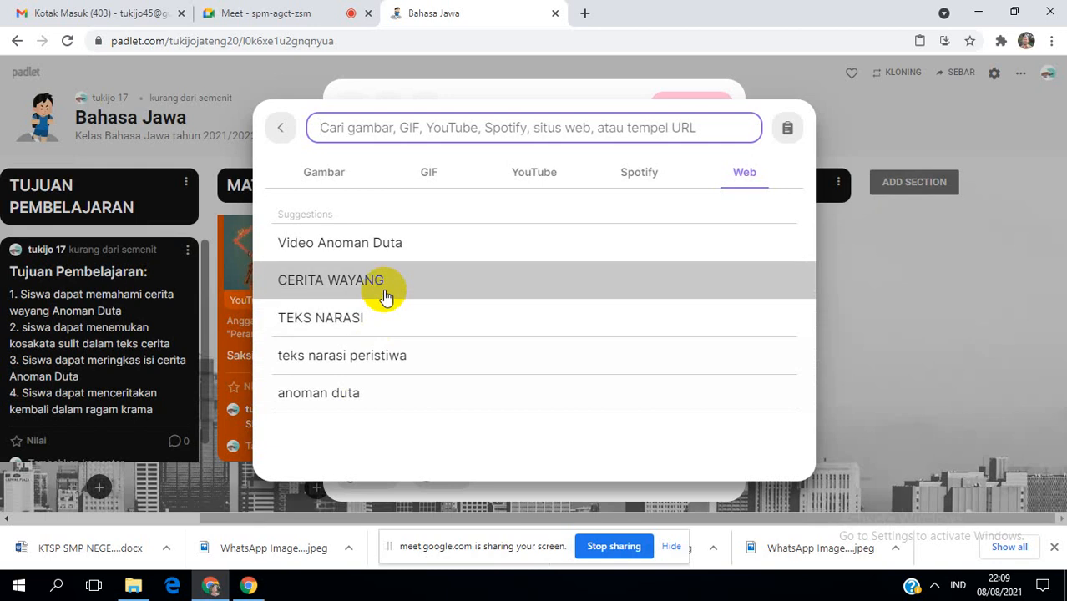
{"action": "left_click", "coordinate": [372, 401]}
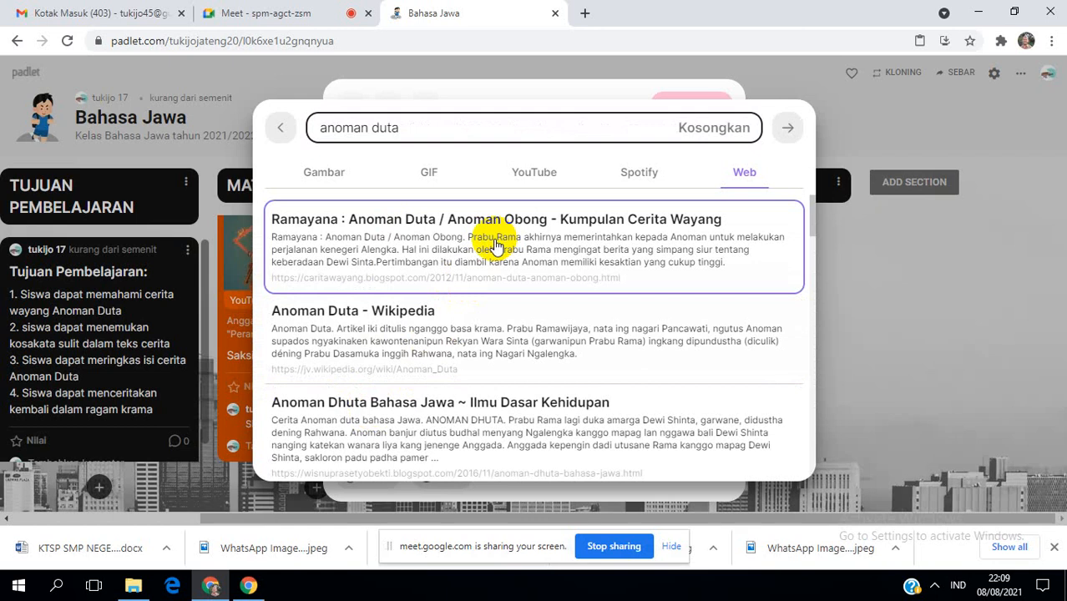
{"action": "scroll", "coordinate": [496, 244], "scroll_direction": "down", "scroll_amount": 5}
{"action": "scroll", "coordinate": [495, 330], "scroll_direction": "down", "scroll_amount": 3}
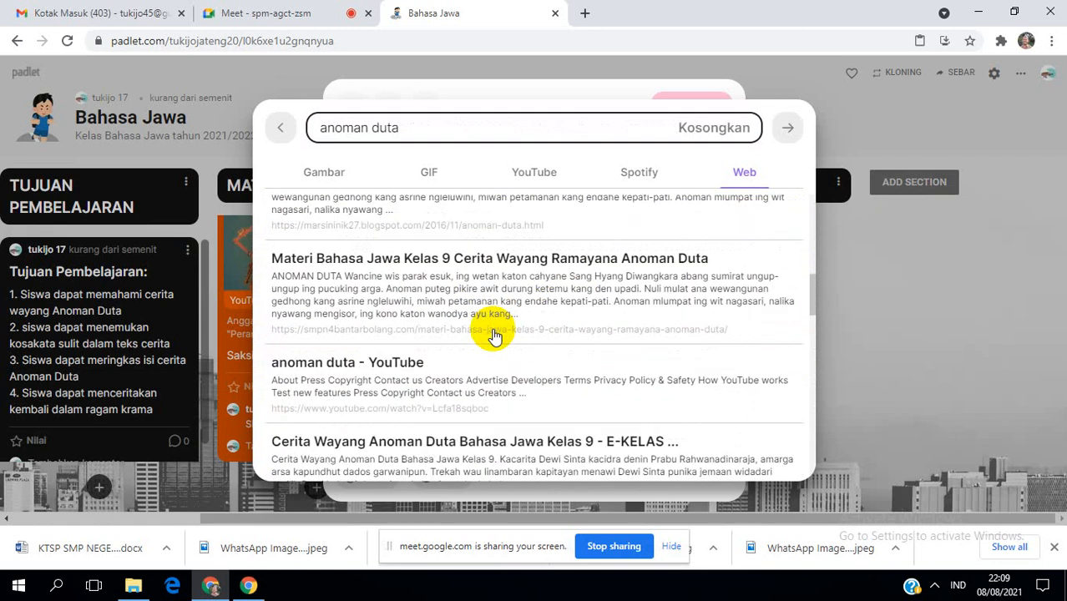
{"action": "left_click", "coordinate": [535, 288]}
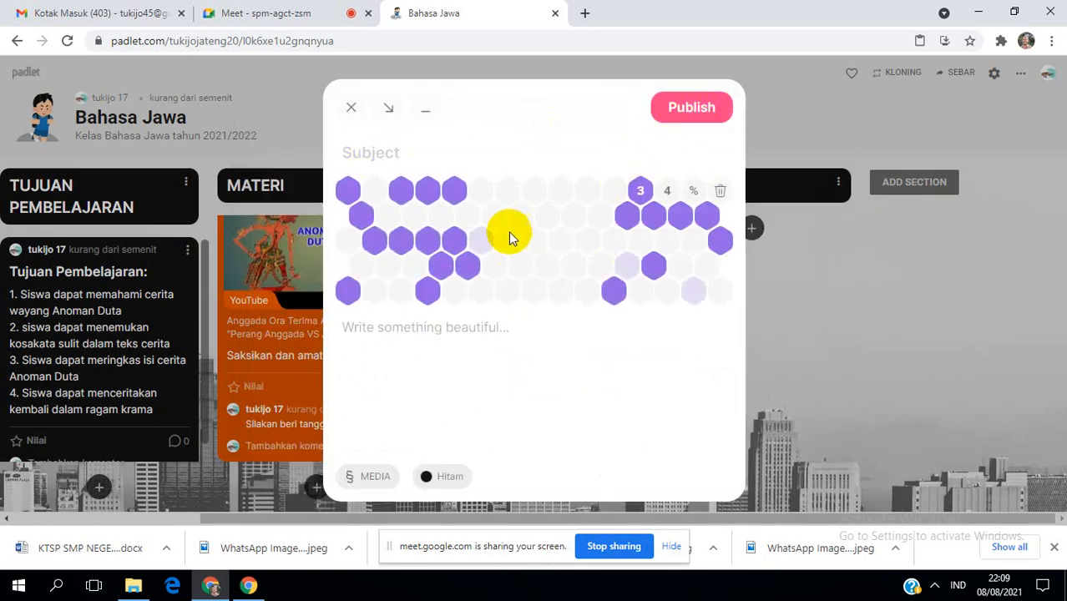
{"action": "left_click", "coordinate": [708, 111]}
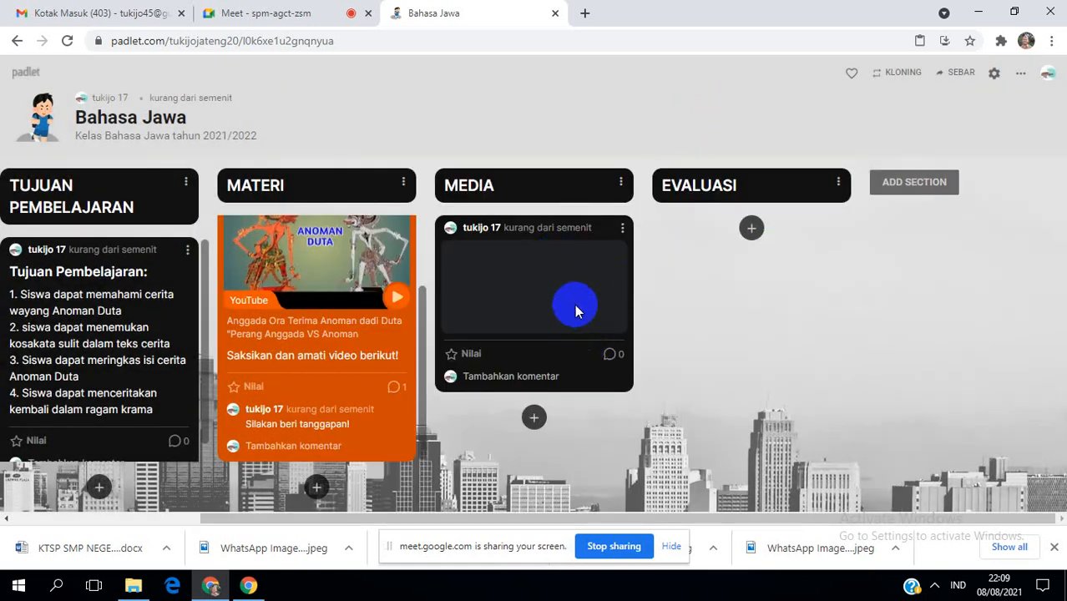
Set the color of the new MEDIA post to green.
{"action": "left_click", "coordinate": [622, 228]}
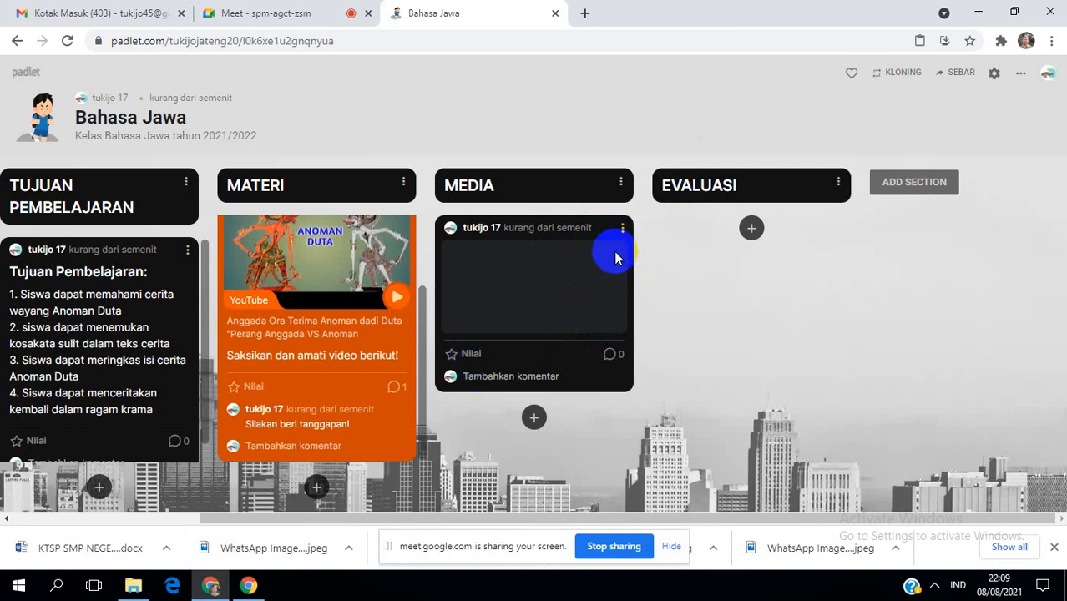
{"action": "left_click", "coordinate": [721, 304]}
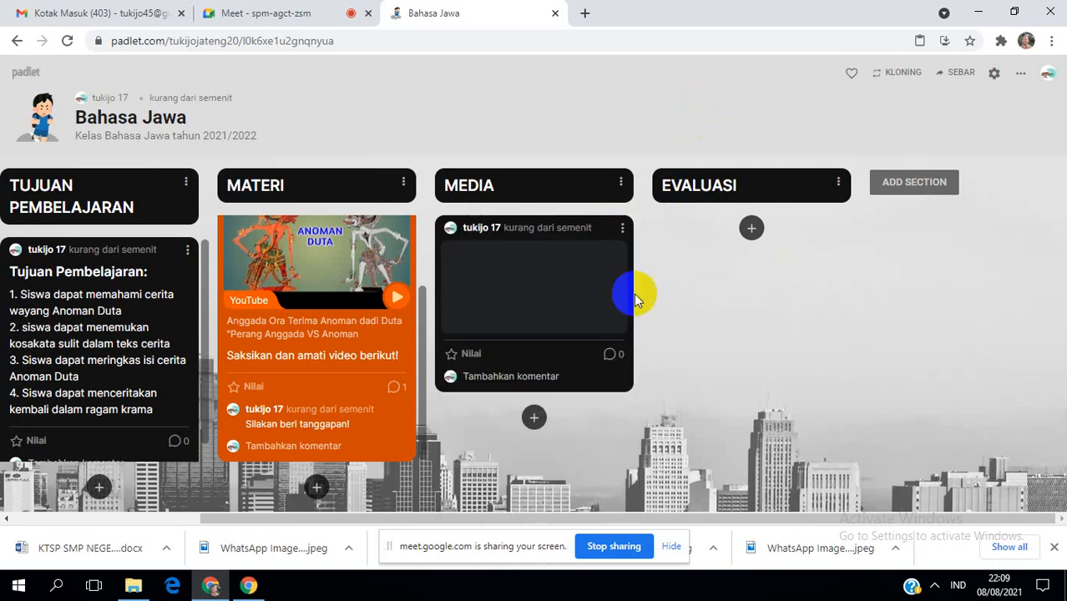
{"action": "left_click", "coordinate": [616, 240]}
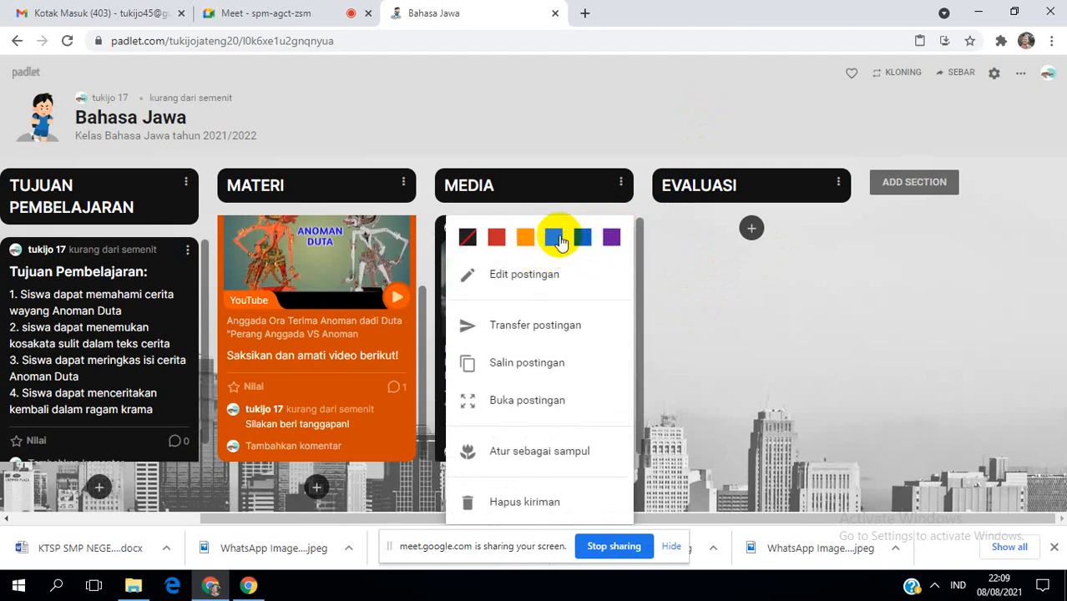
{"action": "left_click", "coordinate": [554, 237]}
{"action": "scroll", "coordinate": [590, 328], "scroll_direction": "down", "scroll_amount": 1}
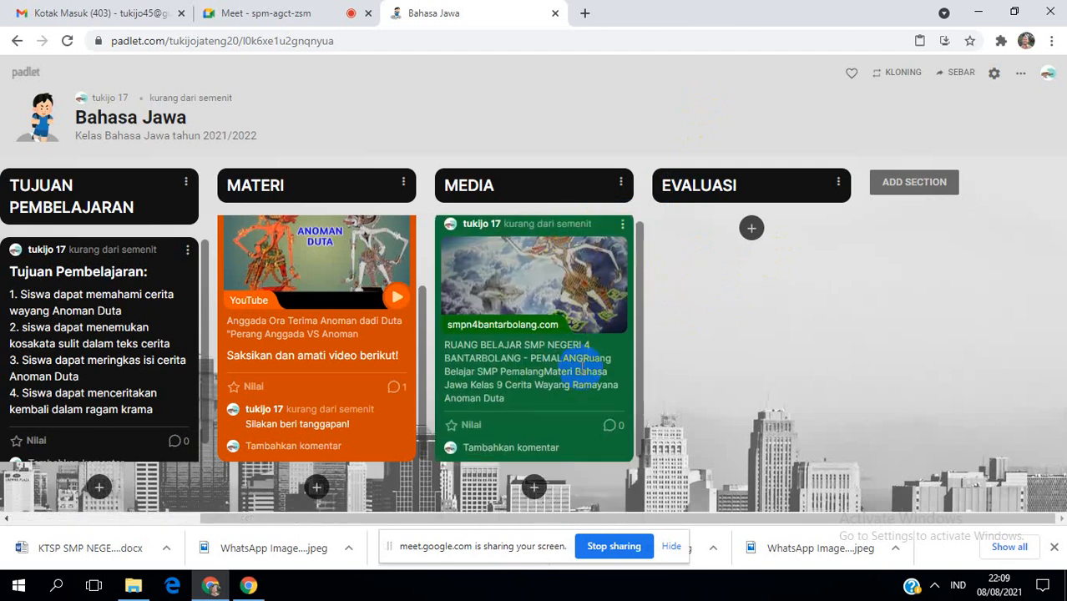
{"action": "scroll", "coordinate": [573, 359], "scroll_direction": "up", "scroll_amount": 1}
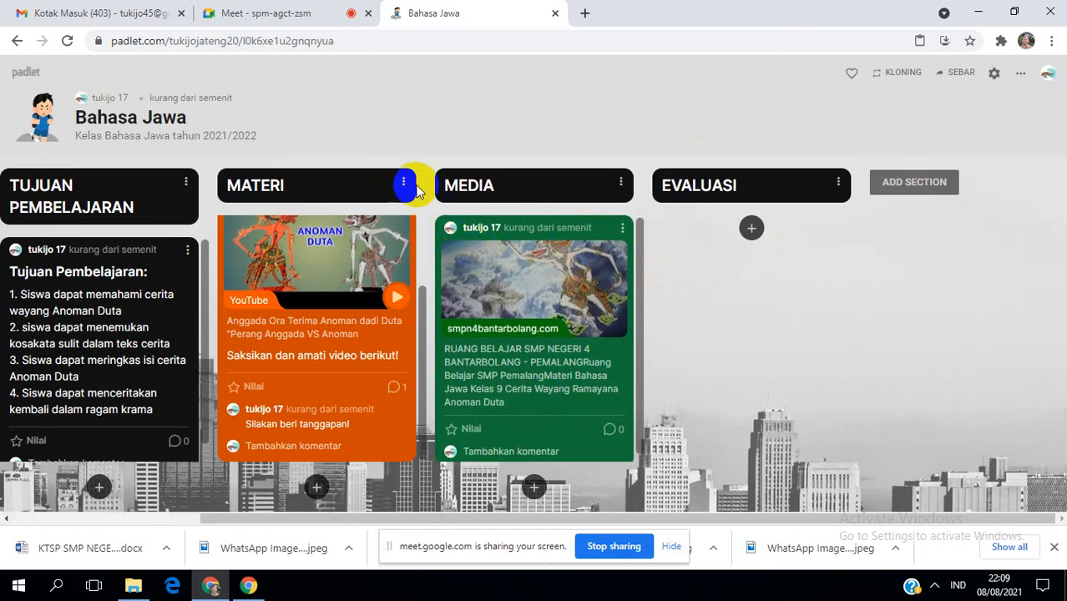
{"action": "scroll", "coordinate": [457, 367], "scroll_direction": "down", "scroll_amount": 1}
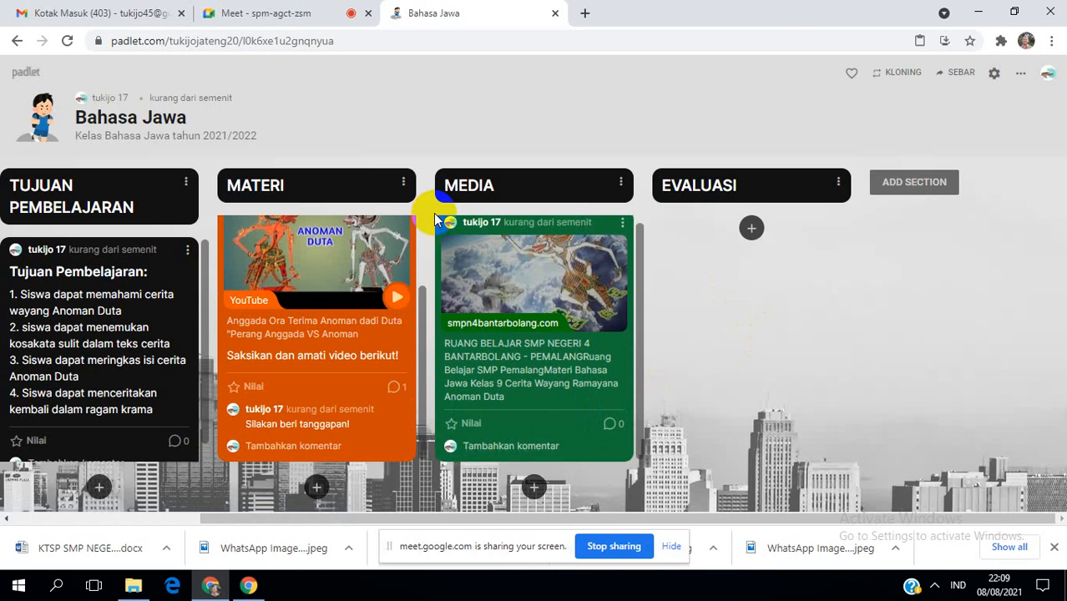
{"action": "left_click", "coordinate": [619, 183]}
{"action": "left_click", "coordinate": [731, 303]}
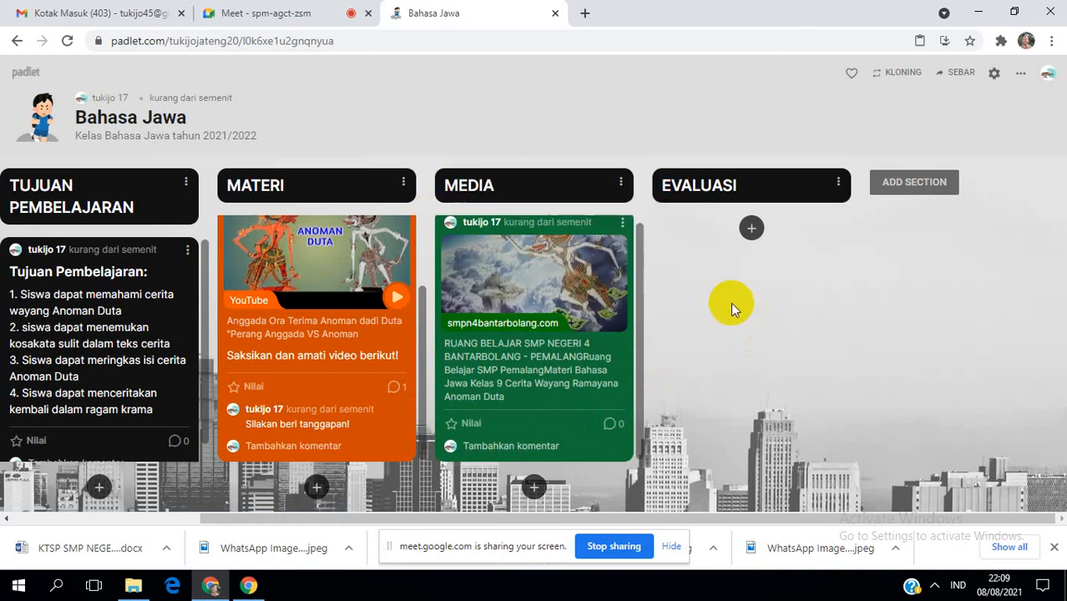
Start a new post in the EVALUASI section, and switch to Gmail to open Google Drive from its Google apps.
{"action": "left_click", "coordinate": [752, 231]}
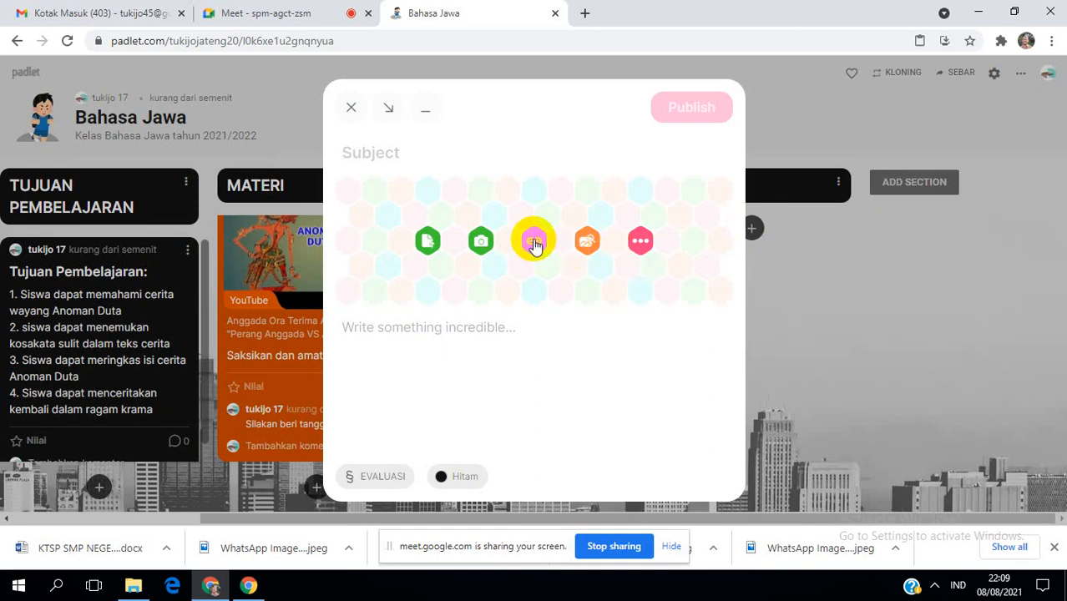
{"action": "left_click", "coordinate": [126, 12]}
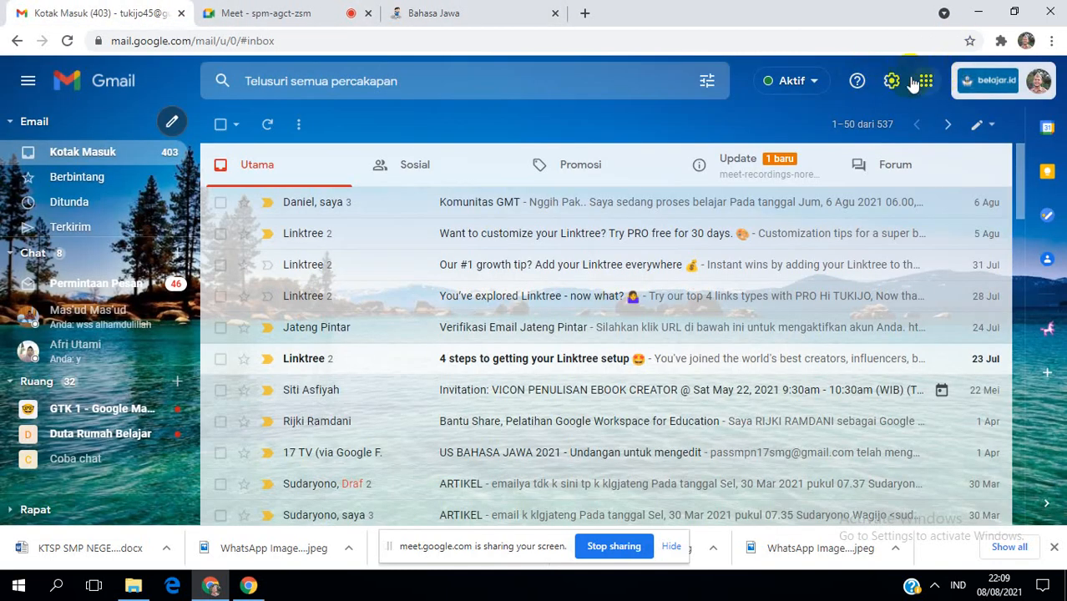
{"action": "left_click", "coordinate": [925, 80]}
{"action": "scroll", "coordinate": [960, 321], "scroll_direction": "down", "scroll_amount": 2}
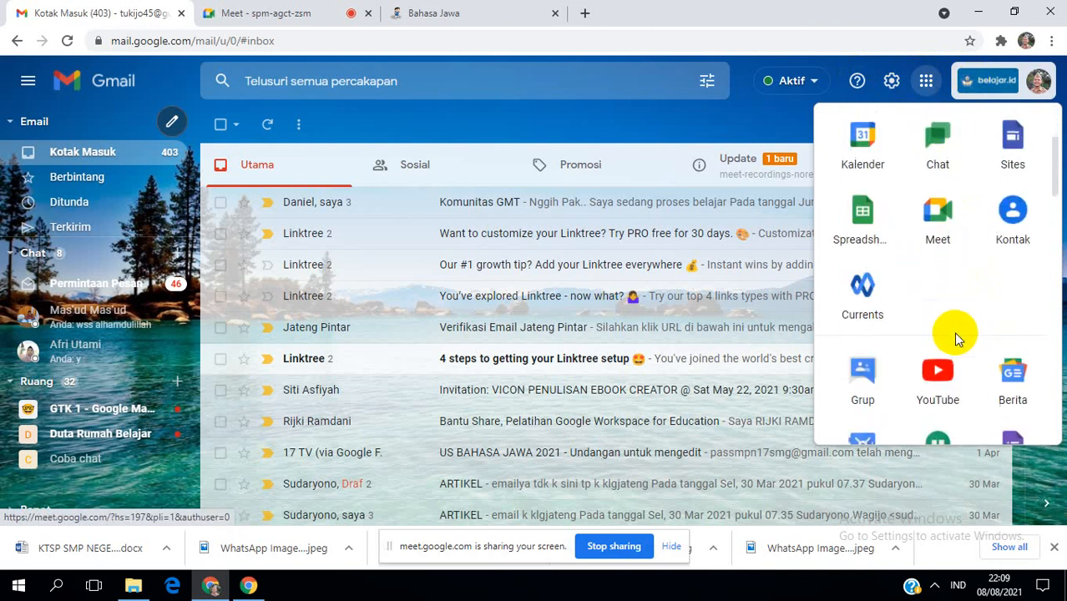
{"action": "scroll", "coordinate": [959, 346], "scroll_direction": "up", "scroll_amount": 3}
{"action": "left_click", "coordinate": [1015, 174]}
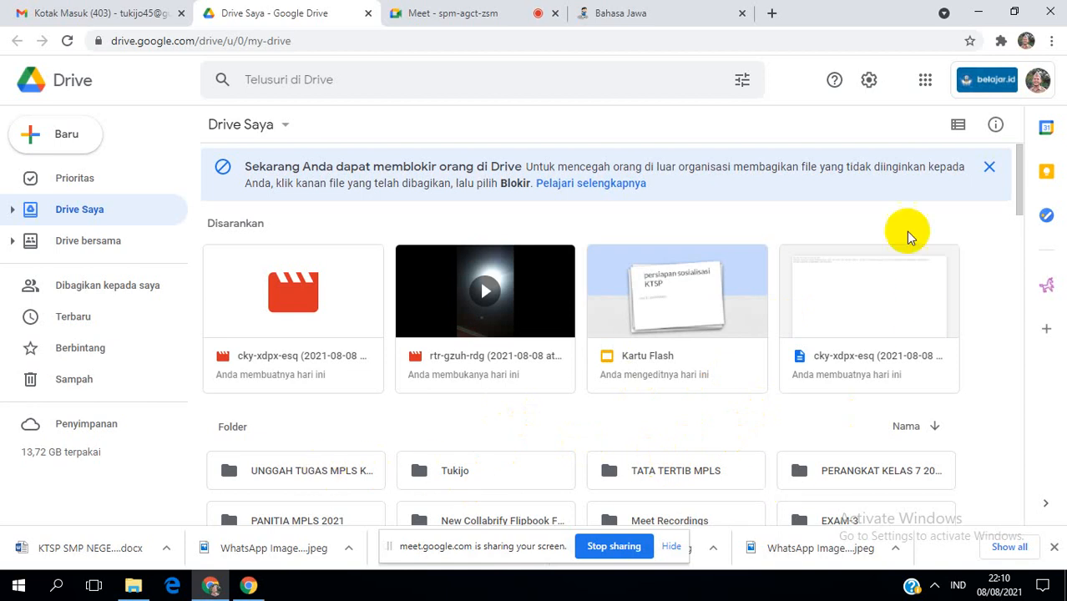
Find the form "UNGGAH TUGAS MPLS KELAS 7 SMP 17" in My Drive, open it, and copy its web address.
{"action": "scroll", "coordinate": [981, 209], "scroll_direction": "down", "scroll_amount": 15}
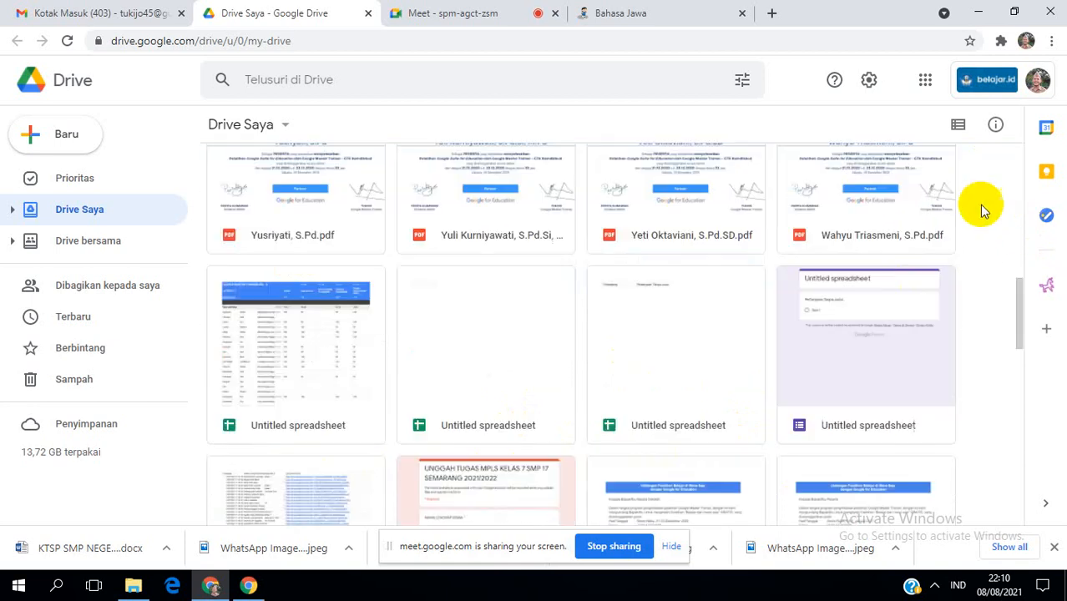
{"action": "scroll", "coordinate": [851, 374], "scroll_direction": "up", "scroll_amount": 5}
{"action": "scroll", "coordinate": [844, 367], "scroll_direction": "up", "scroll_amount": 1}
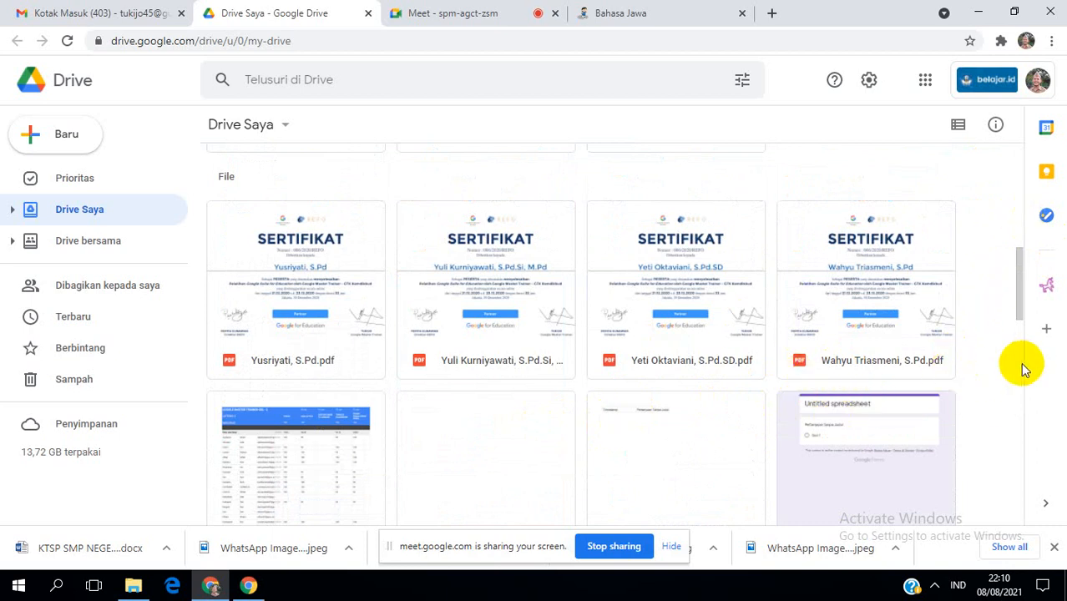
{"action": "left_click", "coordinate": [656, 10]}
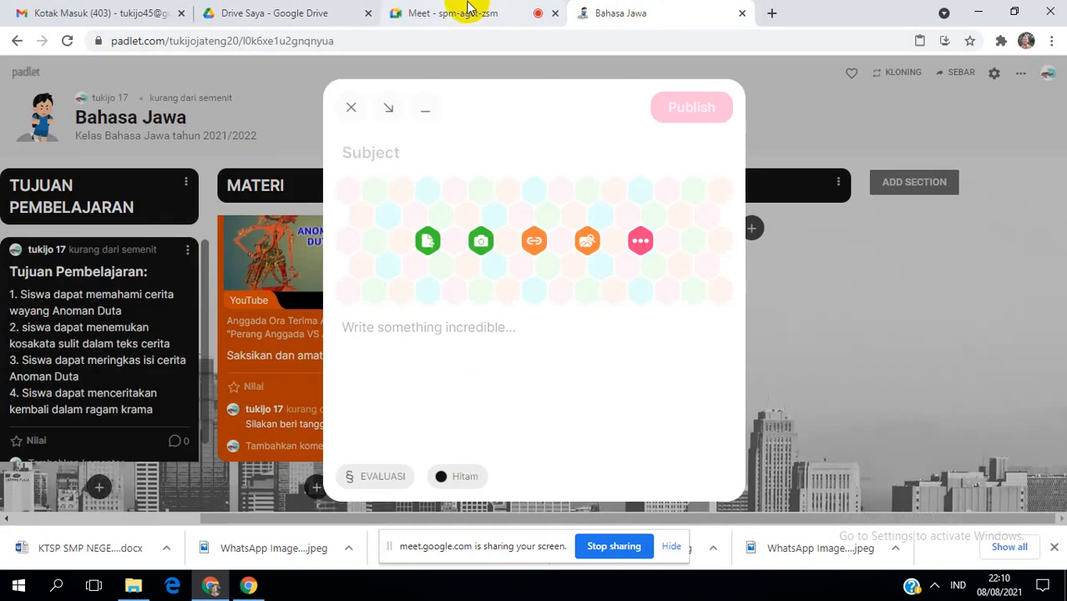
{"action": "left_click", "coordinate": [281, 13]}
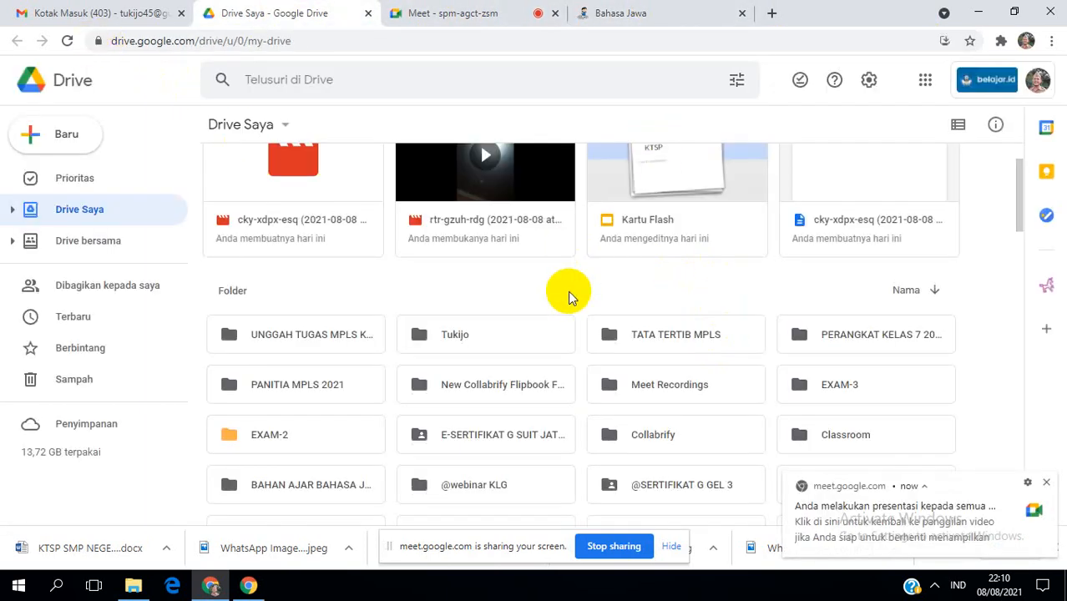
{"action": "scroll", "coordinate": [325, 430], "scroll_direction": "down", "scroll_amount": 10}
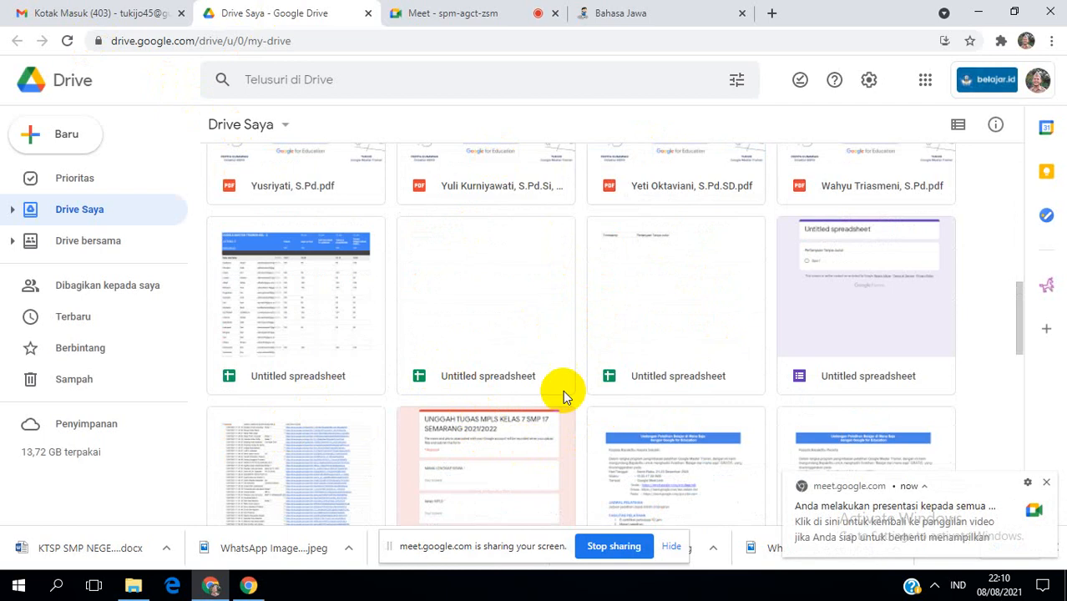
{"action": "double_click", "coordinate": [510, 435]}
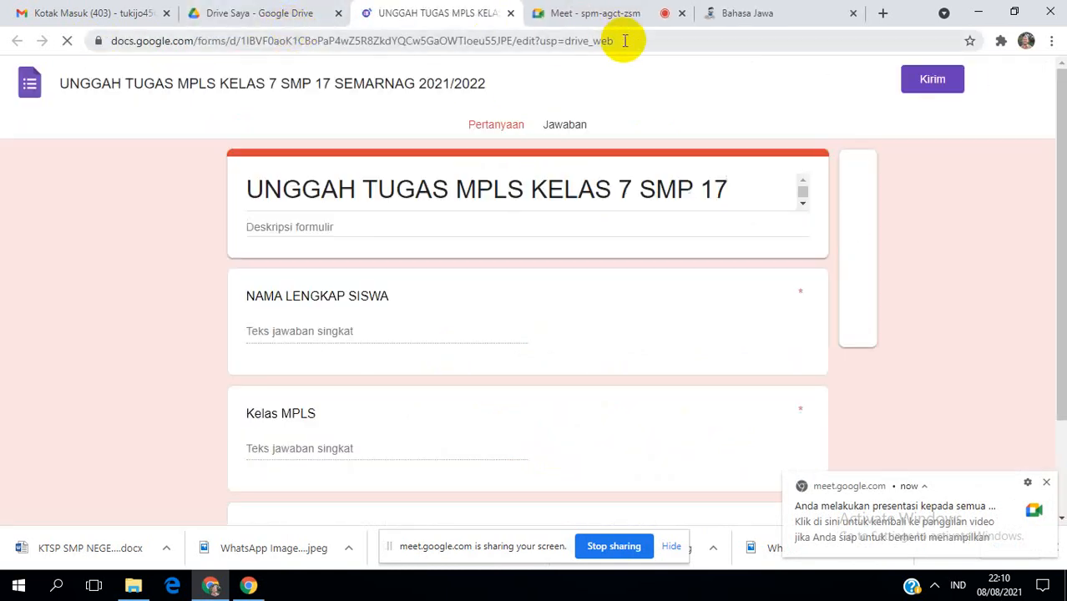
{"action": "left_click_drag", "start_coordinate": [618, 40], "coordinate": [90, 46]}
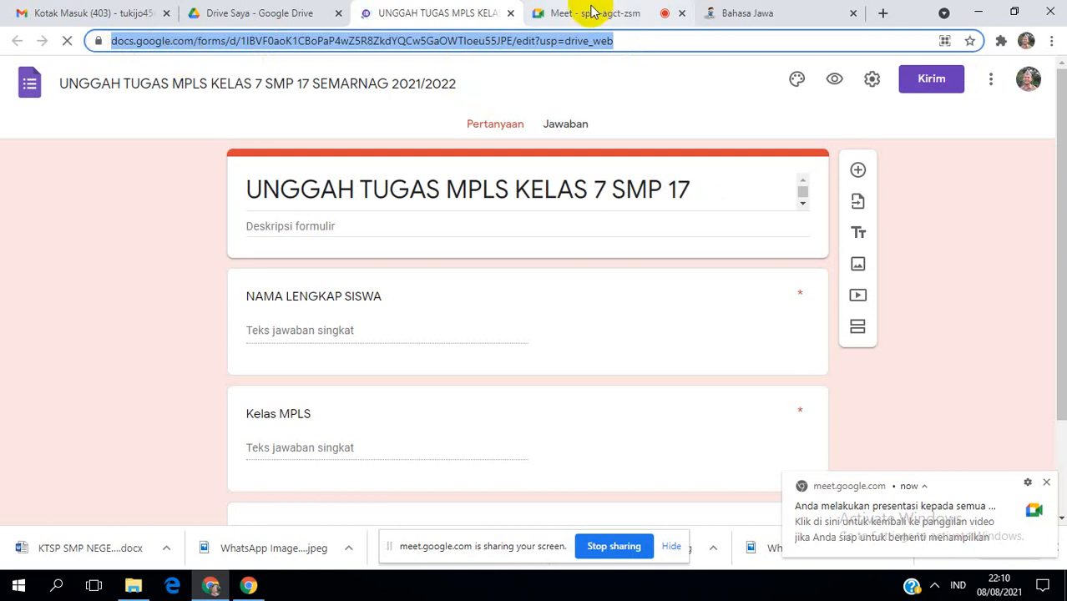
Close the form, return to the Bahasa Jawa Padlet, and attach the copied form link to the EVALUASI post.
{"action": "left_click", "coordinate": [512, 13]}
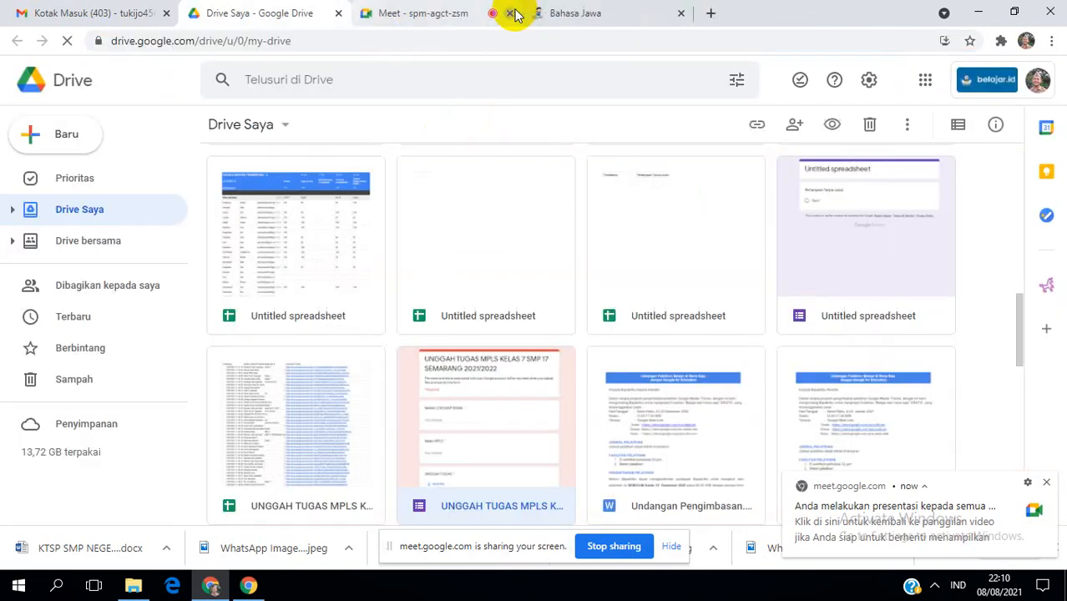
{"action": "left_click", "coordinate": [142, 17]}
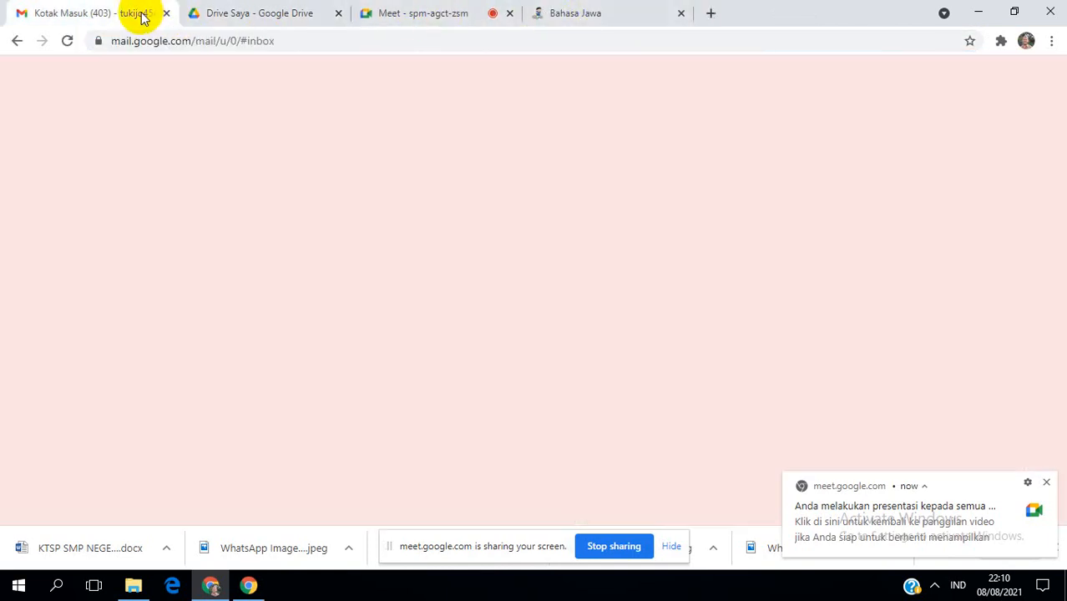
{"action": "left_click", "coordinate": [274, 12]}
{"action": "left_click", "coordinate": [448, 12]}
{"action": "left_click", "coordinate": [547, 13]}
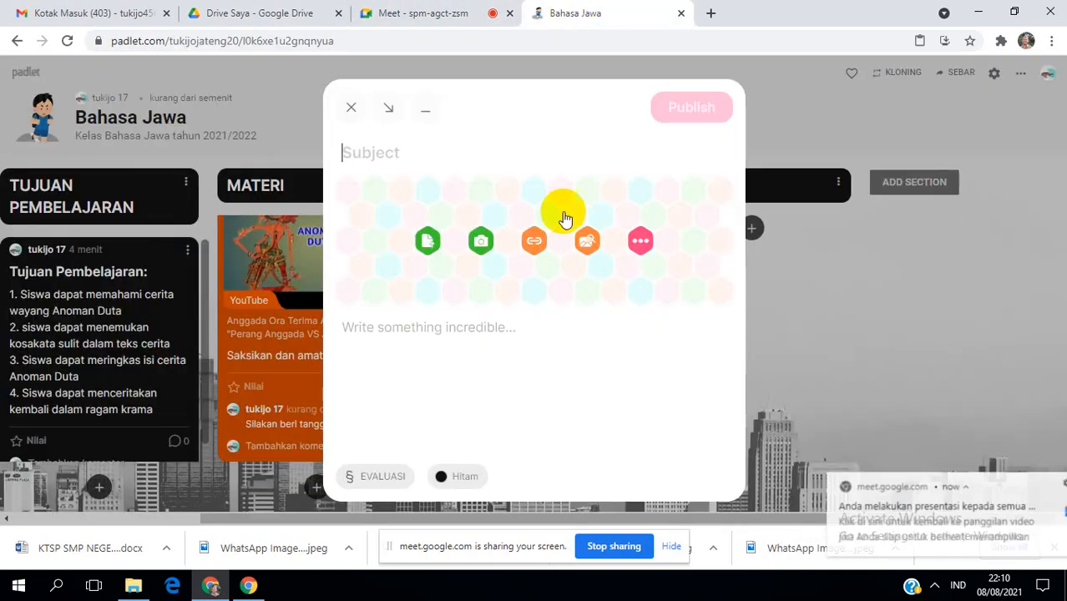
{"action": "left_click", "coordinate": [532, 243]}
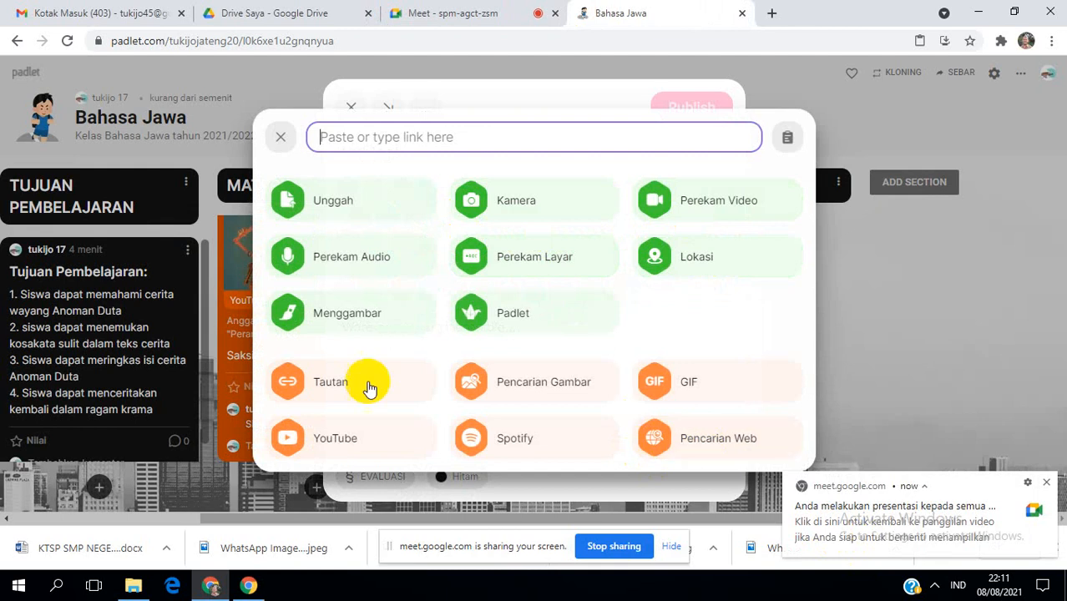
{"action": "left_click", "coordinate": [451, 135]}
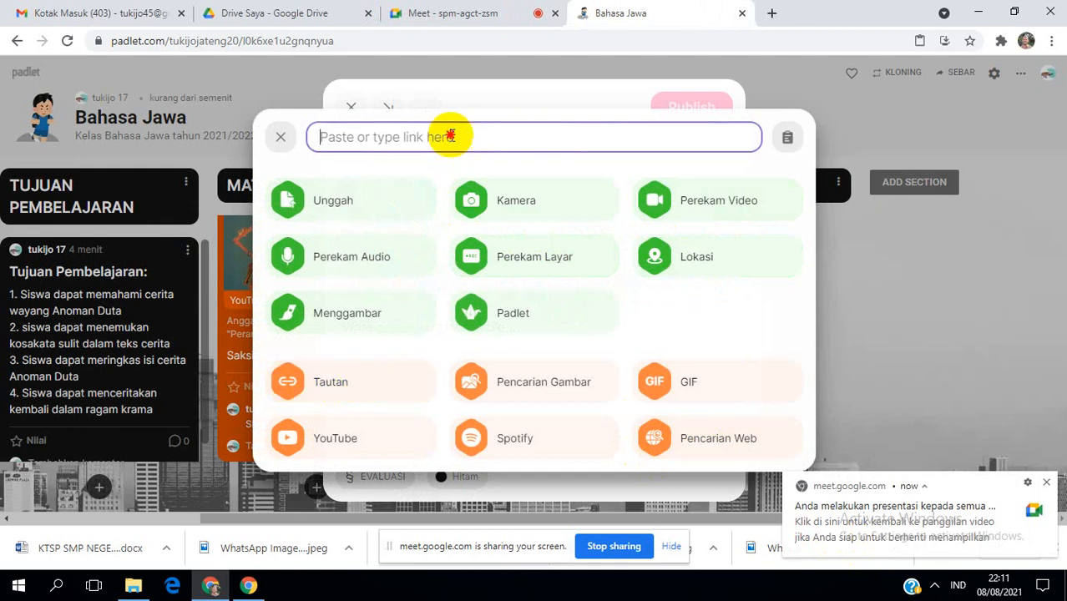
{"action": "key", "text": "ctrl+v"}
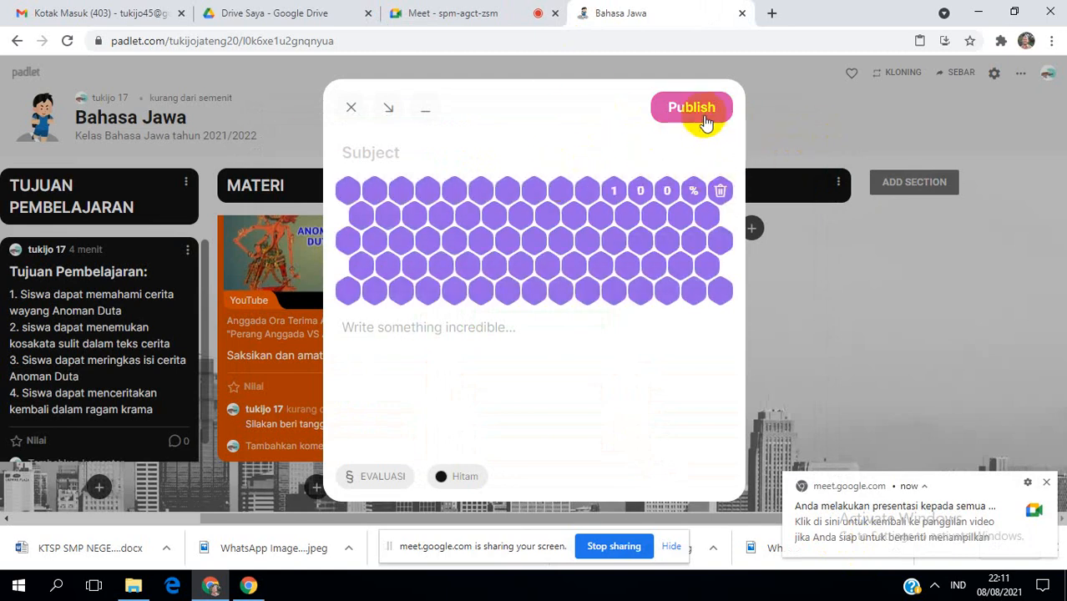
Write "ayo kerjakan soal berikut!" in the body of the EVALUASI post and publish it.
{"action": "left_click", "coordinate": [484, 344]}
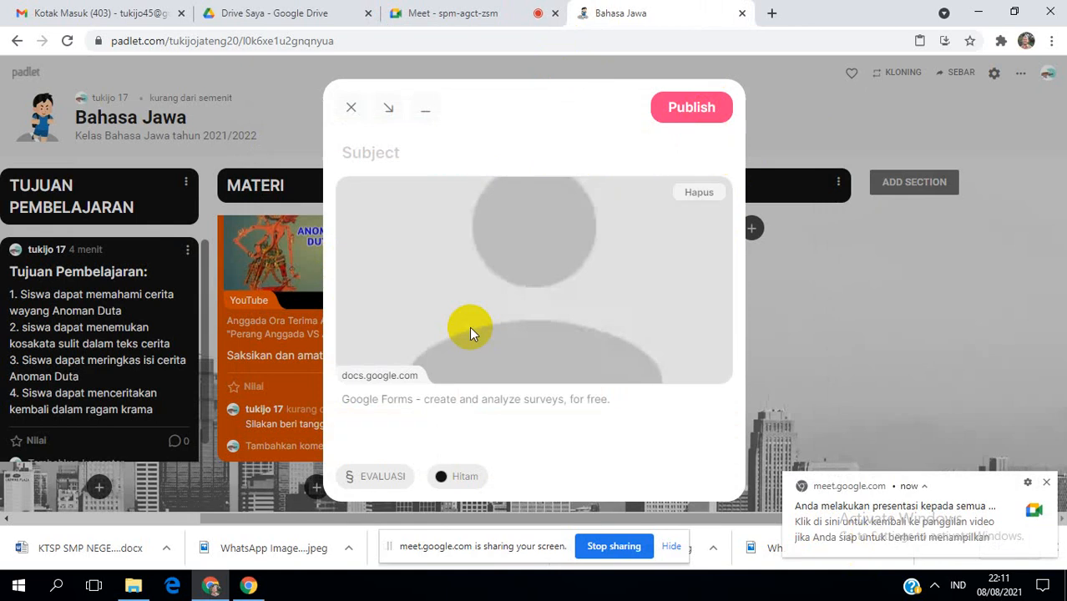
{"action": "type", "text": "ayo kerjakan so"}
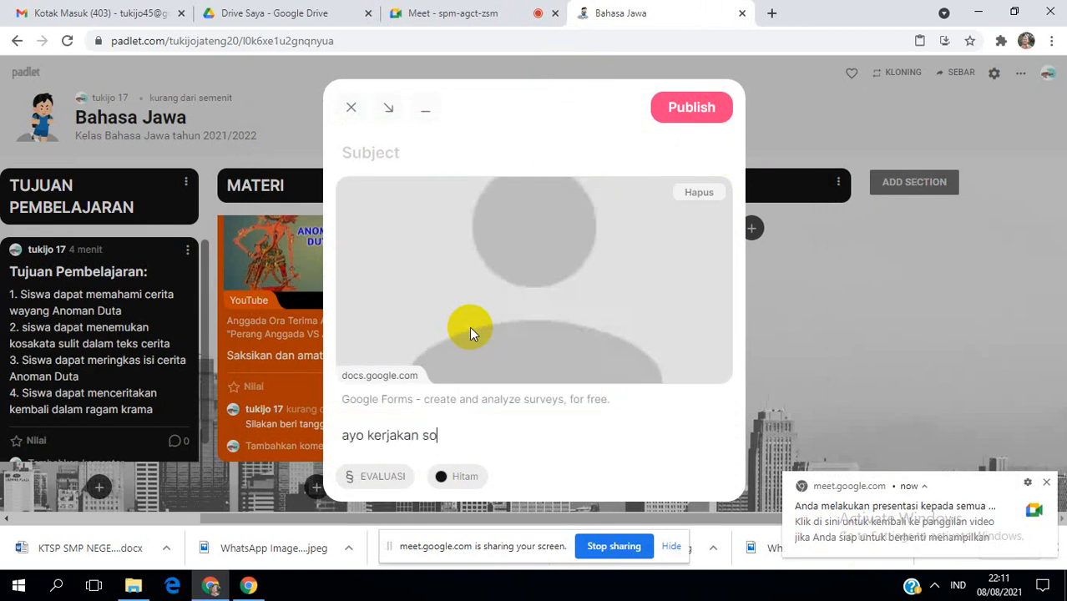
{"action": "type", "text": "al beirk"}
{"action": "key", "text": "BackSpace"}
{"action": "key", "text": "BackSpace"}
{"action": "key", "text": "BackSpace"}
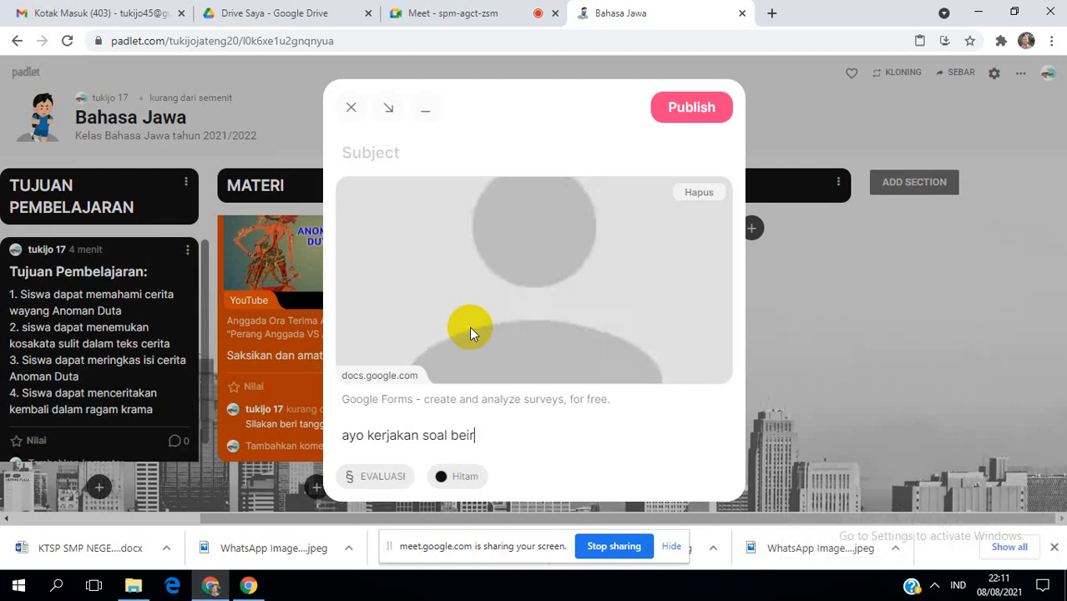
{"action": "type", "text": "rikut!"}
{"action": "left_click", "coordinate": [691, 108]}
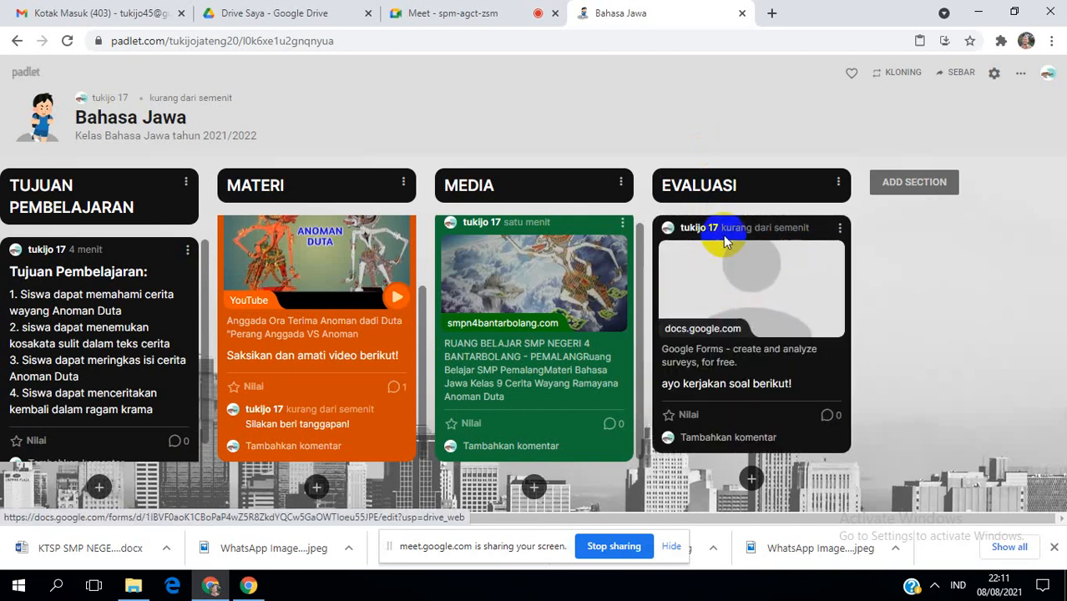
Preview the Google Form attached to the EVALUASI post, and close the preview.
{"action": "left_click", "coordinate": [730, 261]}
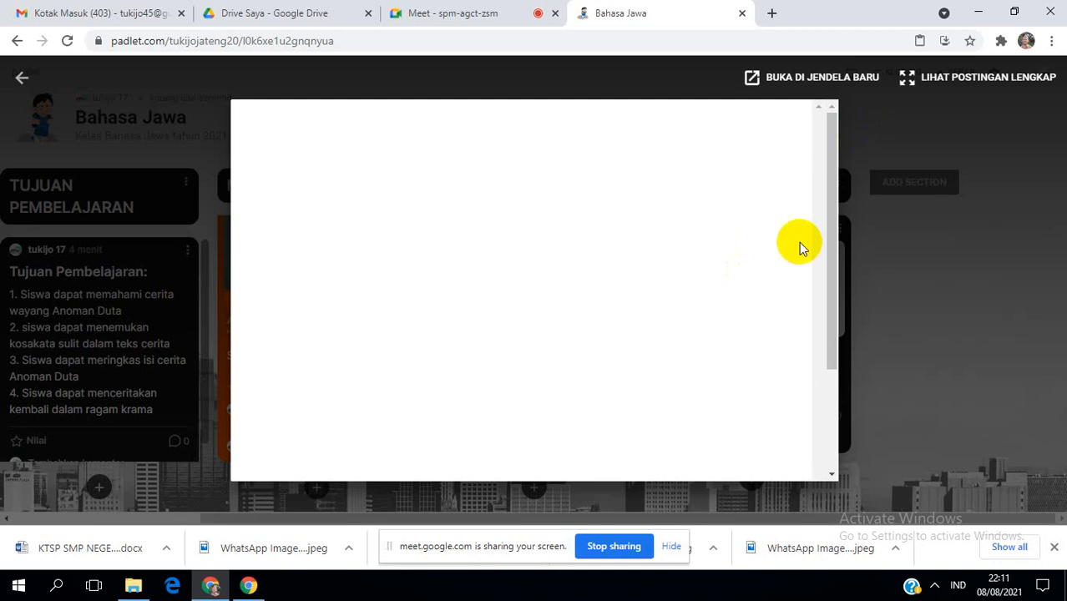
{"action": "left_click_drag", "start_coordinate": [831, 224], "coordinate": [819, 322]}
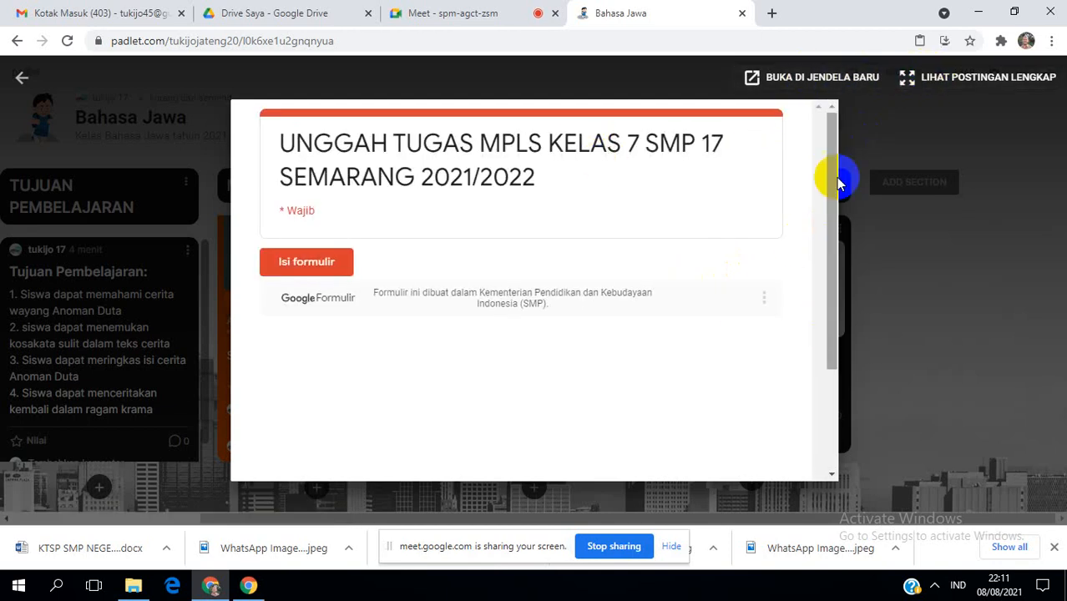
{"action": "left_click", "coordinate": [877, 179]}
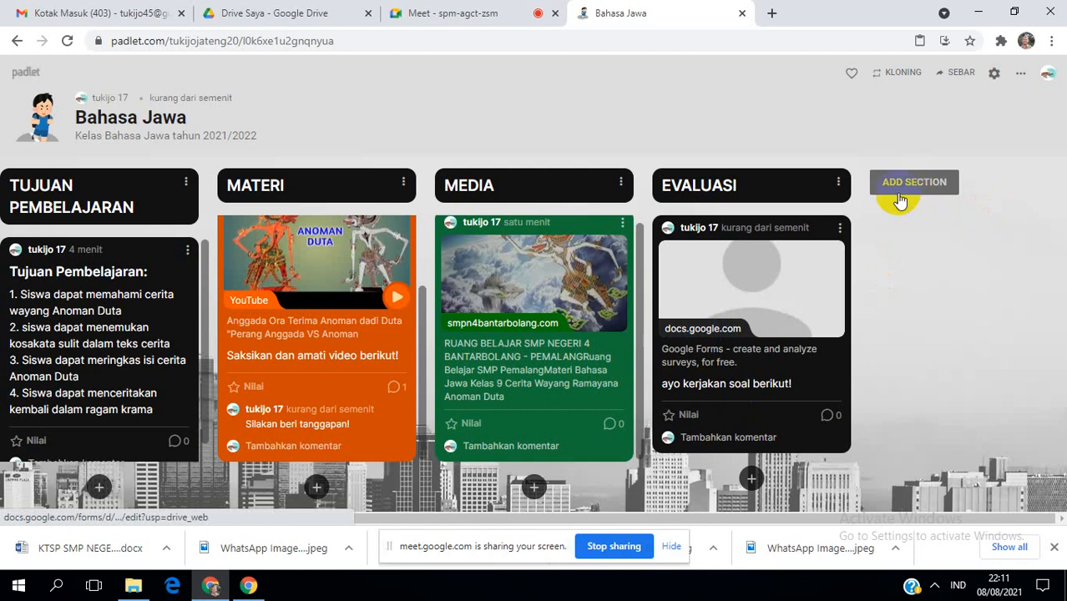
{"action": "left_click", "coordinate": [838, 182]}
{"action": "left_click", "coordinate": [915, 255]}
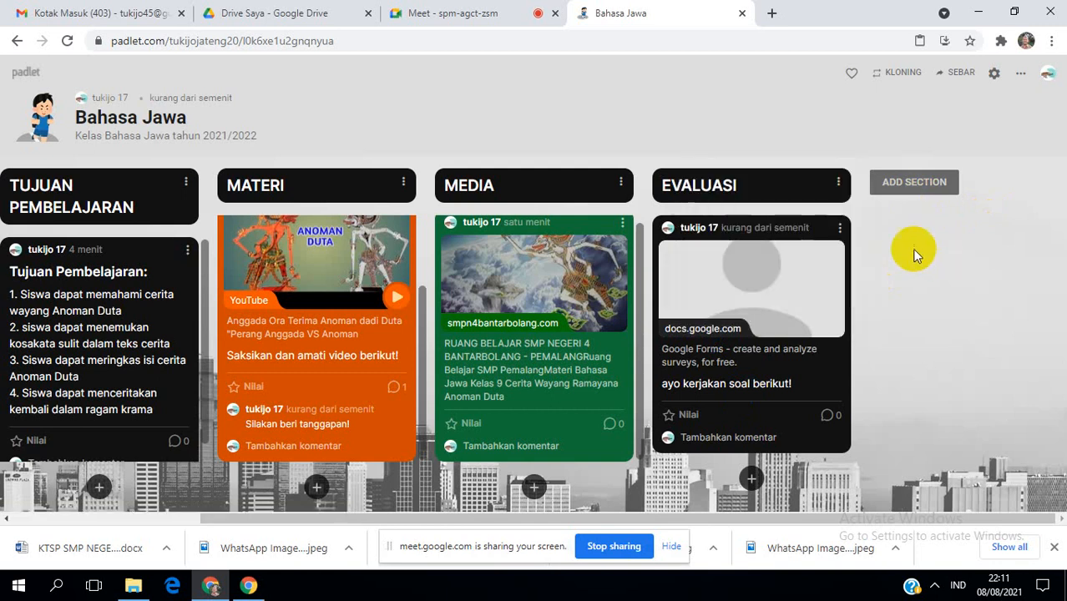
Colour the EVALUASI post blue and the TUJUAN PEMBELAJARAN post purple.
{"action": "left_click", "coordinate": [840, 227]}
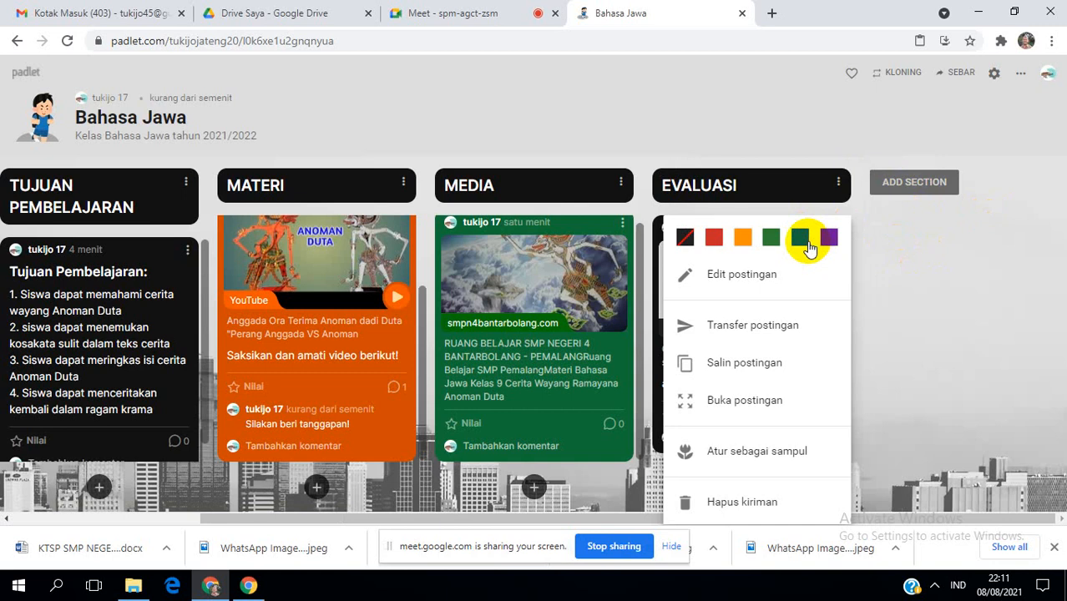
{"action": "left_click", "coordinate": [802, 239]}
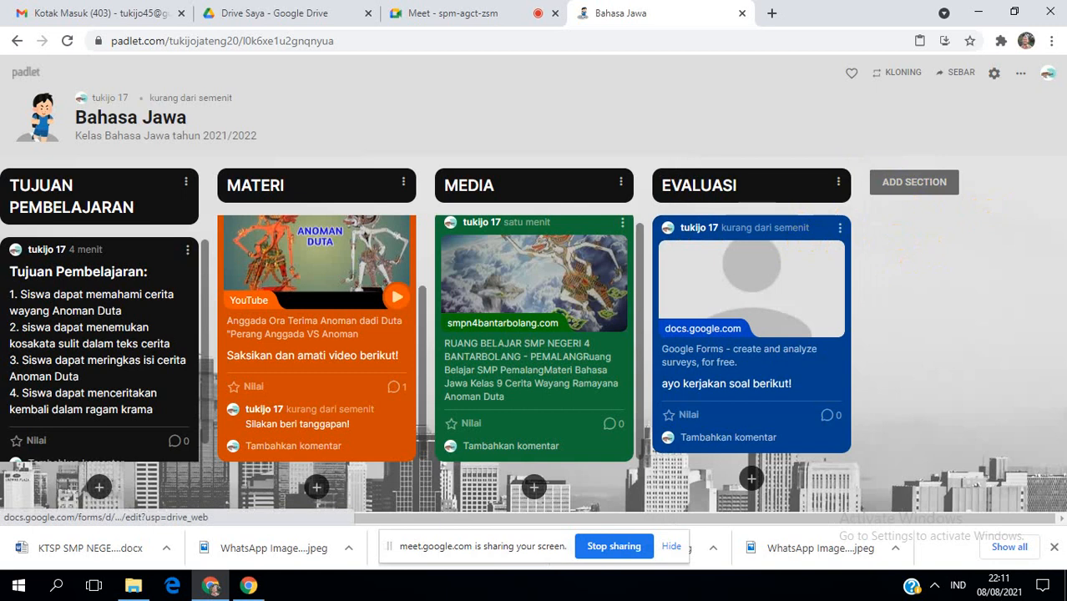
{"action": "left_click", "coordinate": [186, 251]}
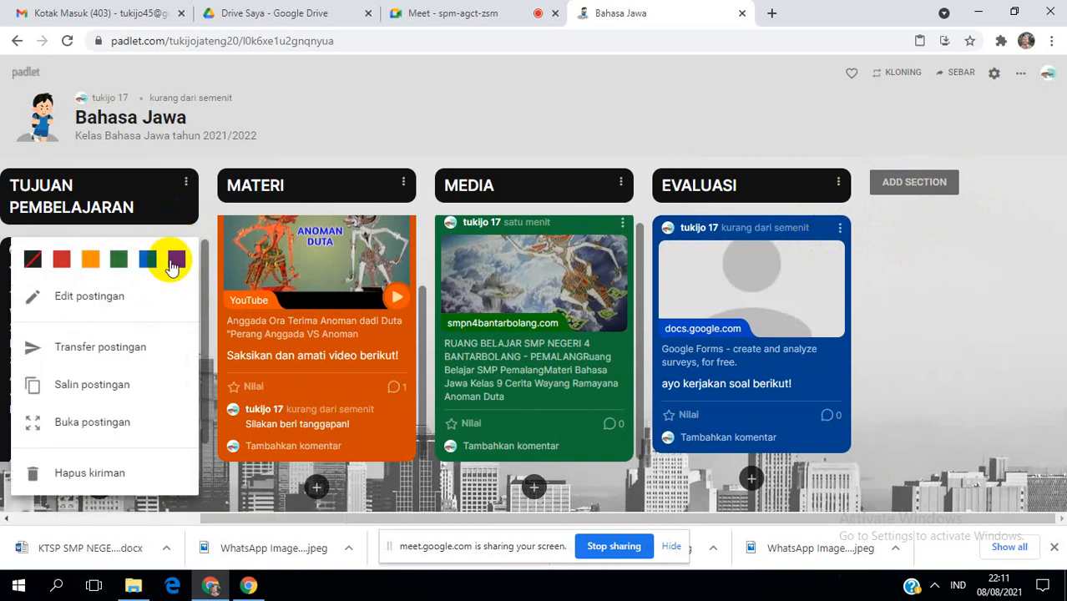
{"action": "left_click", "coordinate": [175, 262]}
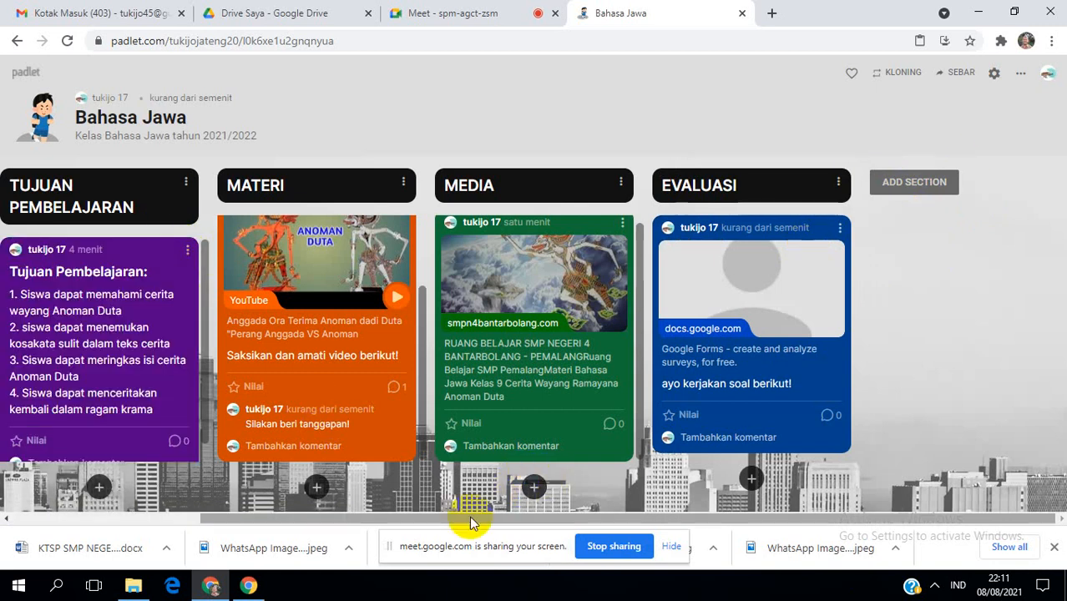
Colour the PENGANTAR MATERI post in the PENGANTAR section red.
{"action": "left_click_drag", "start_coordinate": [469, 519], "coordinate": [250, 519]}
{"action": "left_click", "coordinate": [202, 232]}
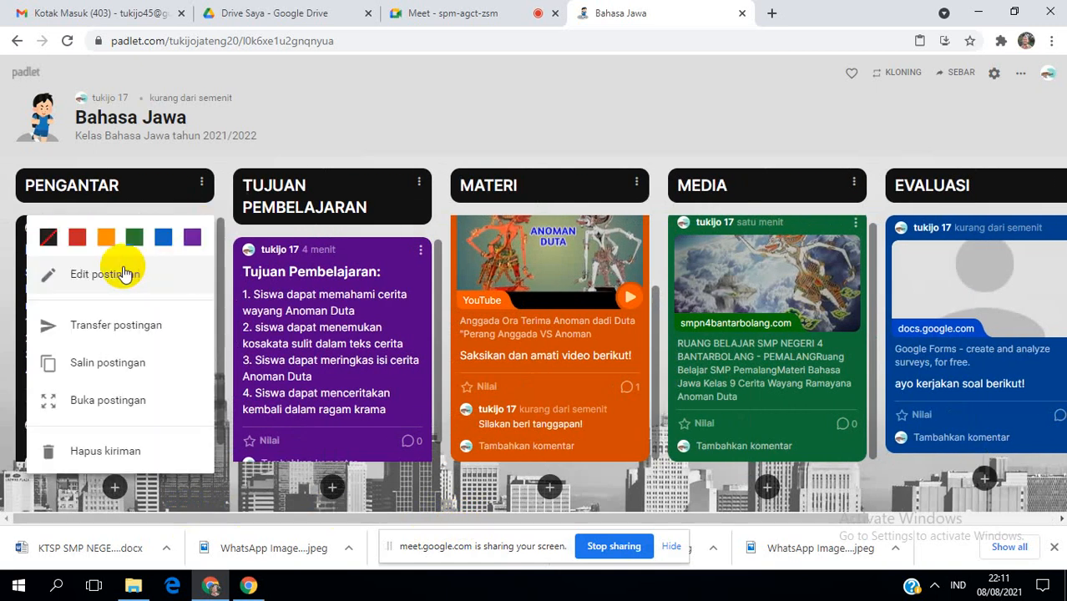
{"action": "left_click", "coordinate": [77, 239]}
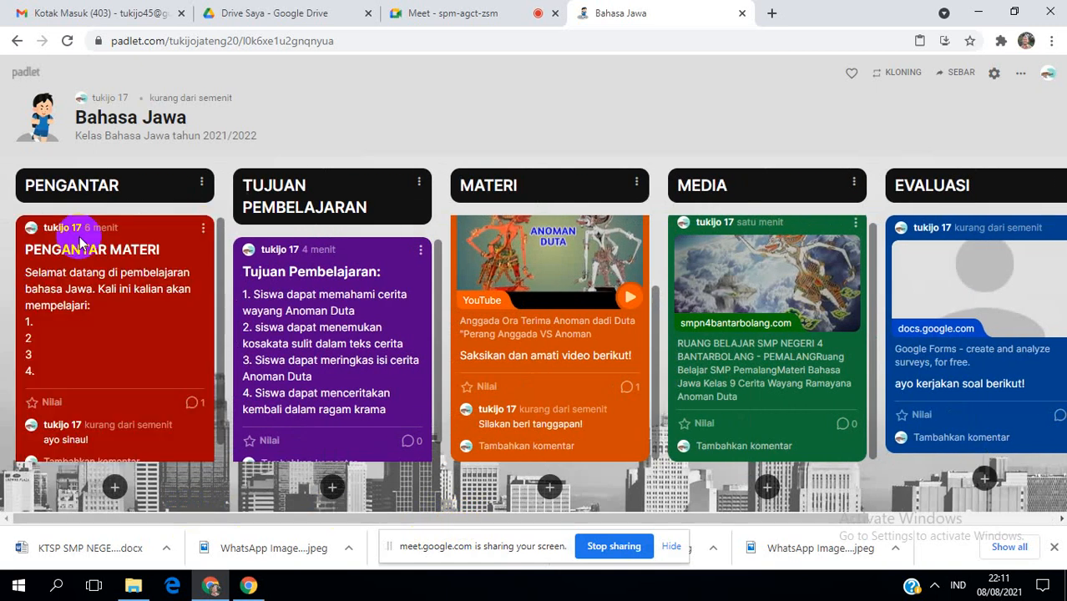
Start a new post in the MATERI section and attach the "LAKON PETRUK DADI RATU" video from the YouTube suggestion "CERITA WAYANG".
{"action": "left_click", "coordinate": [929, 520]}
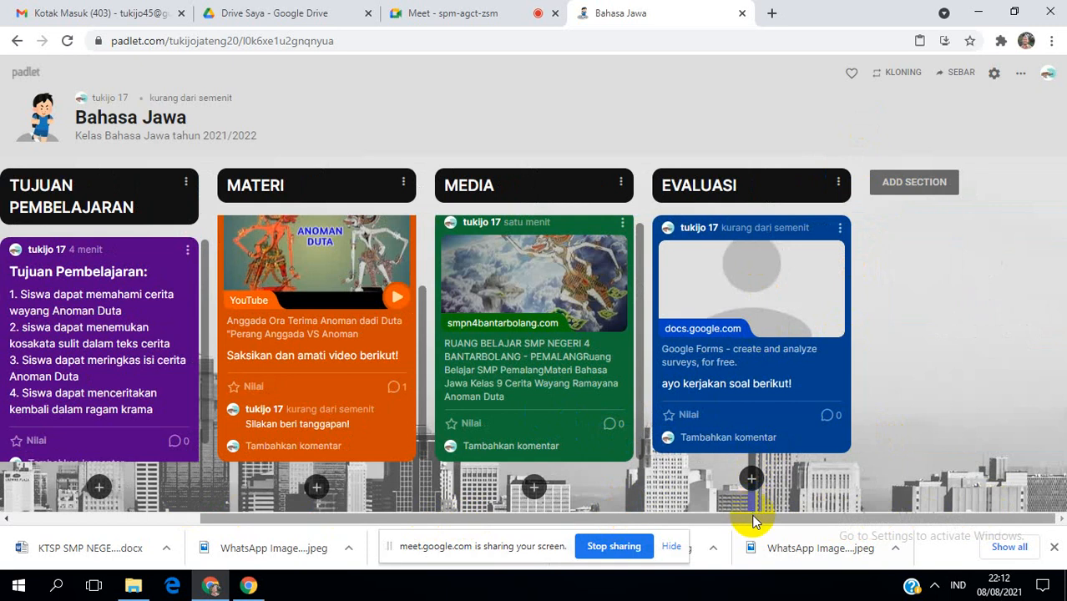
{"action": "left_click_drag", "start_coordinate": [752, 519], "coordinate": [502, 522]}
{"action": "scroll", "coordinate": [305, 219], "scroll_direction": "down", "scroll_amount": 1}
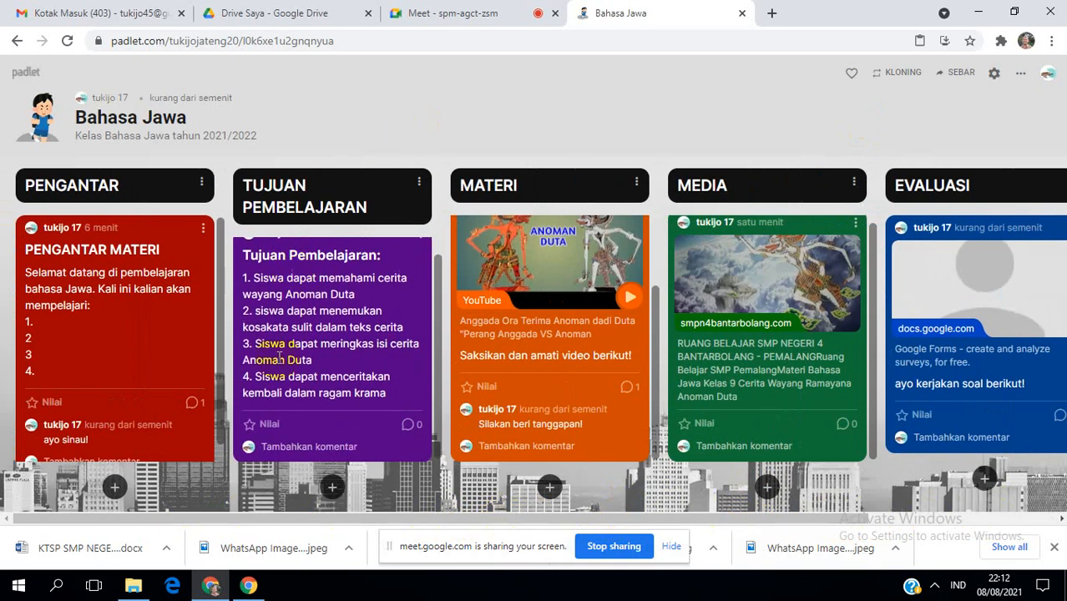
{"action": "scroll", "coordinate": [149, 457], "scroll_direction": "down", "scroll_amount": 1}
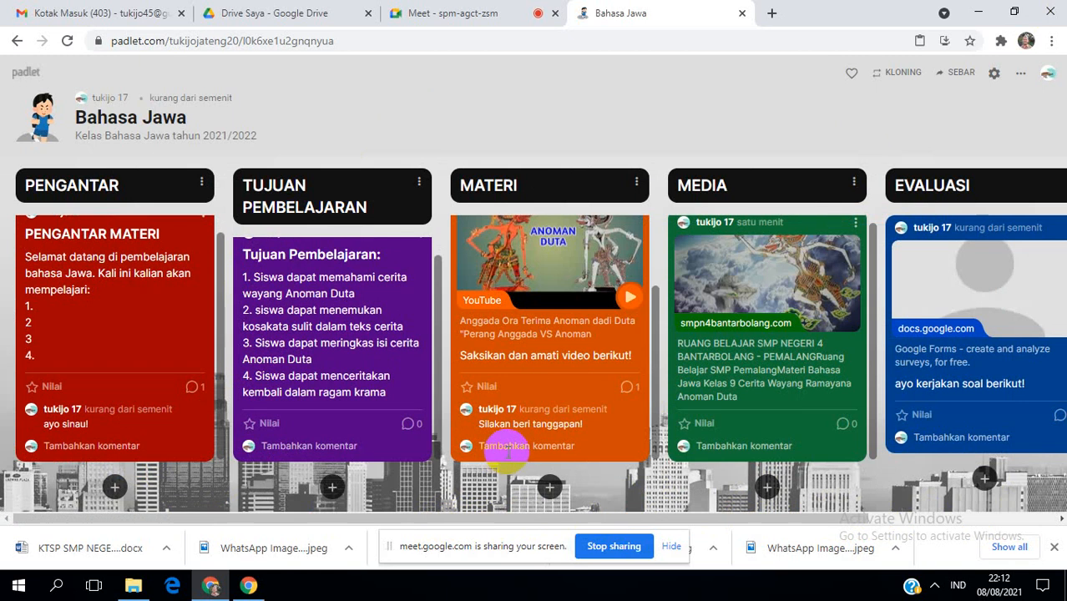
{"action": "left_click", "coordinate": [550, 488]}
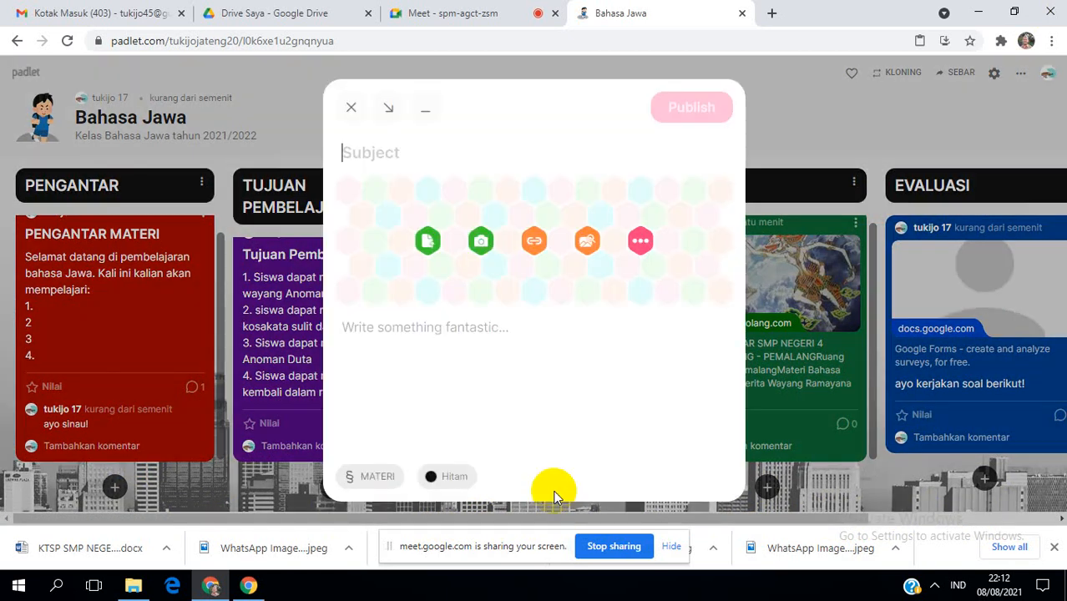
{"action": "left_click", "coordinate": [643, 251]}
{"action": "left_click", "coordinate": [346, 441]}
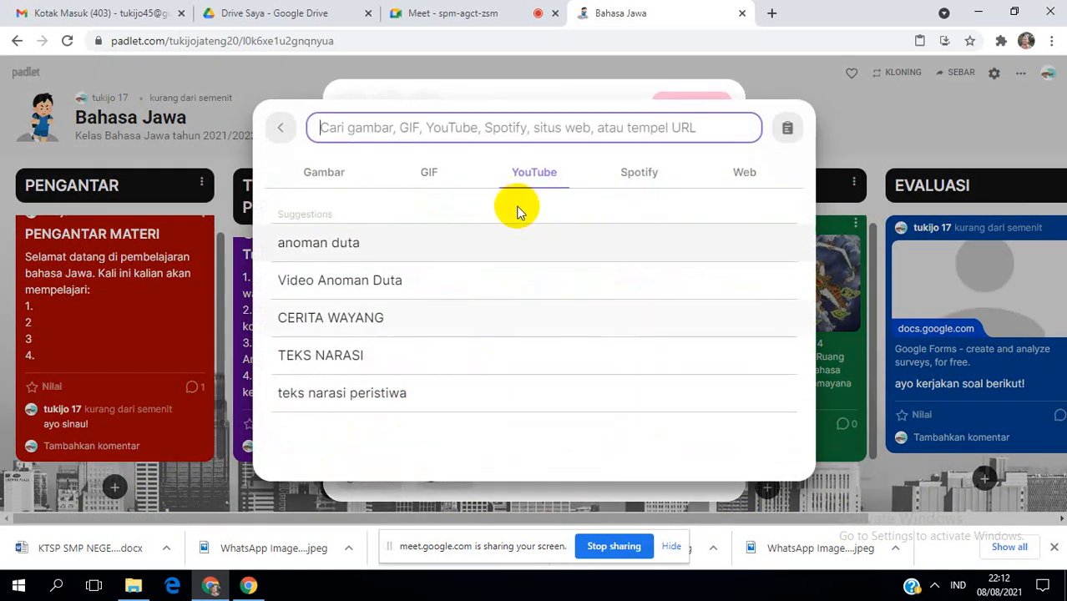
{"action": "left_click", "coordinate": [368, 315]}
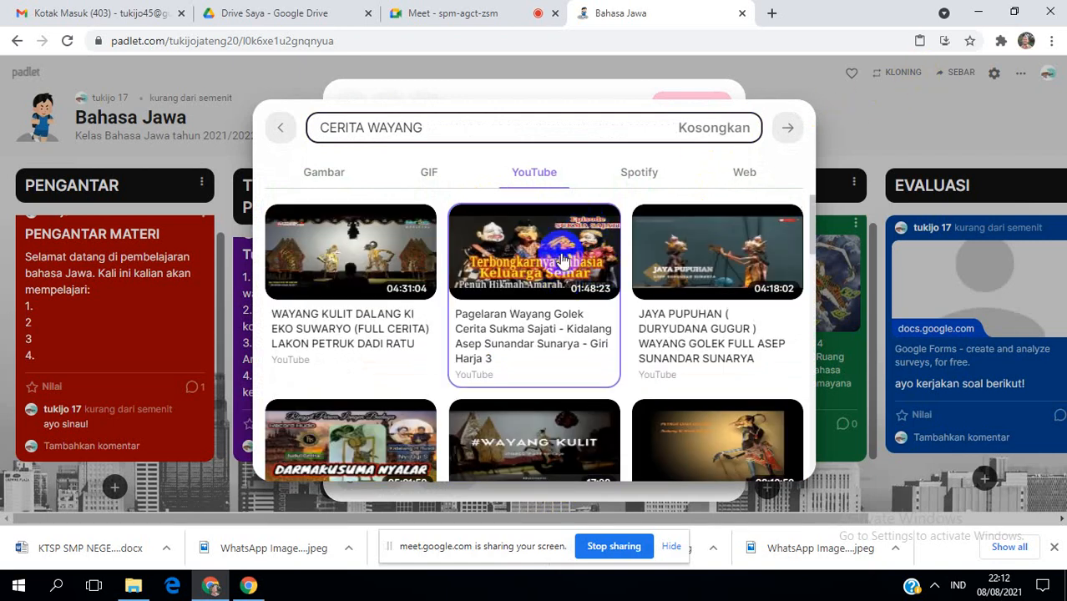
{"action": "left_click", "coordinate": [404, 280]}
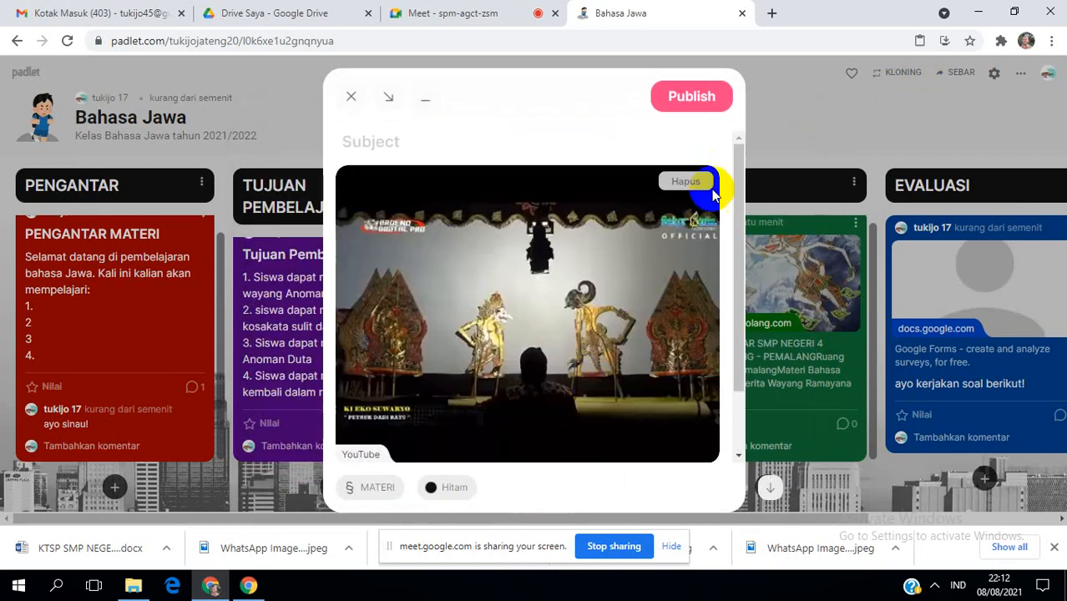
Give the new MATERI post the subject "cerita wayang-2" and publish it.
{"action": "left_click", "coordinate": [528, 142]}
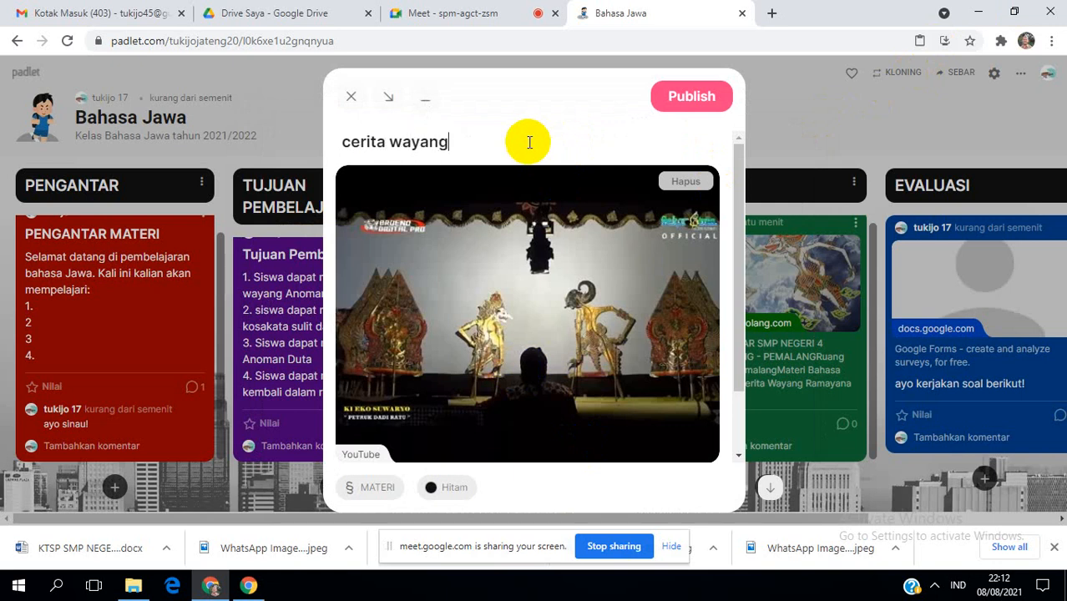
{"action": "type", "text": "cerita wayang-2"}
{"action": "left_click", "coordinate": [700, 99]}
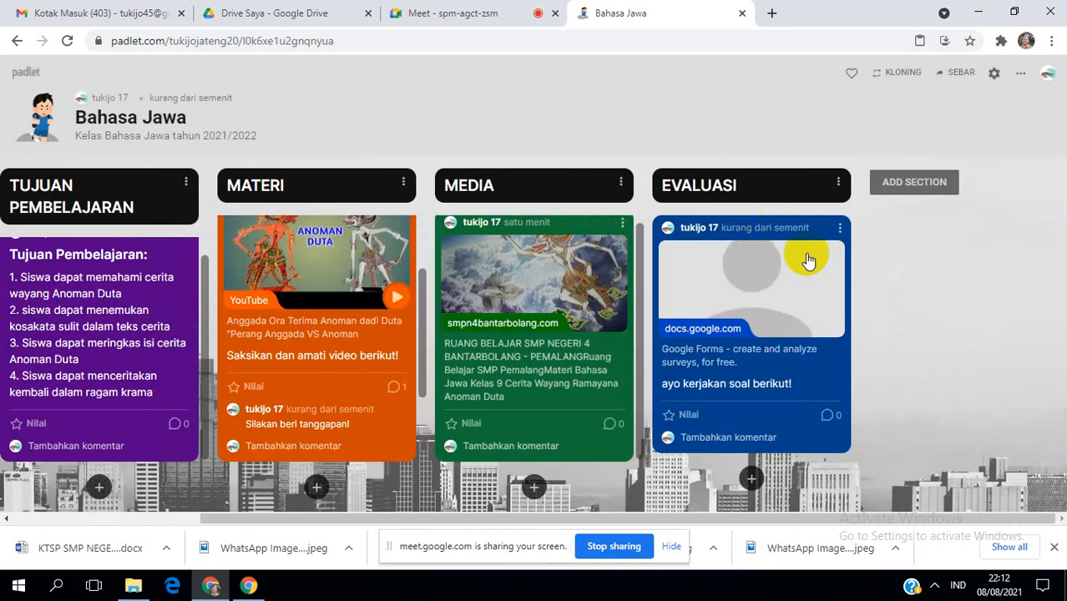
Colour the "cerita wayang-2" post in the MATERI section orange.
{"action": "scroll", "coordinate": [359, 363], "scroll_direction": "down", "scroll_amount": 3}
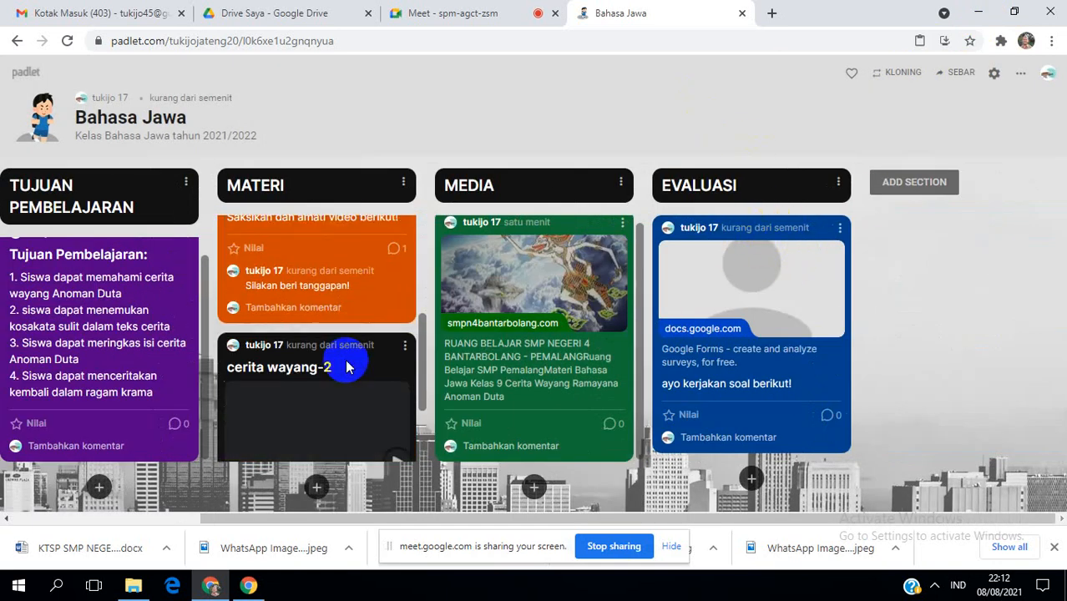
{"action": "left_click", "coordinate": [405, 229]}
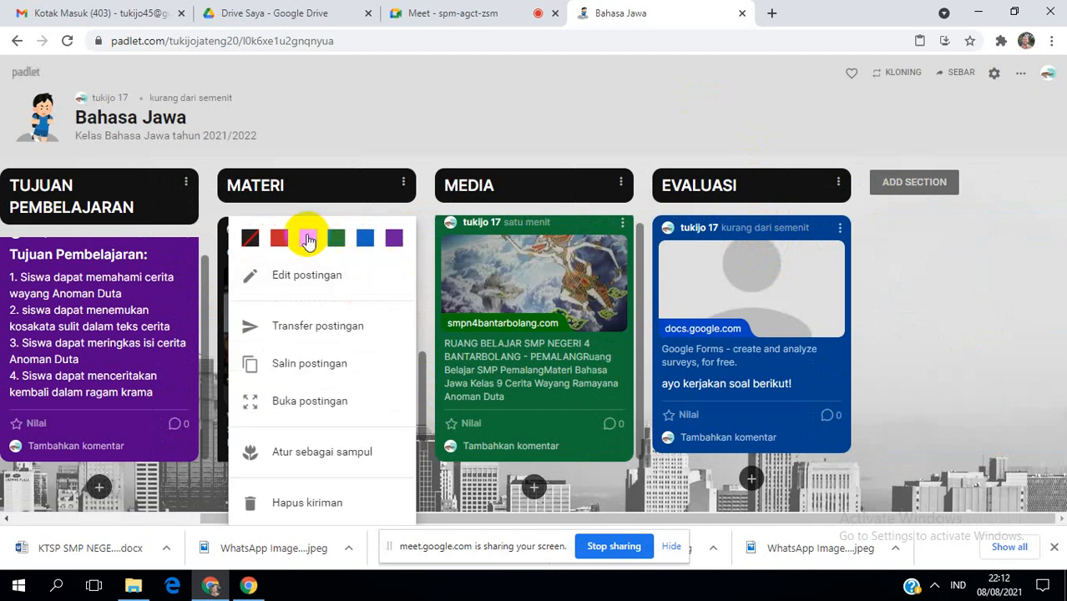
{"action": "left_click", "coordinate": [308, 239]}
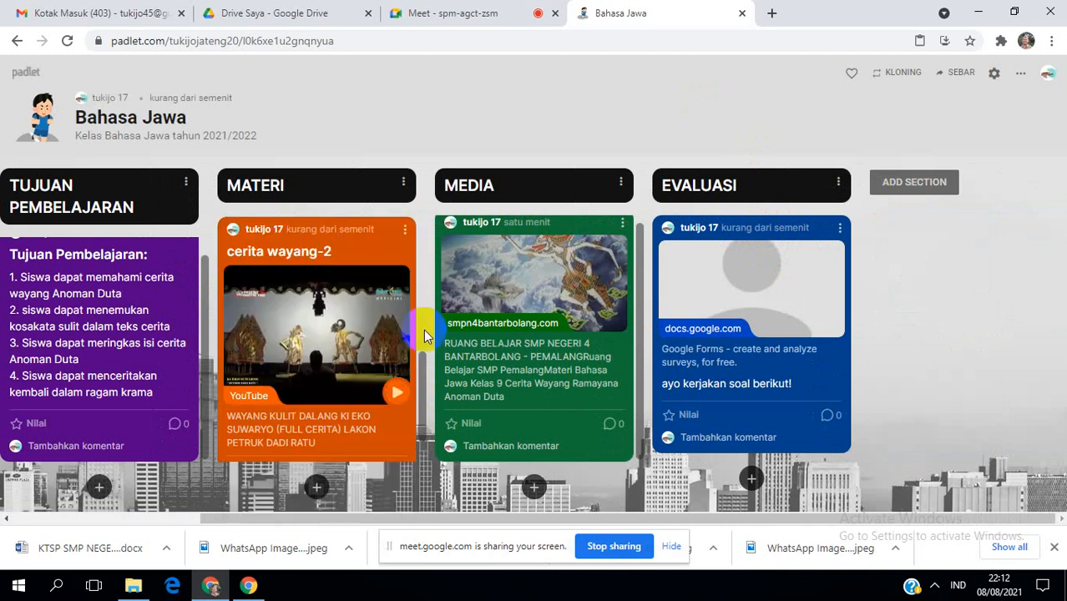
Look through the posts in the MATERI and MEDIA sections.
{"action": "scroll", "coordinate": [387, 302], "scroll_direction": "up", "scroll_amount": 5}
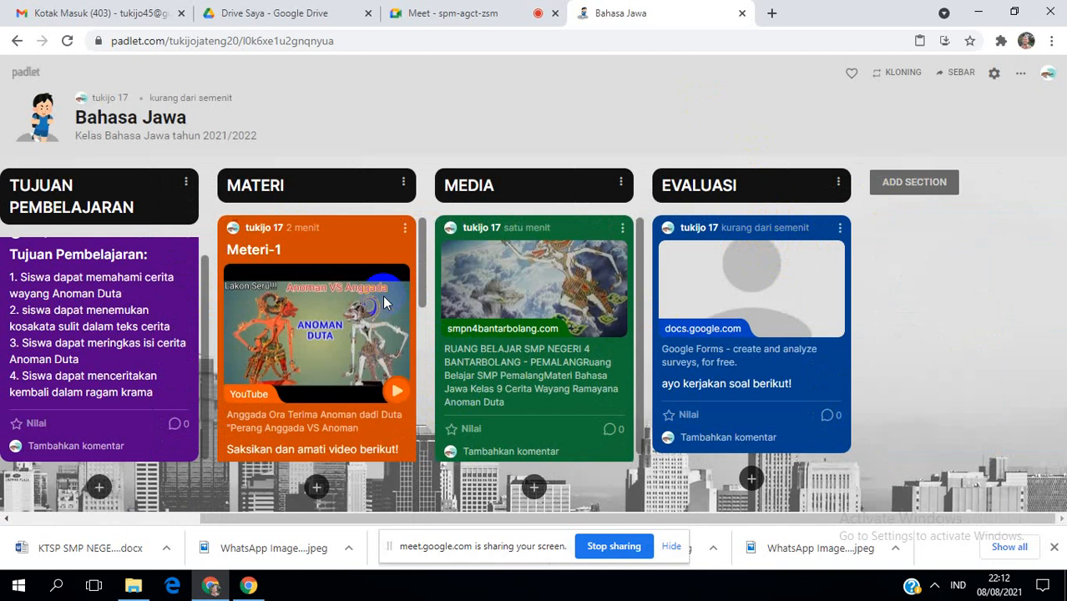
{"action": "scroll", "coordinate": [382, 295], "scroll_direction": "down", "scroll_amount": 6}
{"action": "scroll", "coordinate": [379, 353], "scroll_direction": "up", "scroll_amount": 5}
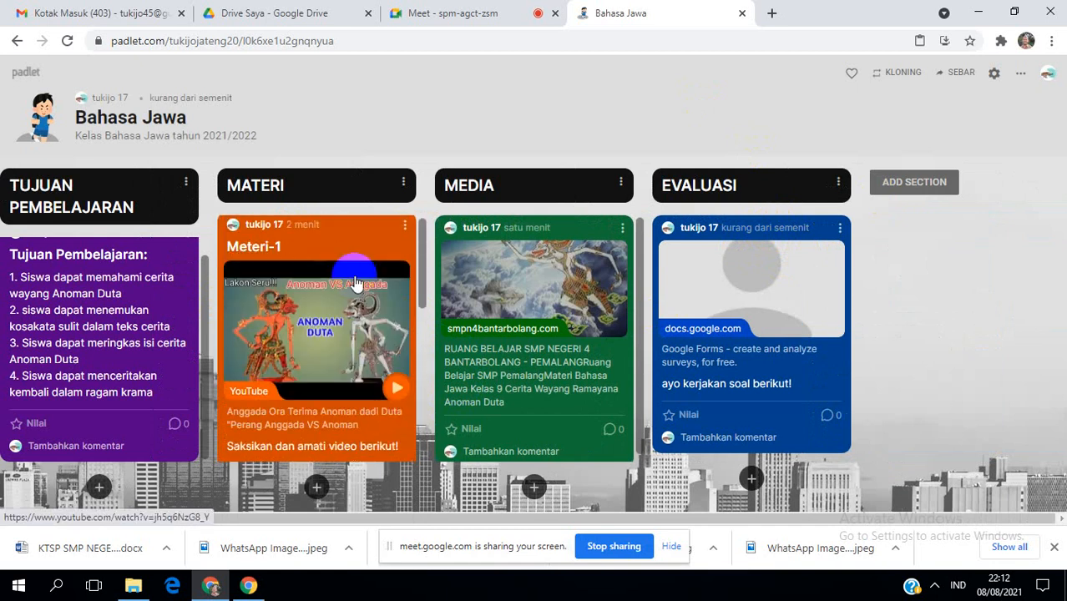
{"action": "scroll", "coordinate": [405, 269], "scroll_direction": "down", "scroll_amount": 6}
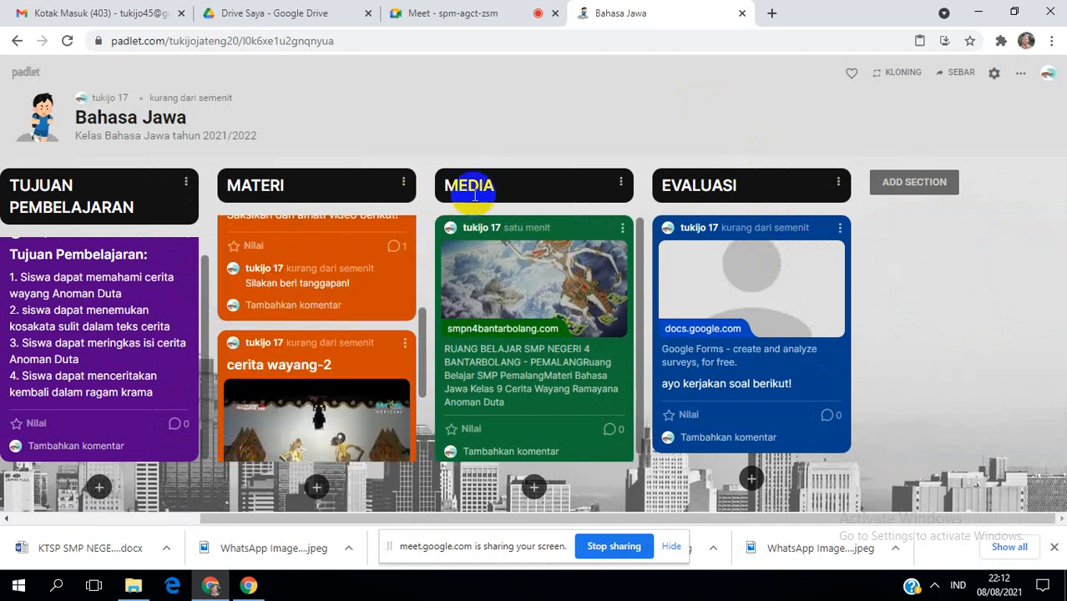
{"action": "scroll", "coordinate": [560, 250], "scroll_direction": "down", "scroll_amount": 1}
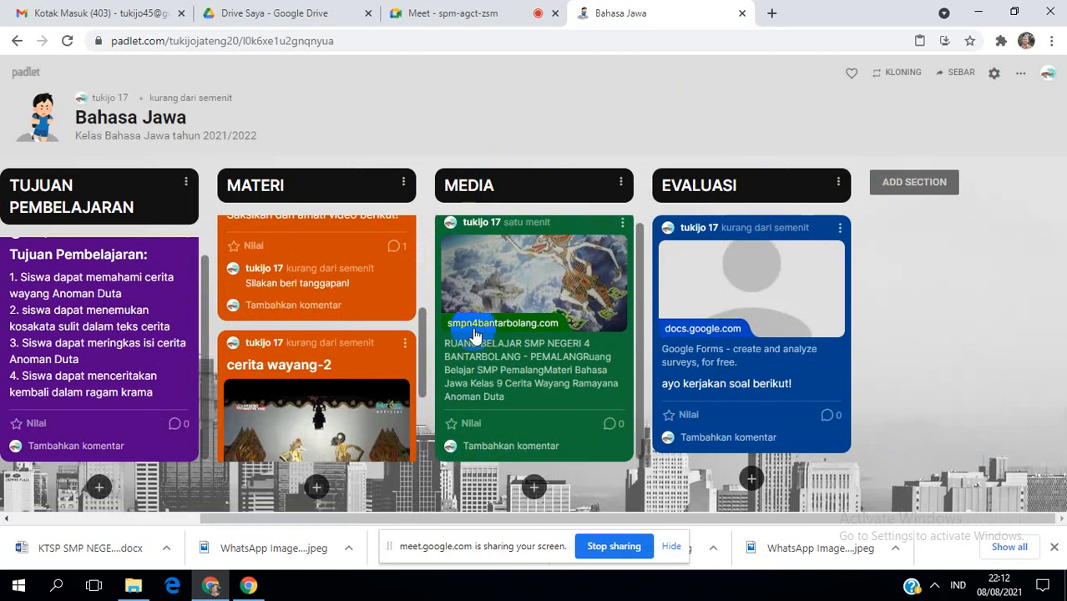
{"action": "scroll", "coordinate": [534, 351], "scroll_direction": "up", "scroll_amount": 1}
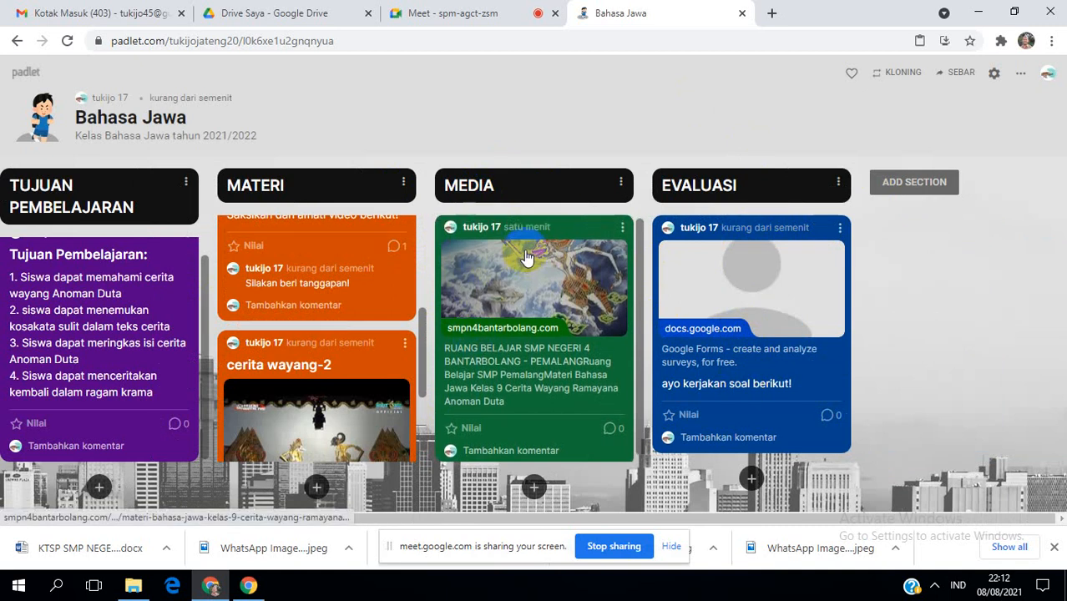
{"action": "left_click", "coordinate": [1021, 75]}
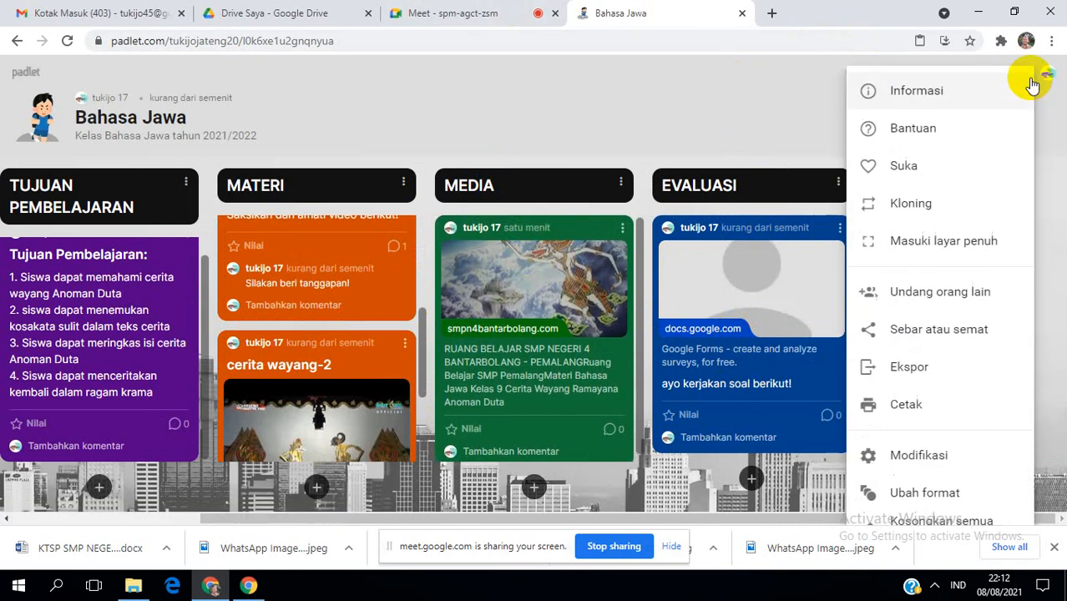
{"action": "left_click", "coordinate": [740, 125]}
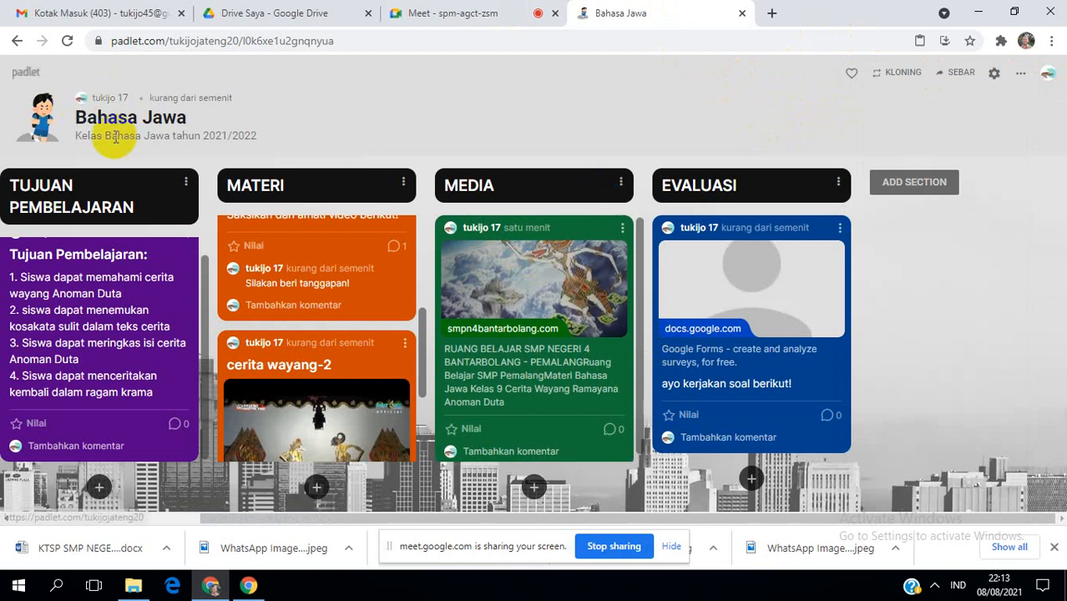
{"action": "scroll", "coordinate": [528, 320], "scroll_direction": "down", "scroll_amount": 1}
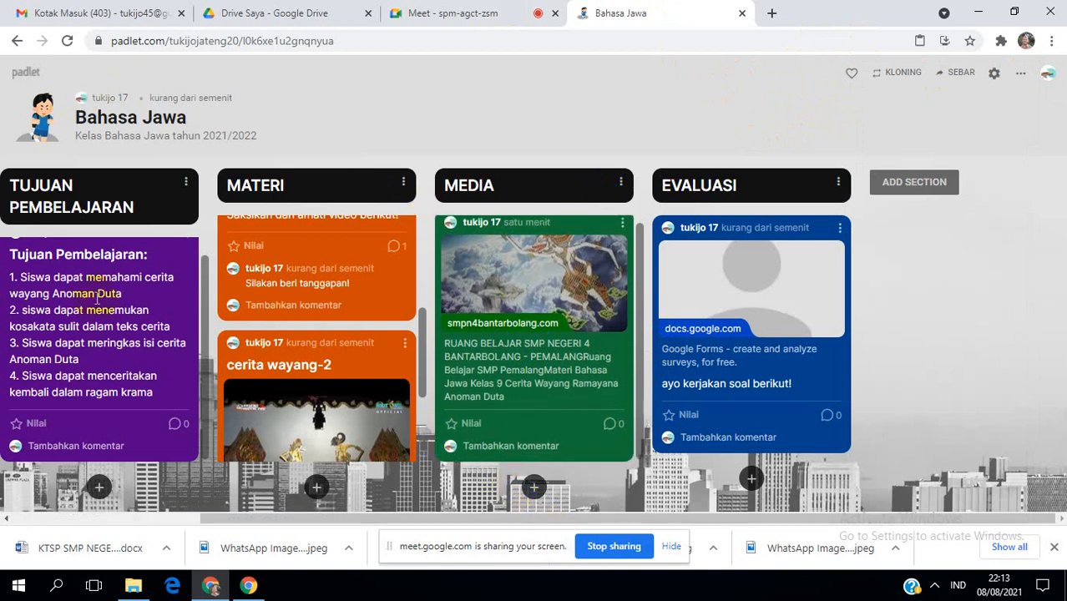
{"action": "left_click", "coordinate": [604, 204]}
{"action": "left_click", "coordinate": [839, 182]}
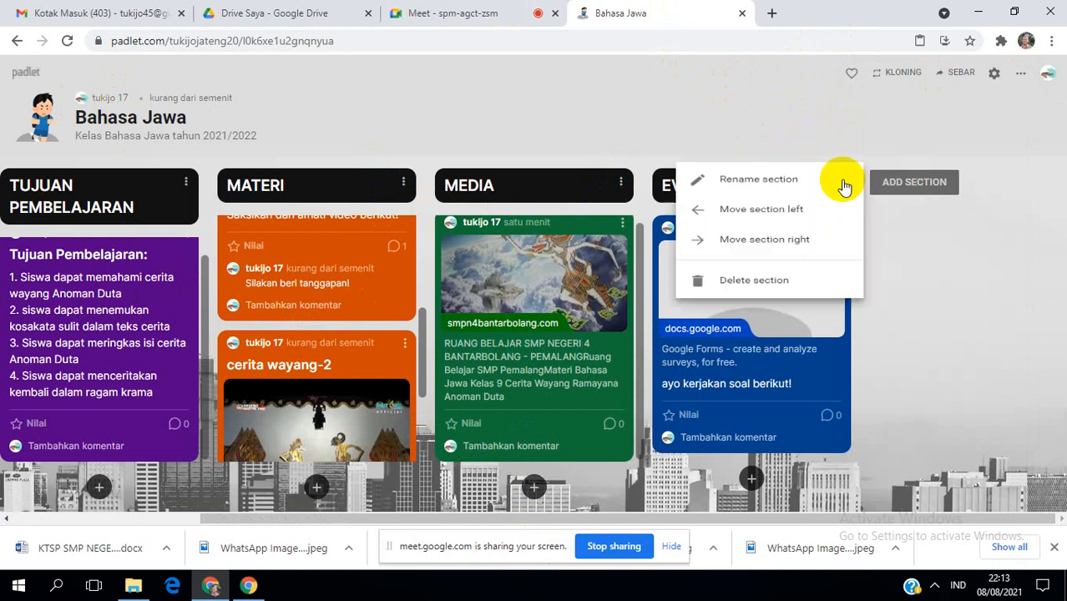
{"action": "left_click", "coordinate": [858, 244]}
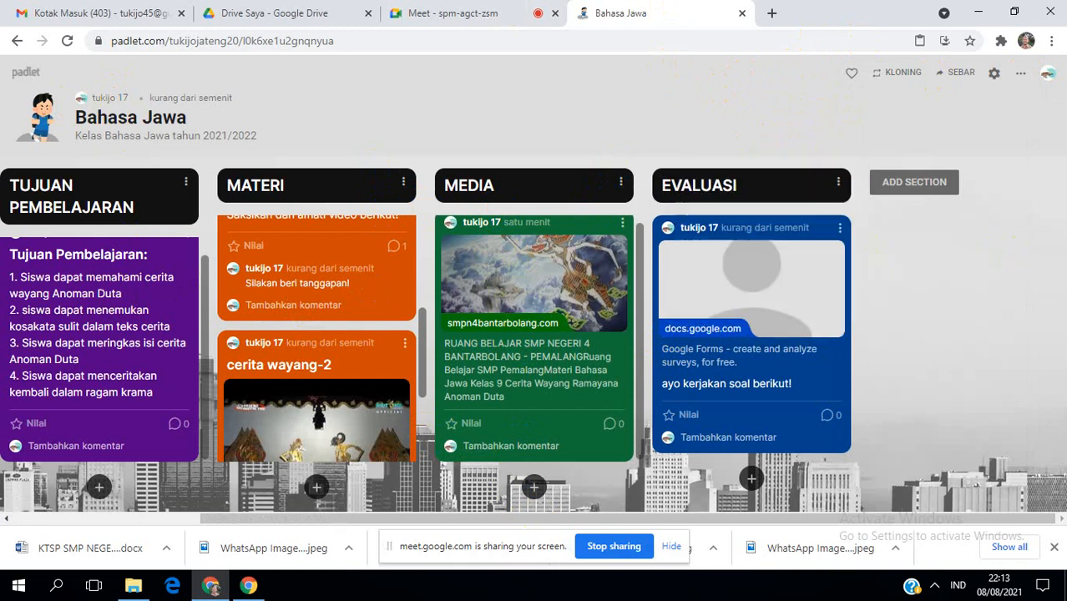
Open the board's sharing settings and change its privacy to Publik.
{"action": "left_click", "coordinate": [1021, 78]}
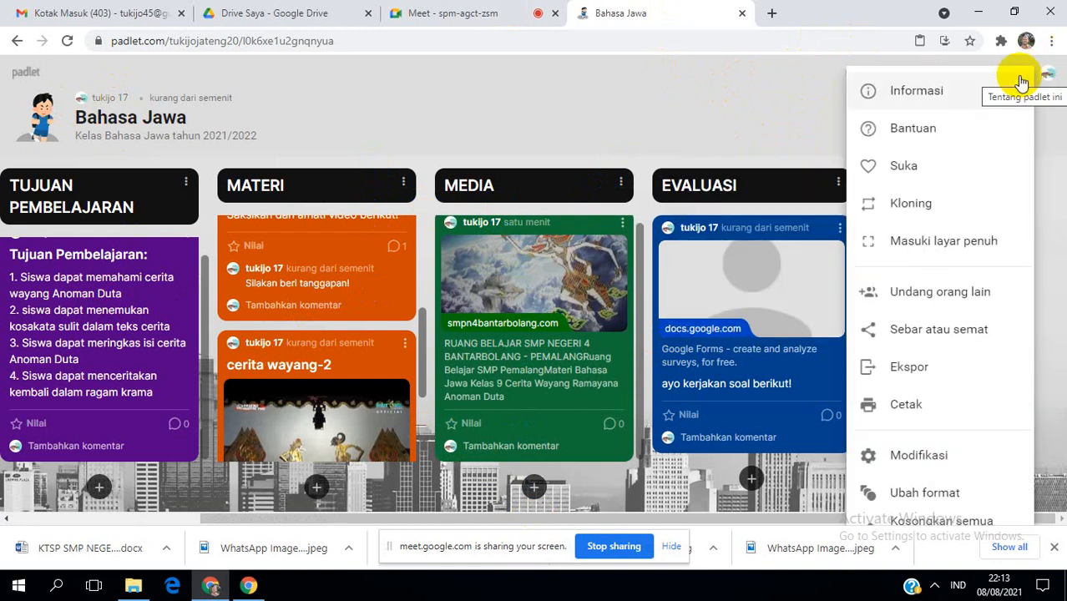
{"action": "left_click", "coordinate": [638, 104]}
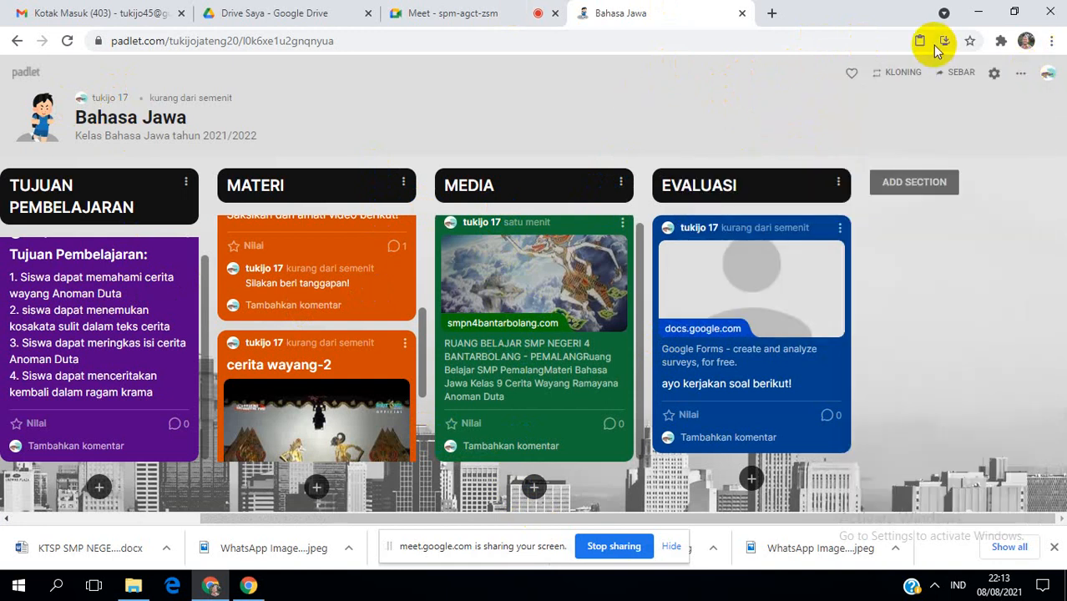
{"action": "left_click", "coordinate": [1023, 79]}
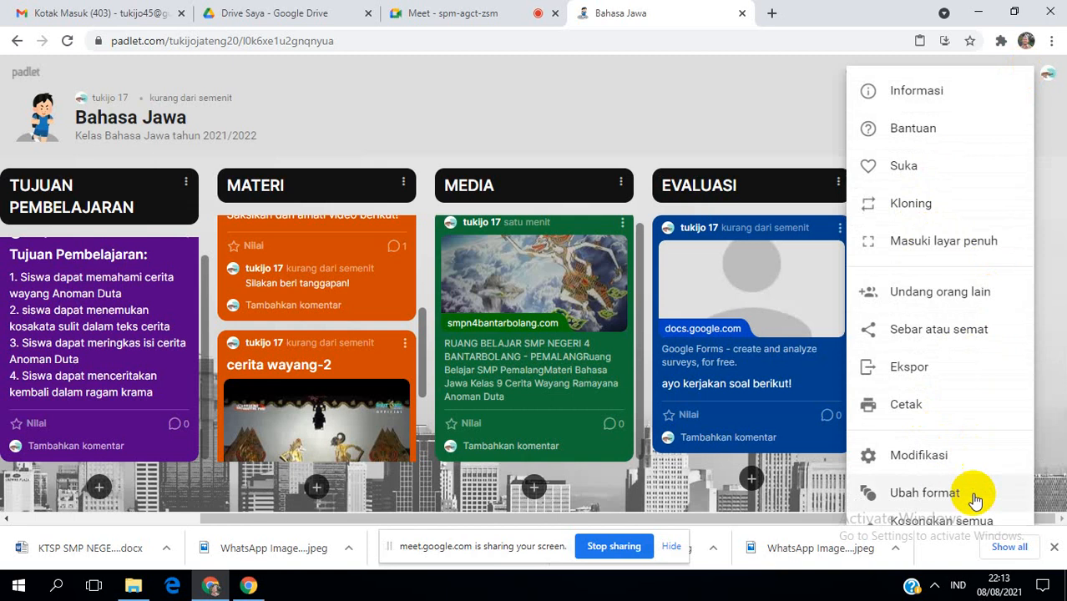
{"action": "left_click", "coordinate": [929, 331]}
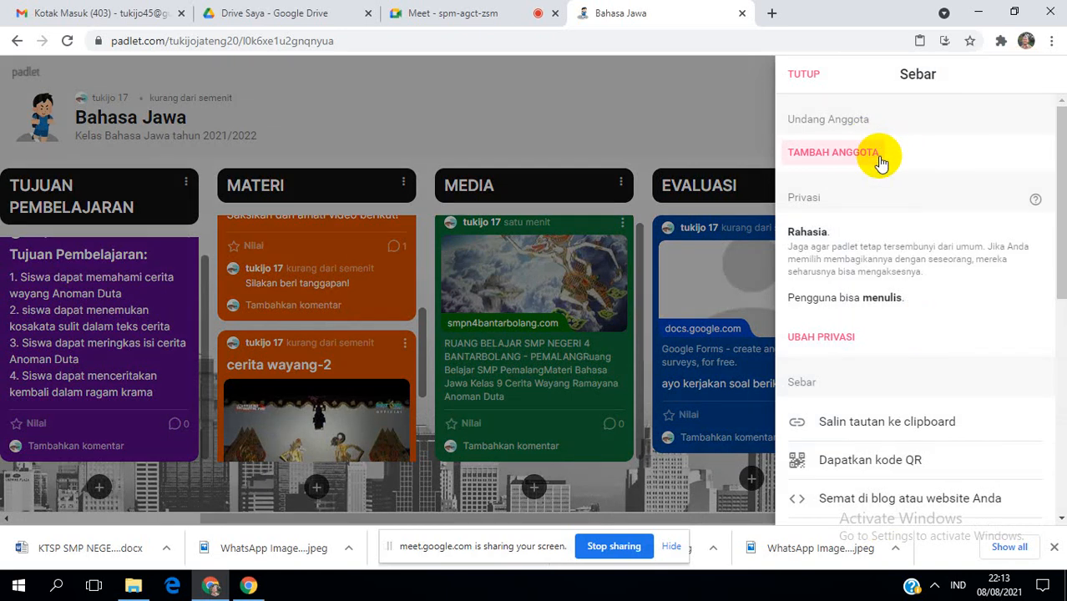
{"action": "left_click", "coordinate": [850, 337]}
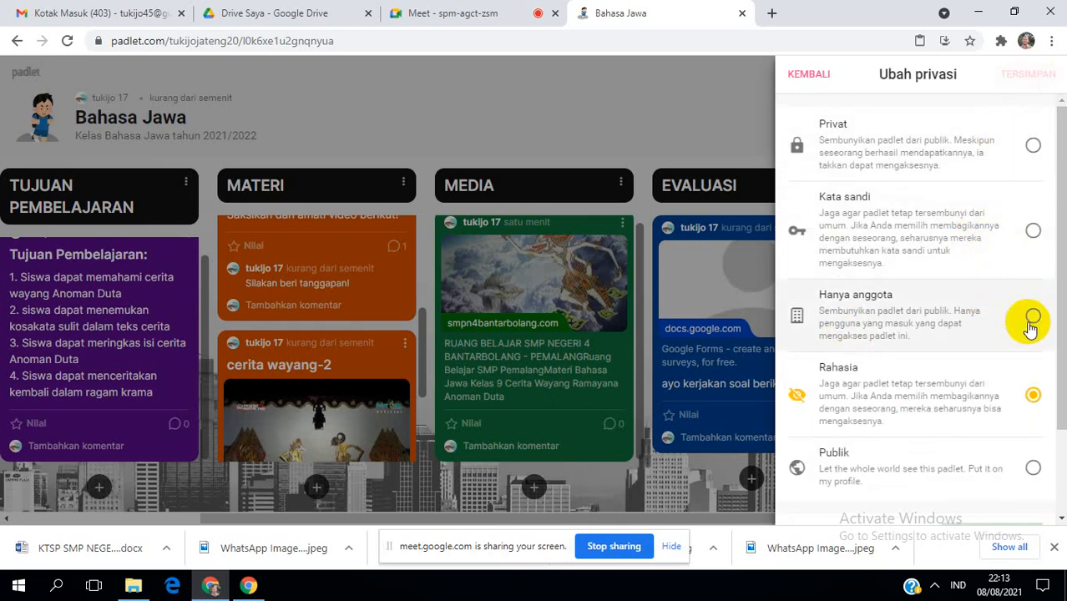
{"action": "left_click", "coordinate": [1031, 399]}
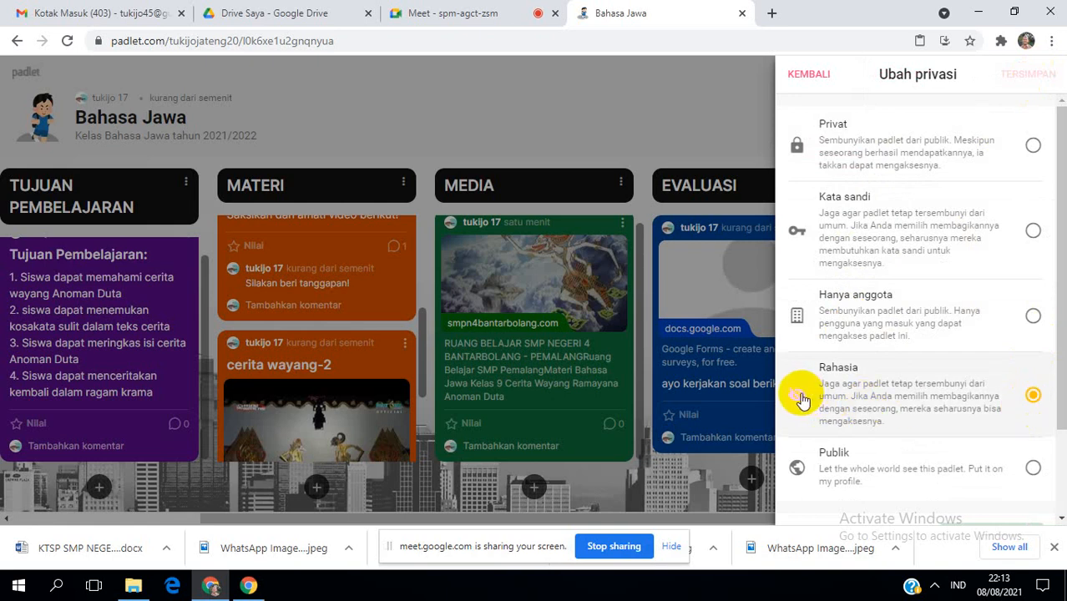
{"action": "left_click", "coordinate": [1034, 324]}
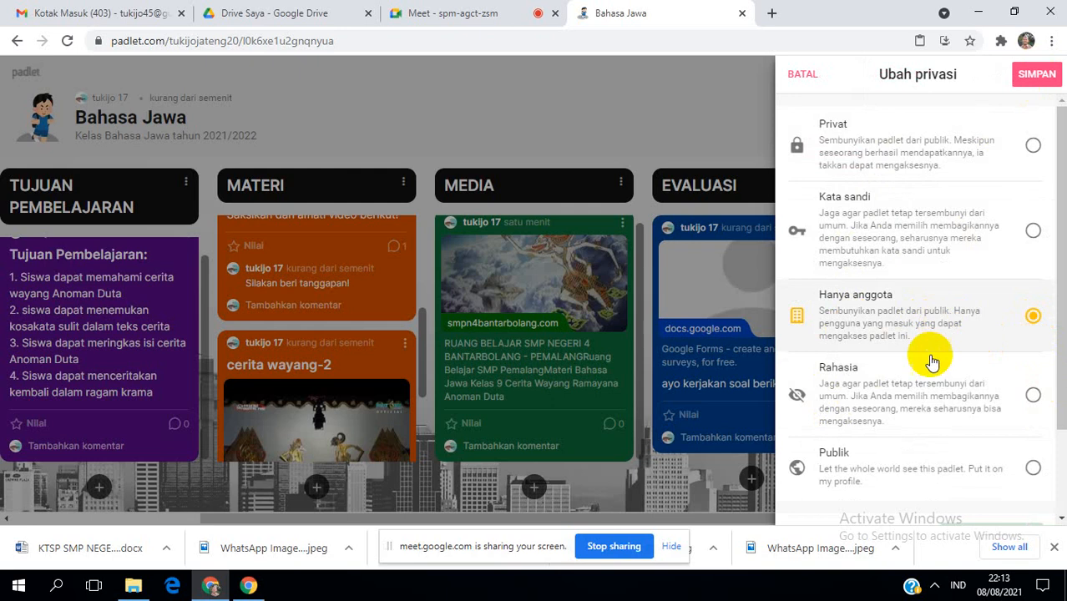
{"action": "left_click", "coordinate": [1034, 471]}
{"action": "scroll", "coordinate": [919, 275], "scroll_direction": "down", "scroll_amount": 2}
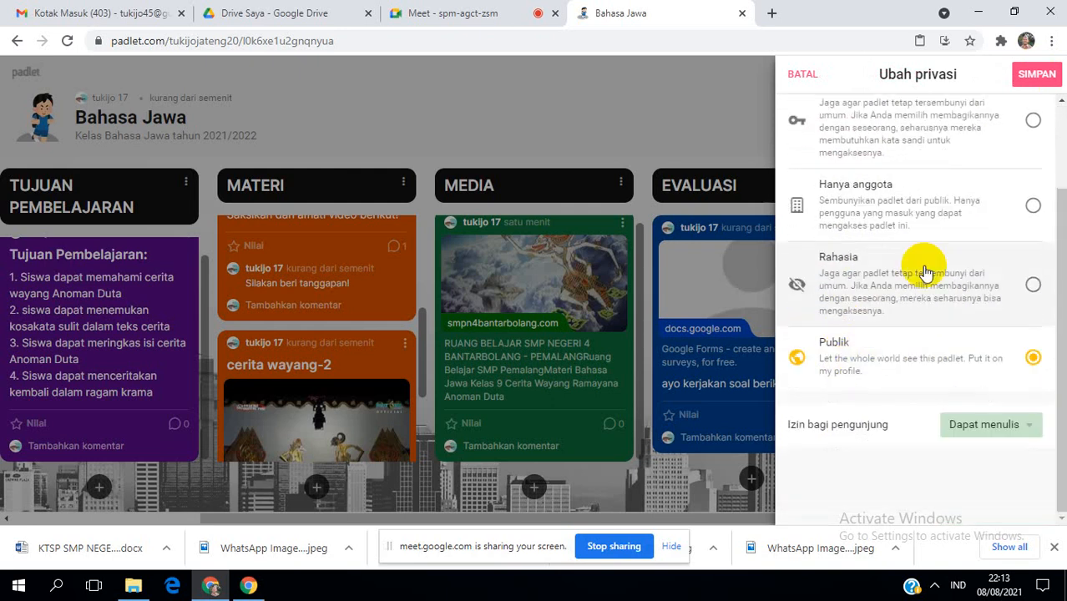
Set the visitor permission to Dapat membaca and save the privacy changes.
{"action": "left_click", "coordinate": [1033, 431]}
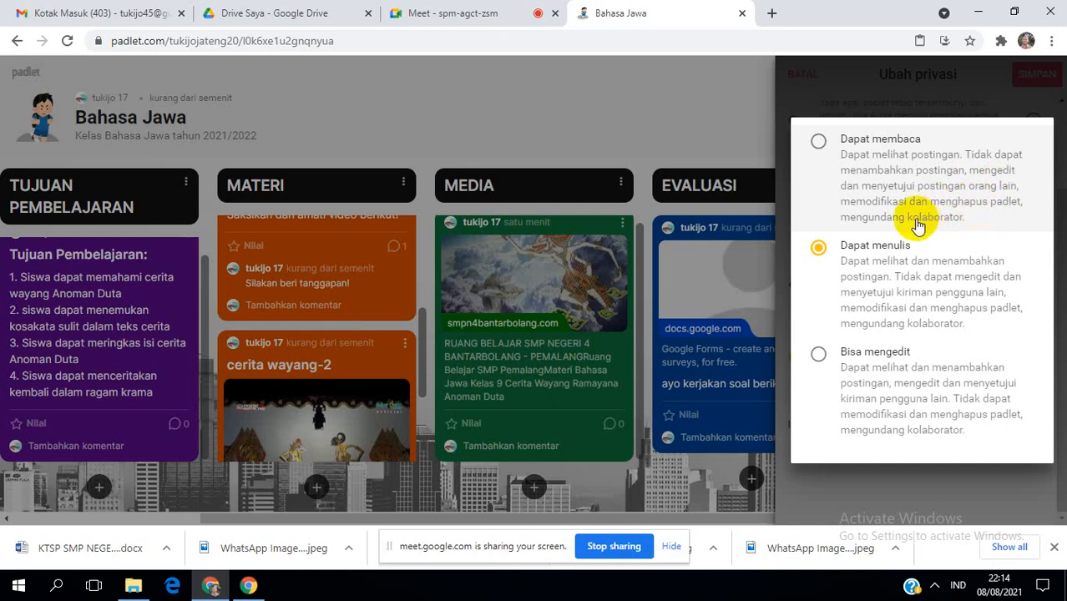
{"action": "left_click", "coordinate": [820, 144]}
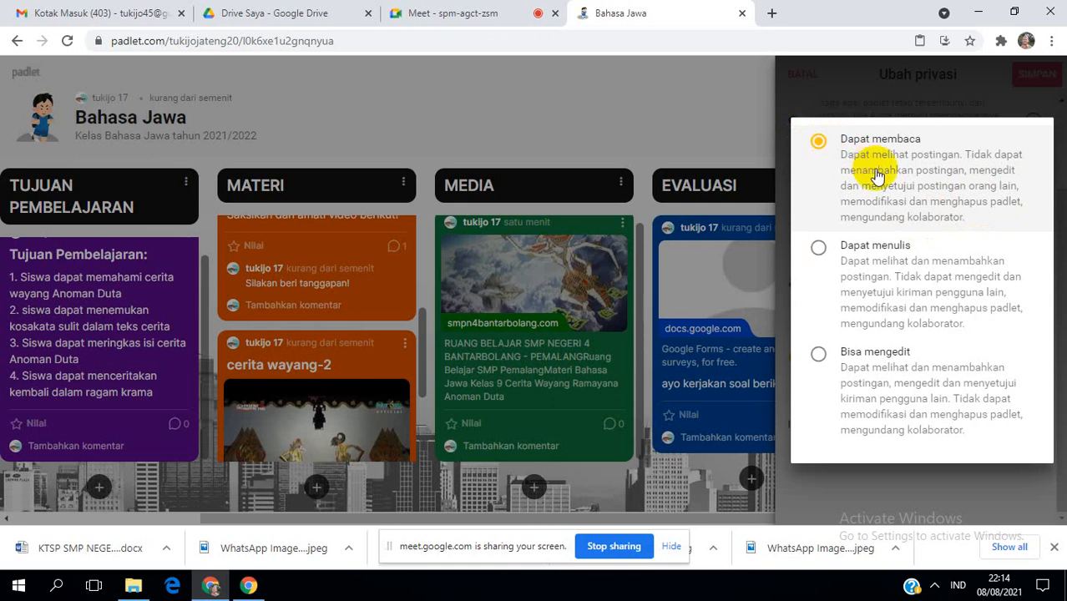
{"action": "left_click", "coordinate": [796, 102]}
{"action": "scroll", "coordinate": [1027, 322], "scroll_direction": "up", "scroll_amount": 1}
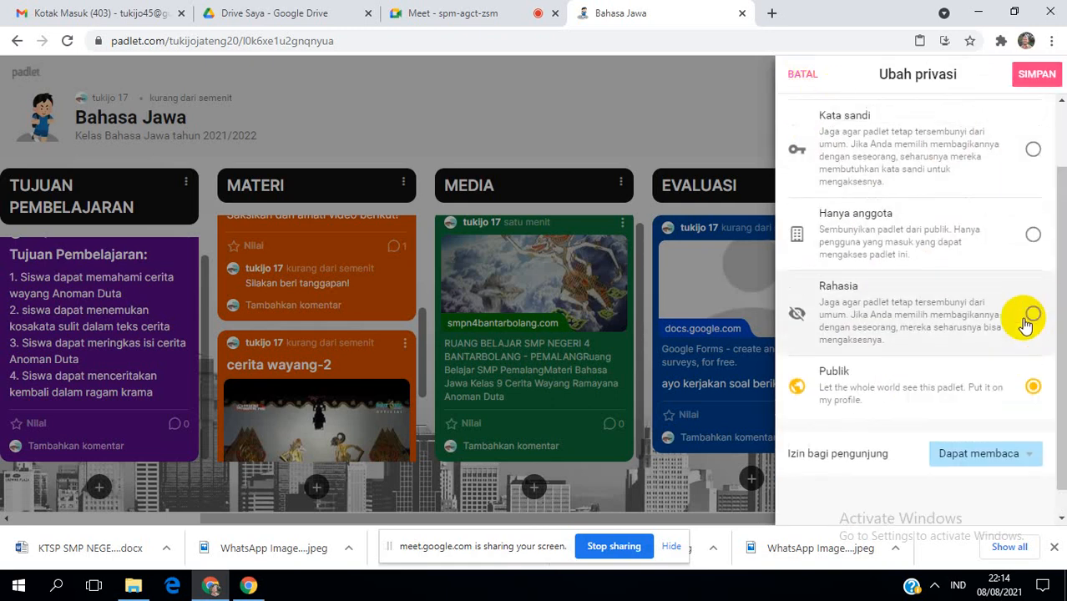
{"action": "scroll", "coordinate": [1028, 324], "scroll_direction": "up", "scroll_amount": 1}
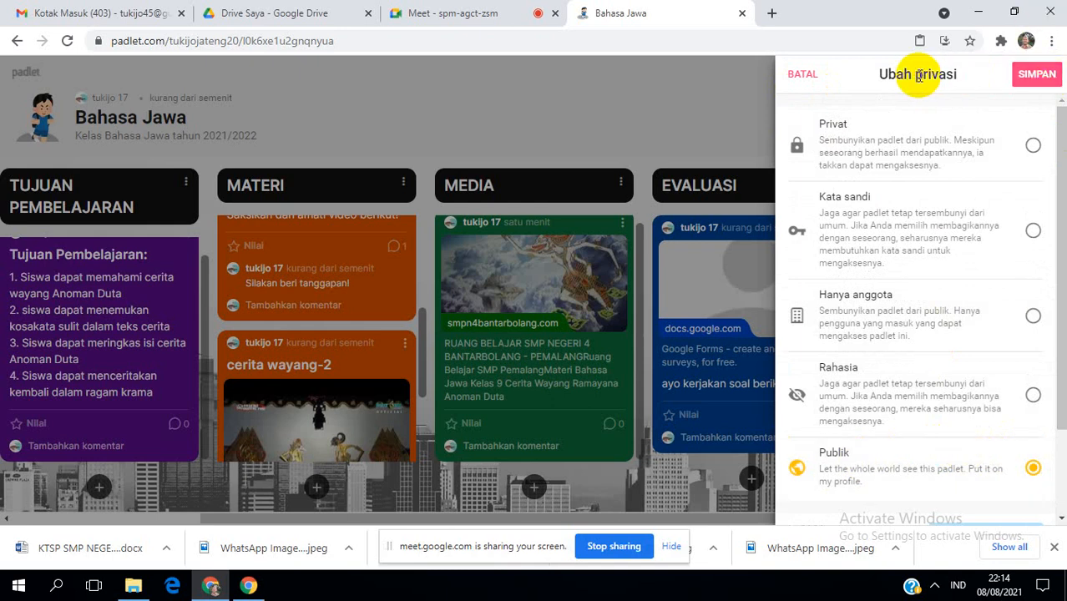
{"action": "left_click", "coordinate": [1051, 77]}
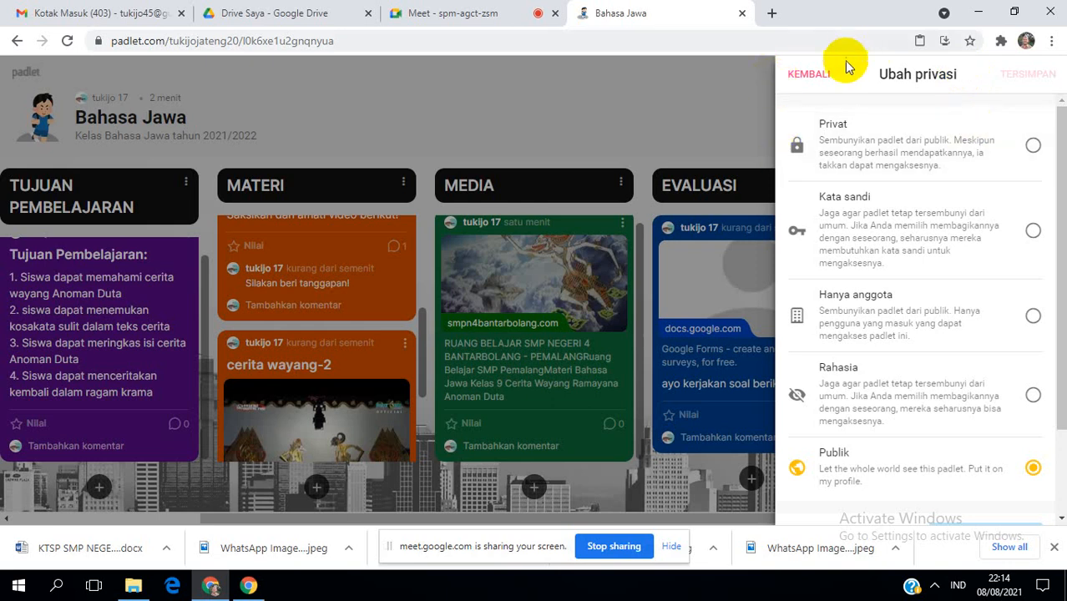
{"action": "left_click", "coordinate": [809, 77]}
Look through the sharing options and display the board's QR code.
{"action": "scroll", "coordinate": [917, 297], "scroll_direction": "down", "scroll_amount": 2}
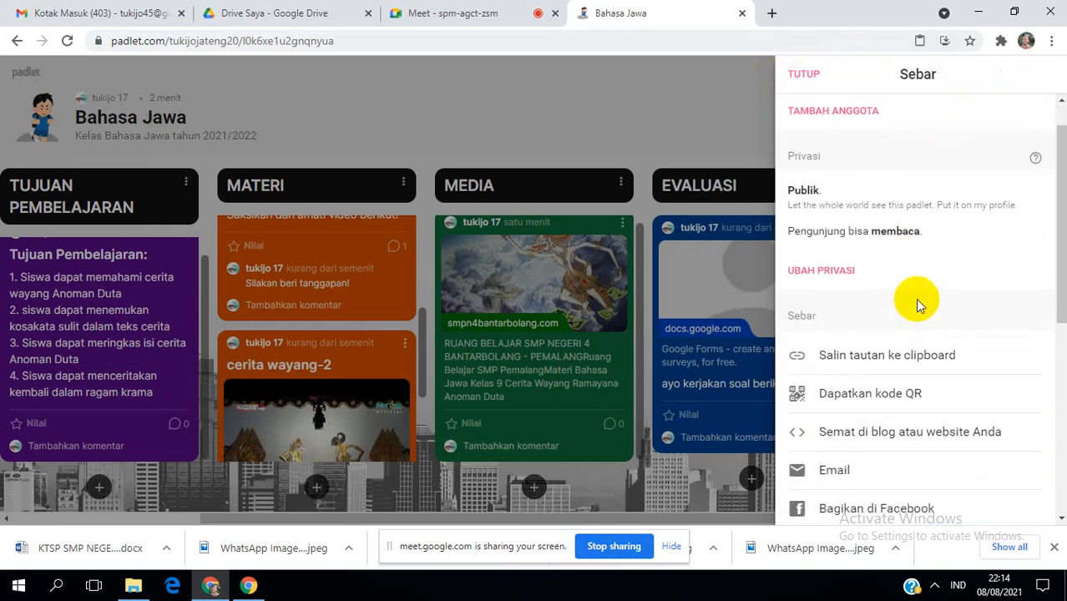
{"action": "scroll", "coordinate": [919, 251], "scroll_direction": "up", "scroll_amount": 2}
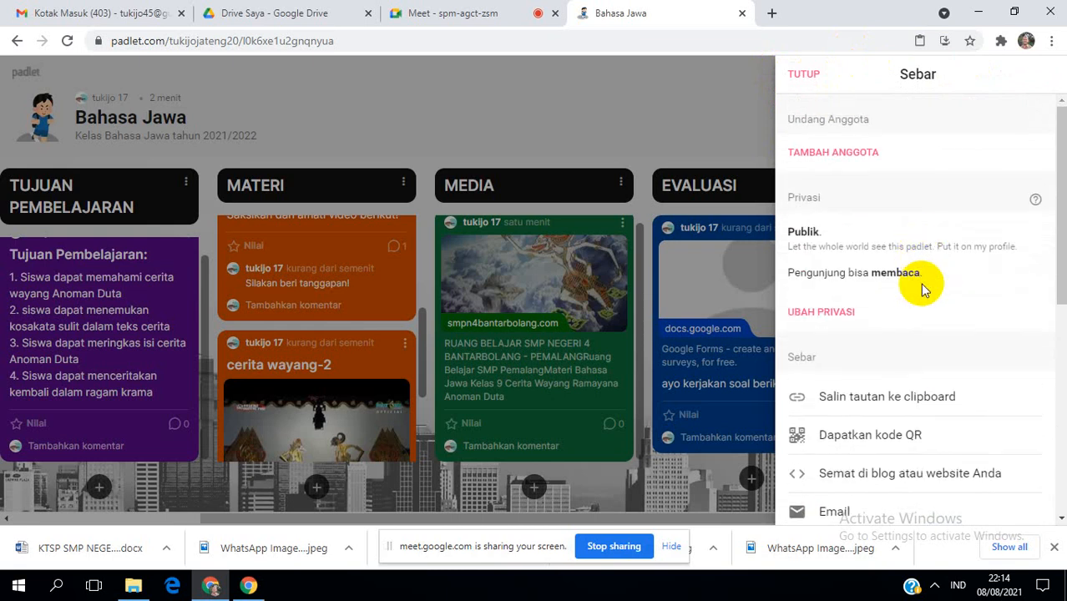
{"action": "scroll", "coordinate": [923, 288], "scroll_direction": "down", "scroll_amount": 3}
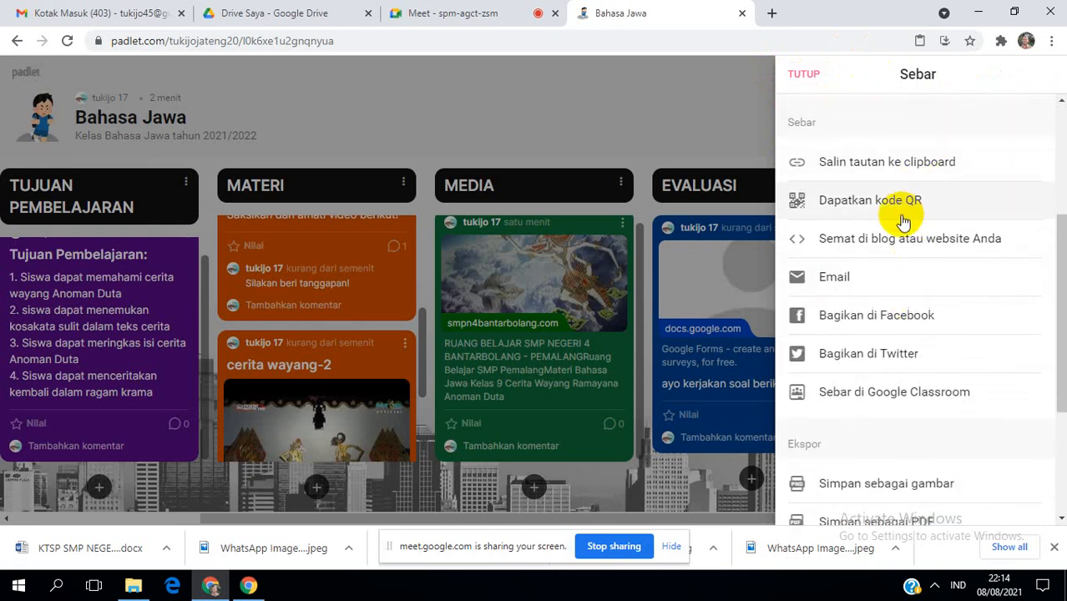
{"action": "left_click", "coordinate": [903, 219]}
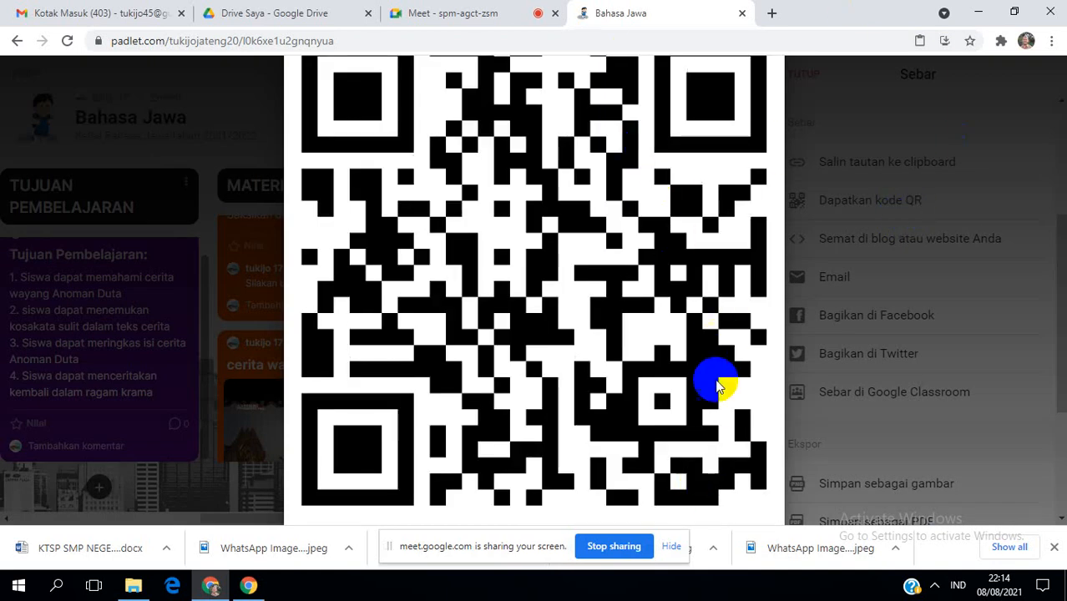
Go back from the Bahasa Jawa board and try to leave the Buat padlet page.
{"action": "left_click", "coordinate": [18, 40]}
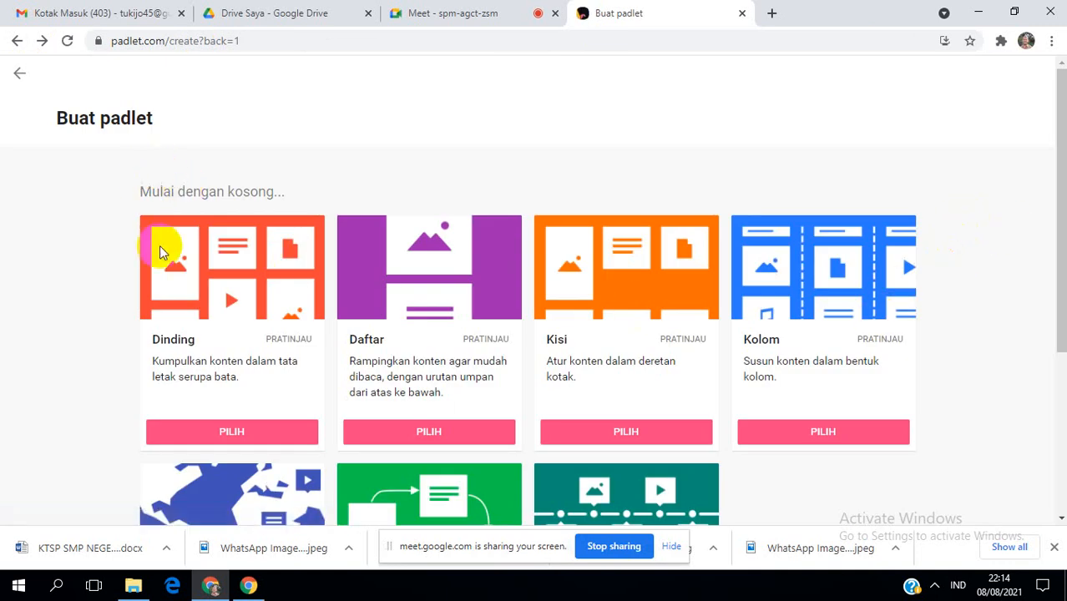
{"action": "scroll", "coordinate": [208, 292], "scroll_direction": "down", "scroll_amount": 1}
{"action": "scroll", "coordinate": [208, 292], "scroll_direction": "up", "scroll_amount": 1}
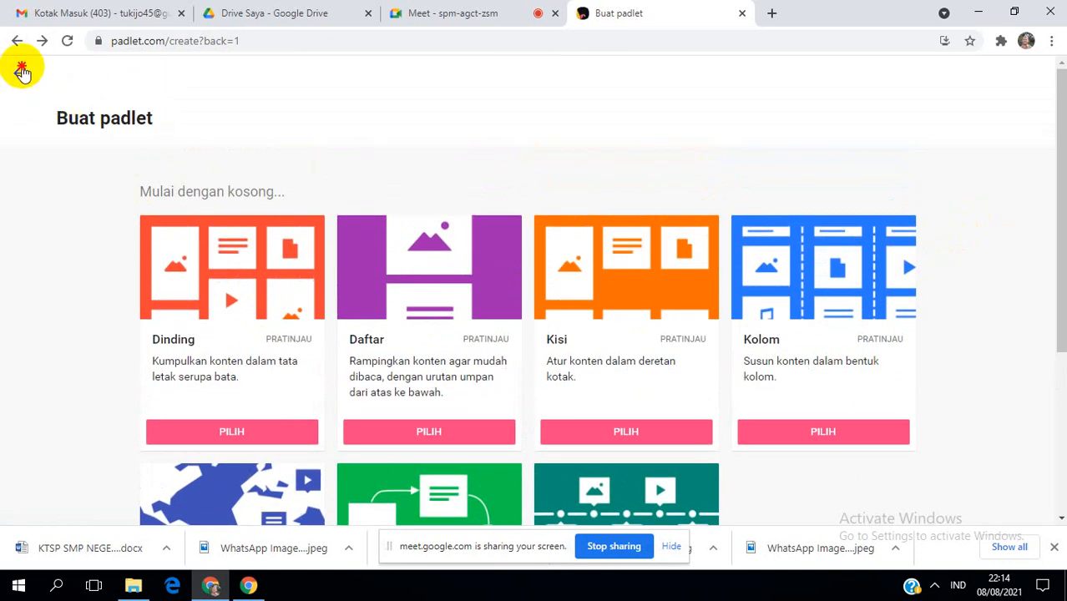
{"action": "left_click", "coordinate": [22, 74]}
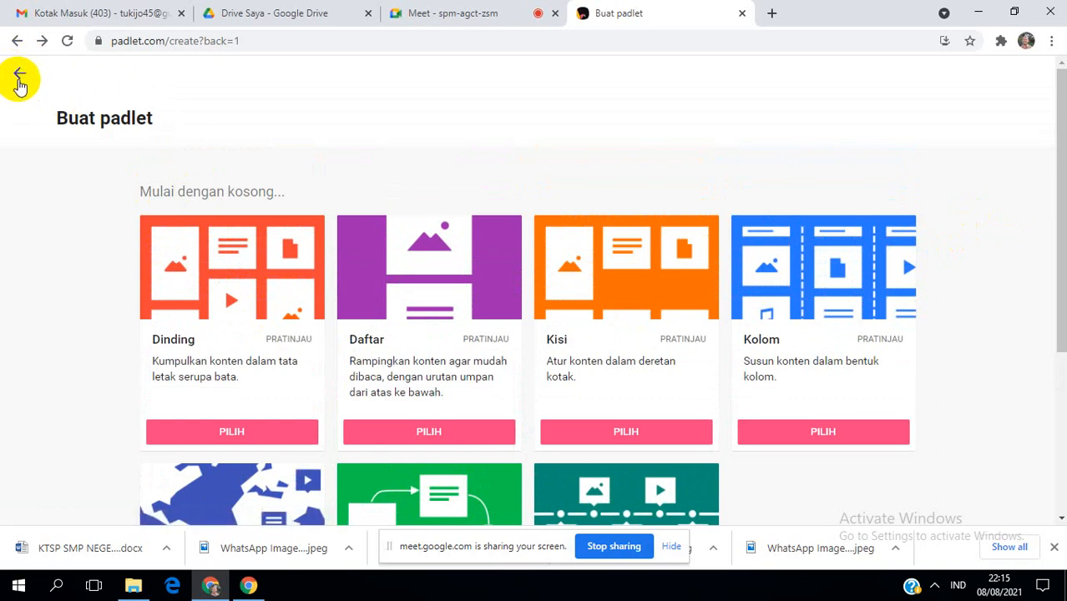
{"action": "scroll", "coordinate": [881, 317], "scroll_direction": "down", "scroll_amount": 3}
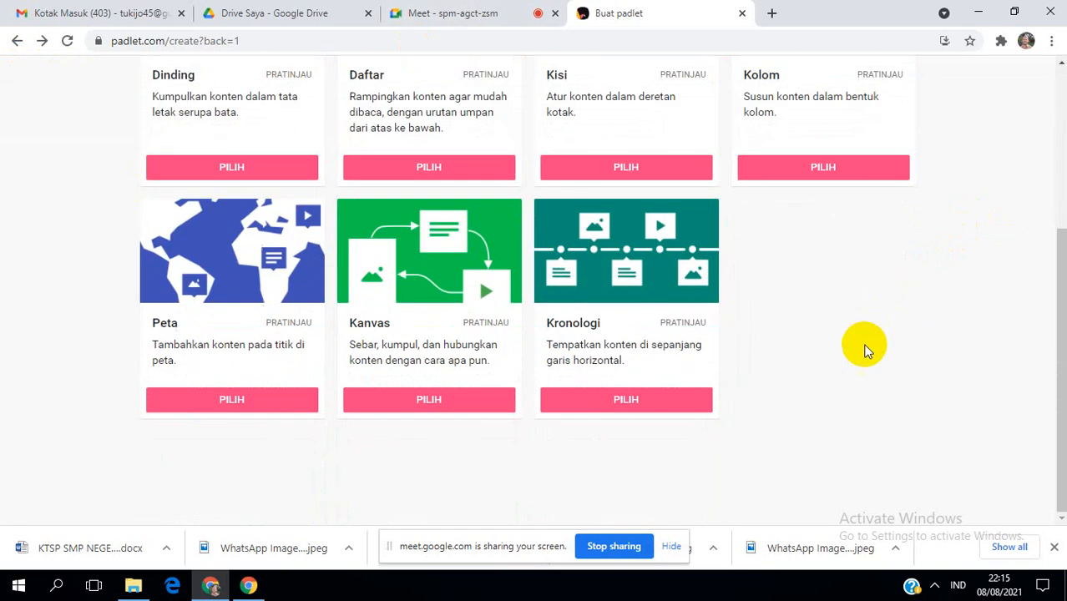
{"action": "scroll", "coordinate": [844, 382], "scroll_direction": "up", "scroll_amount": 3}
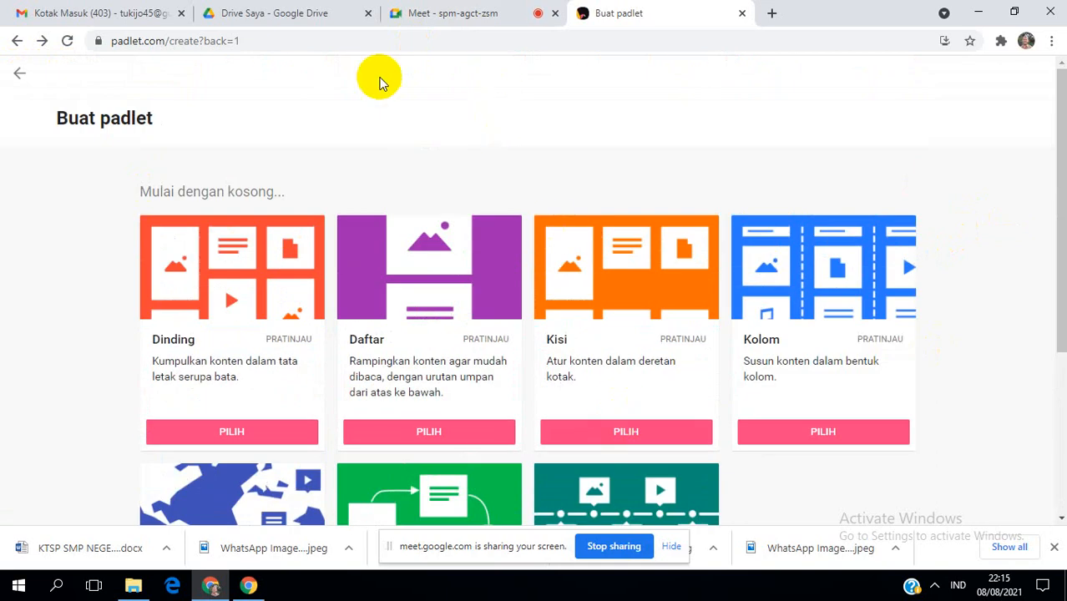
{"action": "left_click", "coordinate": [66, 40]}
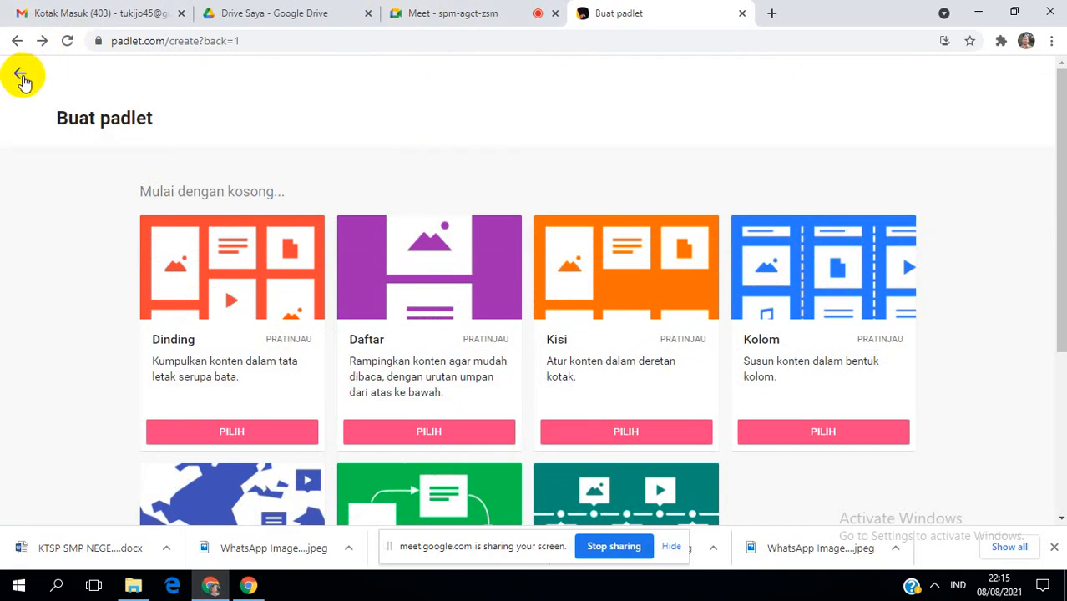
{"action": "left_click", "coordinate": [19, 73]}
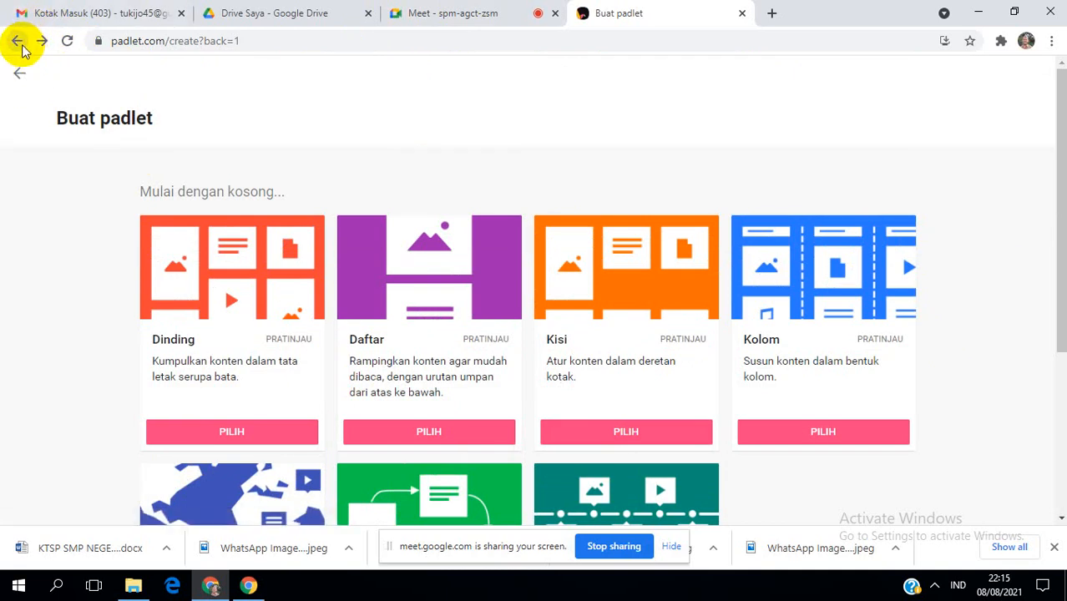
{"action": "left_click", "coordinate": [422, 15]}
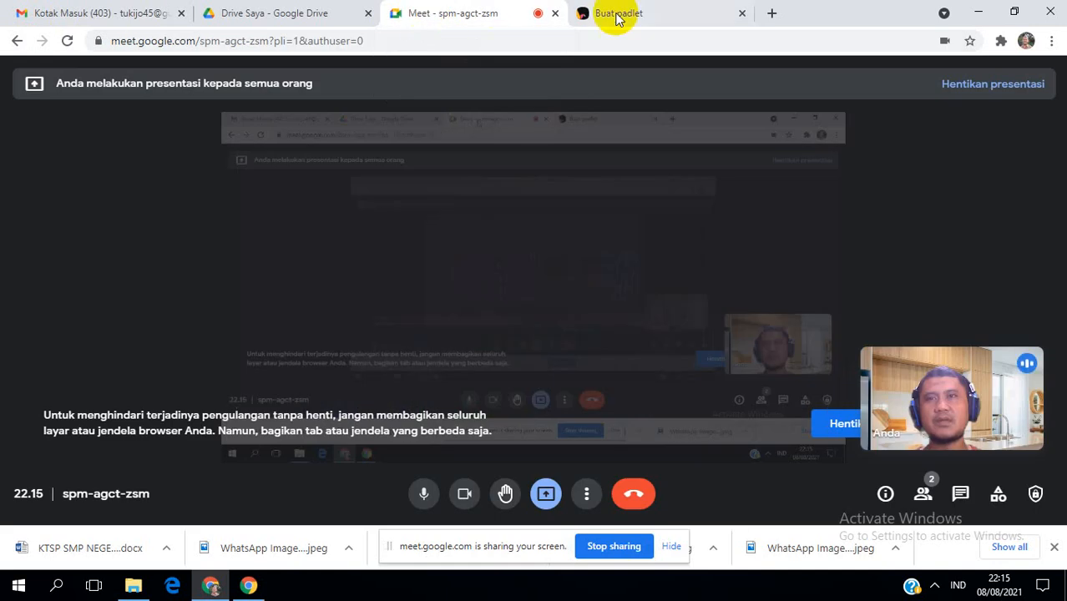
{"action": "left_click", "coordinate": [617, 15]}
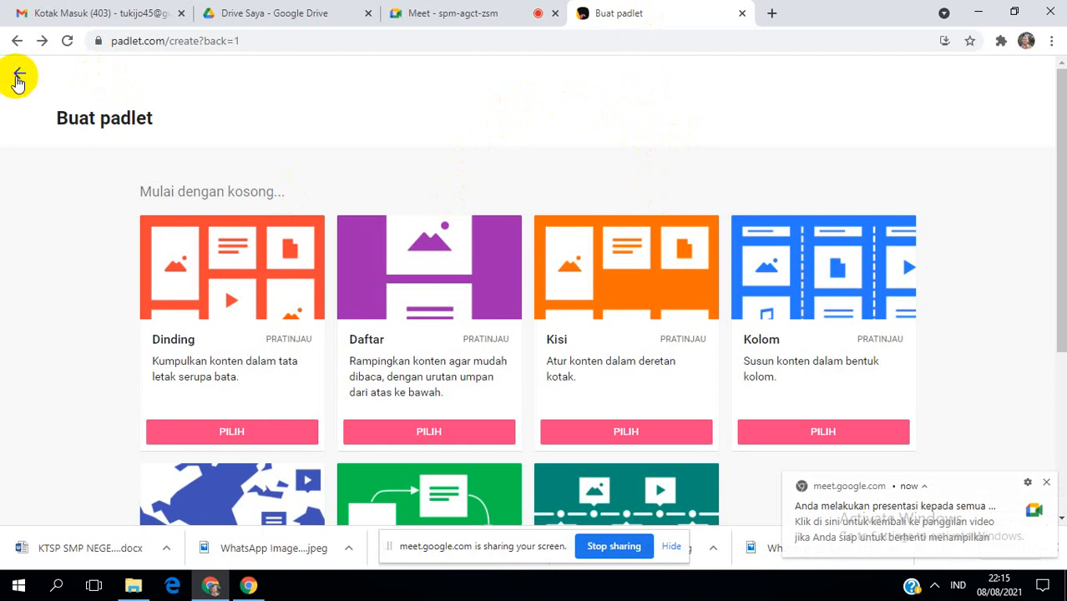
{"action": "left_click", "coordinate": [159, 13]}
{"action": "left_click", "coordinate": [286, 13]}
{"action": "left_click", "coordinate": [595, 12]}
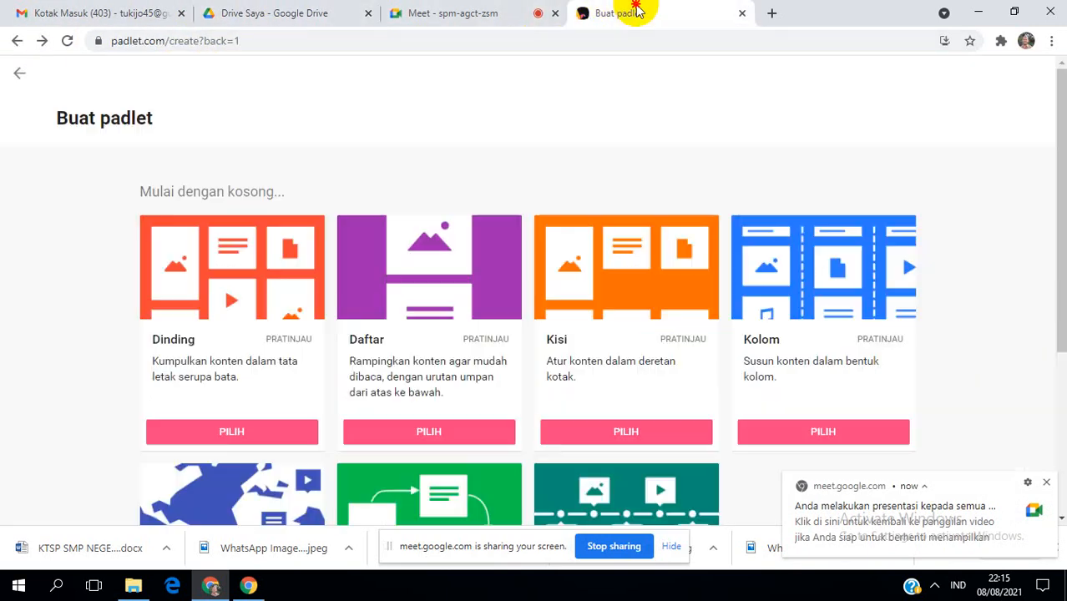
Return from the Buat padlet page to the Padlet dashboard.
{"action": "left_click", "coordinate": [20, 76]}
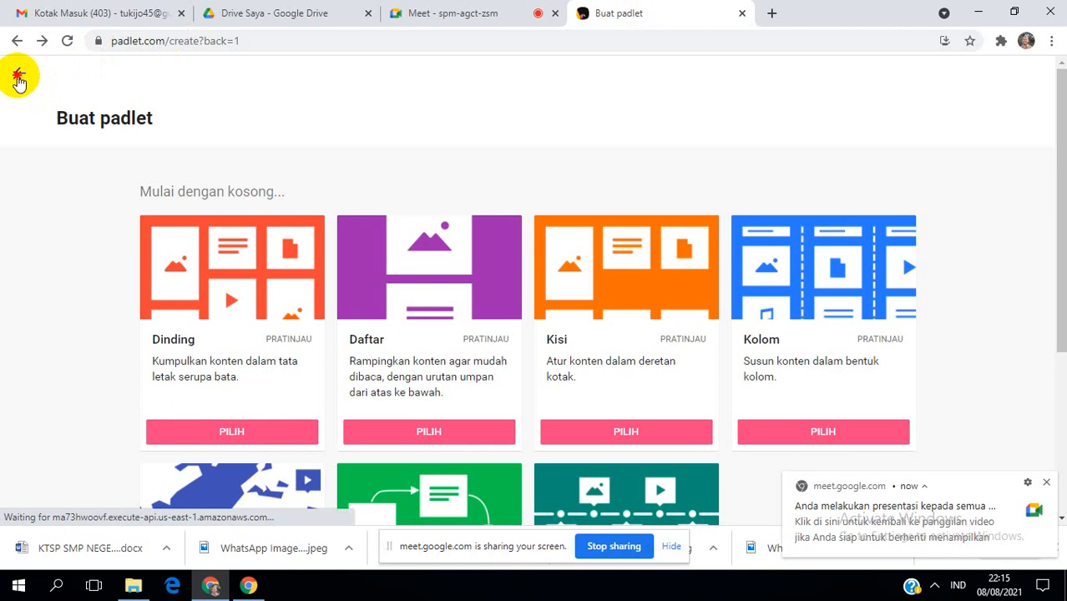
{"action": "scroll", "coordinate": [873, 413], "scroll_direction": "down", "scroll_amount": 3}
{"action": "scroll", "coordinate": [870, 406], "scroll_direction": "up", "scroll_amount": 3}
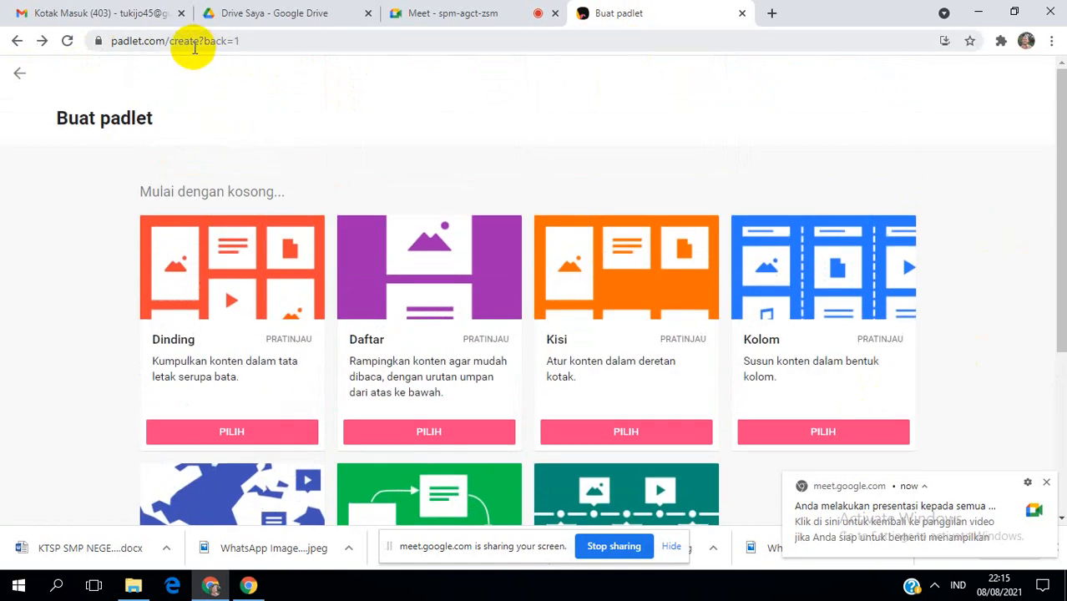
{"action": "left_click", "coordinate": [194, 42]}
{"action": "key", "text": "Return"}
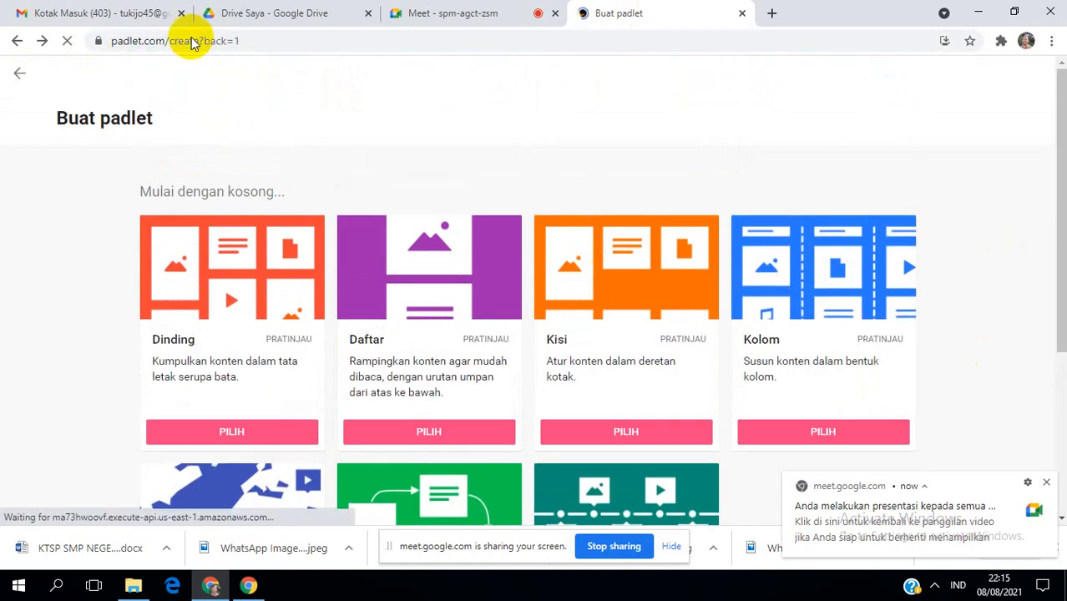
{"action": "left_click", "coordinate": [18, 43]}
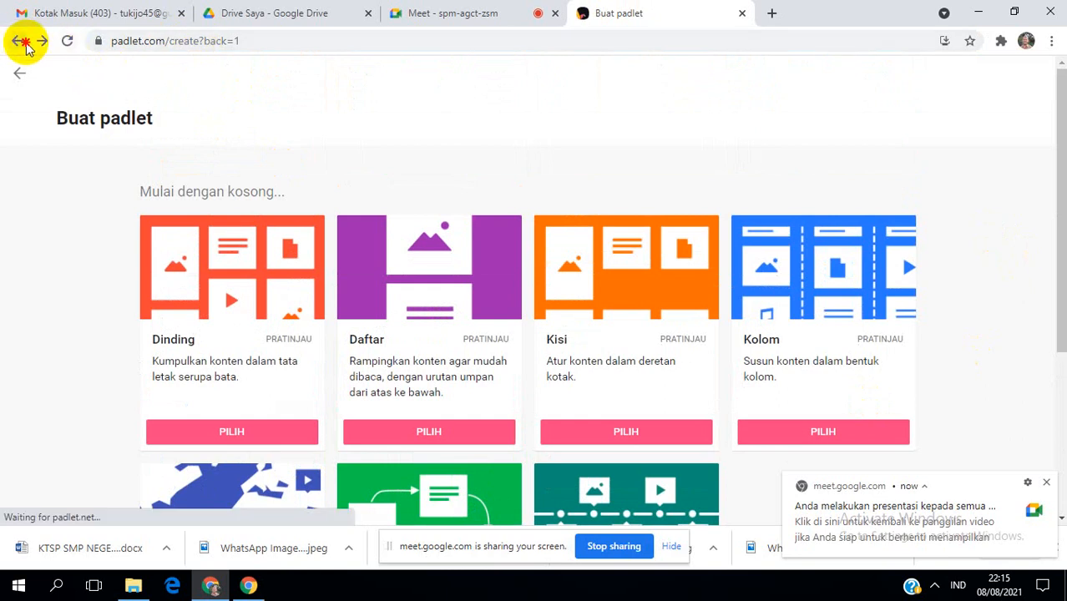
{"action": "left_click", "coordinate": [19, 50]}
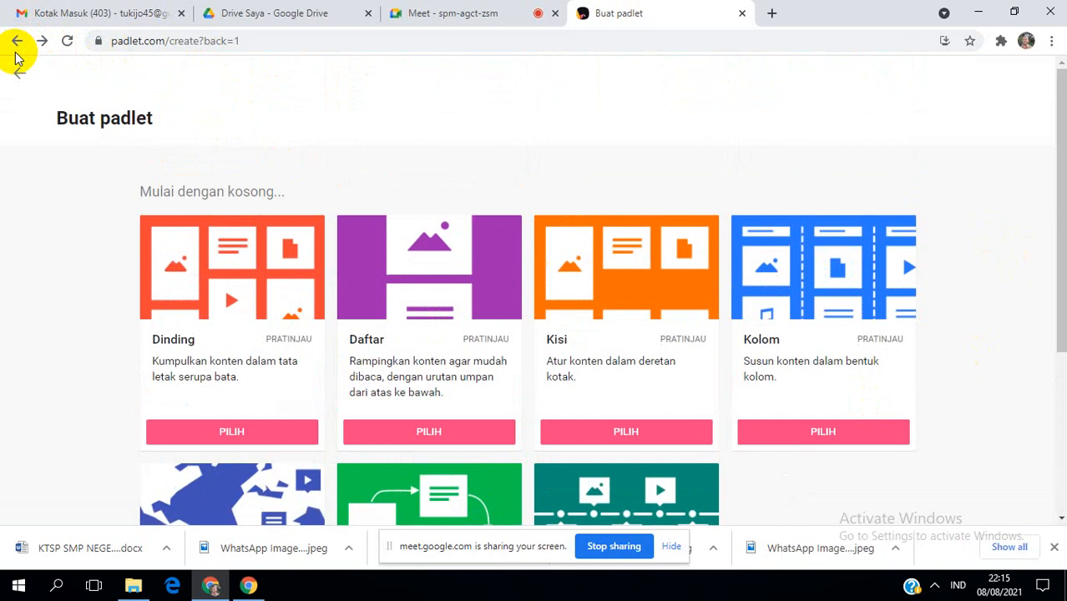
{"action": "left_click", "coordinate": [15, 44]}
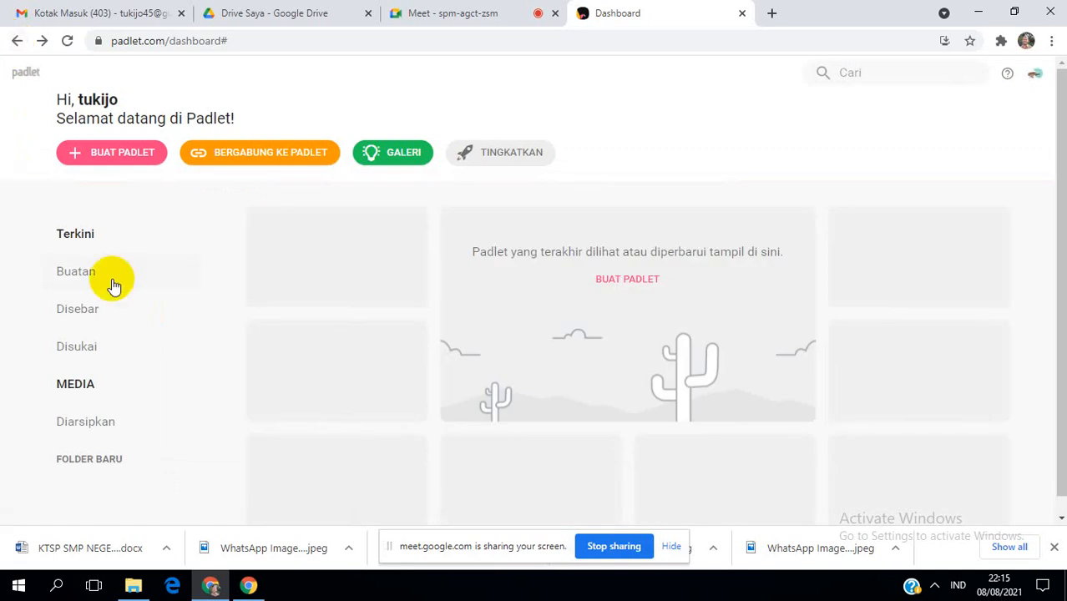
List the recent padlets, view the Bahasa Jawa card's options, and open the Bahasa Jawa board.
{"action": "left_click", "coordinate": [92, 244]}
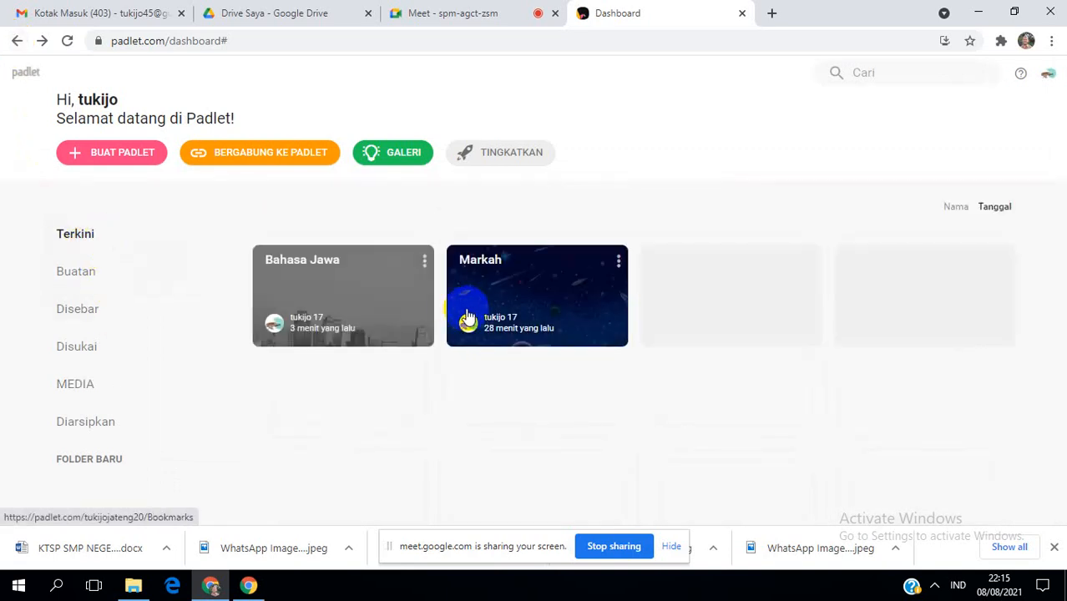
{"action": "left_click", "coordinate": [424, 262]}
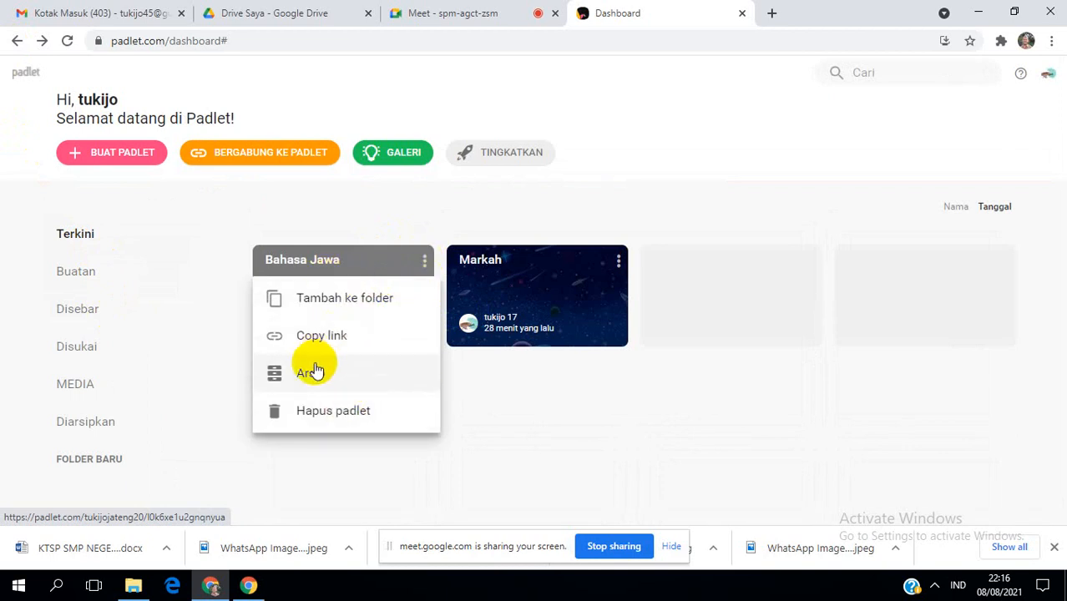
{"action": "left_click", "coordinate": [311, 276]}
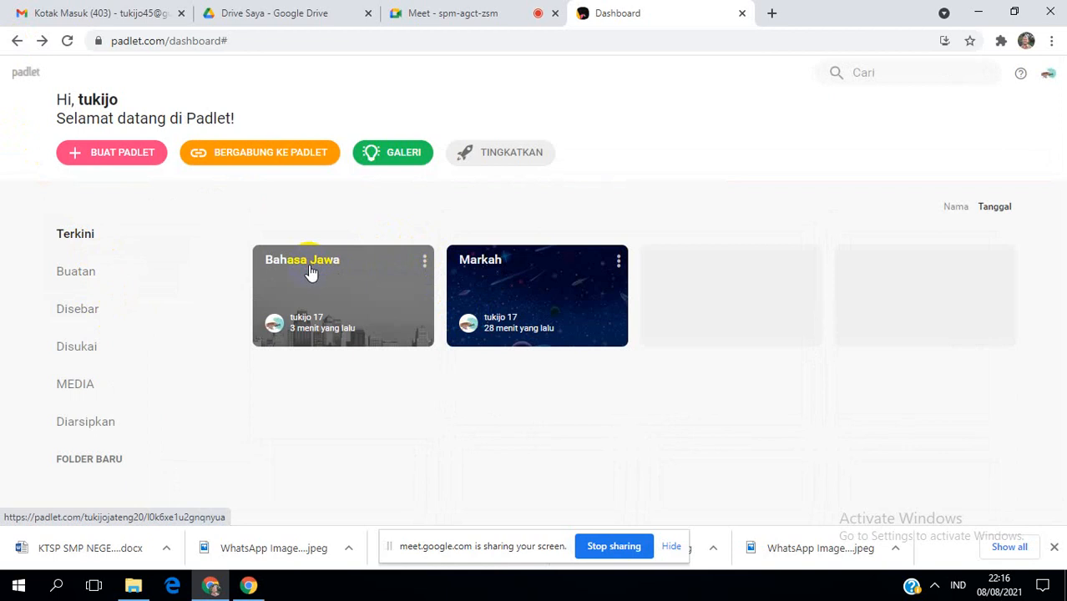
{"action": "left_click", "coordinate": [309, 273]}
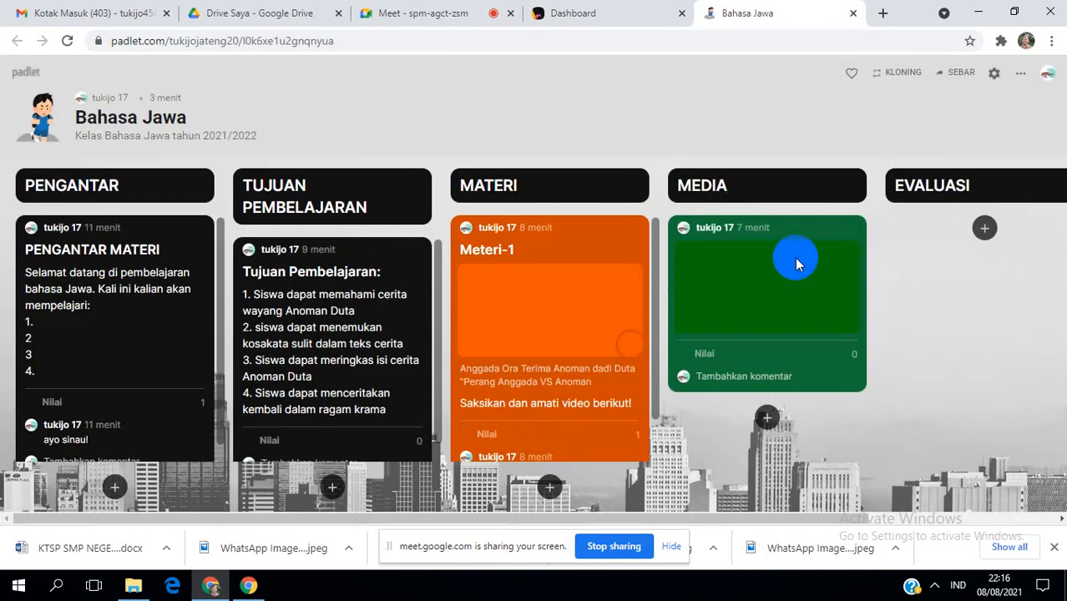
Look across the board's sections and review the available Ubah format layouts without choosing one.
{"action": "left_click_drag", "start_coordinate": [742, 513], "coordinate": [1034, 511]}
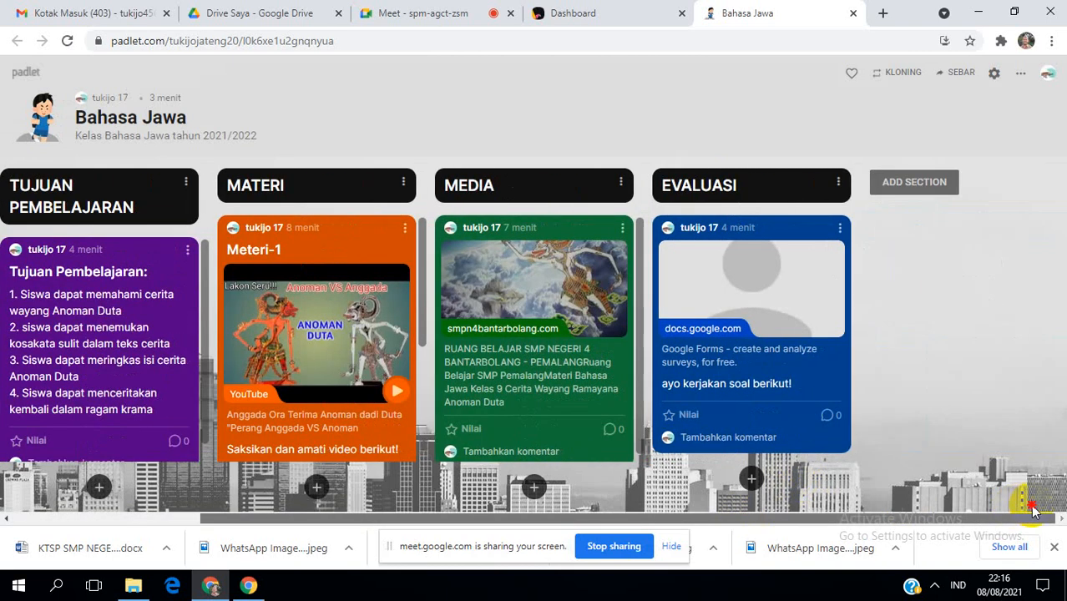
{"action": "left_click_drag", "start_coordinate": [694, 521], "coordinate": [570, 523]}
{"action": "left_click", "coordinate": [1024, 76]}
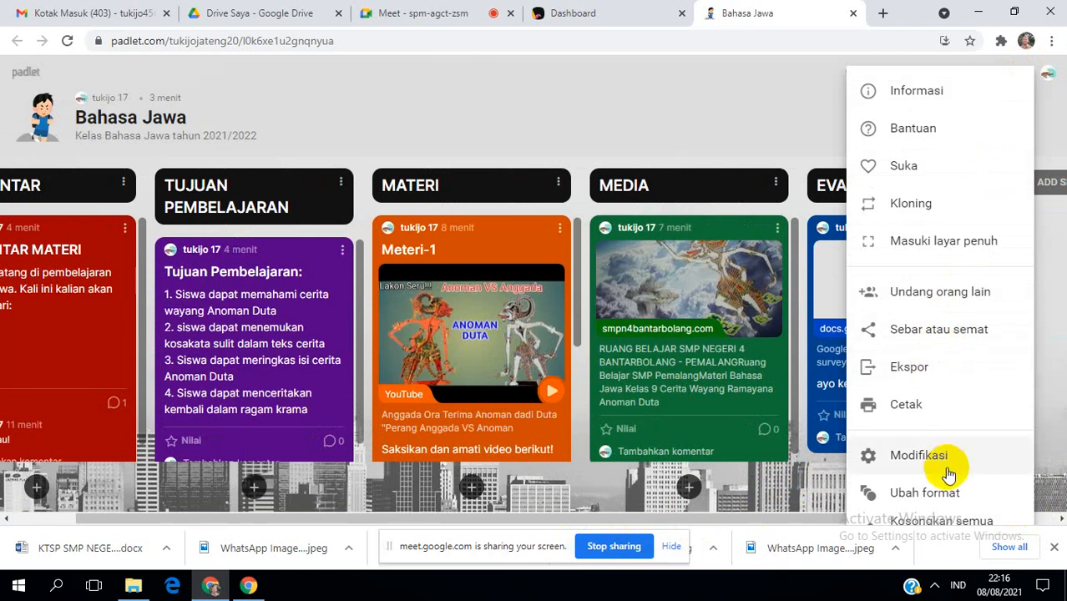
{"action": "left_click", "coordinate": [925, 493]}
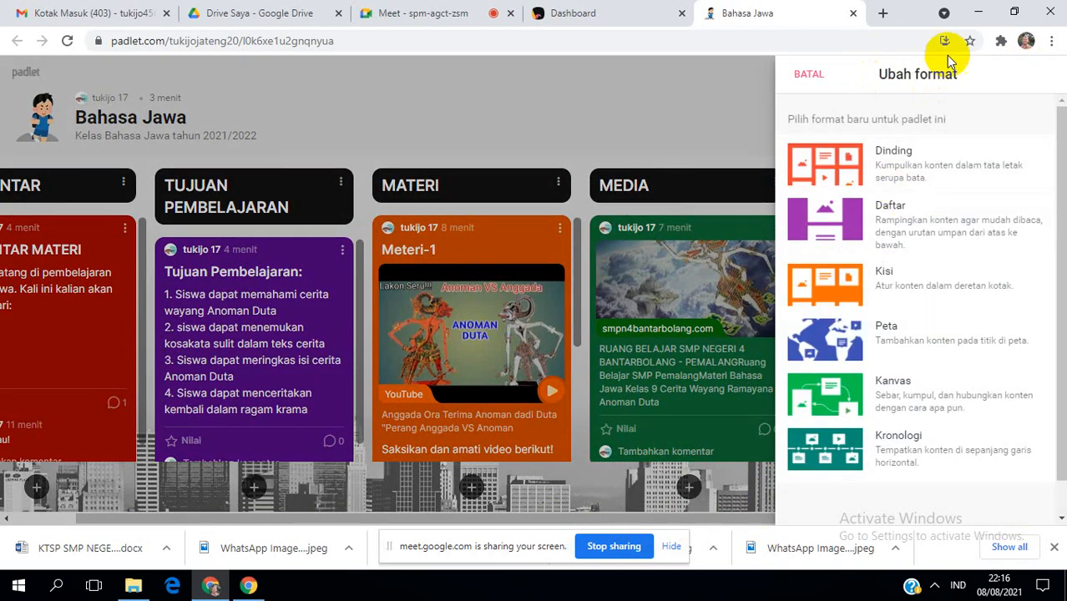
{"action": "left_click", "coordinate": [810, 73]}
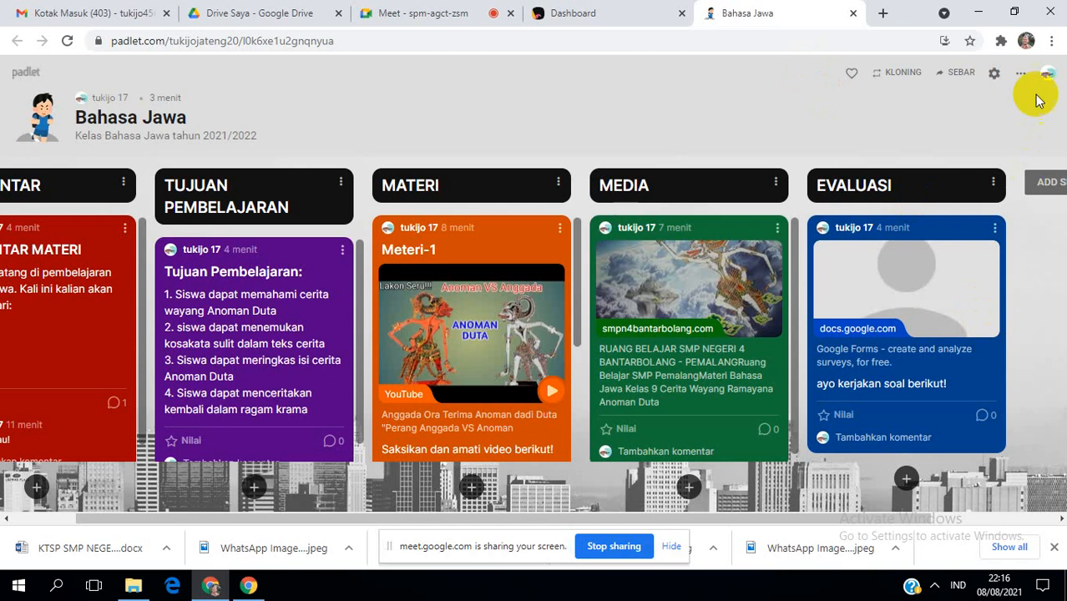
Copy the Bahasa Jawa board's link to the clipboard from its Sebar options.
{"action": "left_click", "coordinate": [1022, 72]}
{"action": "left_click", "coordinate": [964, 342]}
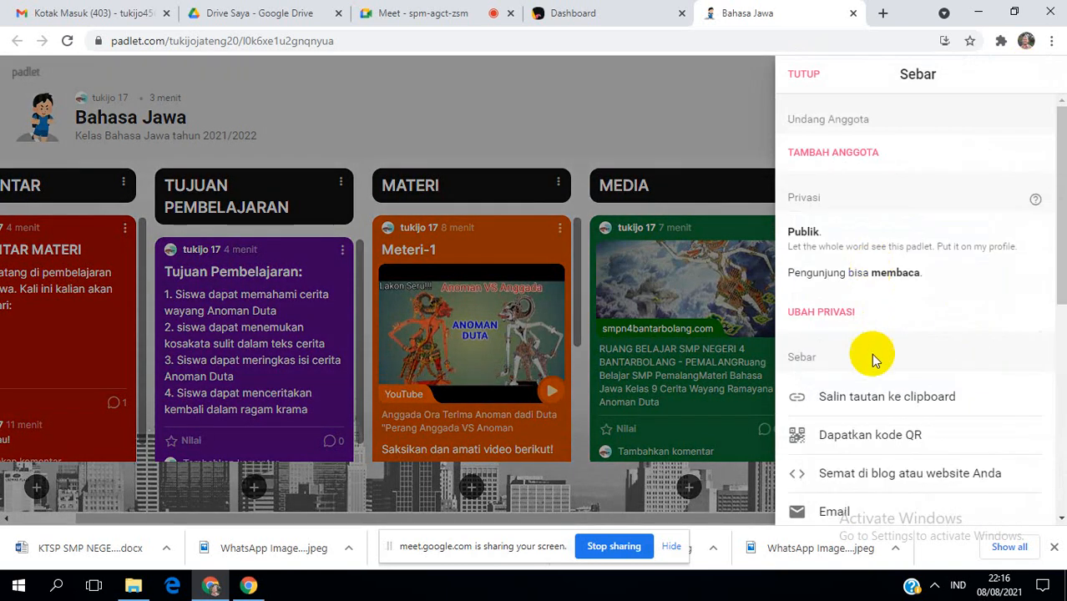
{"action": "left_click", "coordinate": [882, 397]}
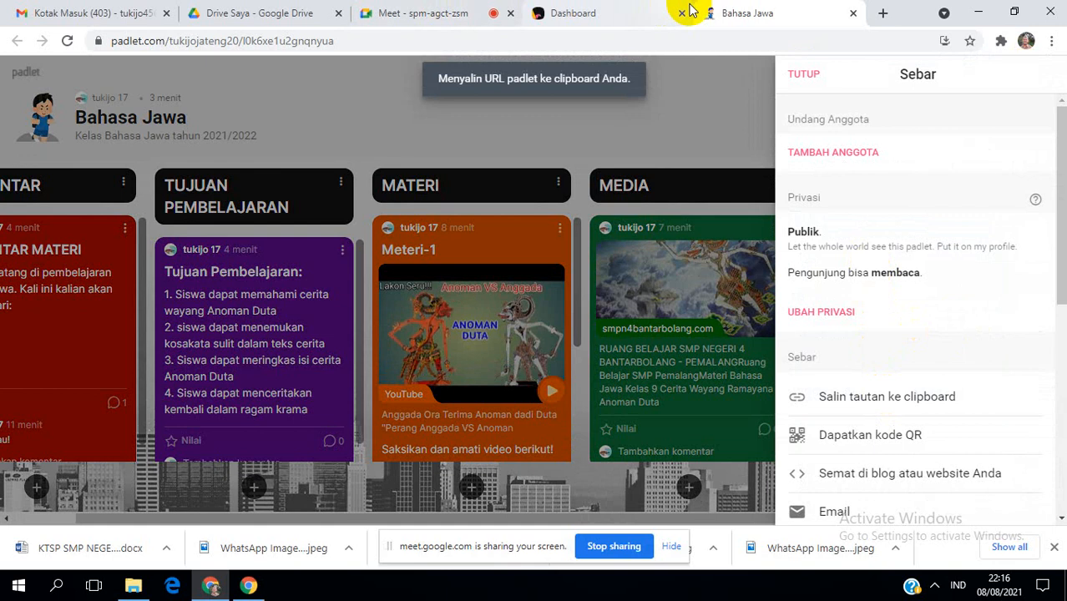
Load the copied board link in a separate browser tab to check it, and close that tab.
{"action": "left_click", "coordinate": [883, 13]}
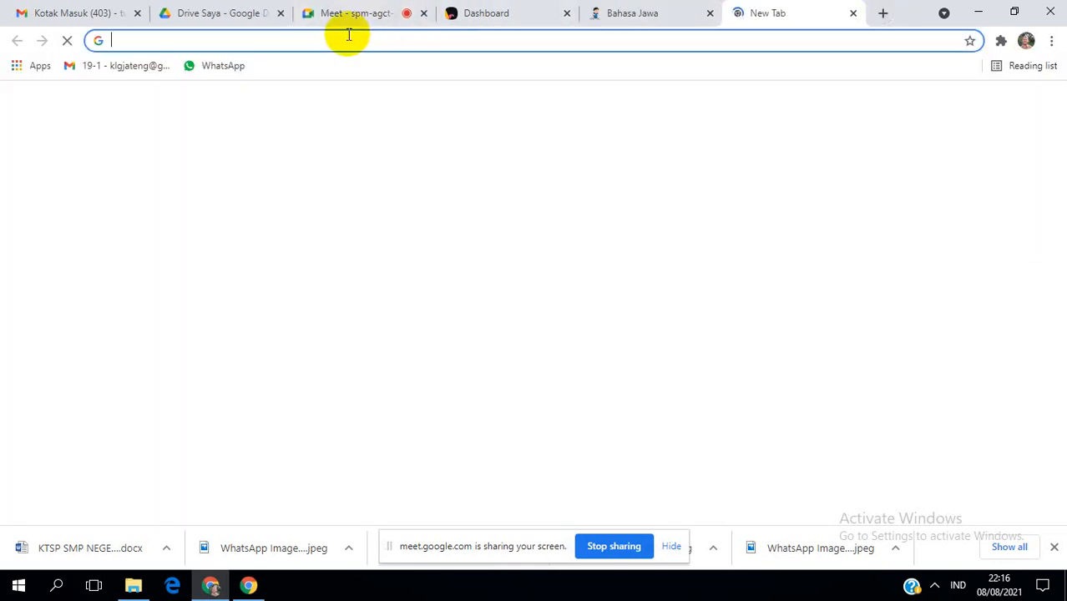
{"action": "type", "text": "https://padlet.com/tukijojateng20/l0k6xe1u2gnqnyua"}
{"action": "key", "text": "Return"}
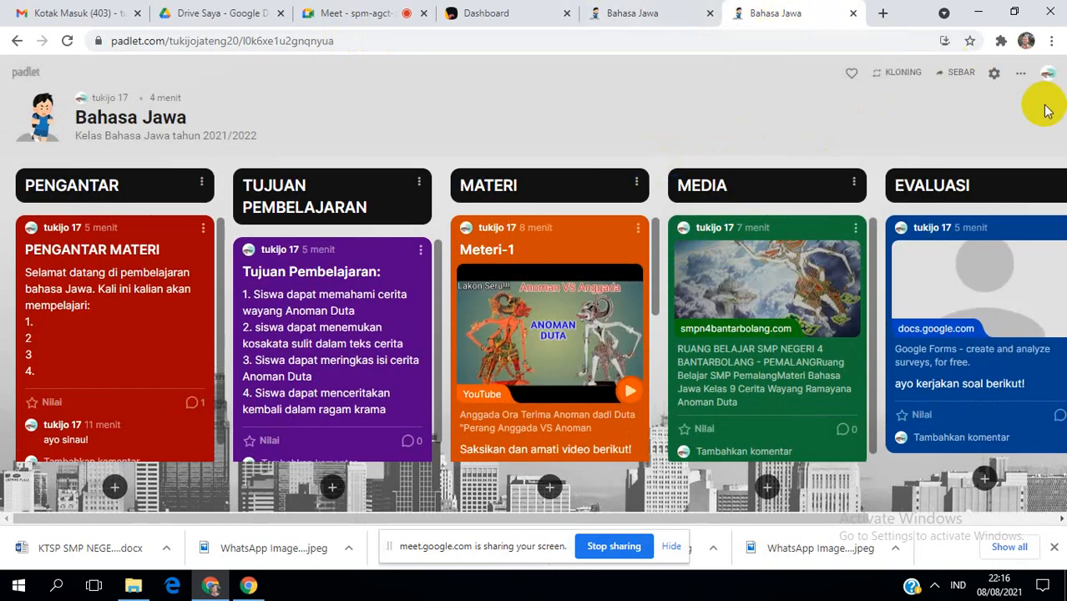
{"action": "left_click", "coordinate": [853, 14]}
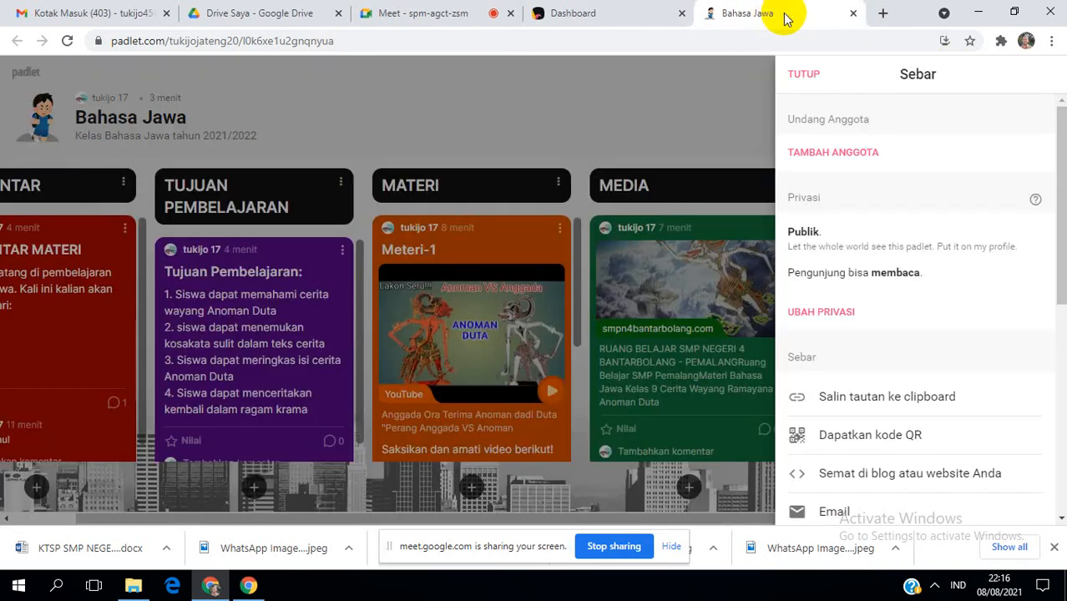
Open WhatsApp Web in a new browser tab, return to the Bahasa Jawa board and close its sharing options.
{"action": "left_click", "coordinate": [884, 13]}
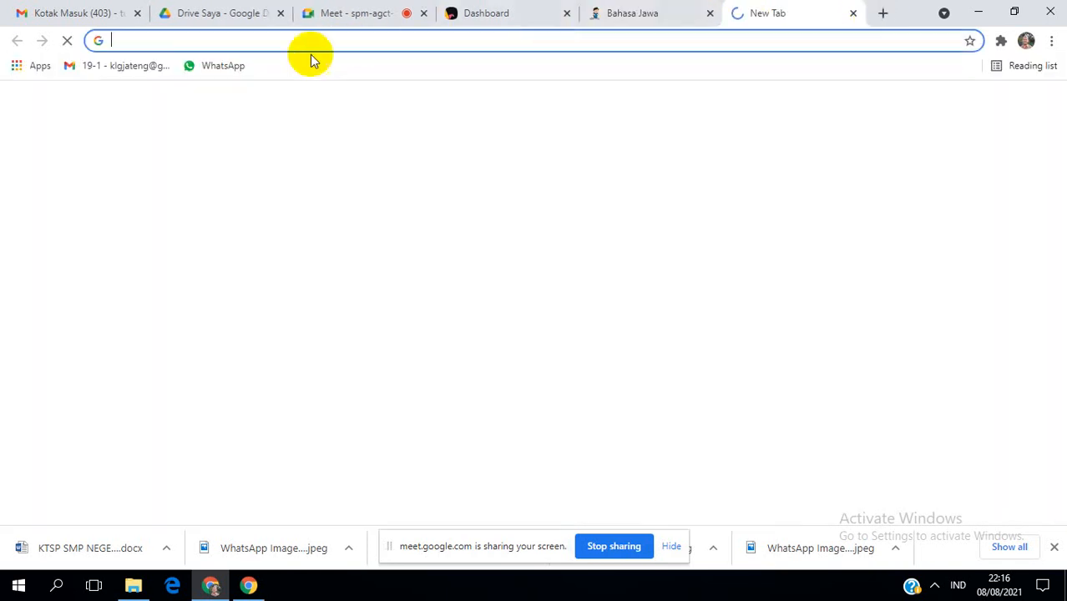
{"action": "left_click", "coordinate": [223, 65]}
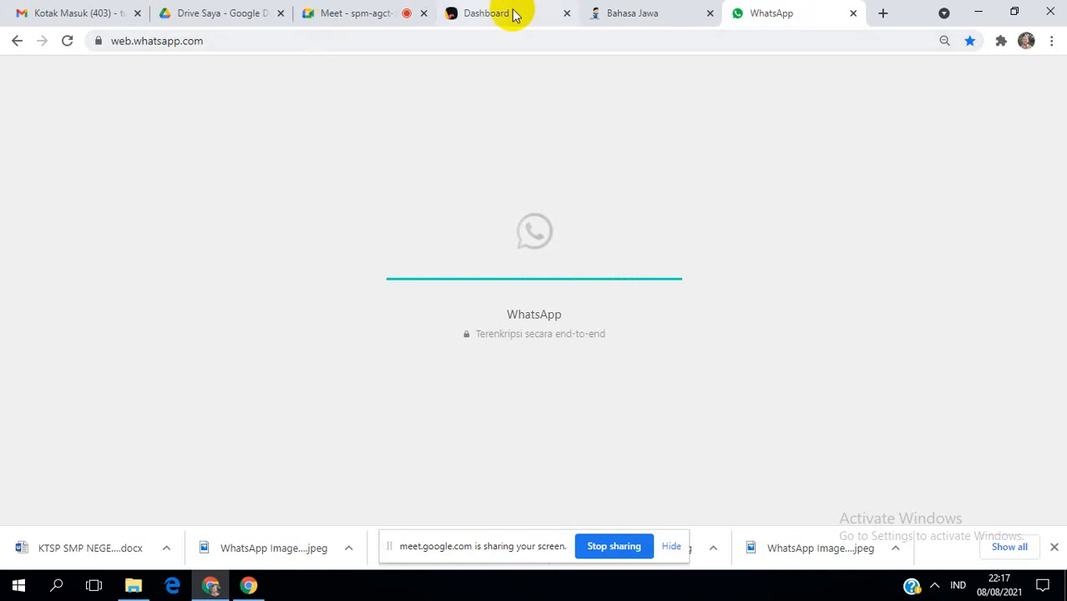
{"action": "left_click", "coordinate": [637, 13]}
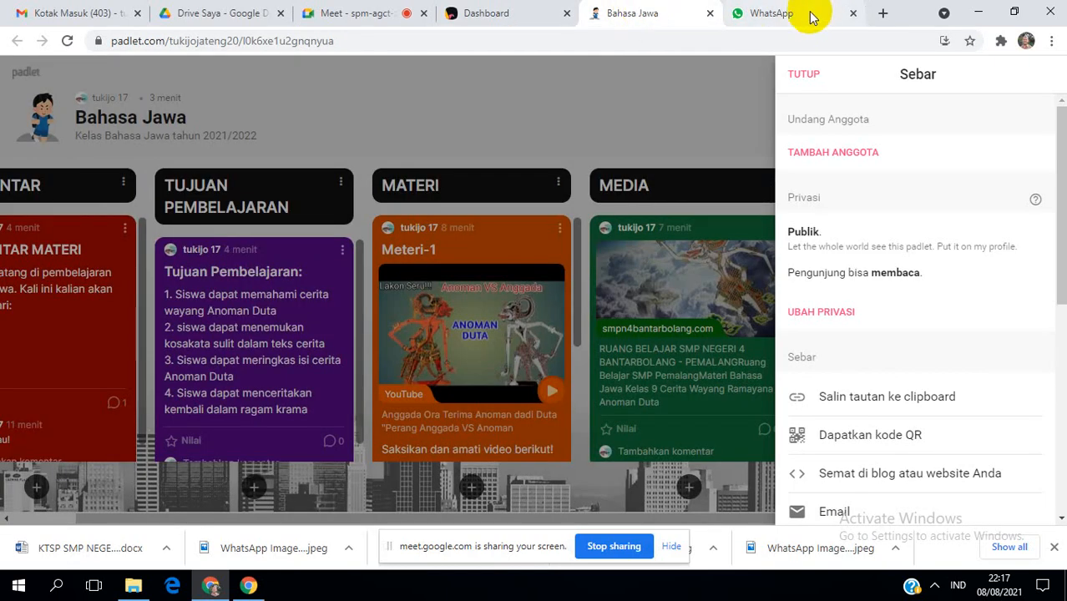
{"action": "left_click", "coordinate": [795, 76]}
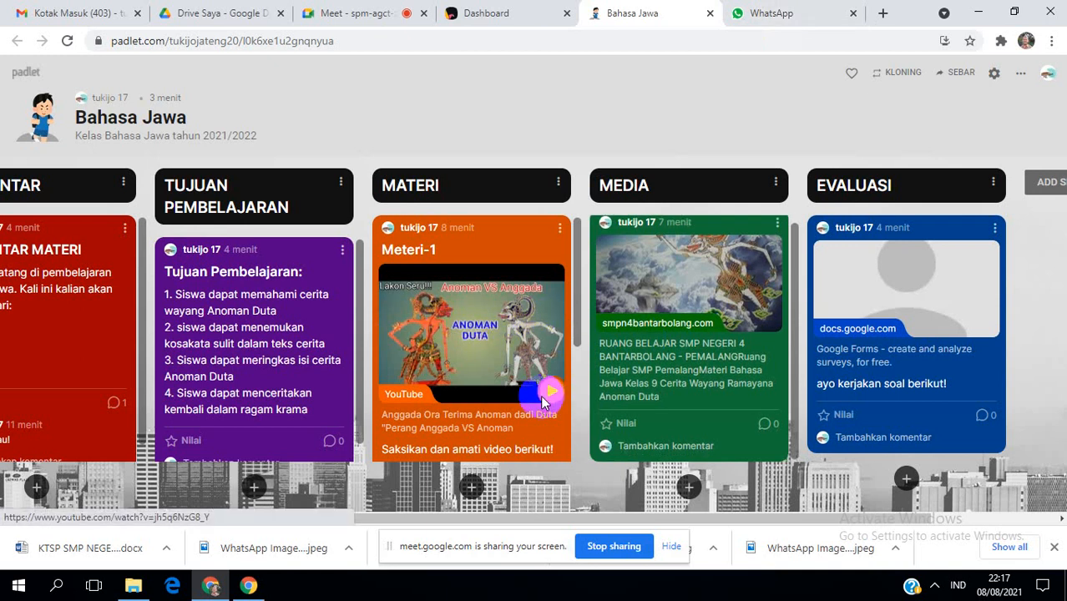
Play the Meteri-1 video on the board, open its YouTube page and close that page.
{"action": "left_click", "coordinate": [541, 392]}
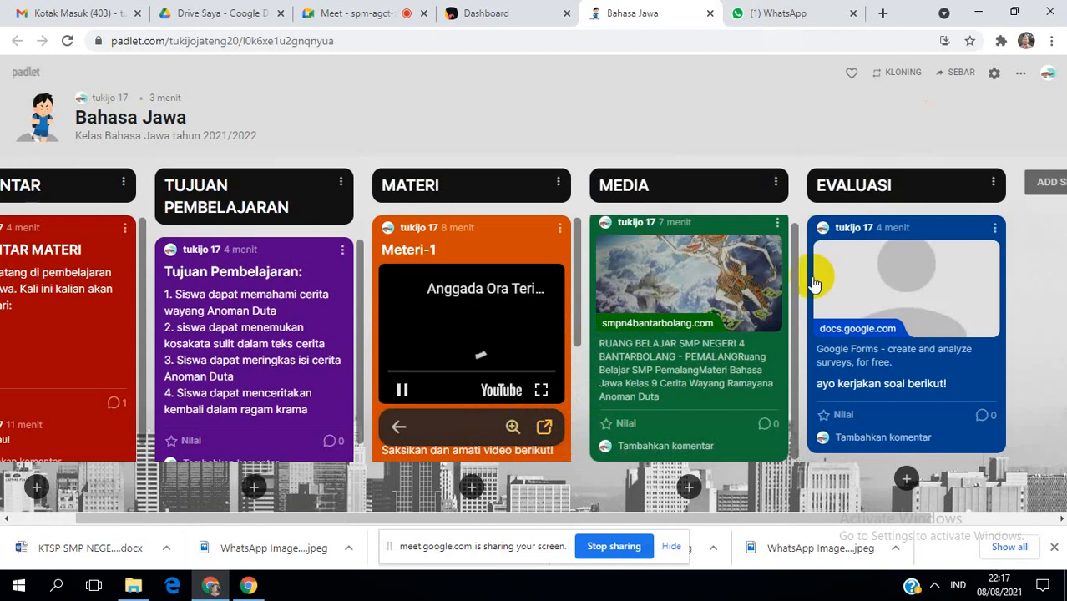
{"action": "scroll", "coordinate": [537, 330], "scroll_direction": "down", "scroll_amount": 1}
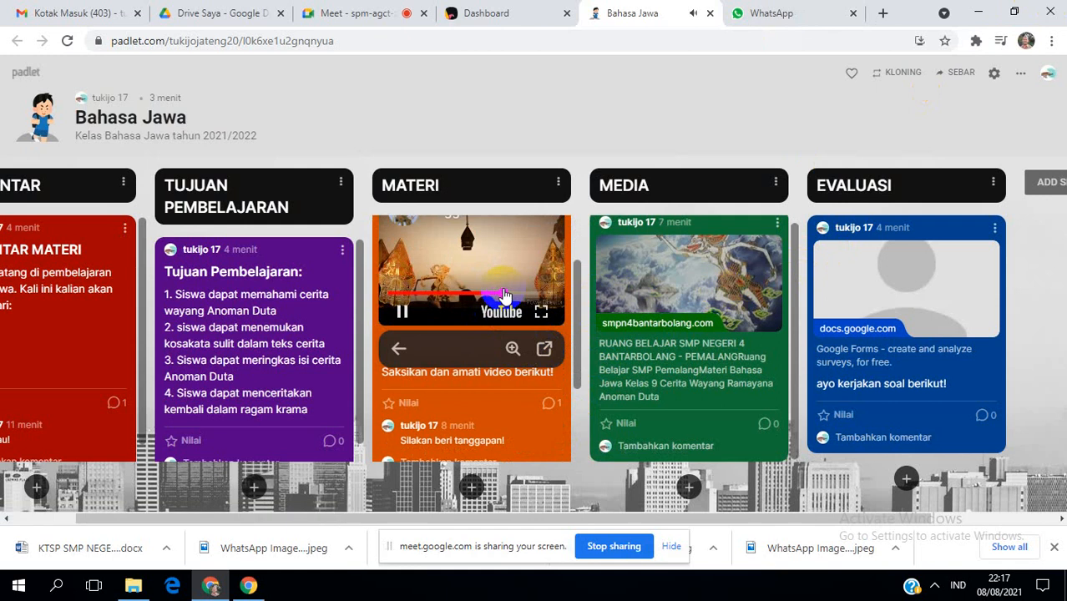
{"action": "scroll", "coordinate": [493, 261], "scroll_direction": "up", "scroll_amount": 1}
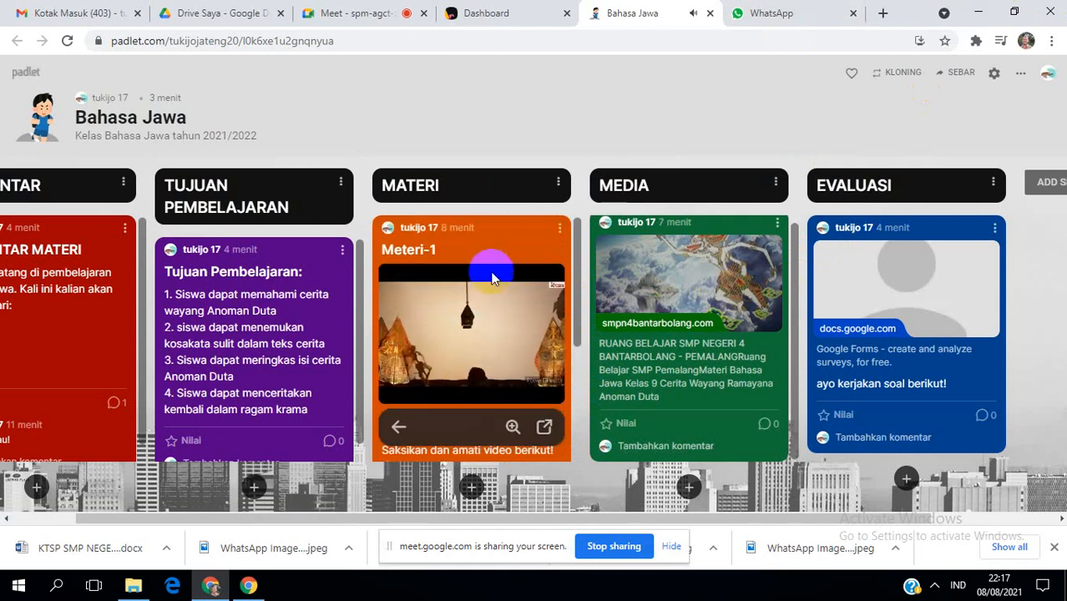
{"action": "left_click", "coordinate": [492, 294]}
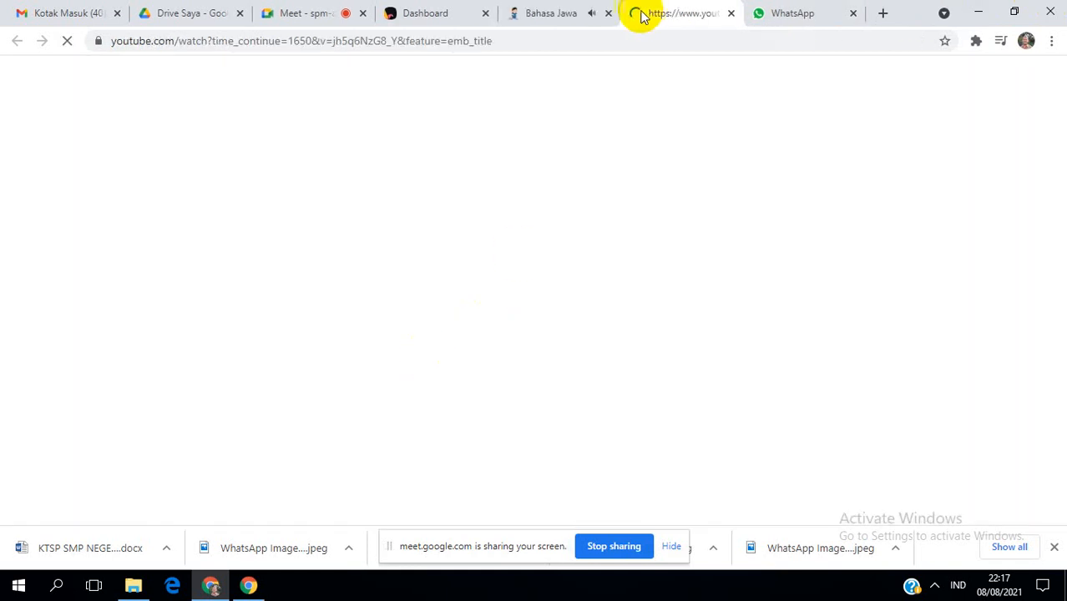
{"action": "left_click", "coordinate": [731, 14]}
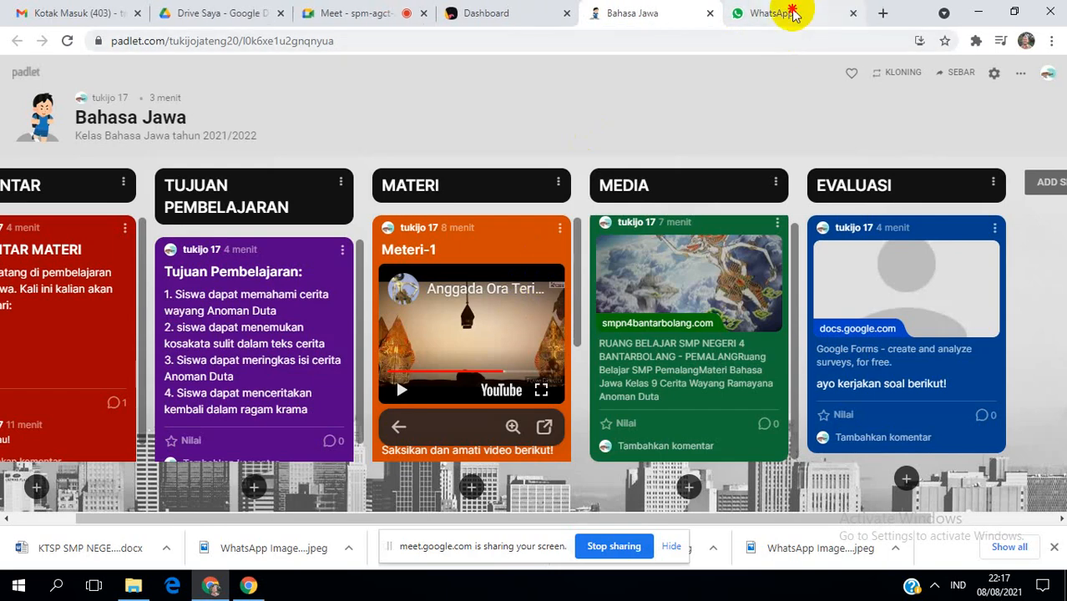
{"action": "left_click", "coordinate": [777, 13]}
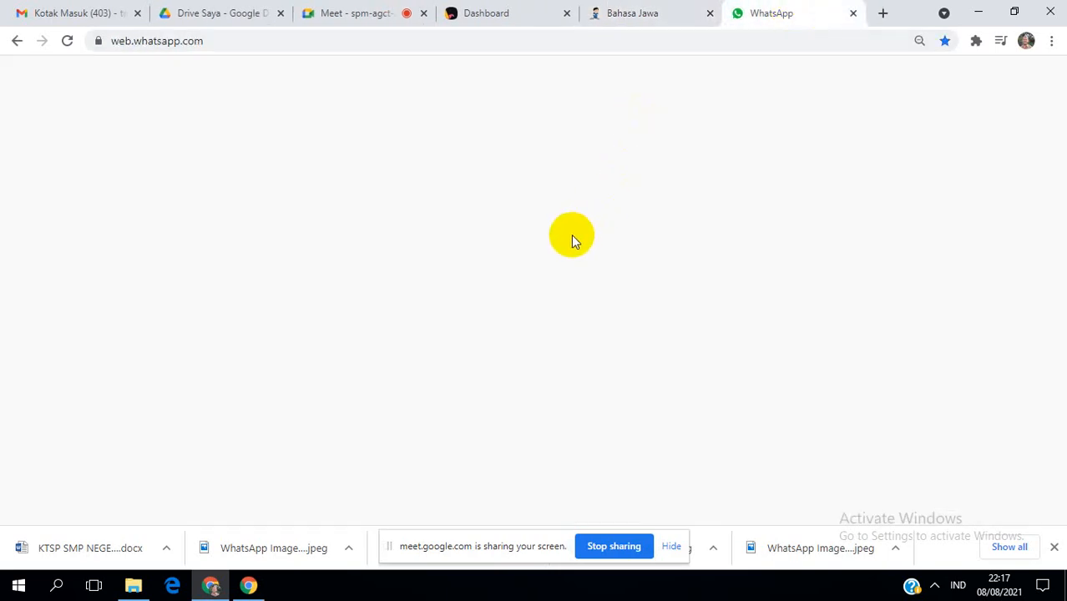
{"action": "left_click", "coordinate": [641, 12]}
{"action": "left_click", "coordinate": [535, 11]}
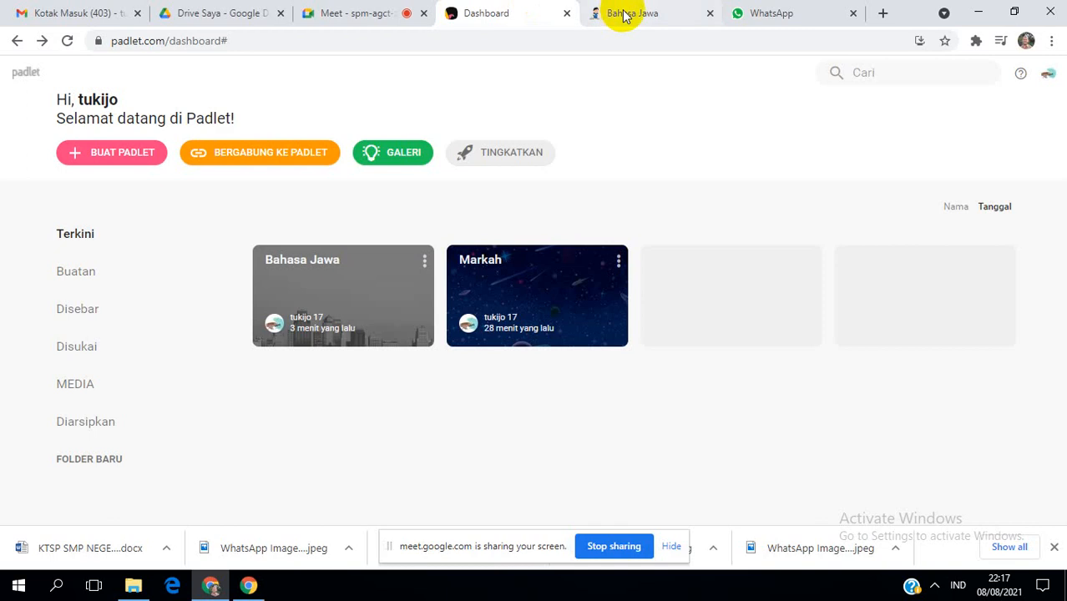
{"action": "left_click", "coordinate": [774, 10]}
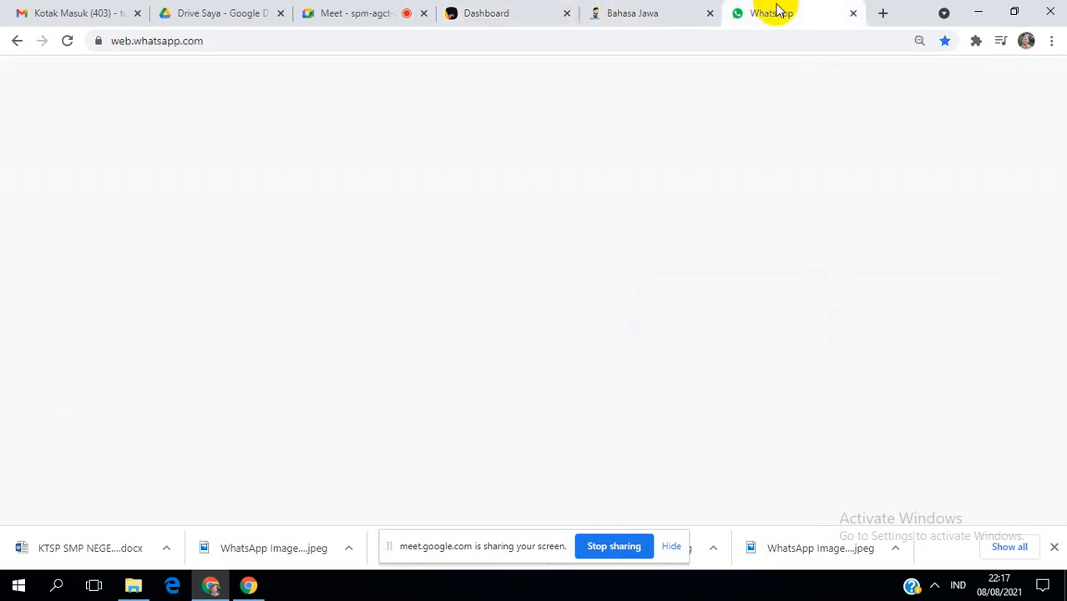
{"action": "left_click", "coordinate": [668, 18]}
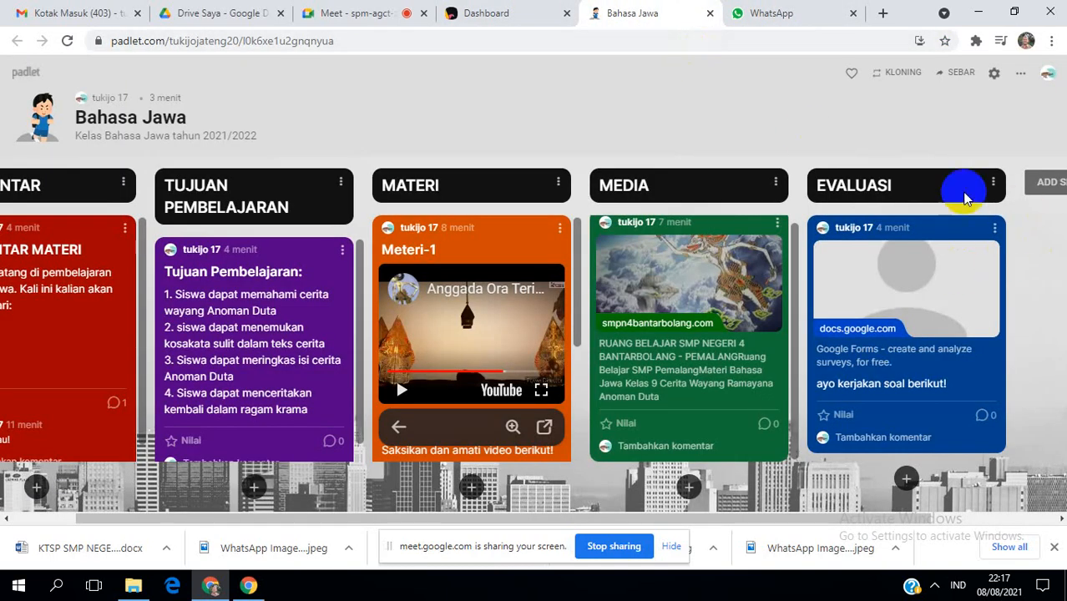
{"action": "left_click", "coordinate": [528, 10]}
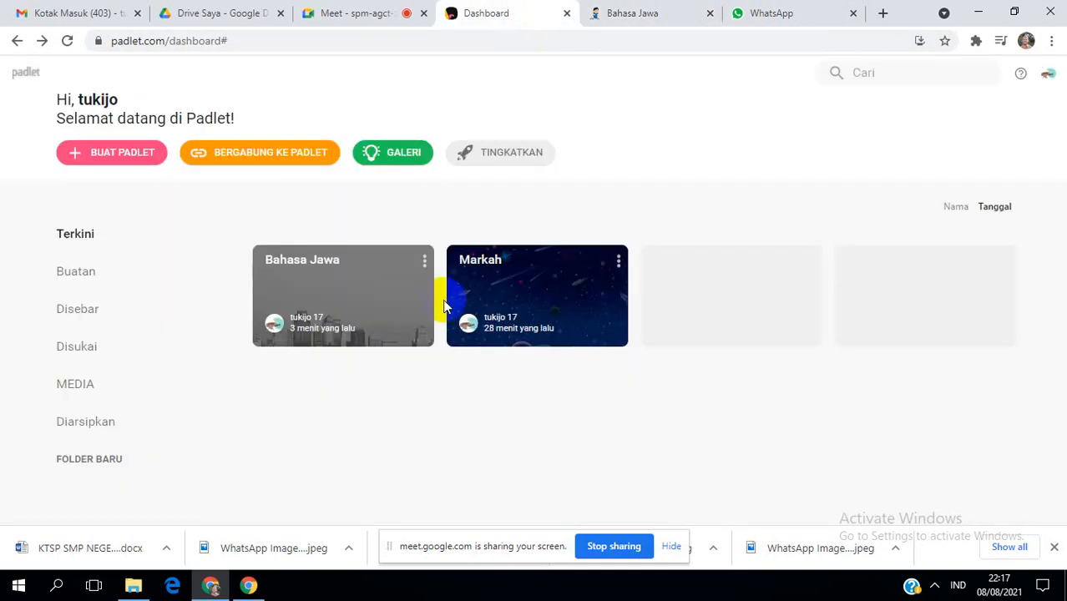
{"action": "left_click", "coordinate": [425, 263]}
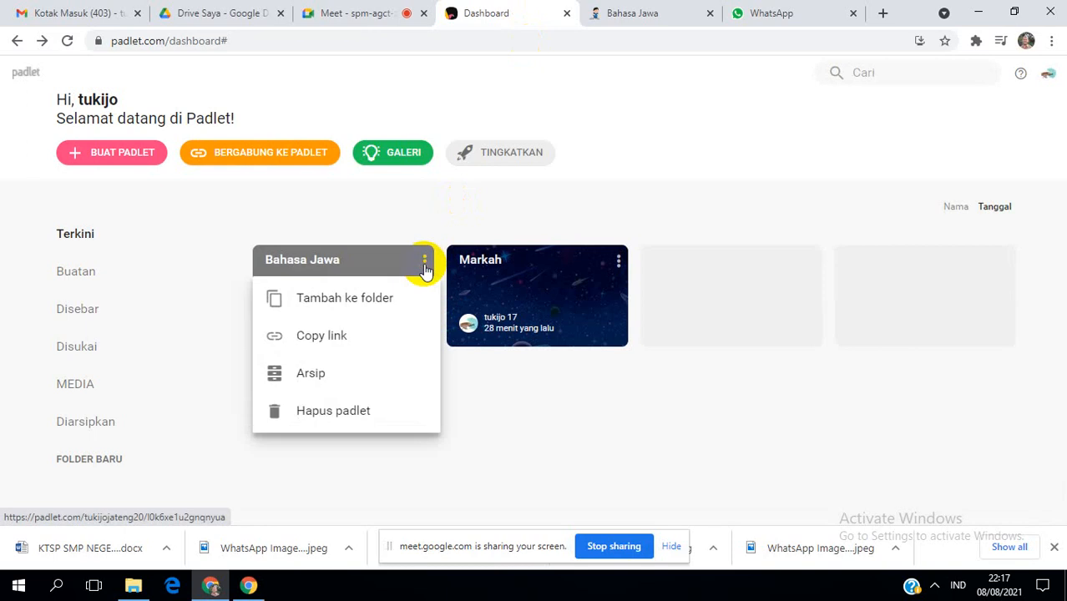
{"action": "left_click", "coordinate": [582, 191]}
Switch to WhatsApp Web, open the 9G SMPN 17 SEMARANG group chat and bring up the request to allow notifications.
{"action": "left_click", "coordinate": [758, 13]}
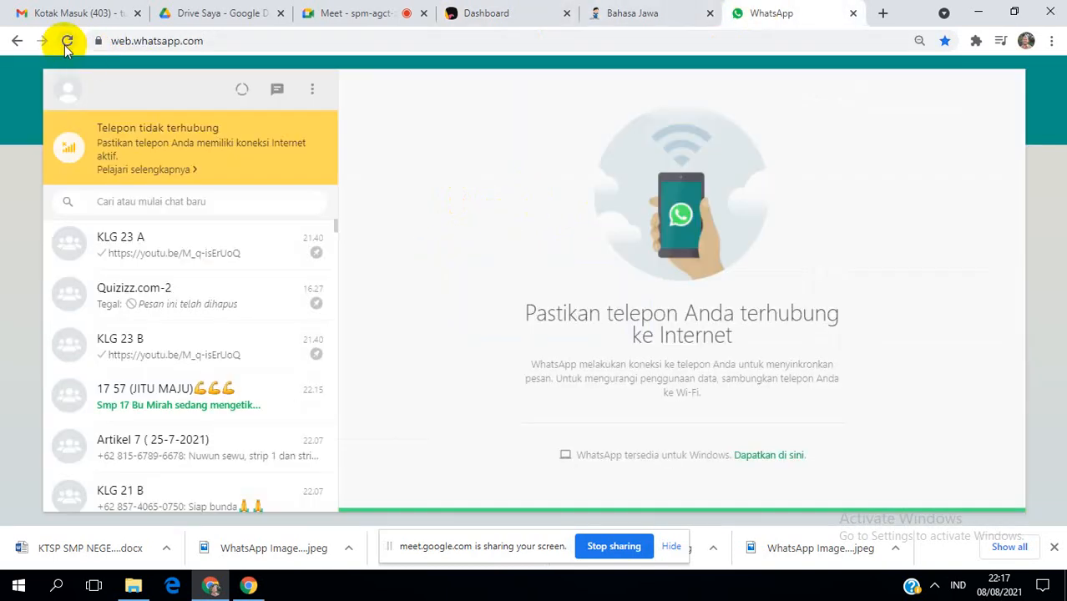
{"action": "scroll", "coordinate": [178, 344], "scroll_direction": "down", "scroll_amount": 1}
{"action": "scroll", "coordinate": [178, 344], "scroll_direction": "down", "scroll_amount": 2}
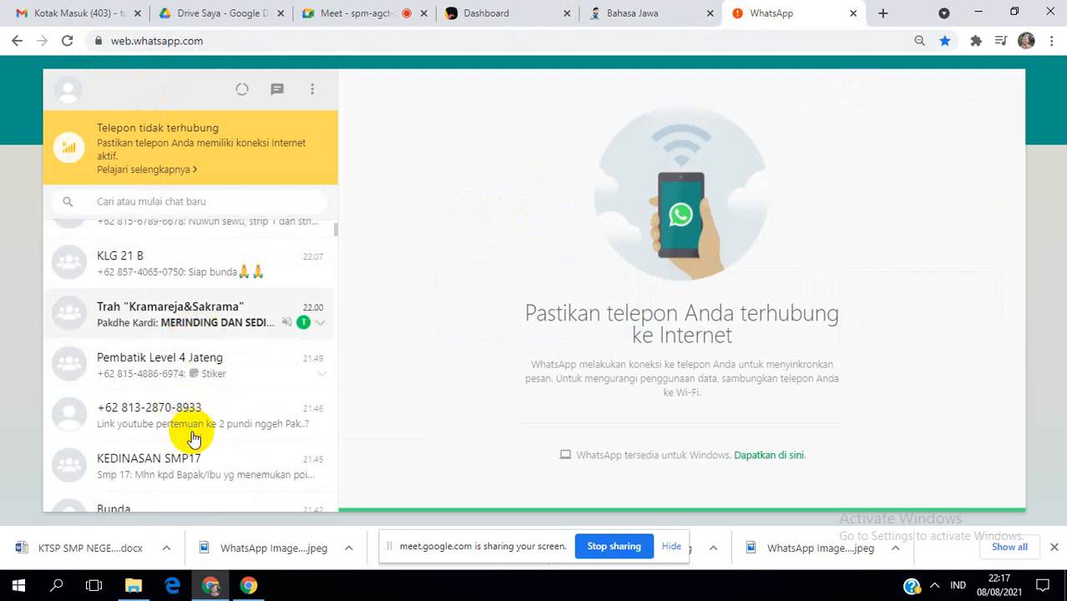
{"action": "scroll", "coordinate": [147, 451], "scroll_direction": "down", "scroll_amount": 5}
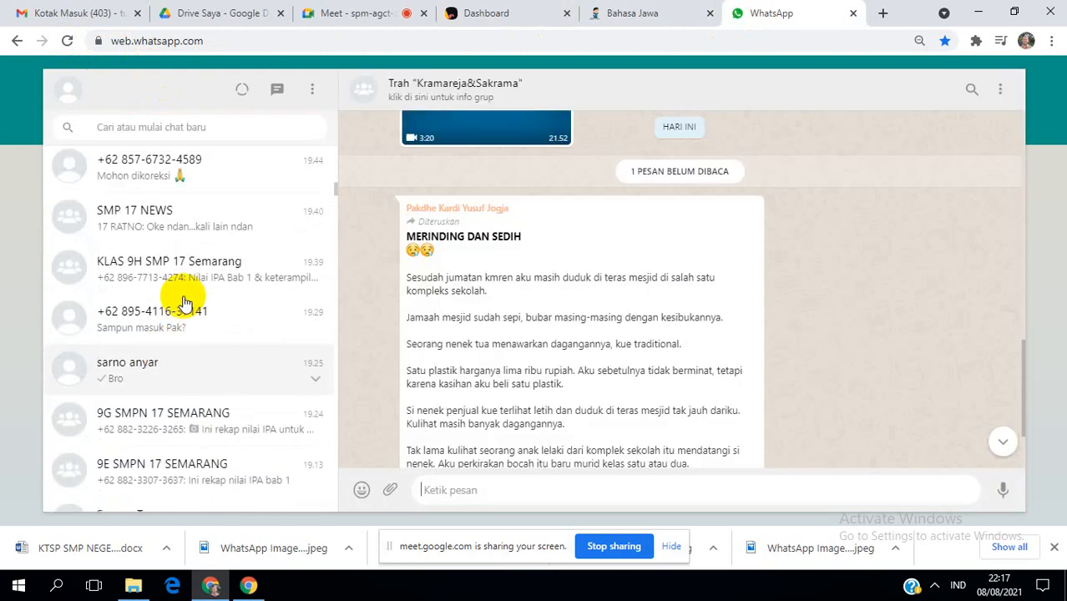
{"action": "scroll", "coordinate": [186, 304], "scroll_direction": "up", "scroll_amount": 9}
{"action": "scroll", "coordinate": [221, 329], "scroll_direction": "down", "scroll_amount": 3}
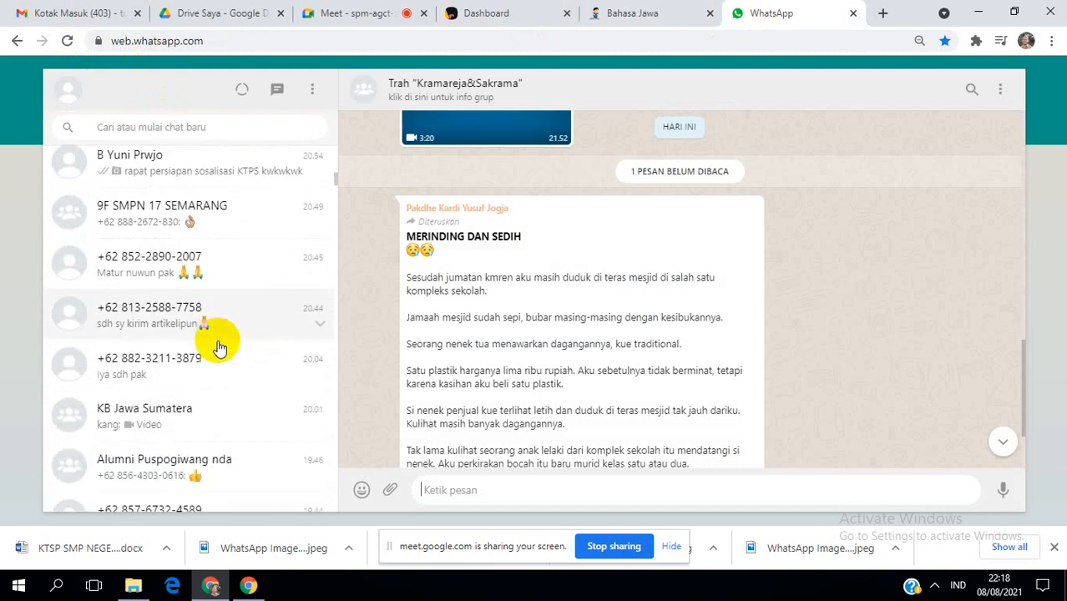
{"action": "scroll", "coordinate": [219, 348], "scroll_direction": "down", "scroll_amount": 5}
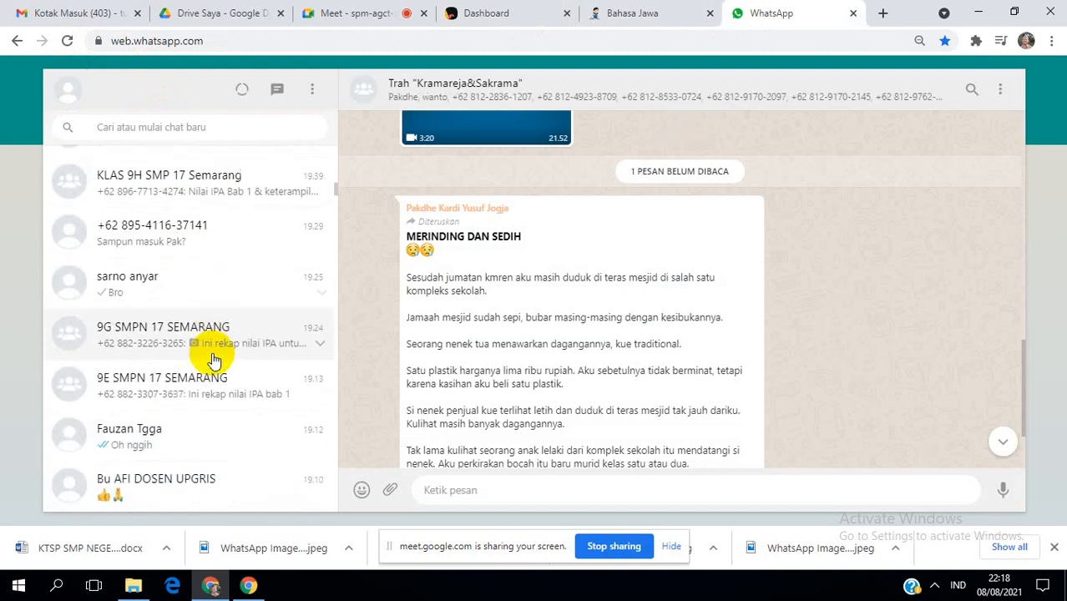
{"action": "scroll", "coordinate": [209, 342], "scroll_direction": "down", "scroll_amount": 1}
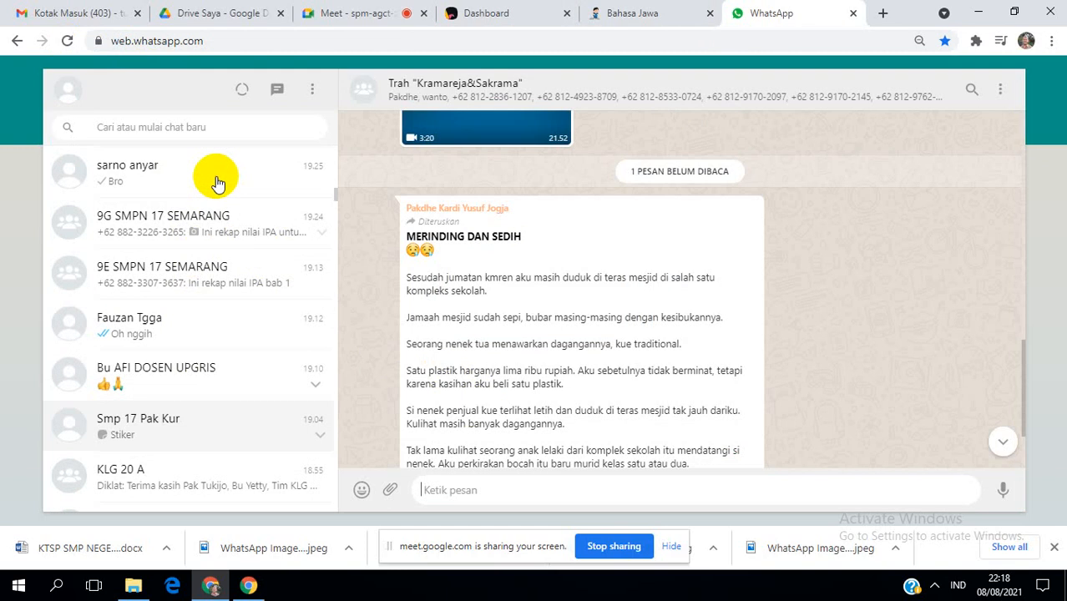
{"action": "left_click", "coordinate": [209, 219]}
{"action": "left_click", "coordinate": [166, 174]}
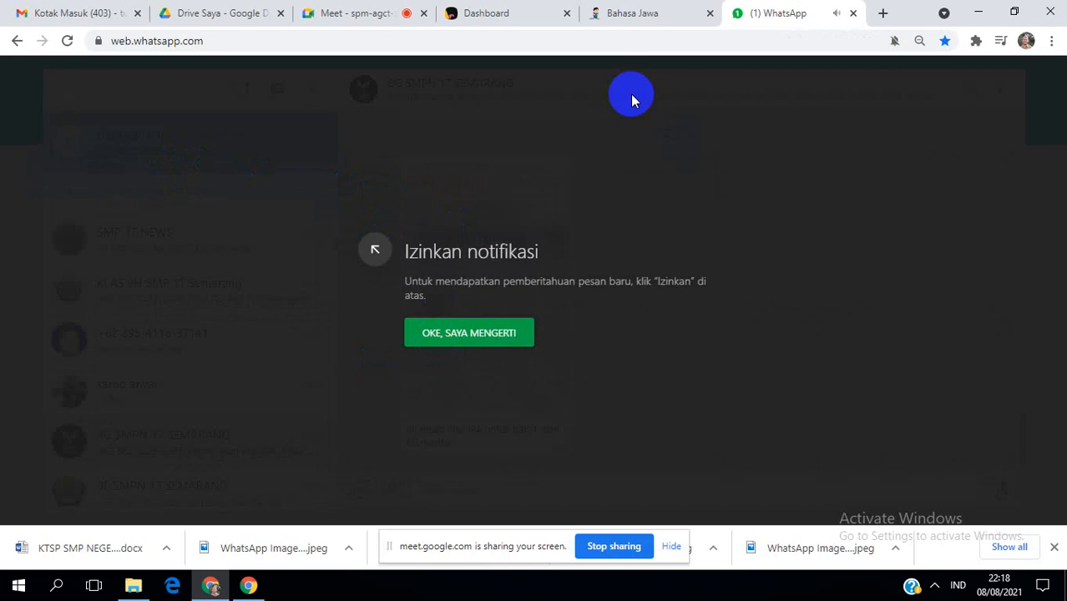
Dismiss WhatsApp Web's notification request, then send the copied Bahasa Jawa board link in an individual contact's chat.
{"action": "left_click", "coordinate": [656, 17]}
{"action": "left_click", "coordinate": [814, 15]}
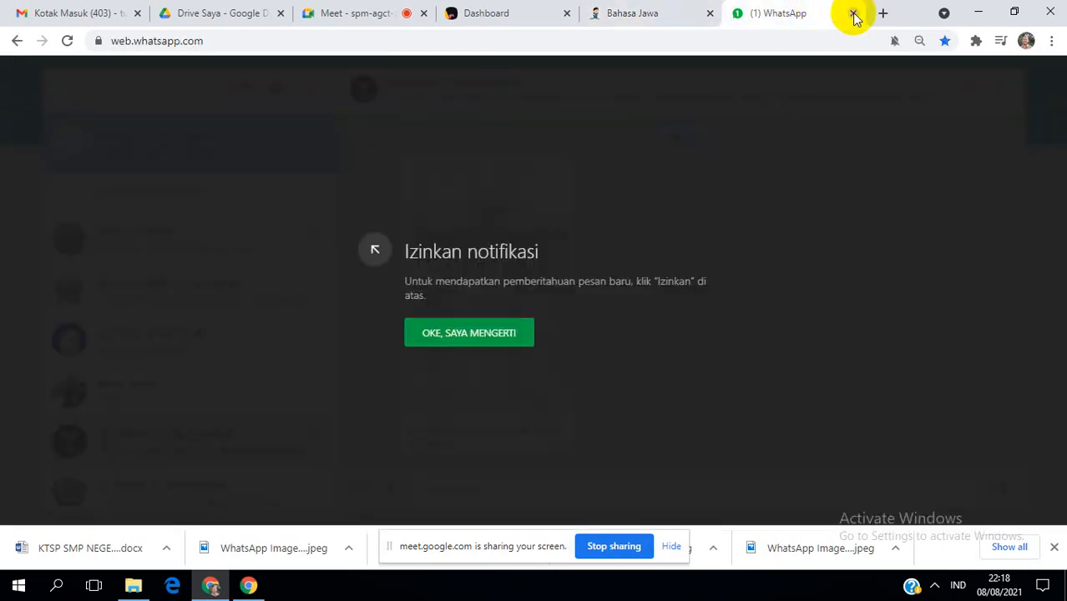
{"action": "left_click", "coordinate": [651, 14]}
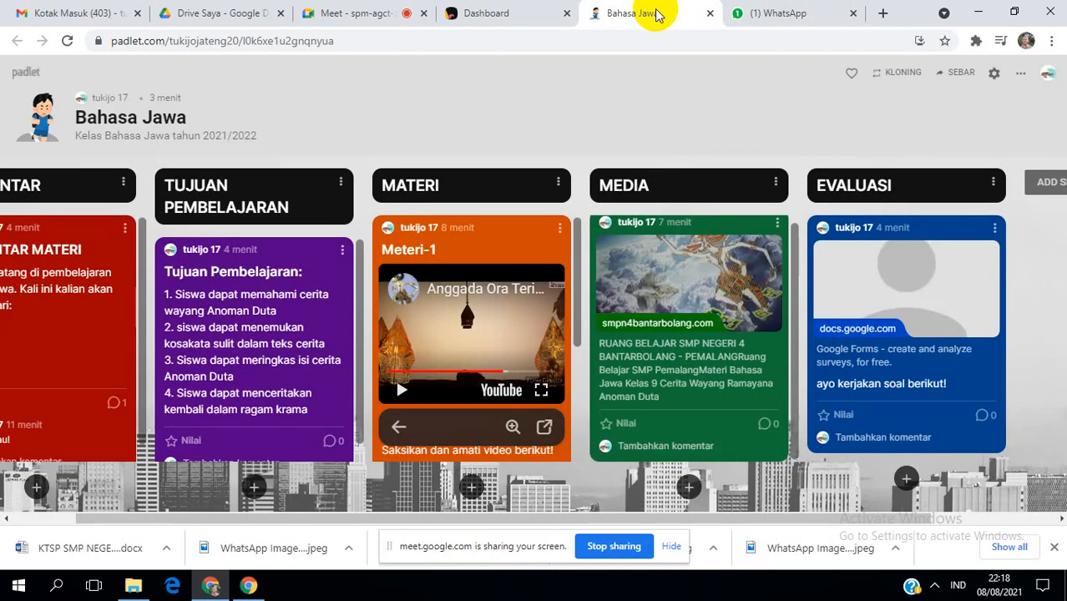
{"action": "left_click", "coordinate": [791, 17]}
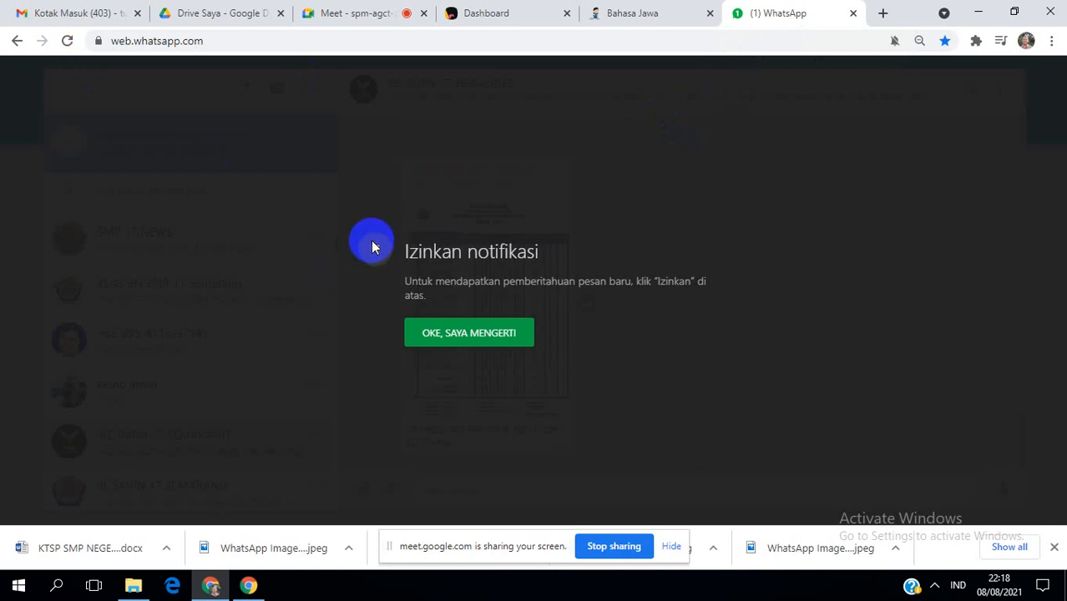
{"action": "left_click", "coordinate": [440, 334]}
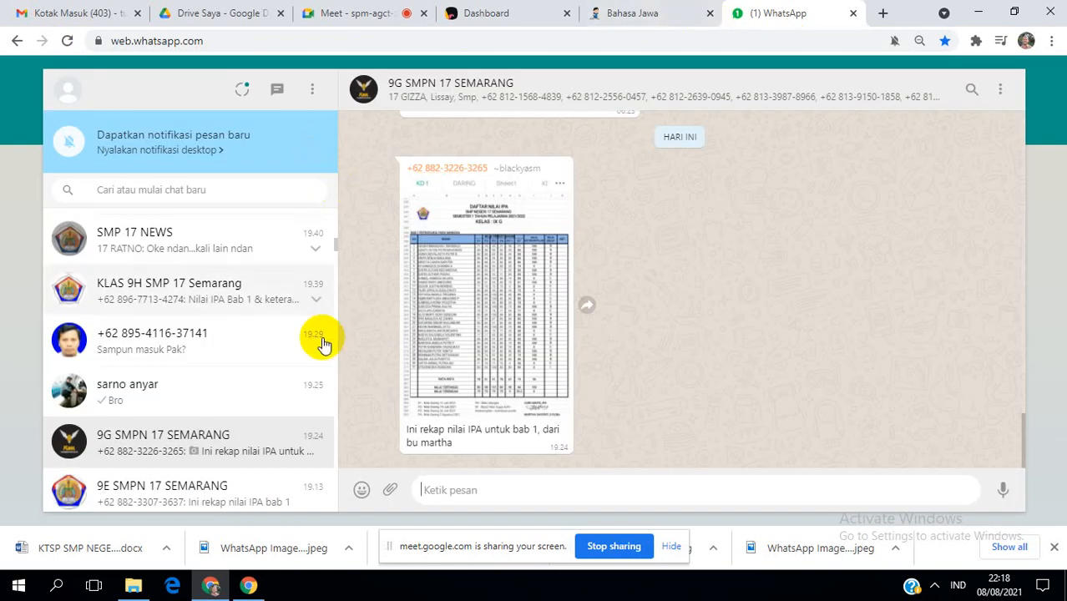
{"action": "left_click", "coordinate": [255, 402]}
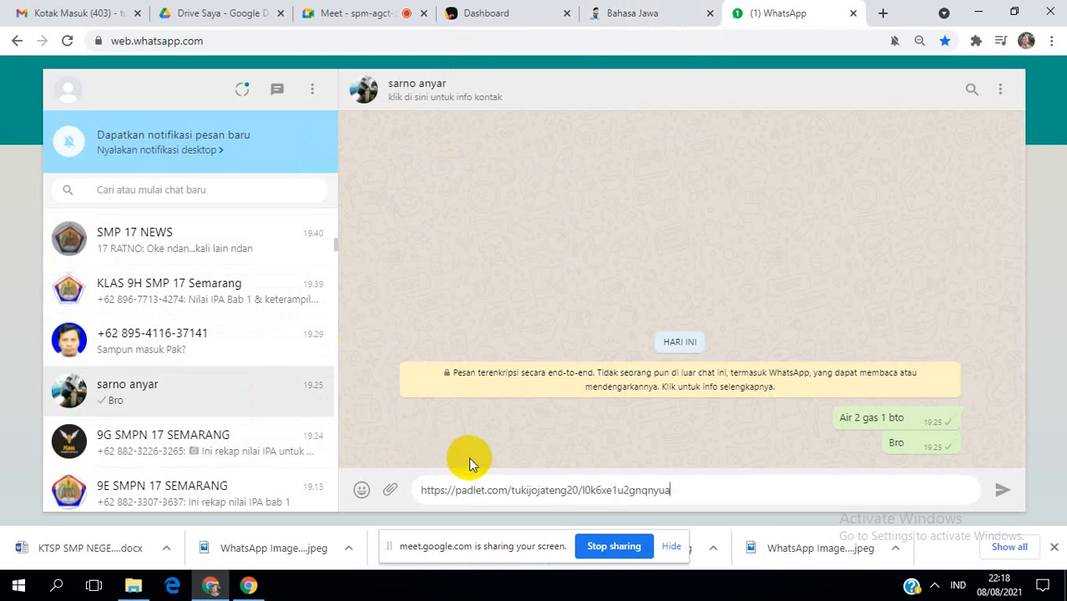
{"action": "key", "text": "Return"}
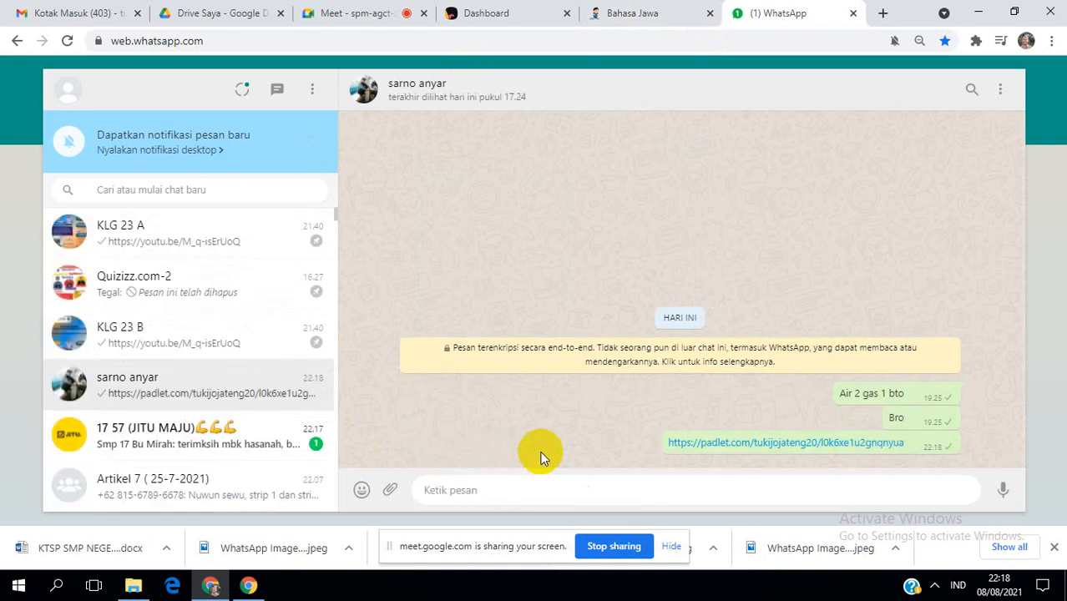
{"action": "left_click", "coordinate": [214, 458]}
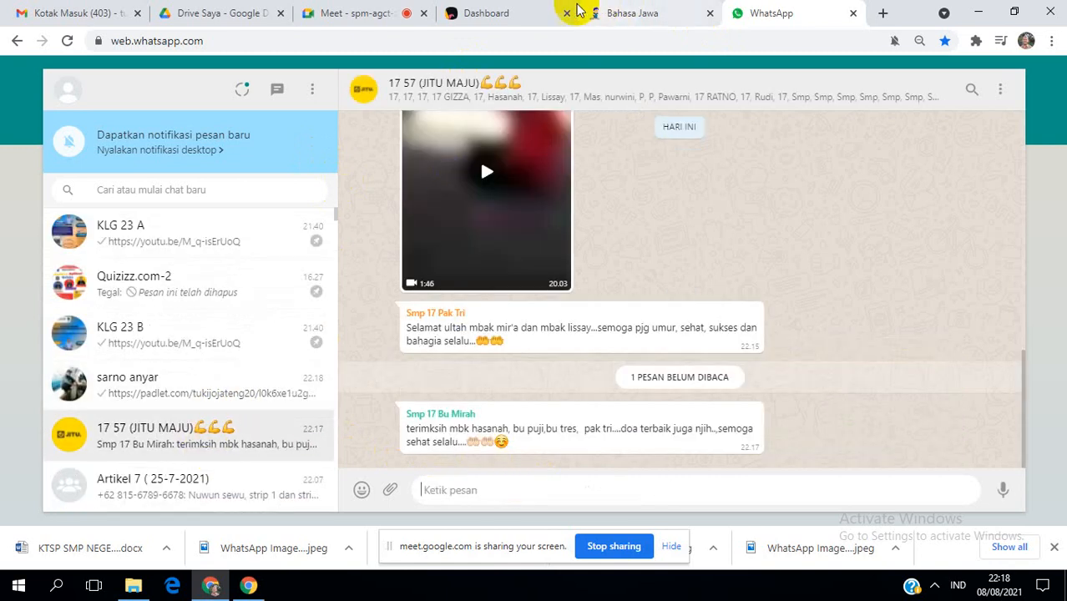
Log out of the Padlet account from the Bahasa Jawa board and the dashboard, and close both Padlet tabs.
{"action": "left_click", "coordinate": [660, 12]}
{"action": "left_click", "coordinate": [1049, 73]}
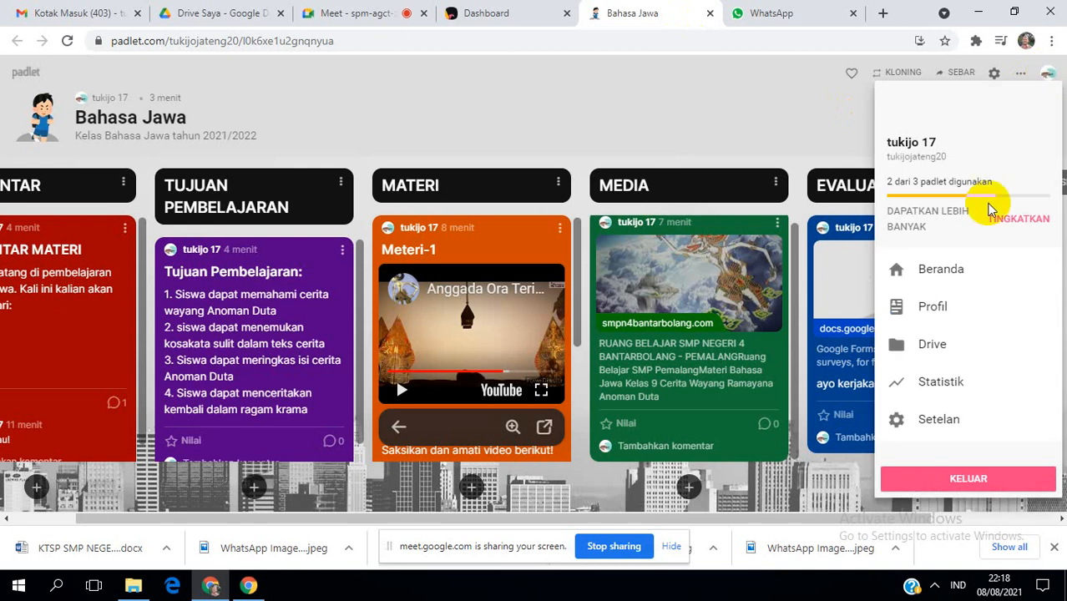
{"action": "left_click", "coordinate": [970, 481]}
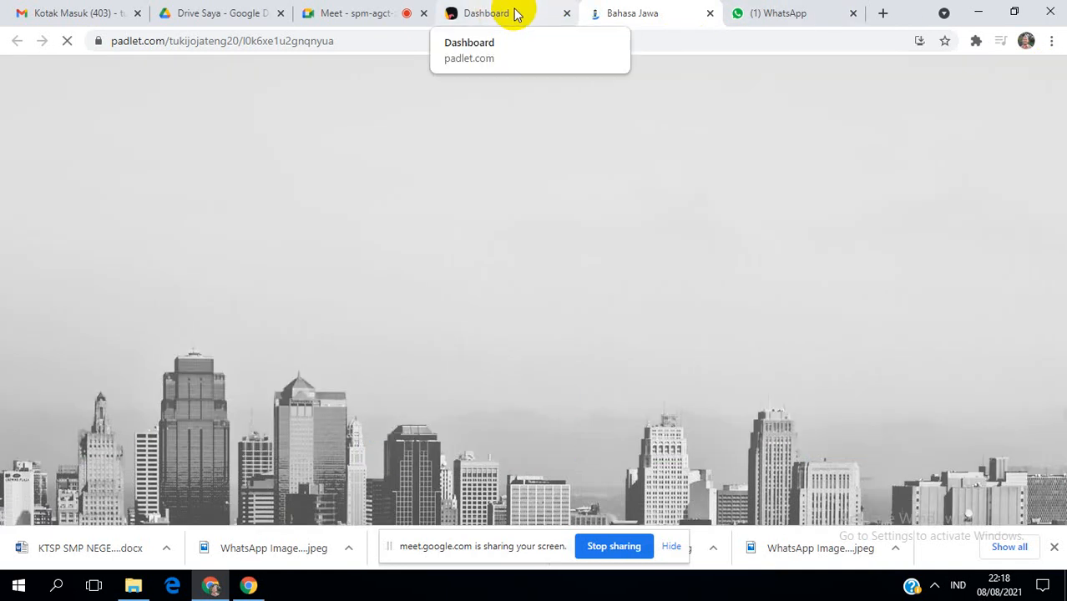
{"action": "left_click", "coordinate": [516, 15]}
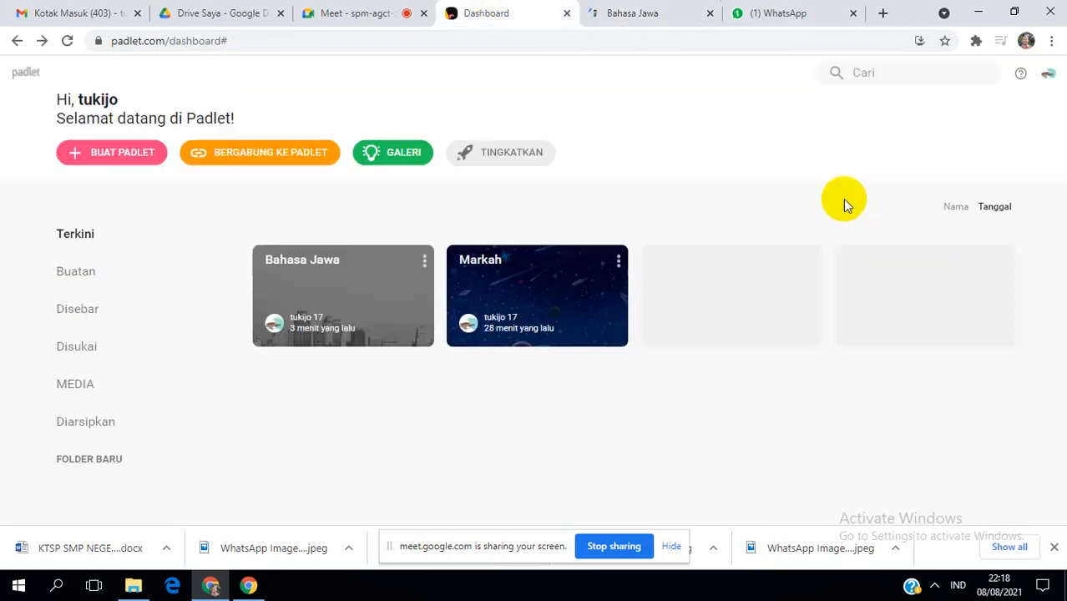
{"action": "left_click", "coordinate": [1050, 77]}
{"action": "left_click", "coordinate": [978, 480]}
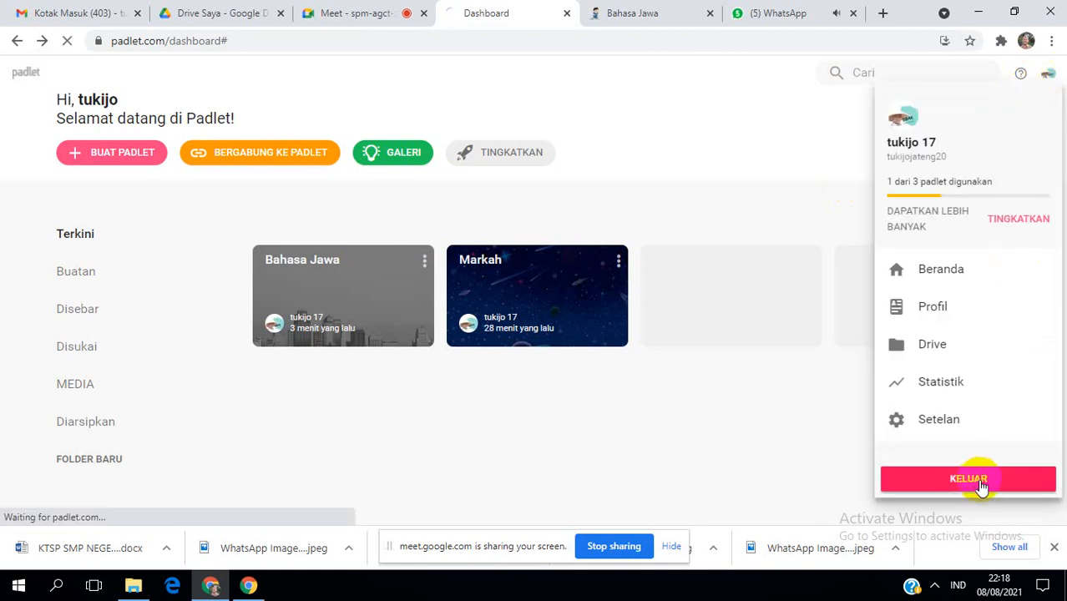
{"action": "left_click", "coordinate": [567, 14]}
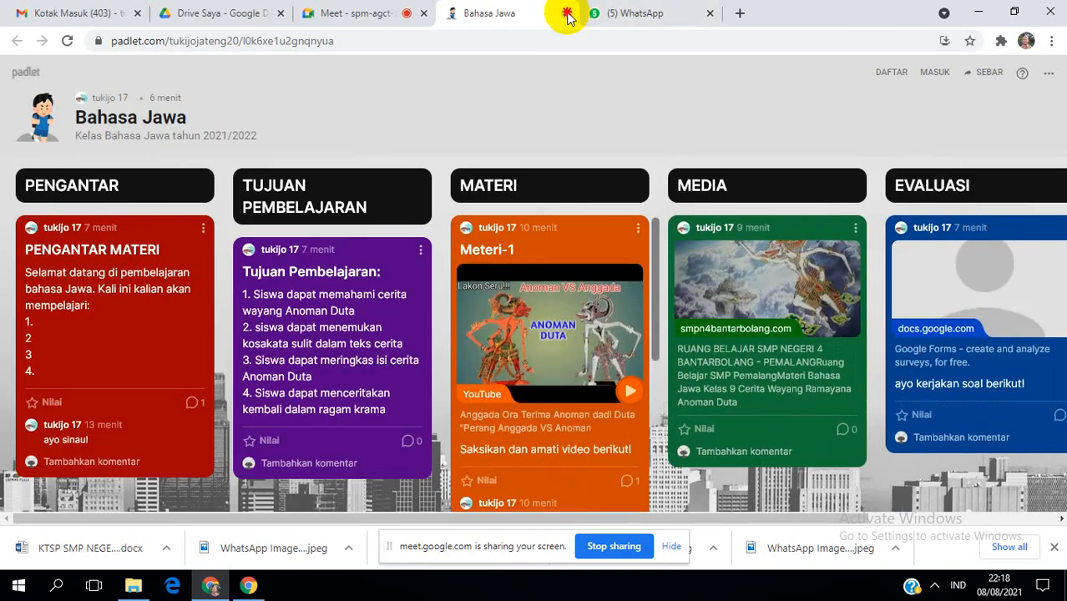
{"action": "left_click", "coordinate": [567, 13]}
Open the board link sent in the individual contact's WhatsApp chat to view it logged out, and close WhatsApp Web.
{"action": "scroll", "coordinate": [213, 355], "scroll_direction": "down", "scroll_amount": 1}
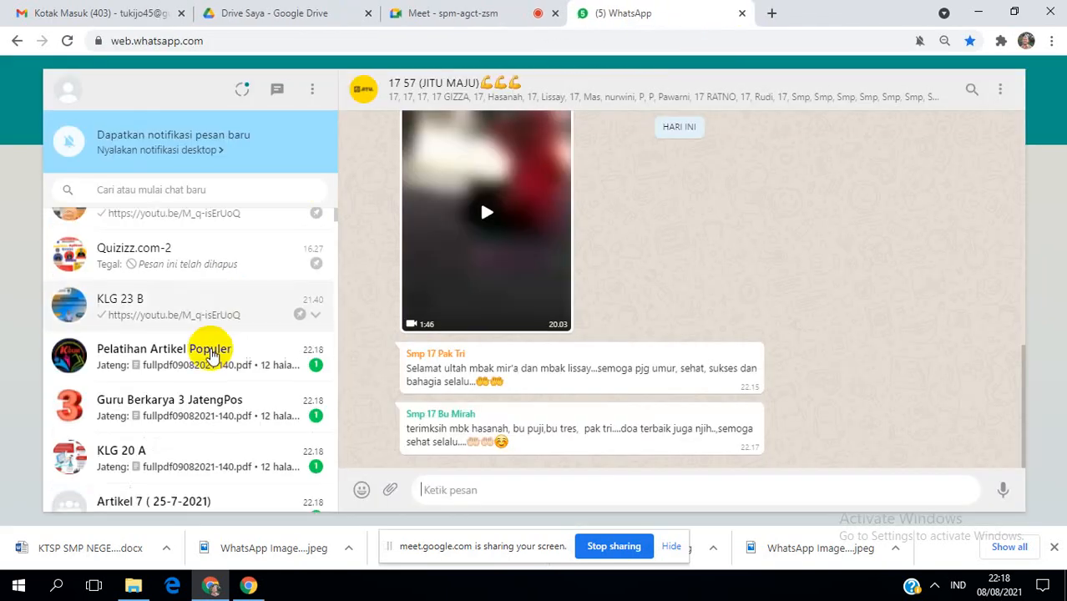
{"action": "scroll", "coordinate": [213, 355], "scroll_direction": "down", "scroll_amount": 3}
{"action": "left_click", "coordinate": [193, 327]}
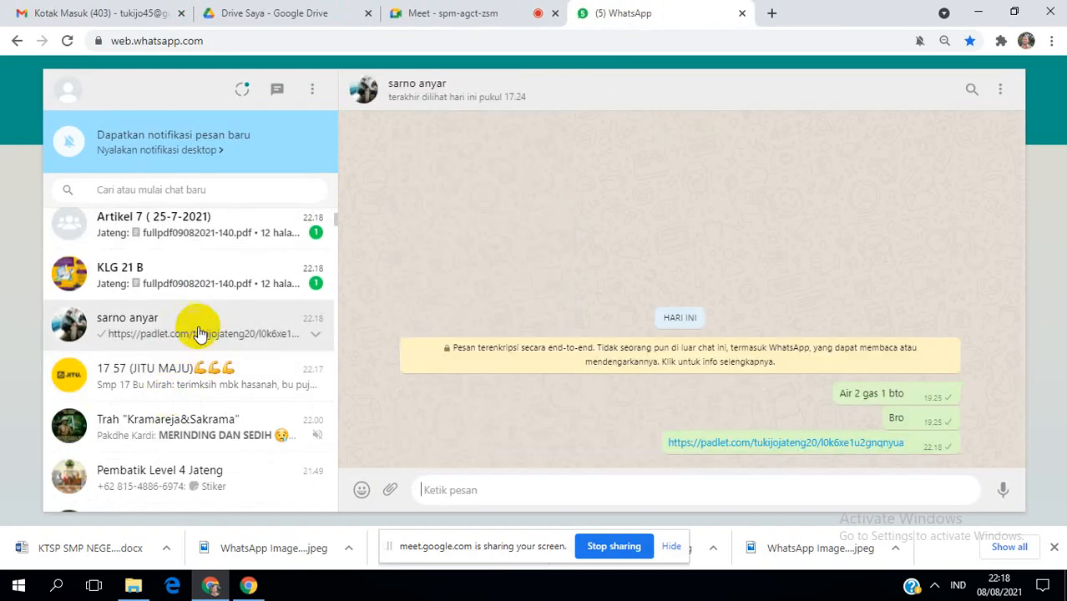
{"action": "left_click", "coordinate": [816, 447]}
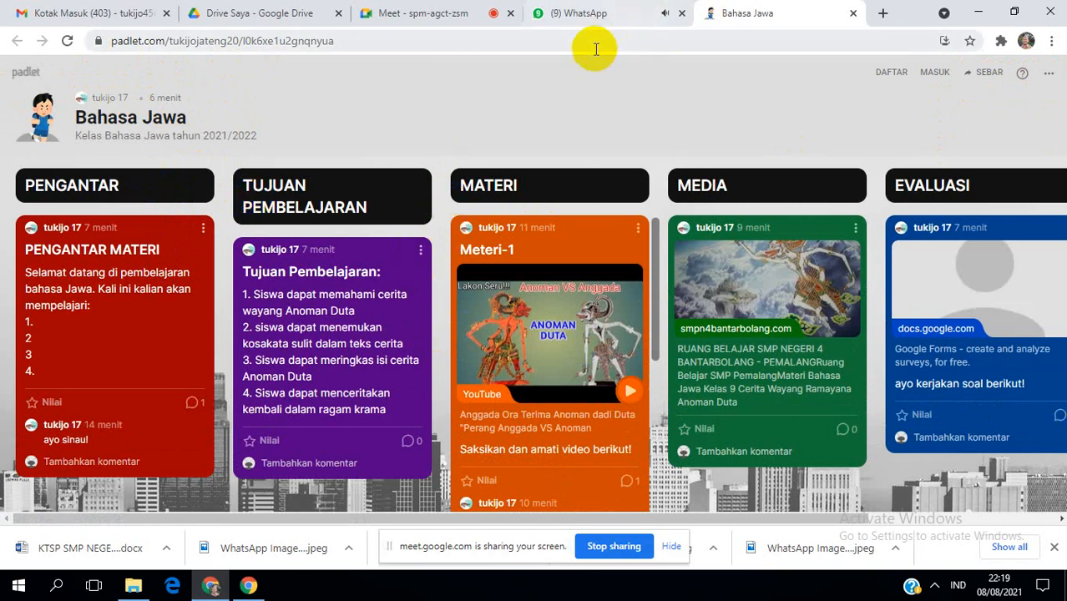
{"action": "left_click", "coordinate": [682, 14]}
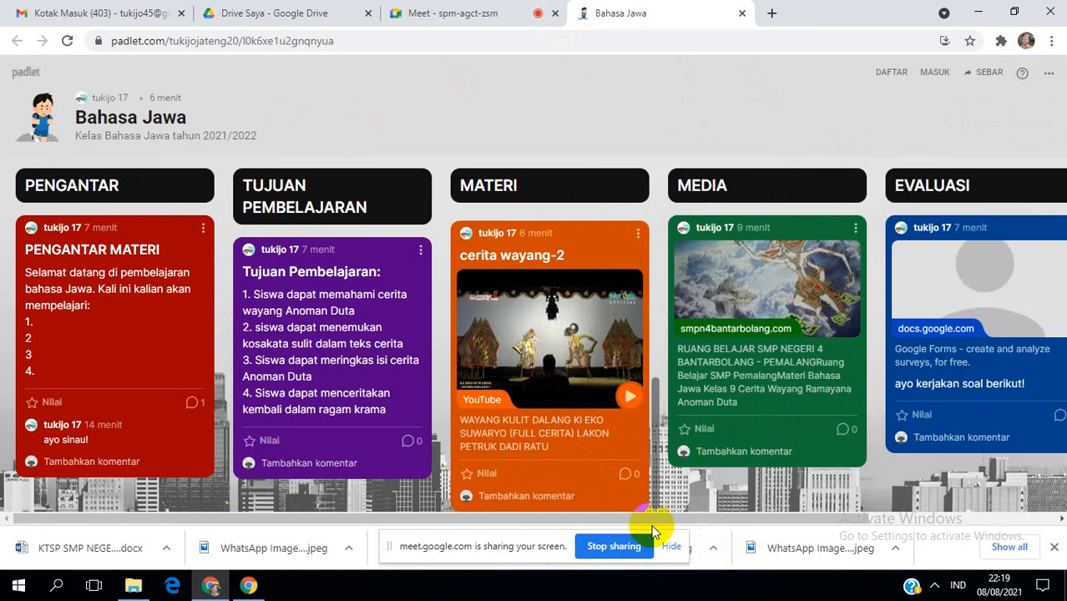
Stop sharing the screen, switch to the Google Meet meeting and show the hidden system tray icons.
{"action": "left_click", "coordinate": [633, 549]}
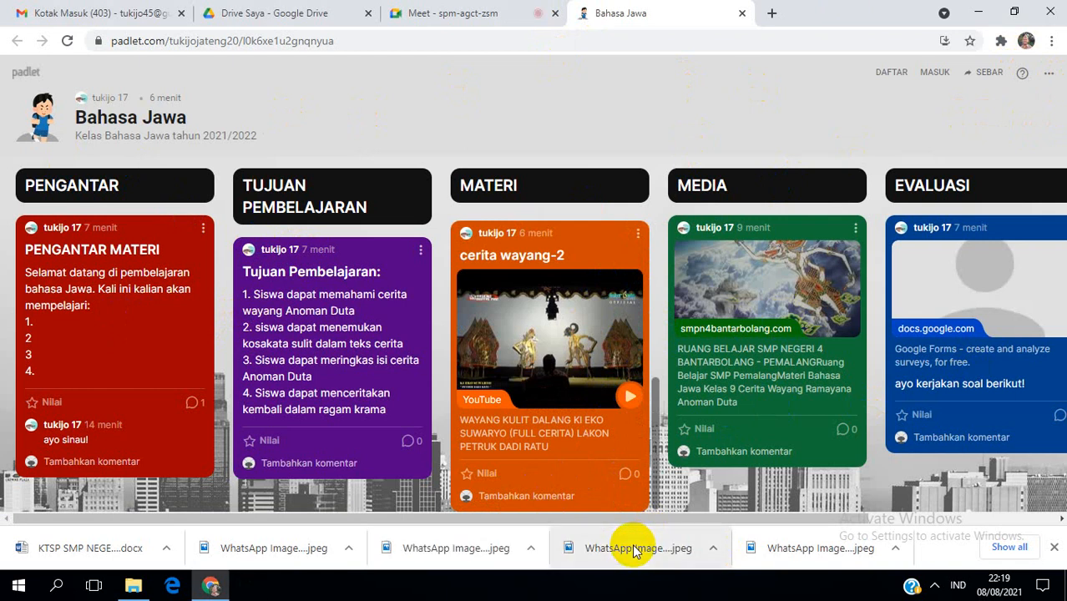
{"action": "left_click", "coordinate": [428, 15]}
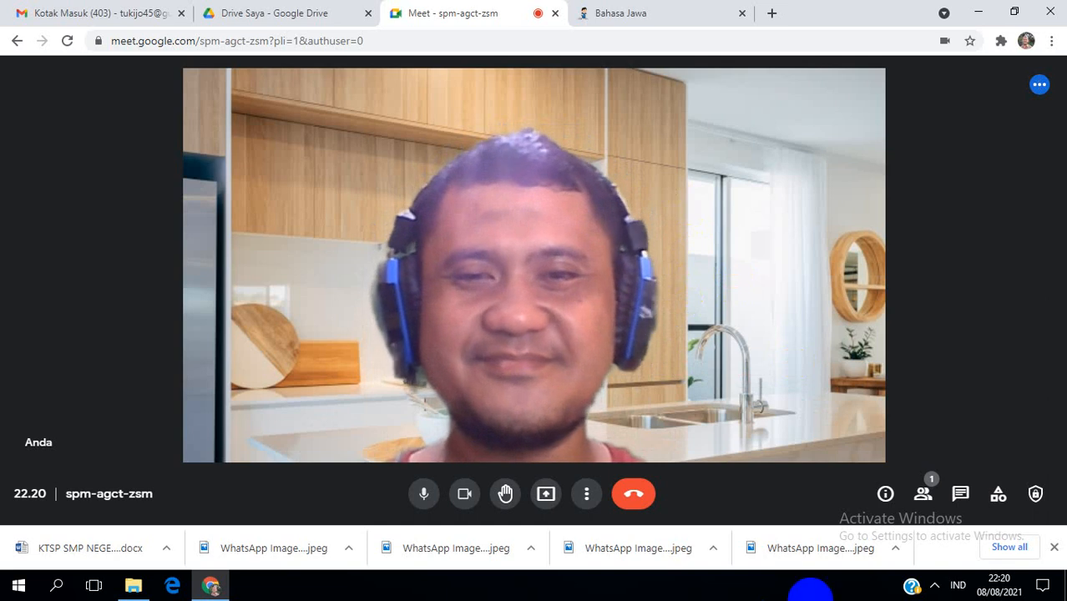
{"action": "left_click", "coordinate": [935, 586]}
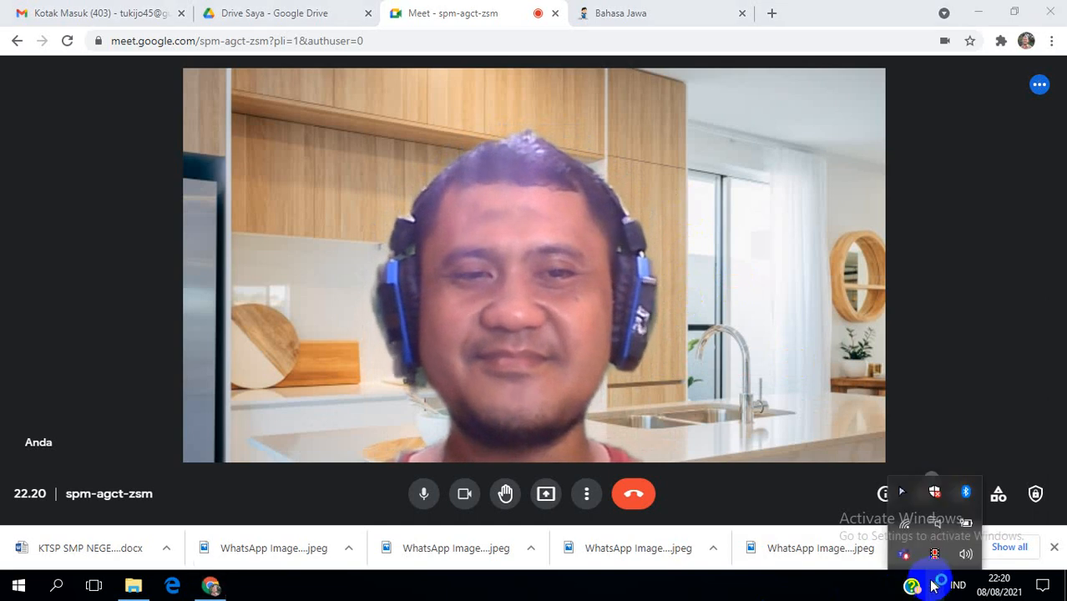